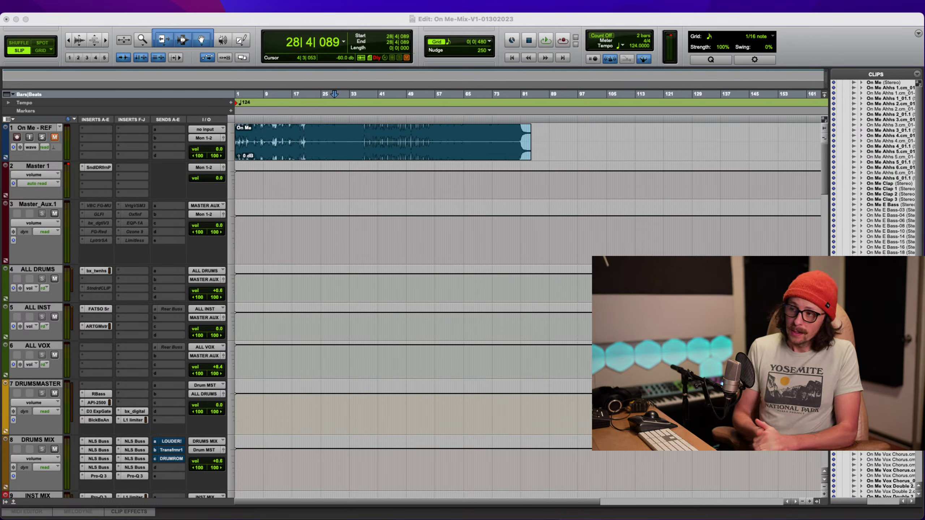
# Select the On Me reference clip and look through the session's bus, drum, guitar and vocal tracks
pyautogui.press('super+Tab')
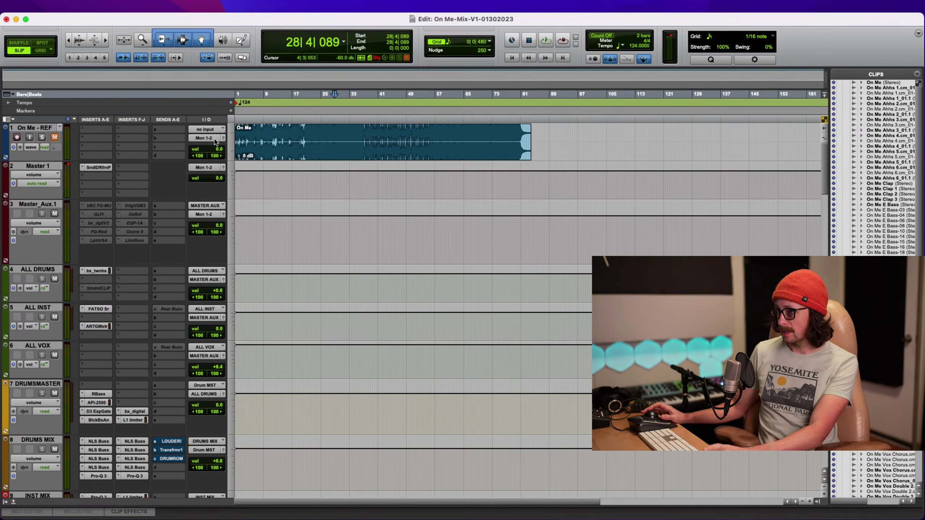
pyautogui.click(298, 152)
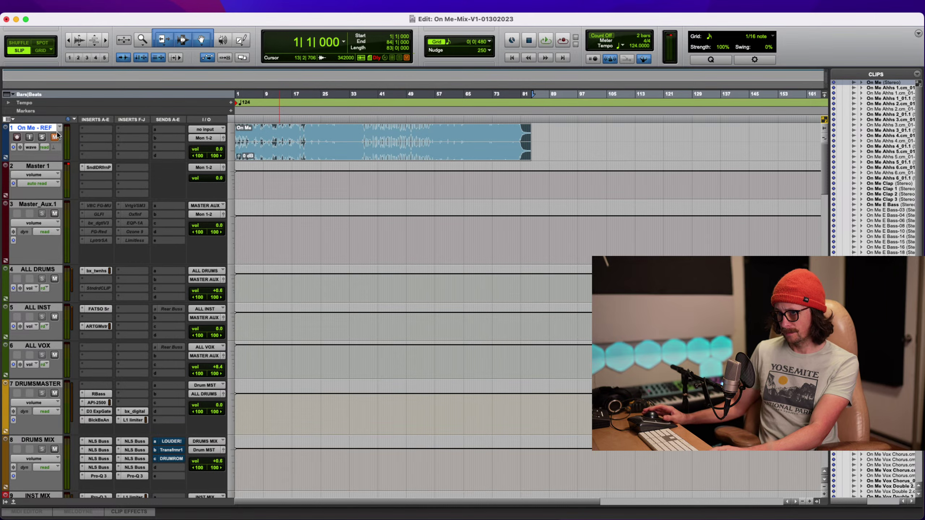
pyautogui.scroll(-20, 270, 249)
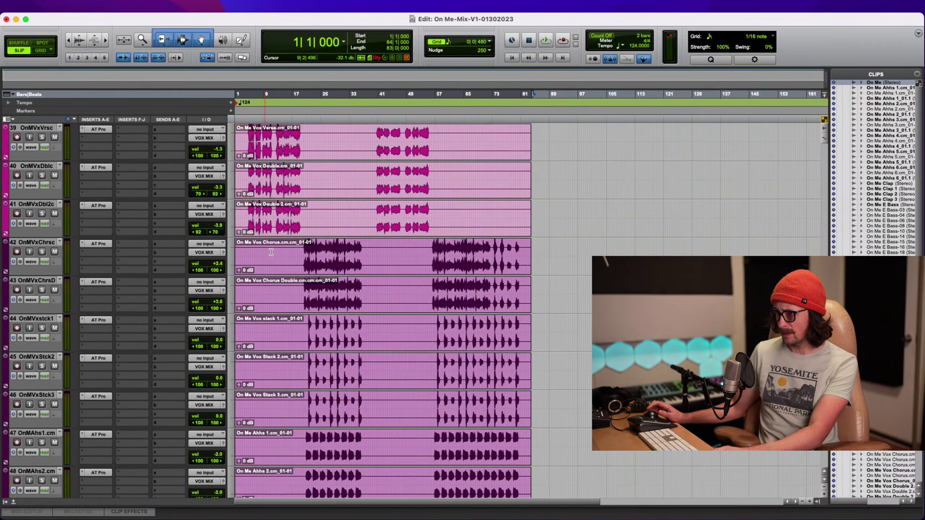
pyautogui.scroll(20, 271, 252)
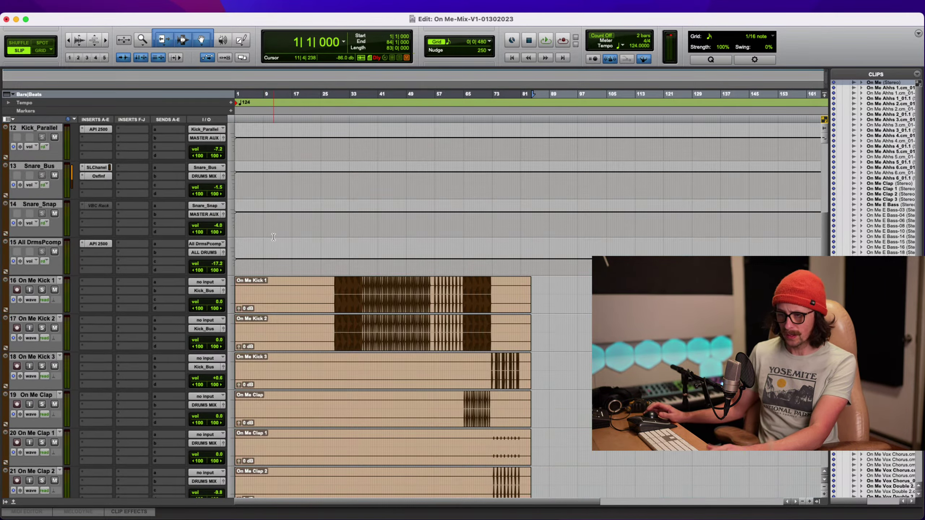
pyautogui.scroll(3, 274, 237)
pyautogui.scroll(-5, 256, 252)
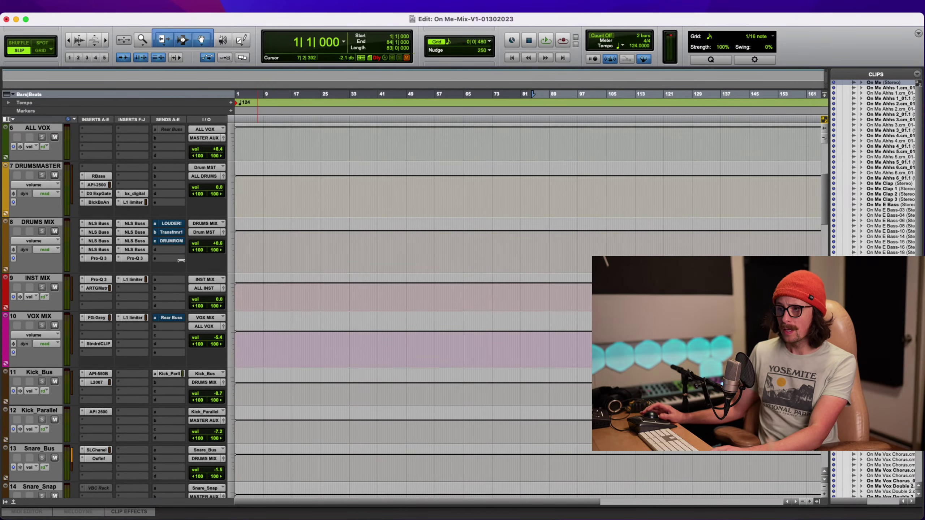
pyautogui.scroll(-15, 439, 237)
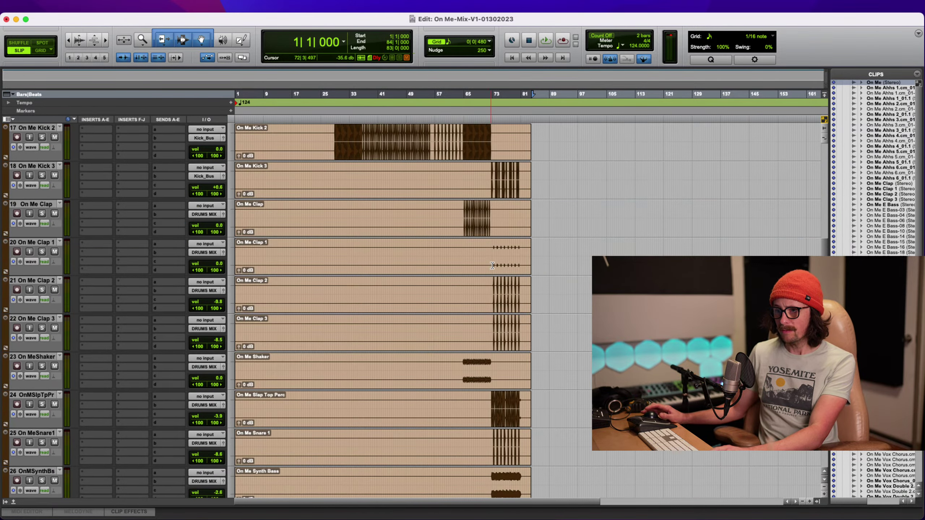
pyautogui.scroll(13, 492, 265)
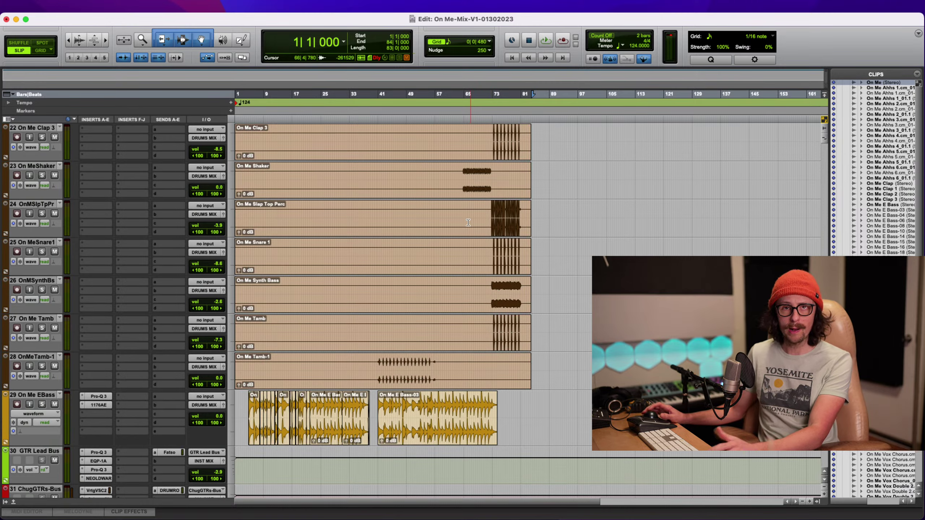
pyautogui.scroll(-2, 468, 224)
pyautogui.scroll(6, 467, 224)
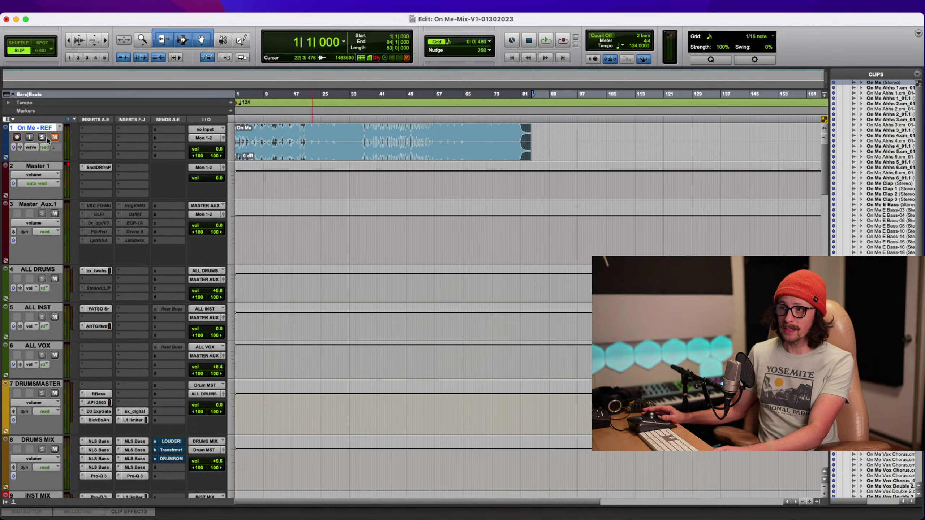
# Solo and unmute the On Me - REF track and increase its track height
pyautogui.click(43, 137)
pyautogui.click(54, 138)
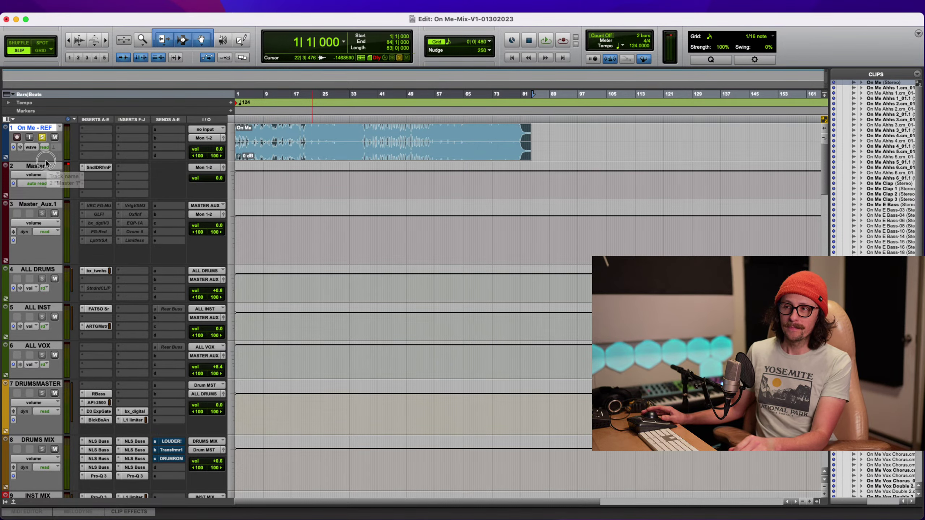
pyautogui.moveTo(41, 161); pyautogui.dragTo(42, 185)
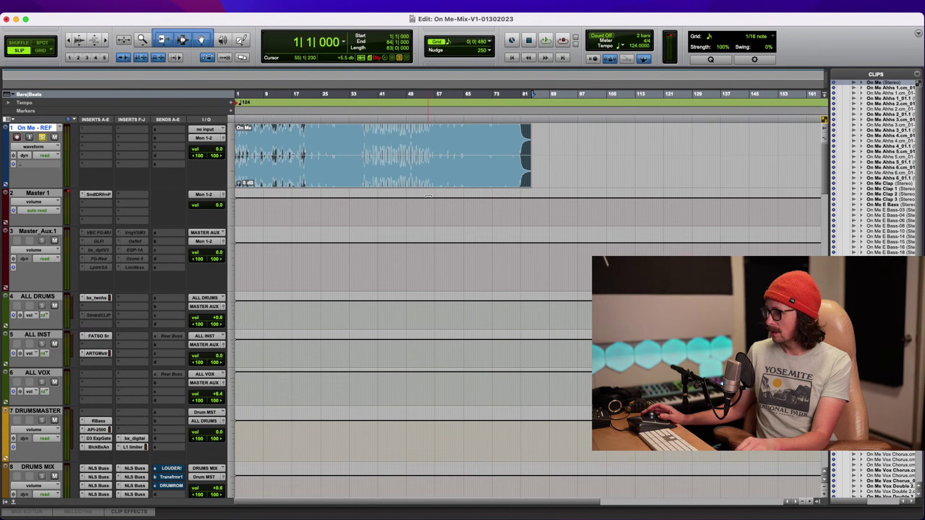
pyautogui.press('super+equal')
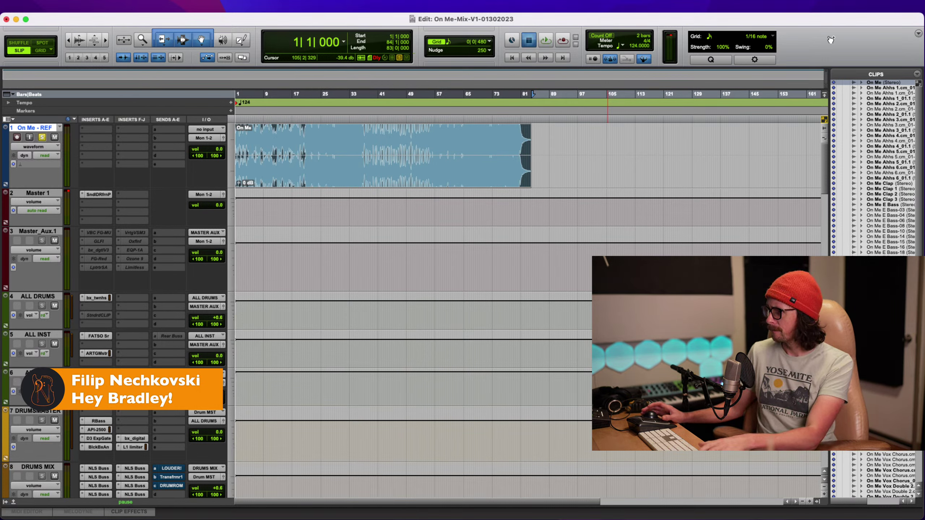
# Play the reference mix from bar 1 and raise the On Me - REF track's volume to +4.8 dB
pyautogui.press('space')
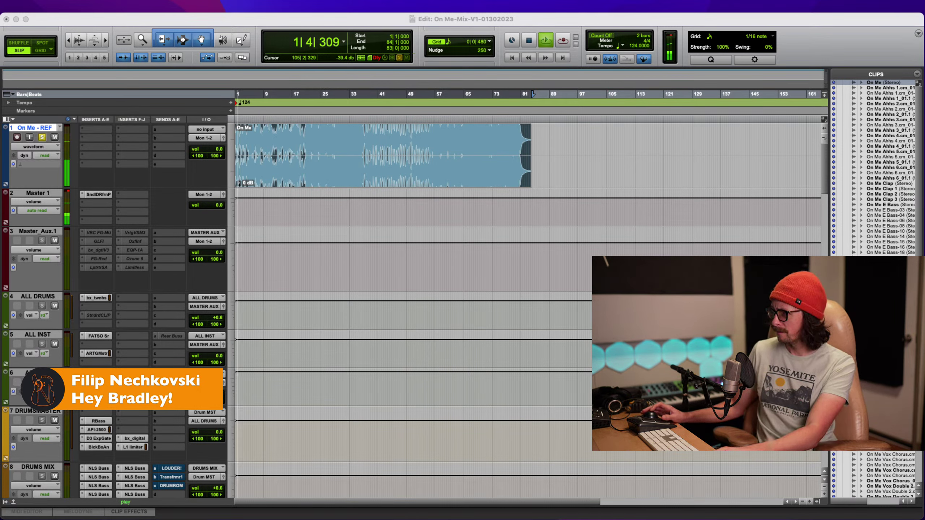
pyautogui.click(118, 18)
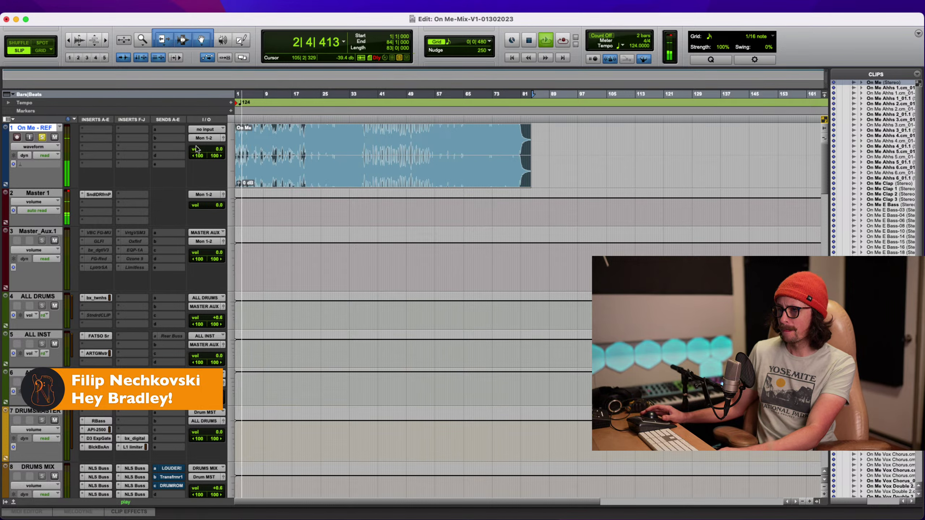
pyautogui.moveTo(208, 150); pyautogui.dragTo(207, 146)
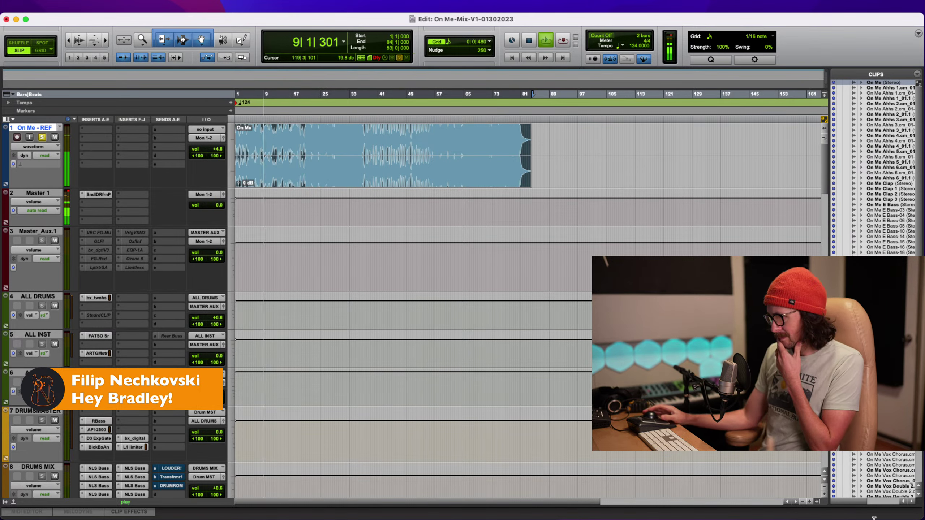
# Hide the clips list, stop the reference playback, and return the On Me - REF track to muted and unsoloed
pyautogui.click(818, 502)
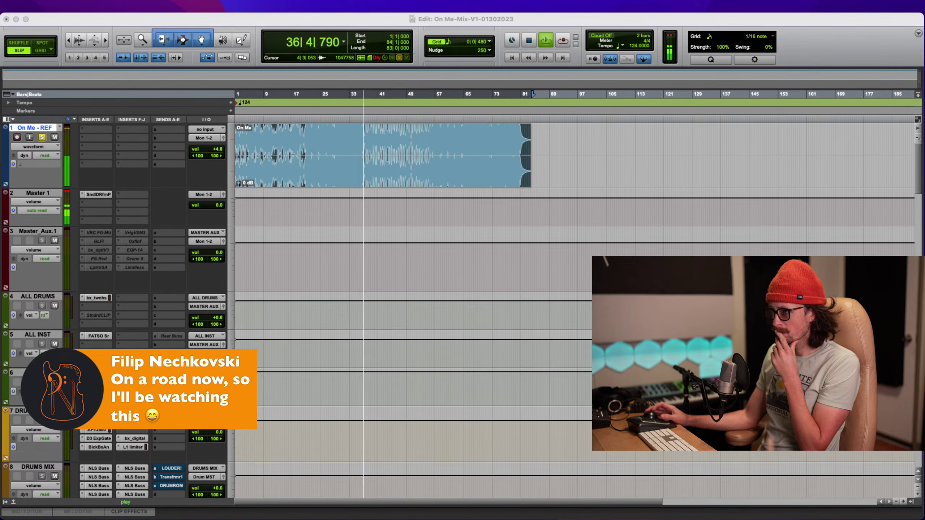
pyautogui.click(430, 20)
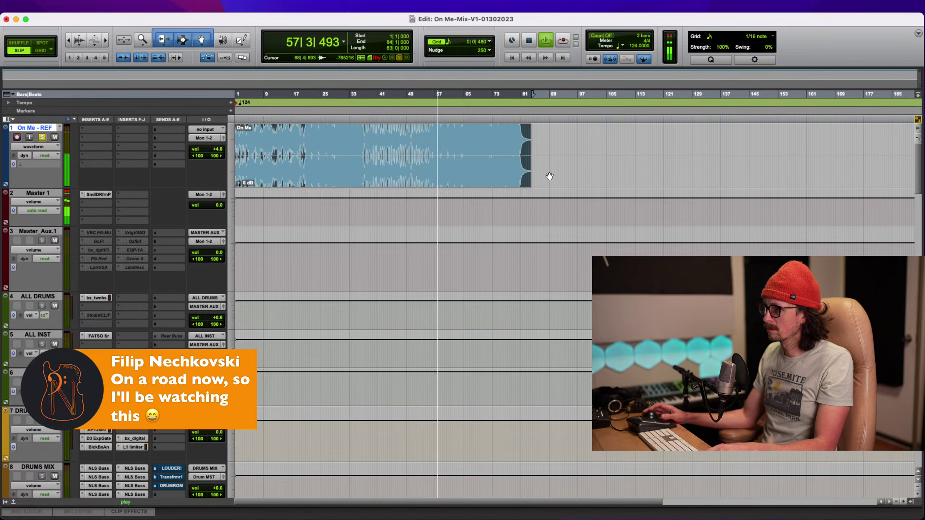
pyautogui.press('space')
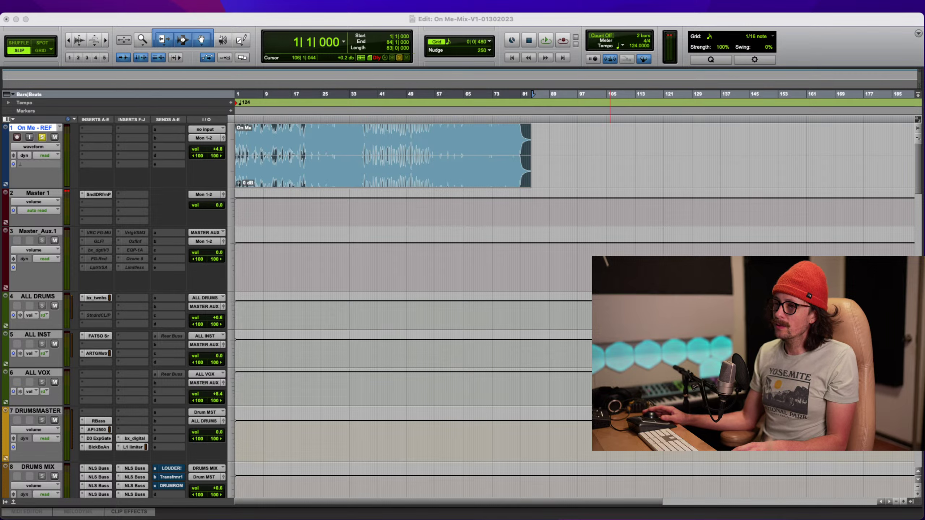
pyautogui.click(187, 24)
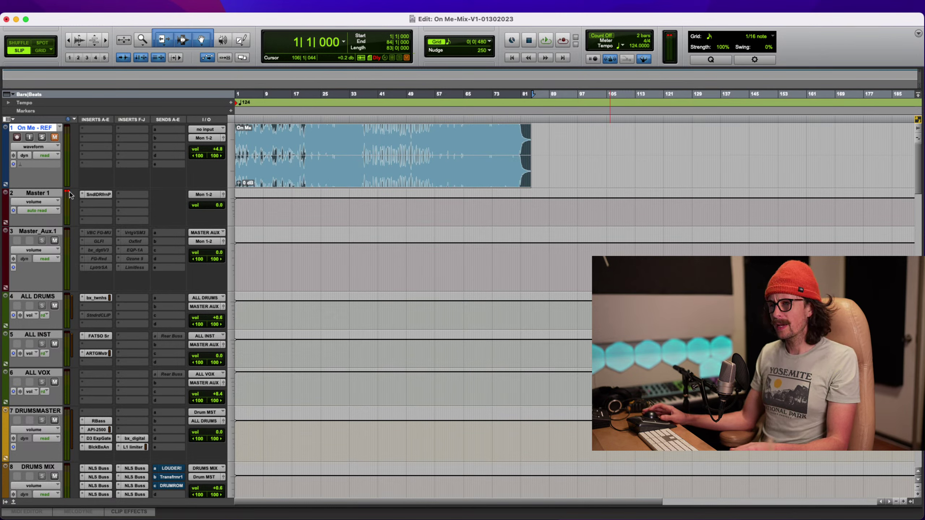
# Inspect the insert plug-ins on the INST MIX and VOX MIX buses, including AR TG Mastering, FG-Grey and the L1 limiters
pyautogui.scroll(-10, 306, 344)
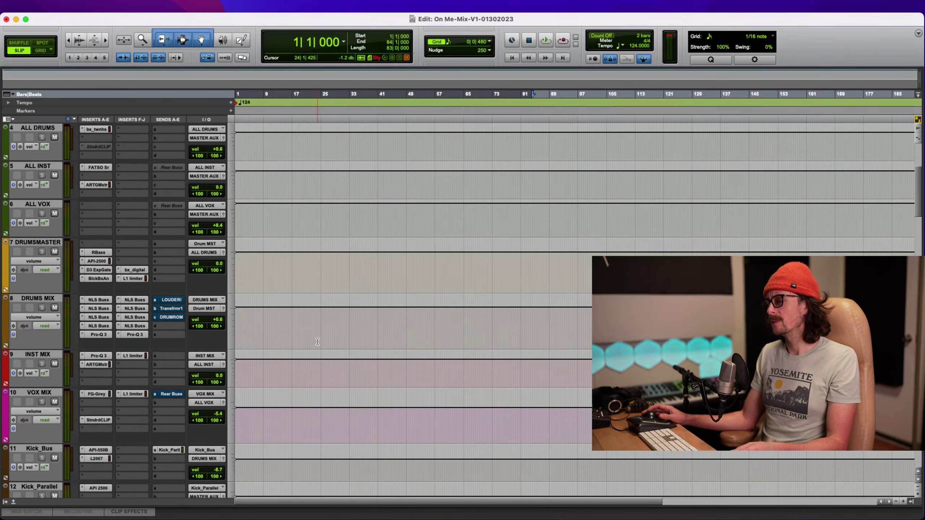
pyautogui.scroll(-5, 318, 342)
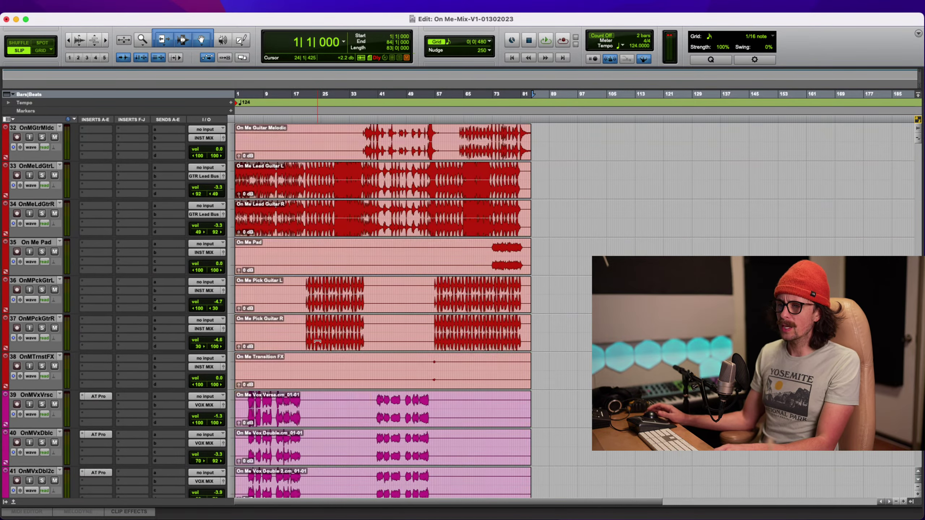
pyautogui.scroll(15, 318, 342)
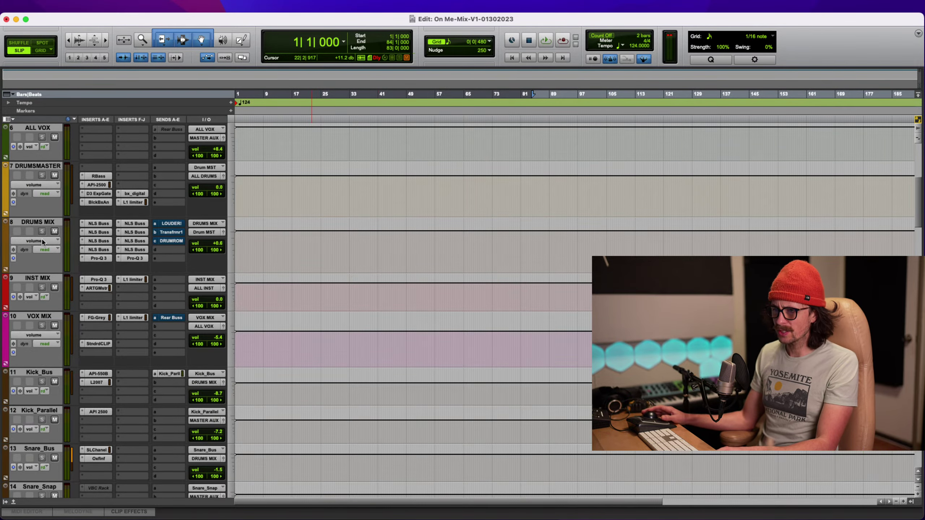
pyautogui.scroll(3, 48, 187)
pyautogui.scroll(-5, 133, 219)
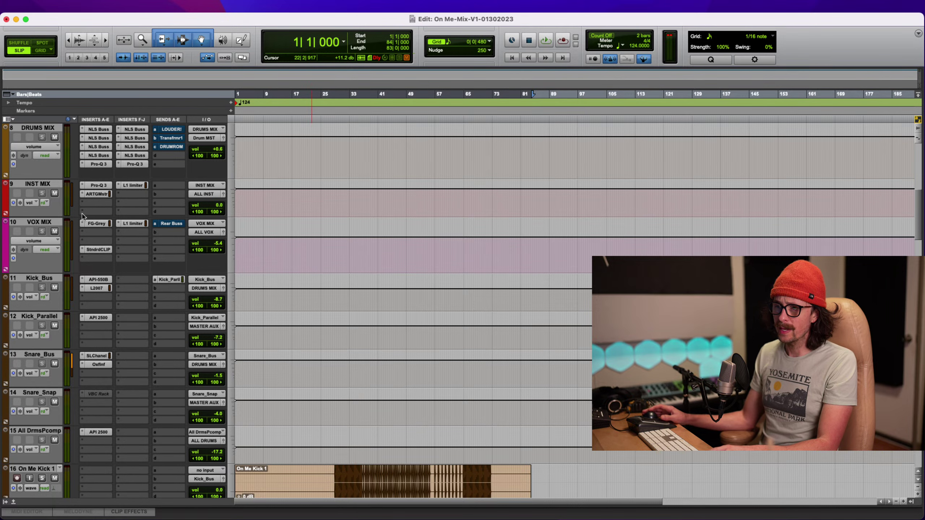
pyautogui.click(94, 186)
pyautogui.click(96, 193)
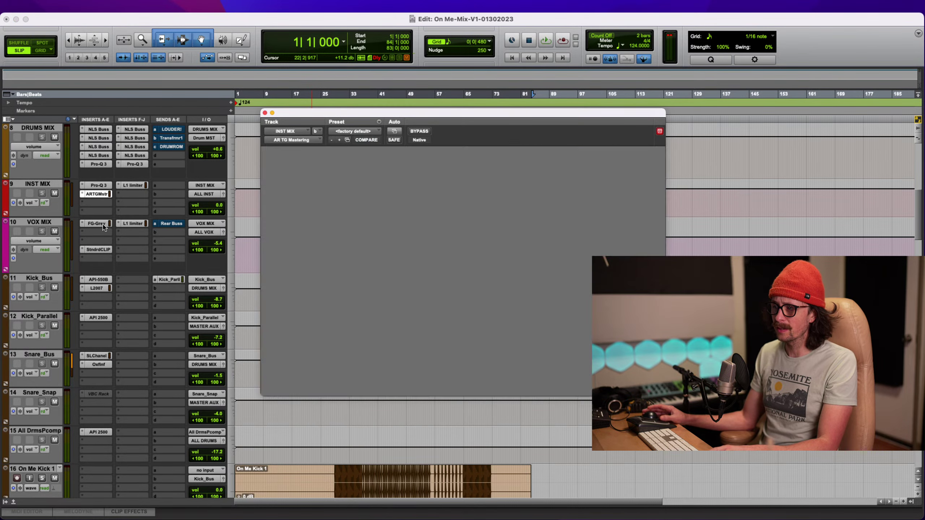
pyautogui.click(100, 224)
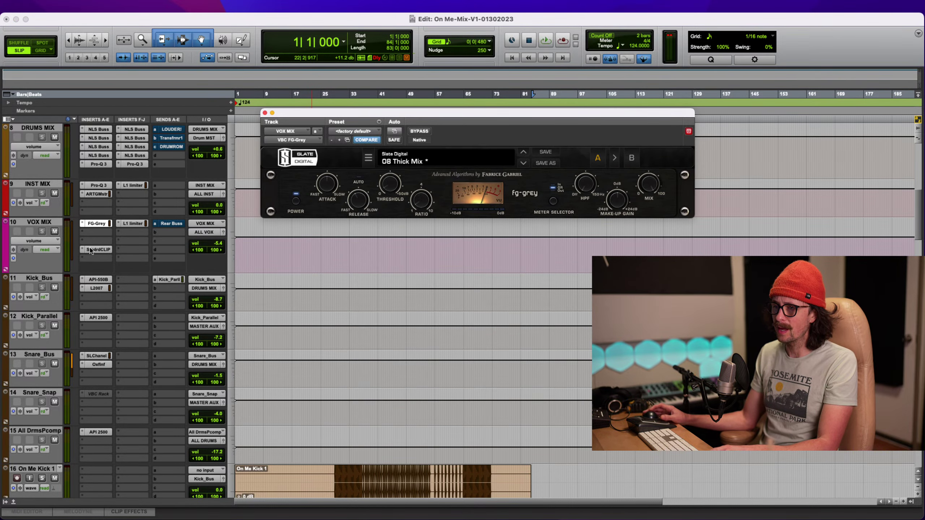
pyautogui.click(90, 250)
pyautogui.click(141, 224)
pyautogui.click(133, 187)
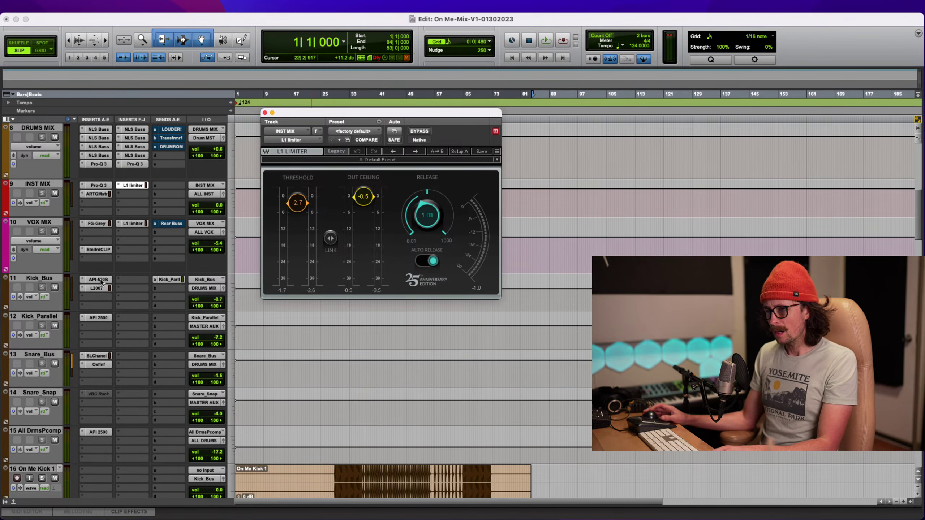
# Inspect the API-550B and L2007 on Kick_Bus and the API 2500 on Kick_Parallel, closing the plug-in window when done
pyautogui.click(100, 281)
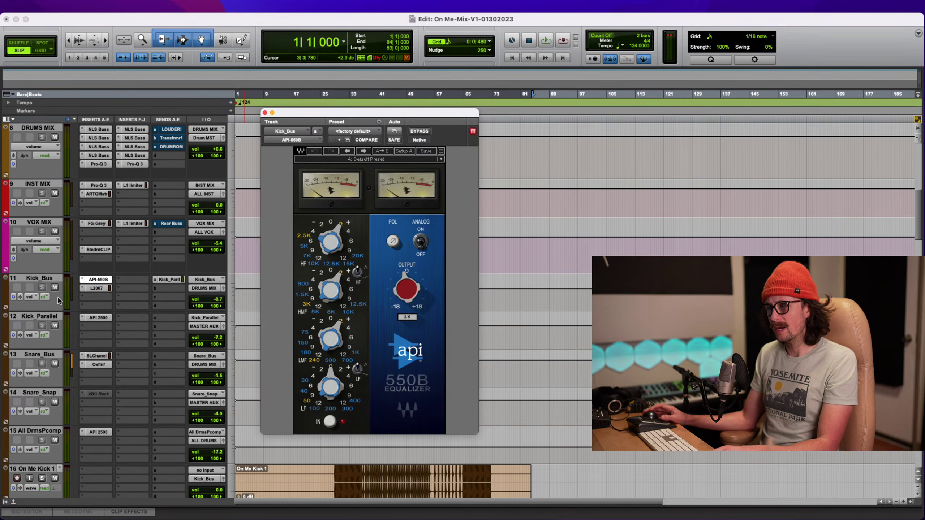
pyautogui.click(91, 290)
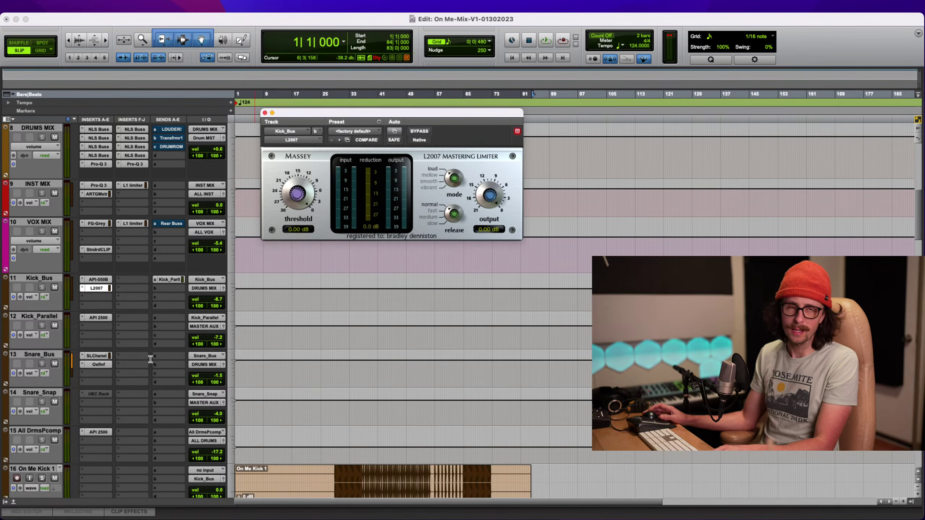
pyautogui.click(98, 318)
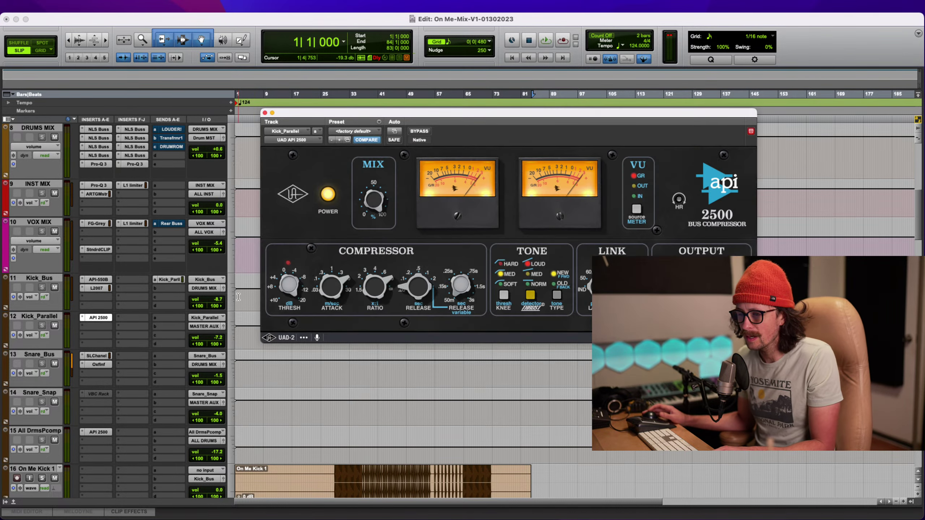
pyautogui.click(264, 113)
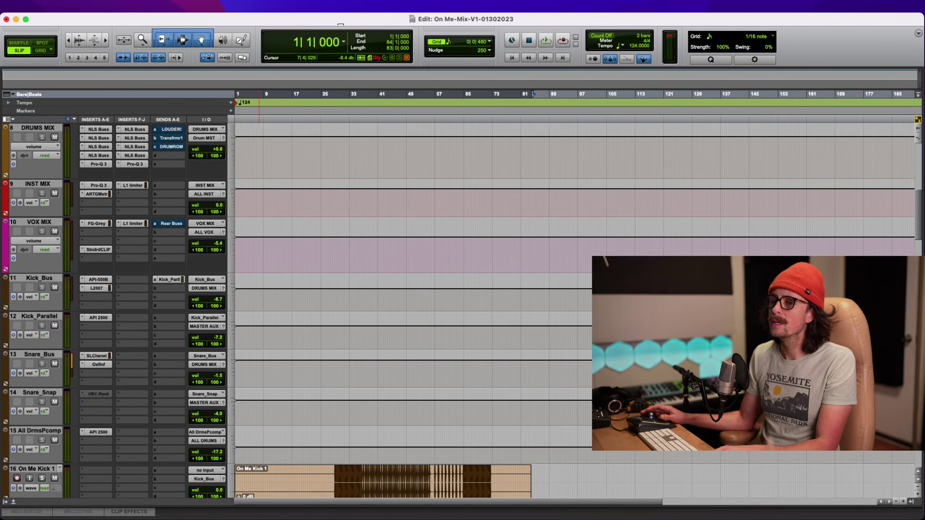
# Play the full mix from bar 1 with the reference track muted
pyautogui.press('super+Tab')
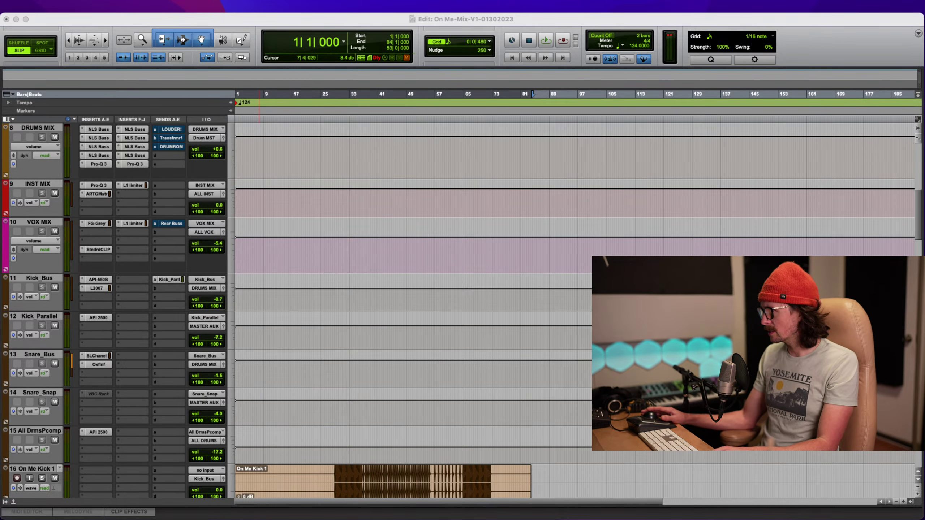
pyautogui.click(809, 40)
pyautogui.press('space')
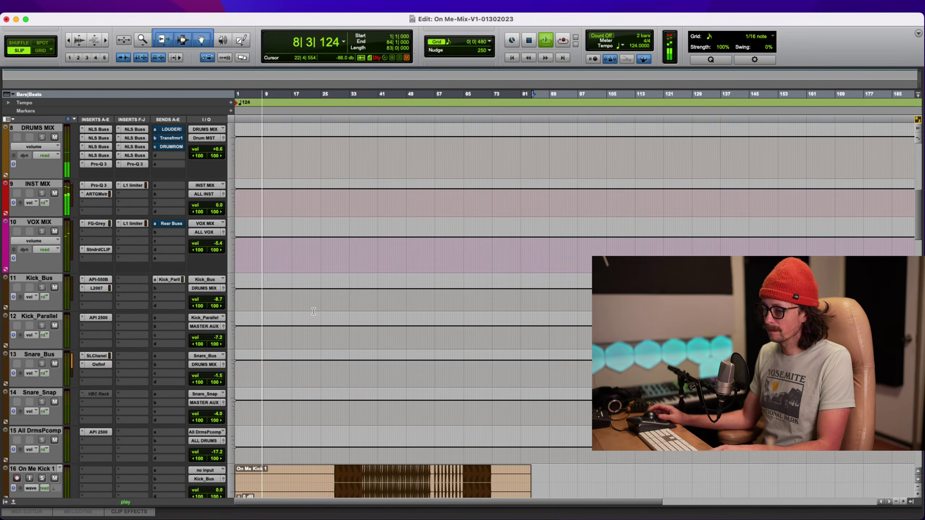
# Increase the track height of GTR Lead Bus while the mix plays
pyautogui.scroll(-8, 314, 311)
pyautogui.scroll(-20, 313, 311)
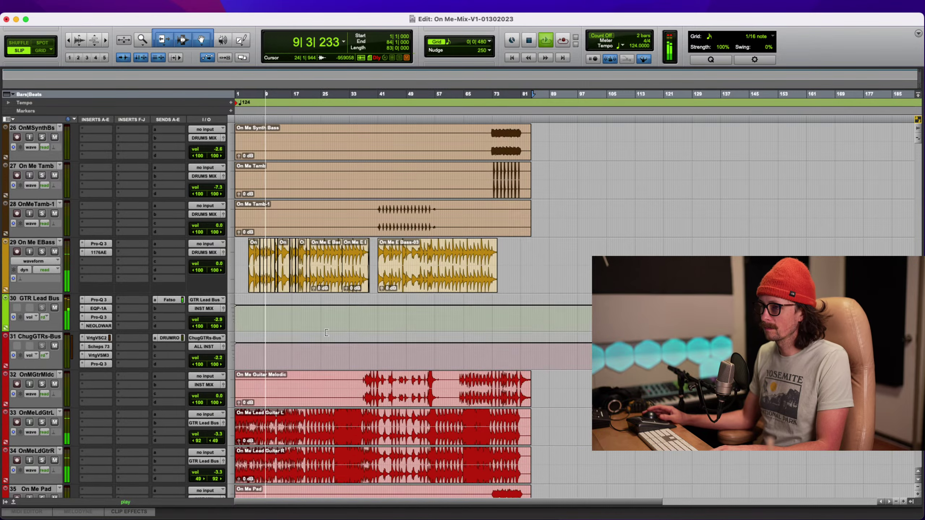
pyautogui.scroll(2, 313, 284)
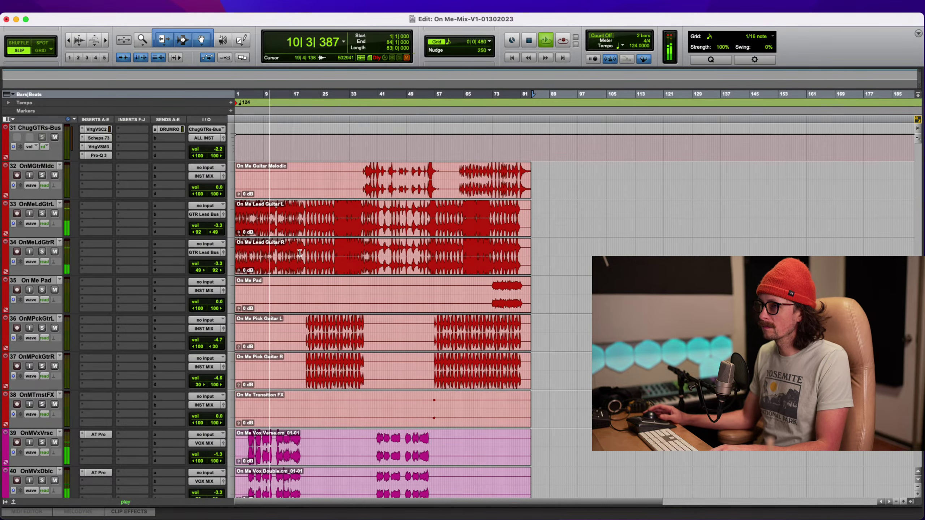
pyautogui.scroll(6, 324, 262)
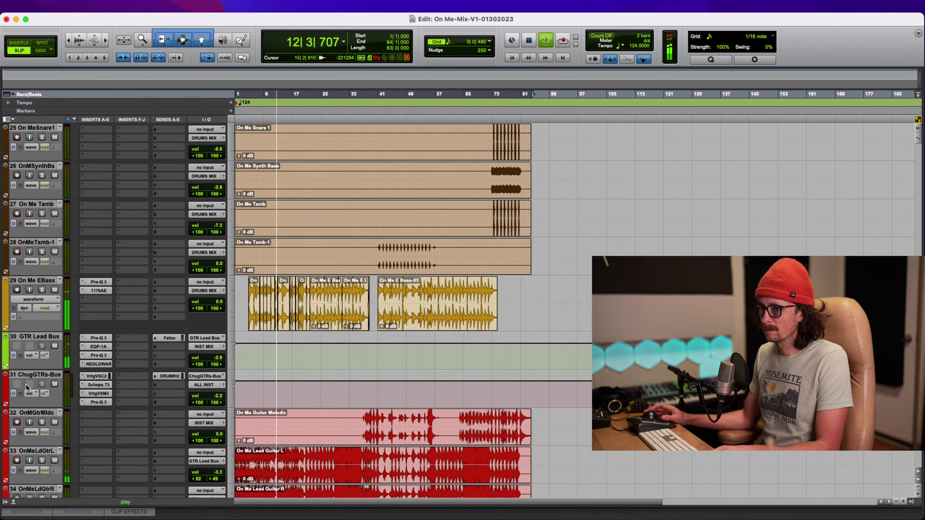
pyautogui.moveTo(33, 371); pyautogui.dragTo(35, 378)
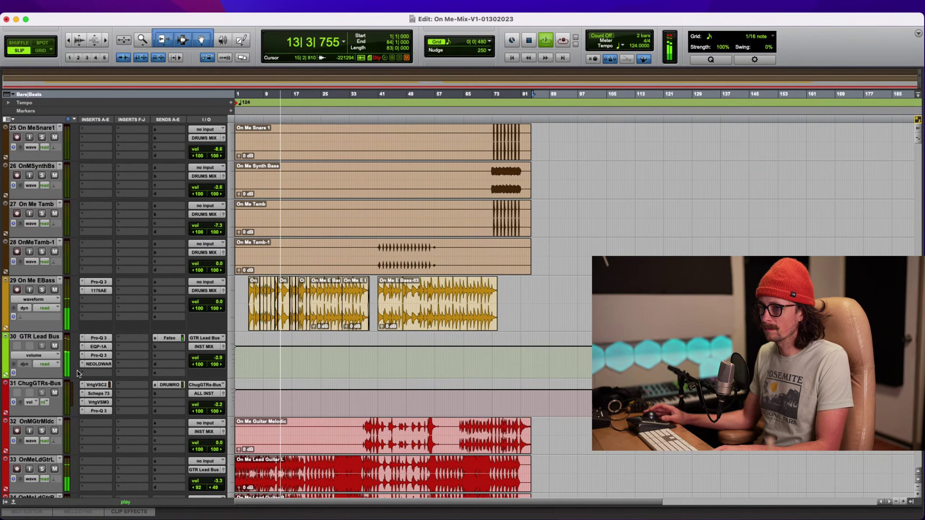
# Compare GTR Lead Bus with NEOLD WARBLE bypassed and active, and adjust the effect's Age, Hicut and Locut knobs
pyautogui.keyDown('super'); pyautogui.click(100, 364); pyautogui.keyUp('super')
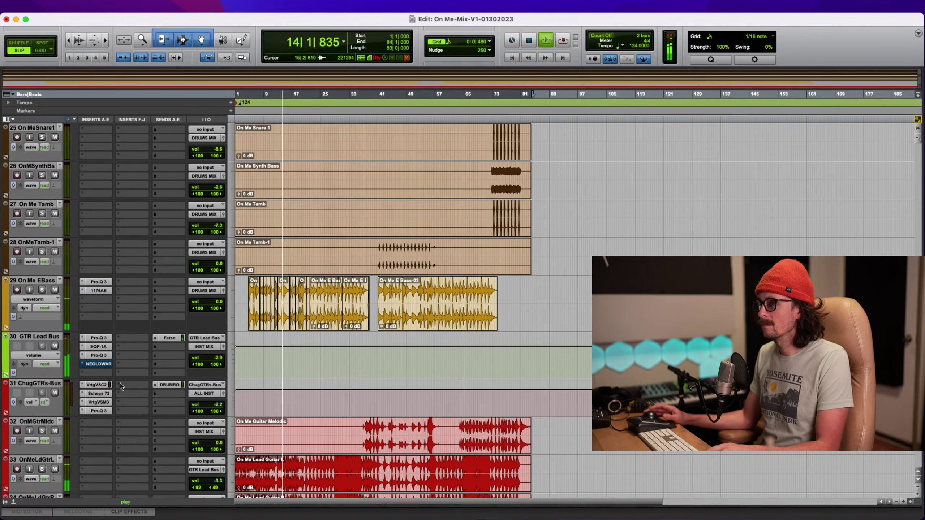
pyautogui.keyDown('super'); pyautogui.click(99, 366); pyautogui.keyUp('super')
pyautogui.click(99, 364)
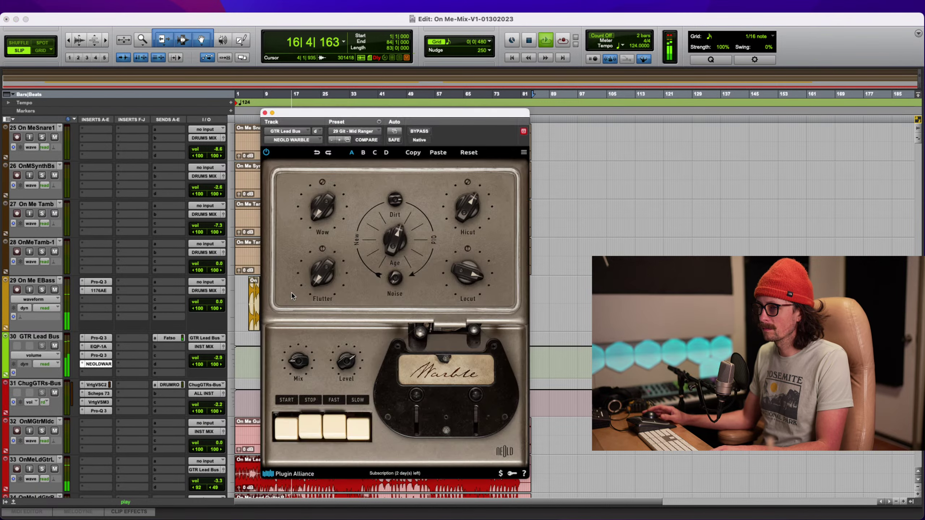
pyautogui.moveTo(397, 246); pyautogui.dragTo(413, 234)
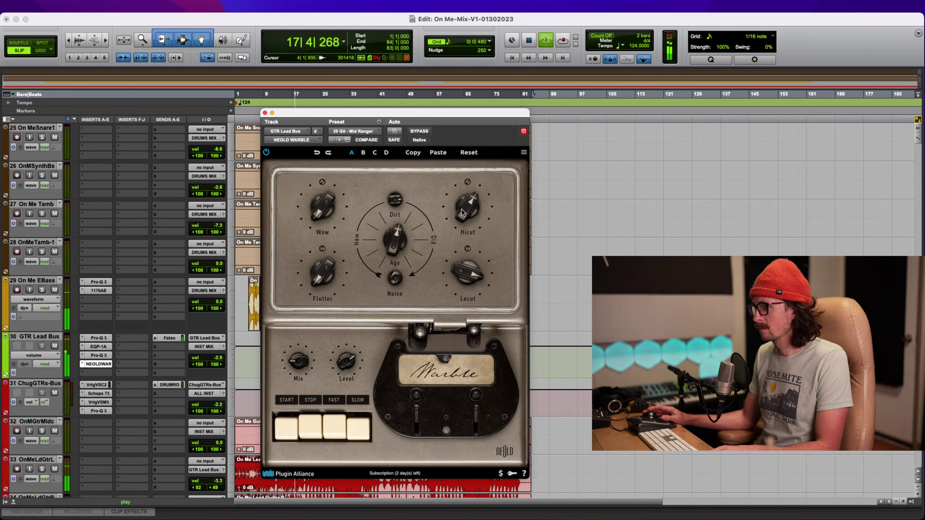
pyautogui.moveTo(462, 213); pyautogui.dragTo(463, 204)
pyautogui.moveTo(468, 274)
pyautogui.mouseDown()
pyautogui.moveTo(469, 282)
pyautogui.moveTo(467, 270)
pyautogui.mouseUp()
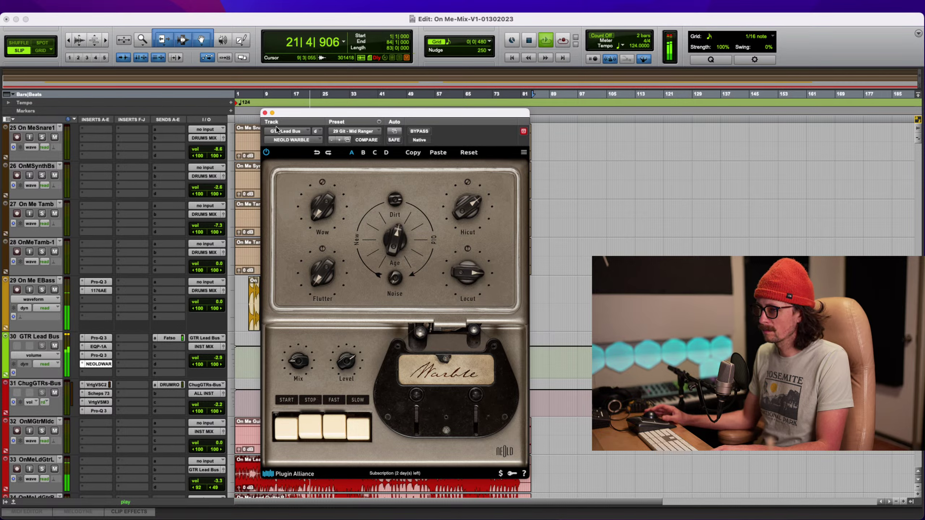
pyautogui.moveTo(302, 358); pyautogui.dragTo(344, 365)
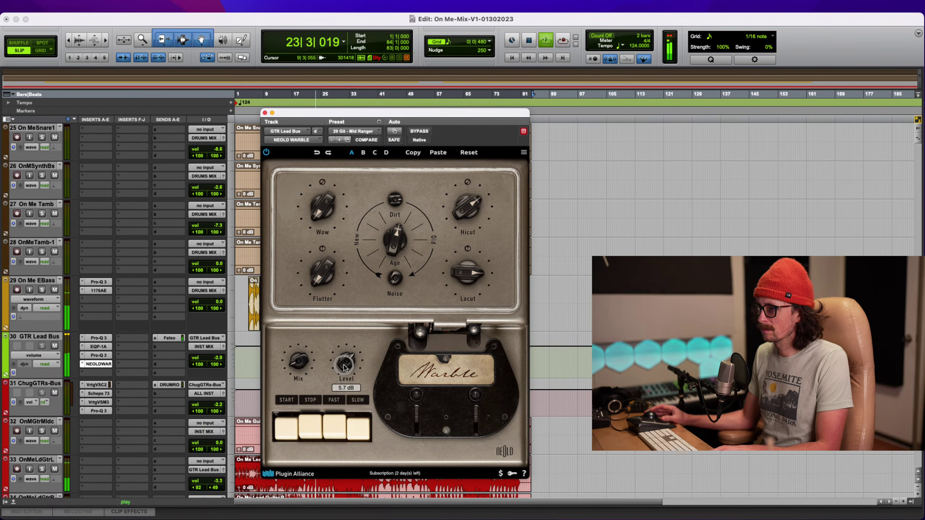
pyautogui.click(265, 113)
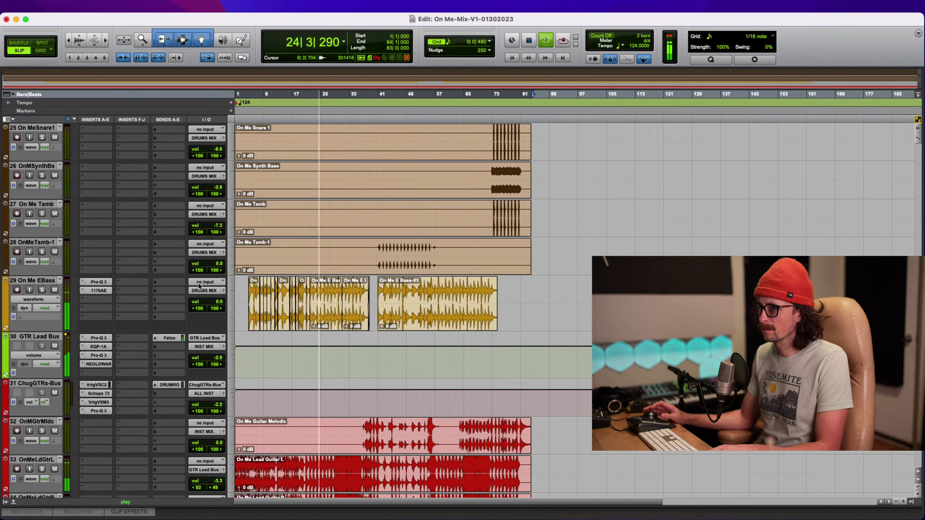
pyautogui.click(103, 365)
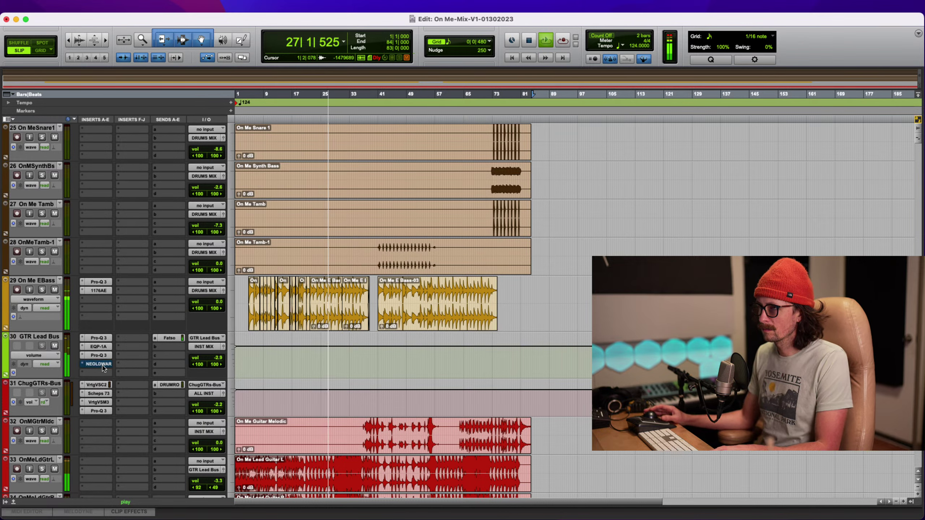
# Move the low-mid cut in GTR Lead Bus's second Pro-Q 3 to about 362 Hz at -1.6 dB, check the low cut and stop playback
pyautogui.click(98, 355)
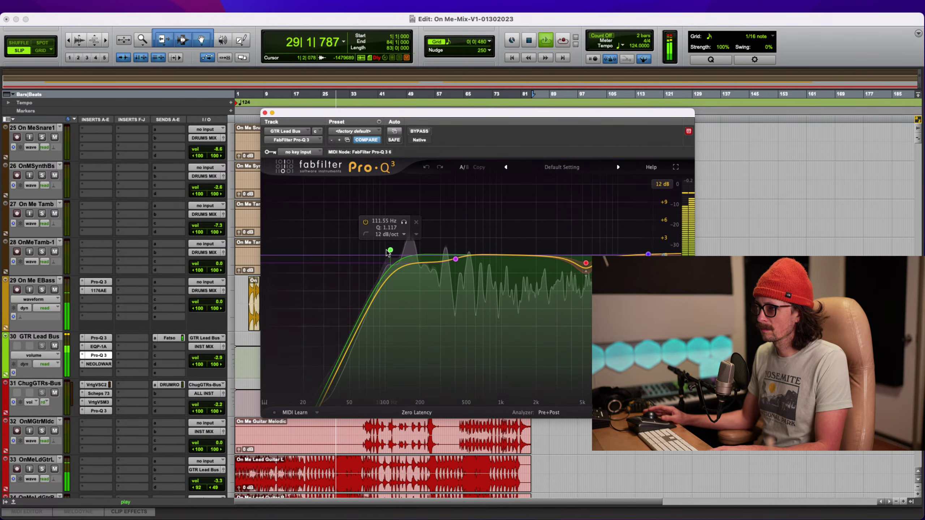
pyautogui.moveTo(455, 259); pyautogui.dragTo(448, 260)
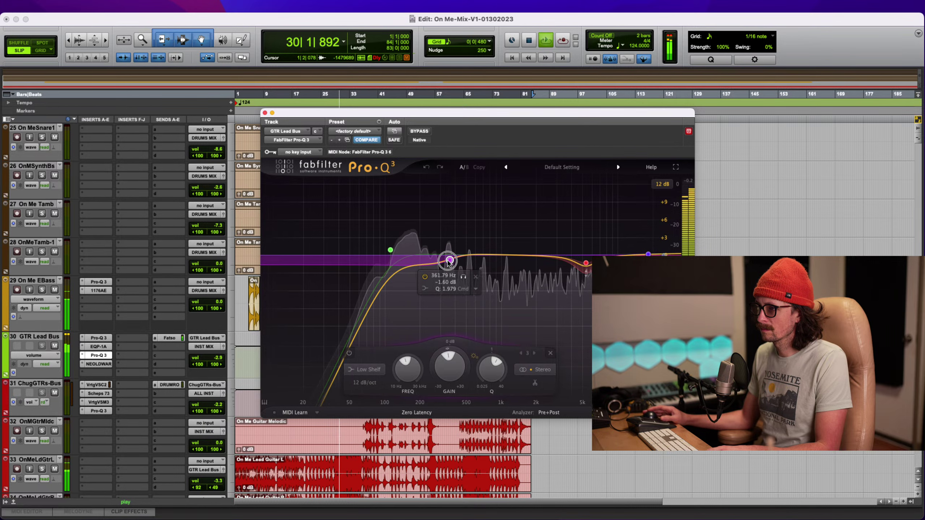
pyautogui.click(391, 250)
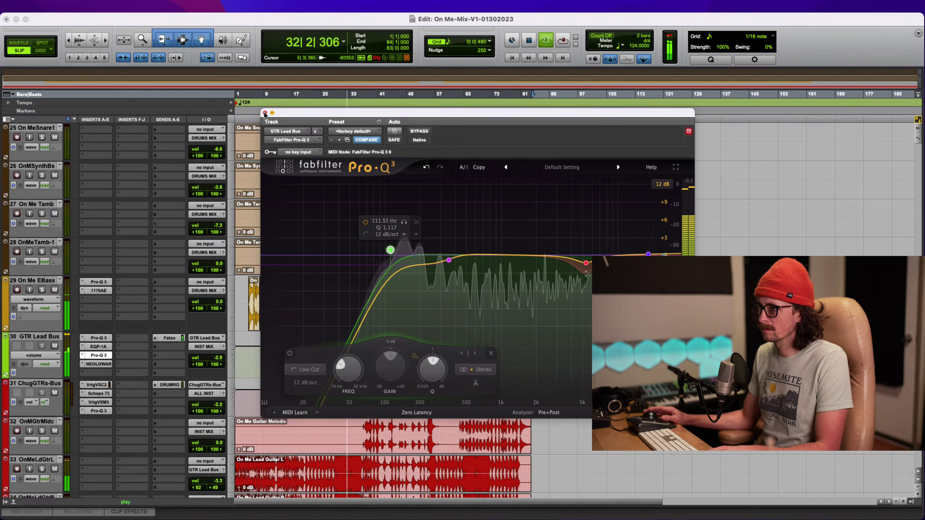
pyautogui.click(265, 113)
pyautogui.press('space')
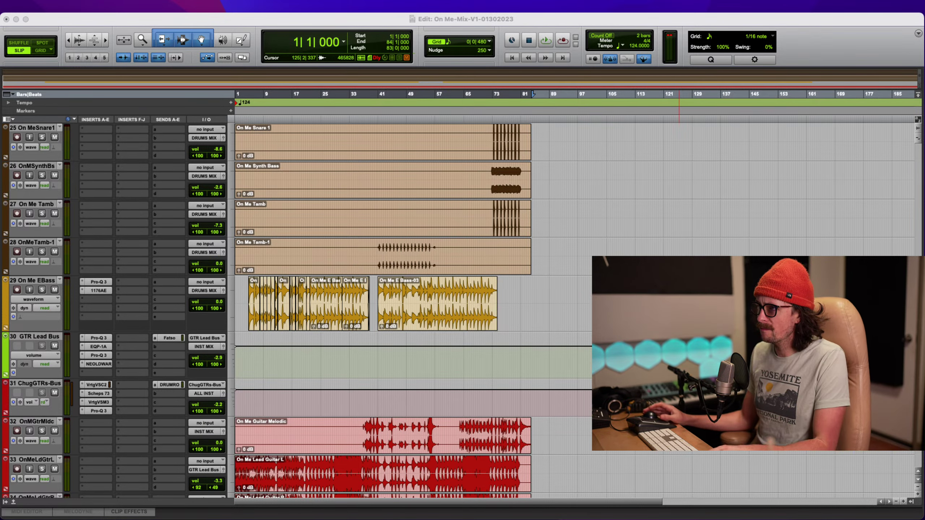
# Play the mix from about bar 72, where the On Me Slap Top Perc part begins
pyautogui.click(285, 110)
pyautogui.scroll(20, 348, 296)
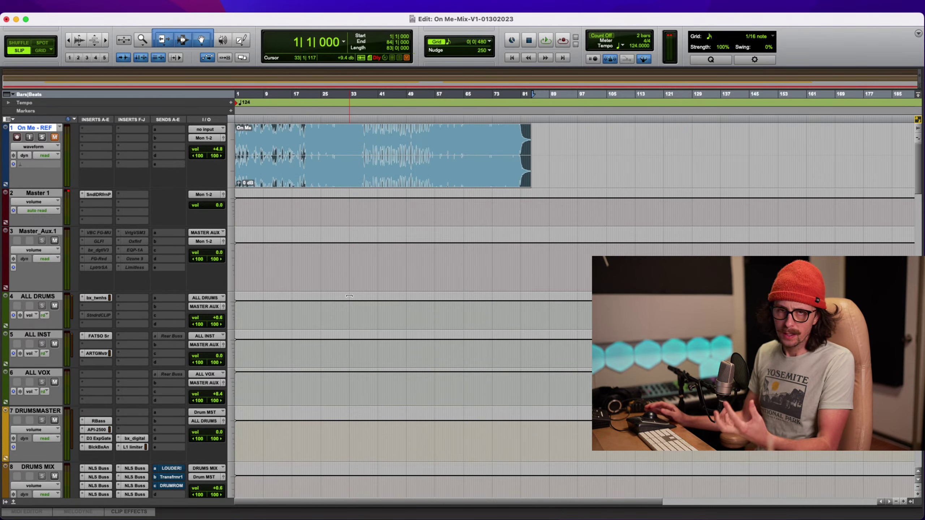
pyautogui.scroll(-15, 351, 294)
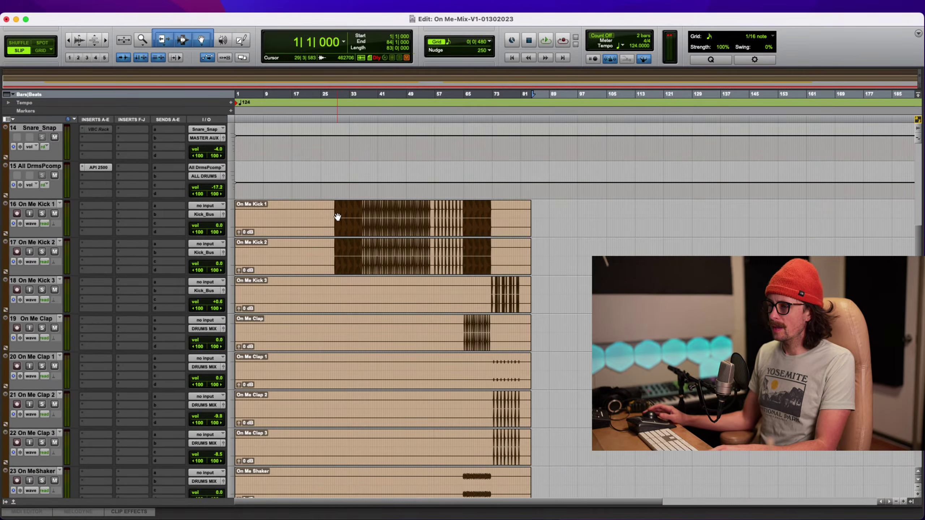
pyautogui.scroll(-10, 336, 219)
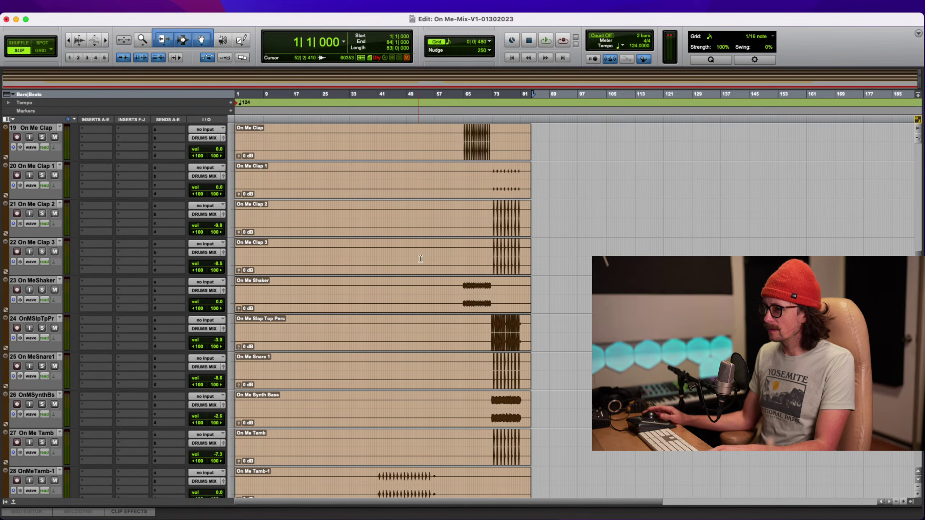
pyautogui.click(492, 184)
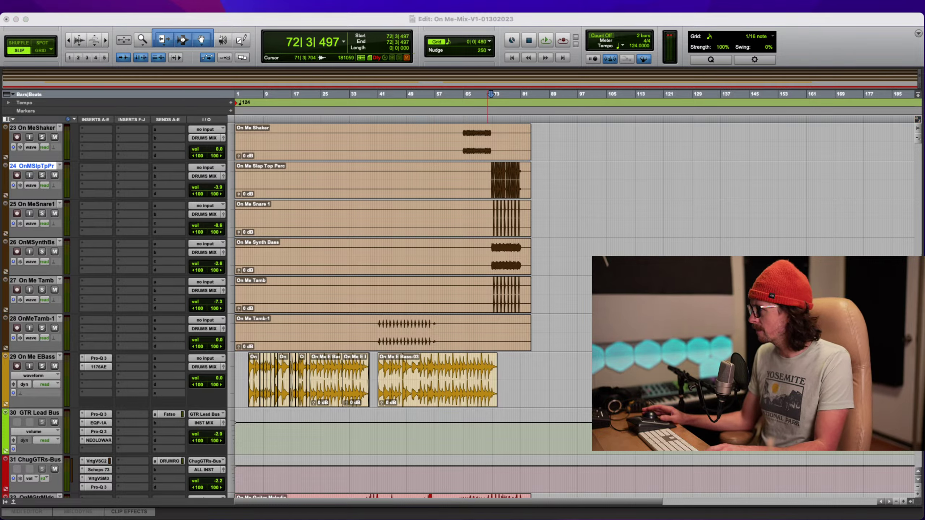
pyautogui.press('space')
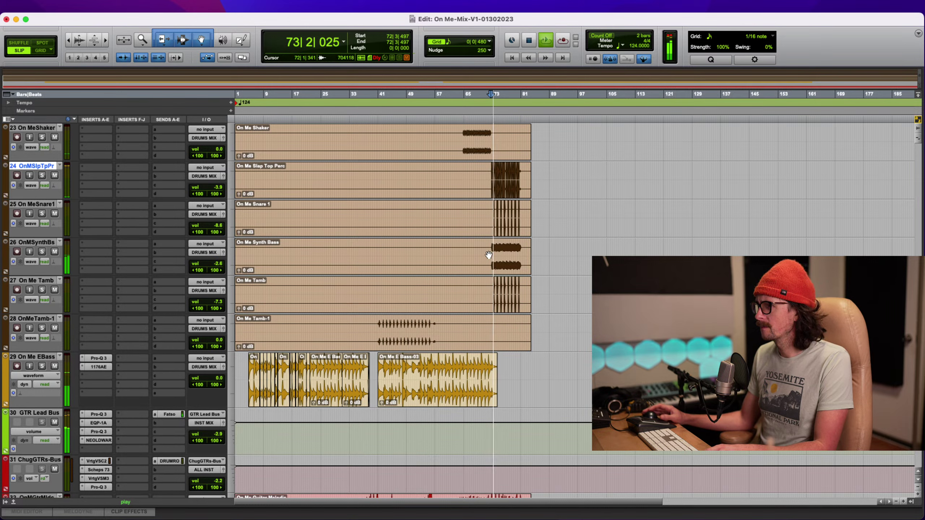
# Solo On Me Clap 3, Clap 2 and Clap 1 one after another during playback, and stop when done
pyautogui.scroll(5, 457, 367)
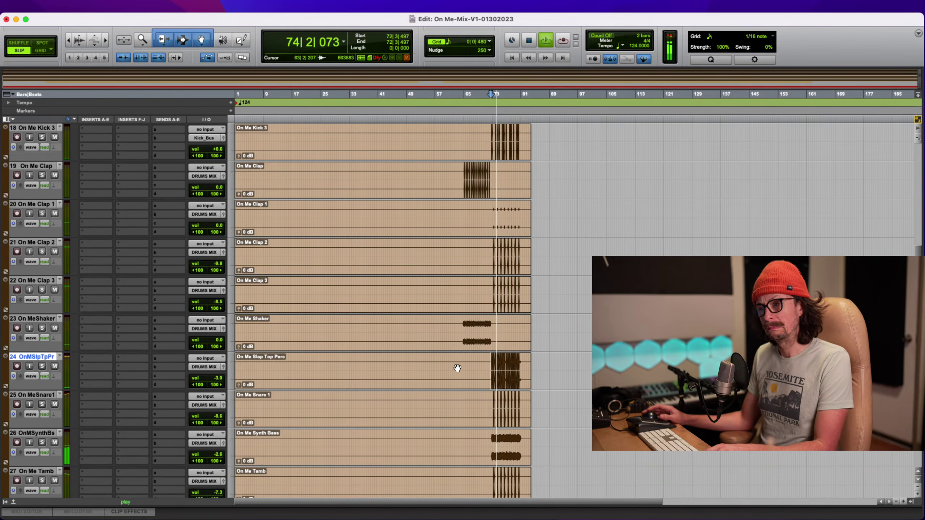
pyautogui.scroll(1, 469, 388)
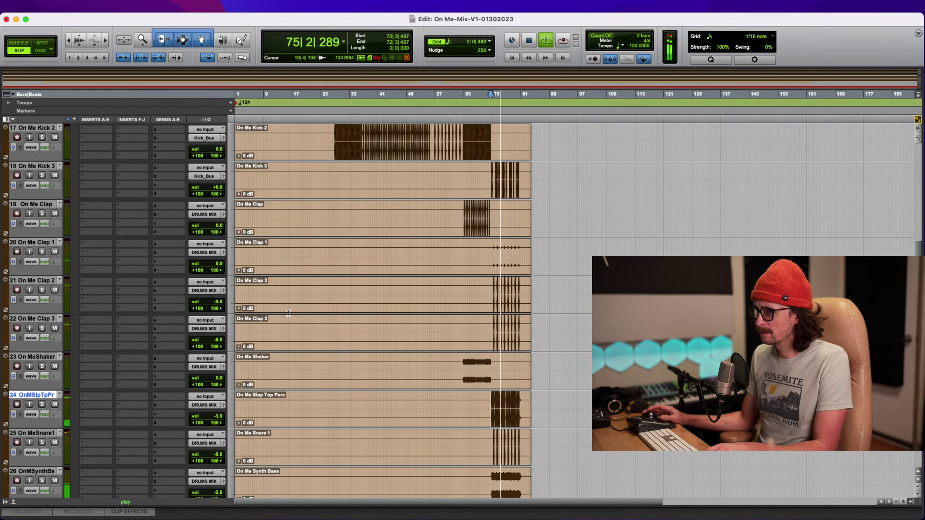
pyautogui.click(42, 328)
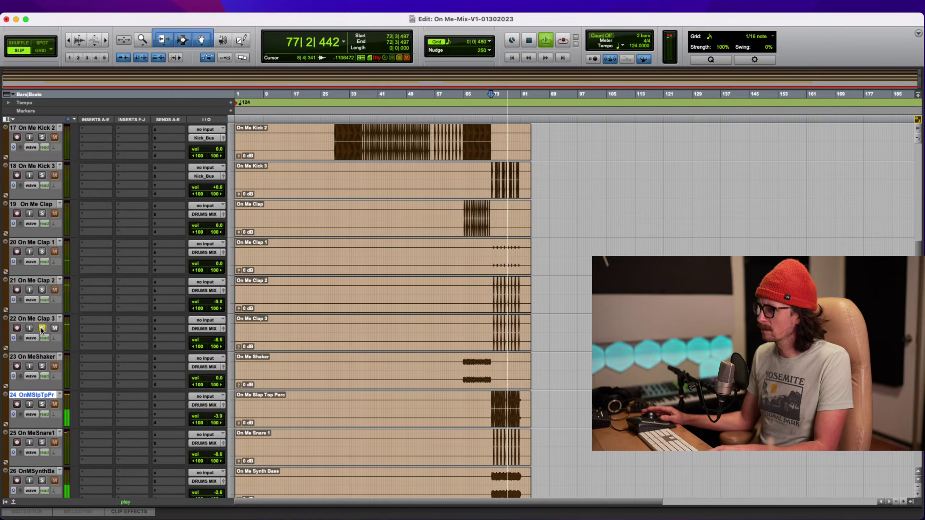
pyautogui.click(41, 328)
pyautogui.click(41, 290)
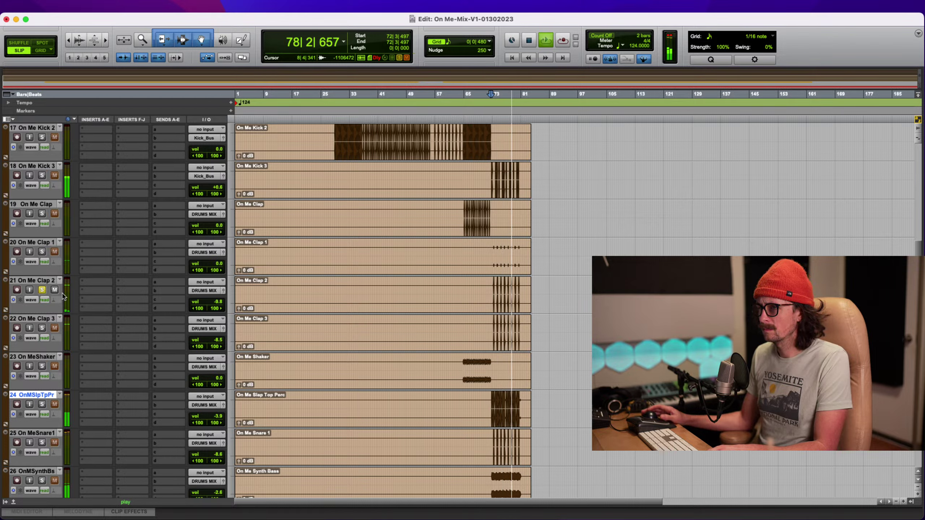
pyautogui.click(41, 290)
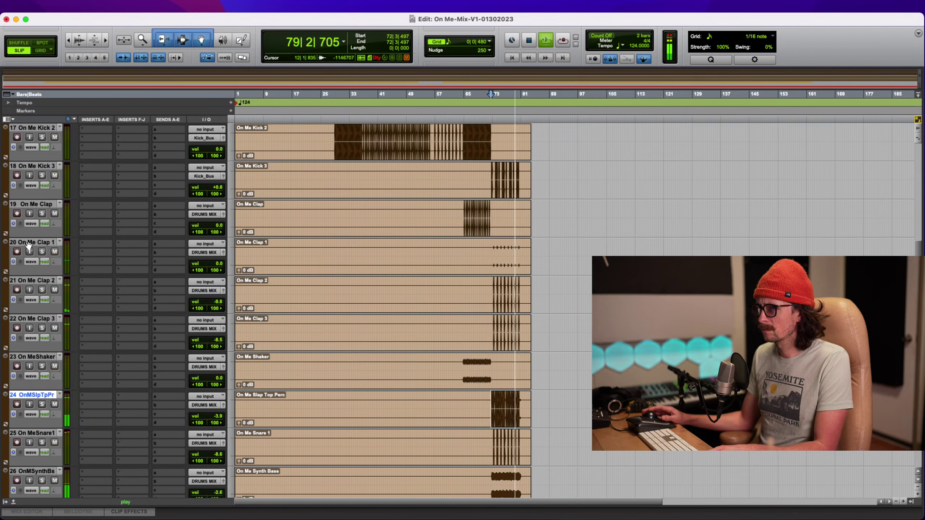
pyautogui.click(41, 251)
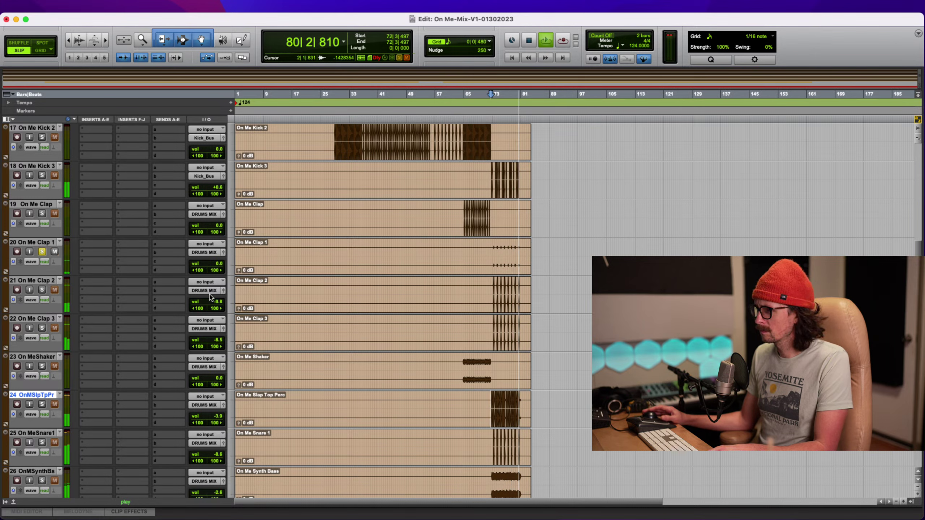
pyautogui.click(41, 251)
pyautogui.press('space')
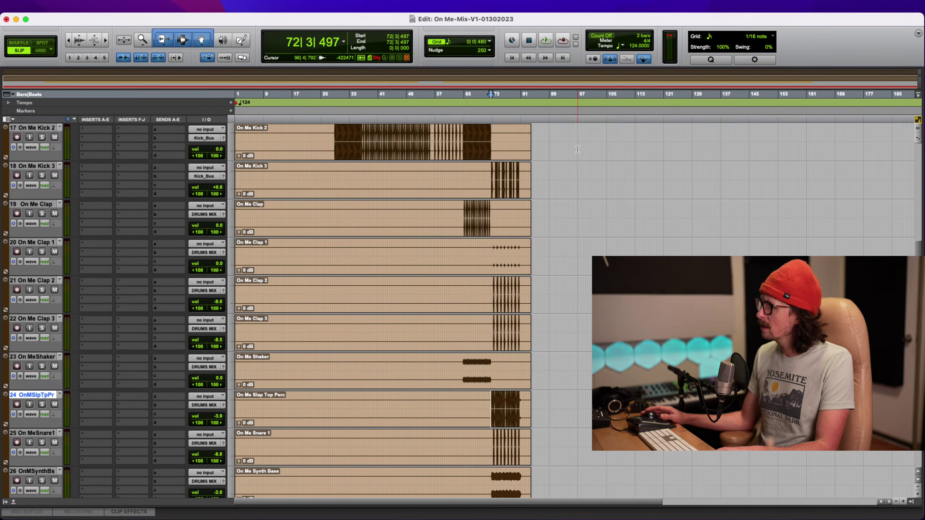
# Solo the On Me - REF track and listen to it from about bar 72, stopping playback when done
pyautogui.scroll(15, 421, 274)
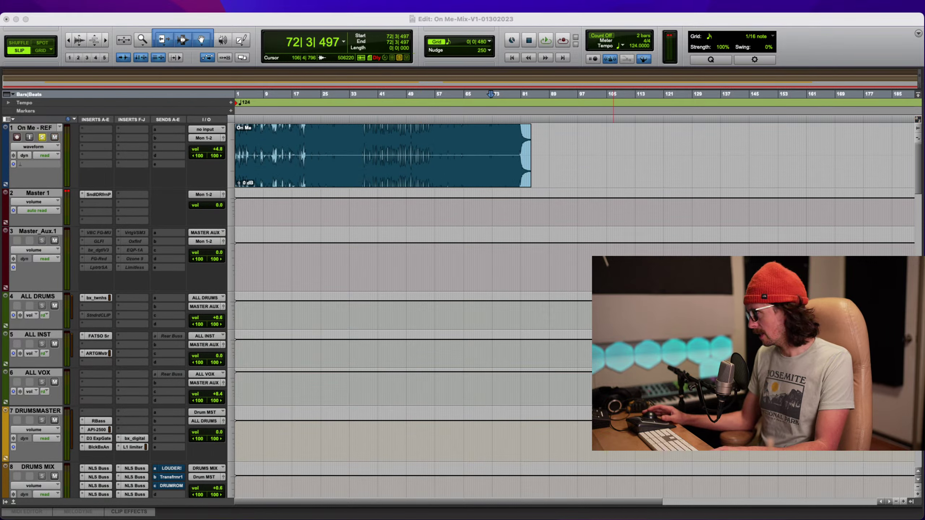
pyautogui.press('space')
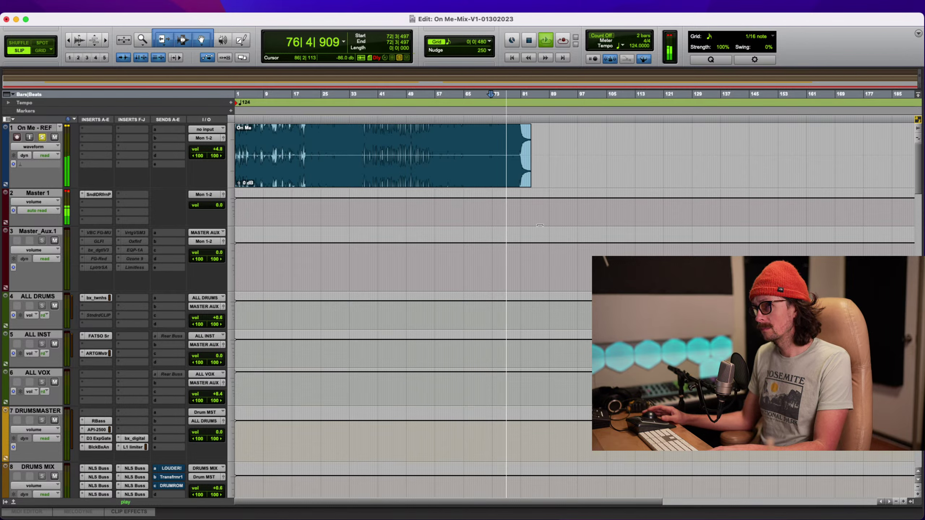
pyautogui.press('space')
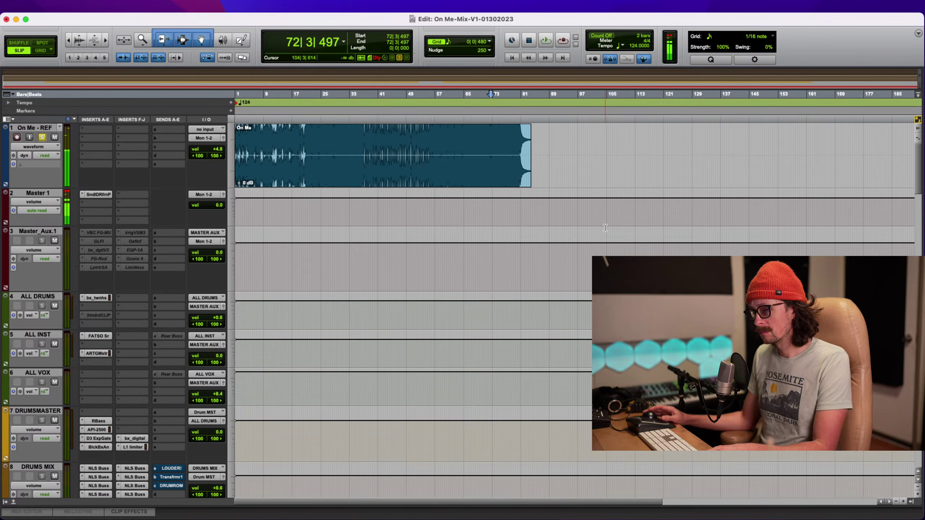
pyautogui.click(679, 113)
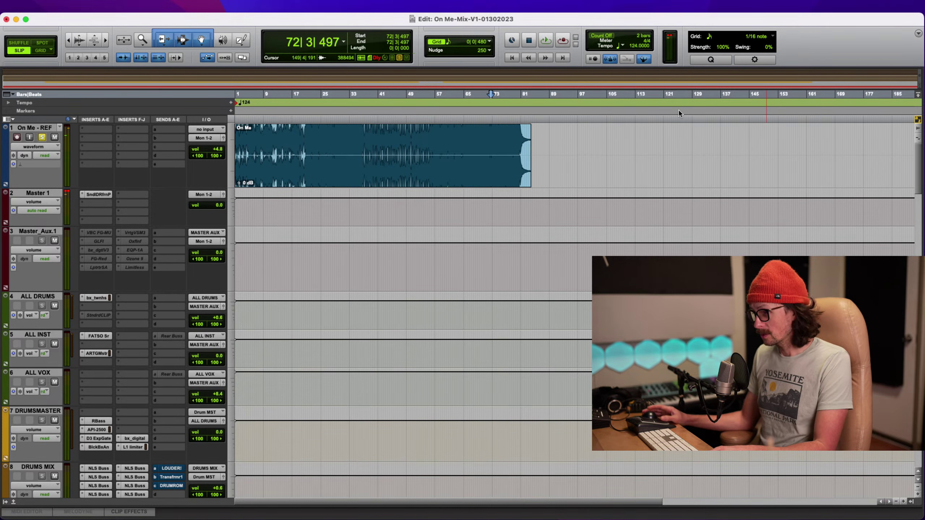
# Take the On Me - REF track out of solo and mute it
pyautogui.scroll(-15, 327, 332)
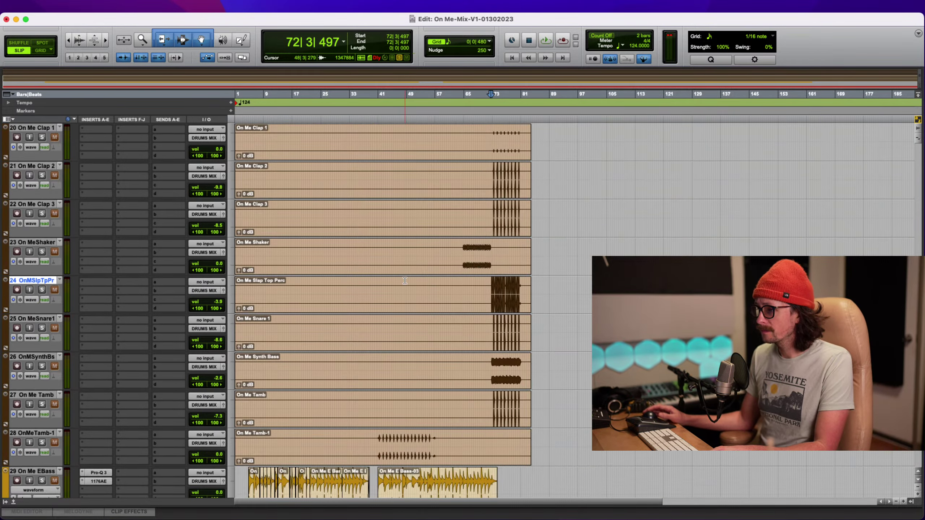
pyautogui.scroll(-10, 404, 280)
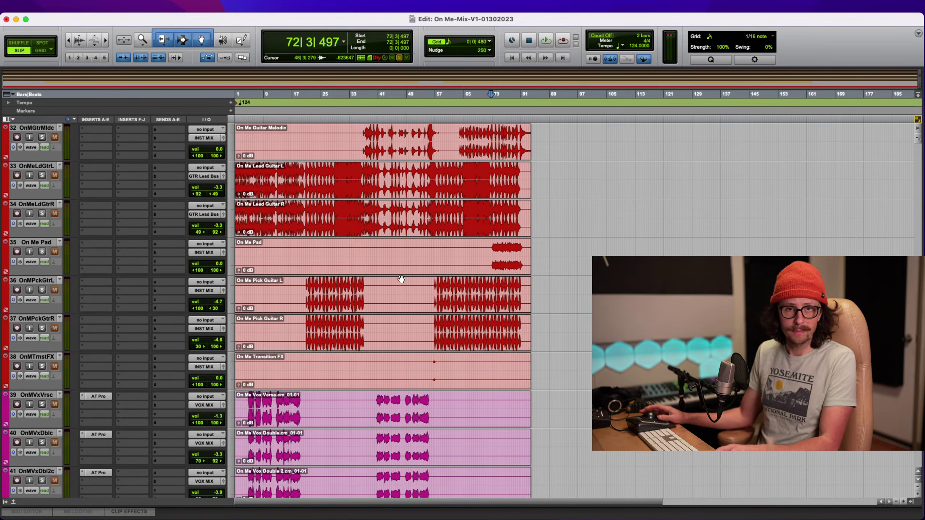
pyautogui.scroll(20, 401, 280)
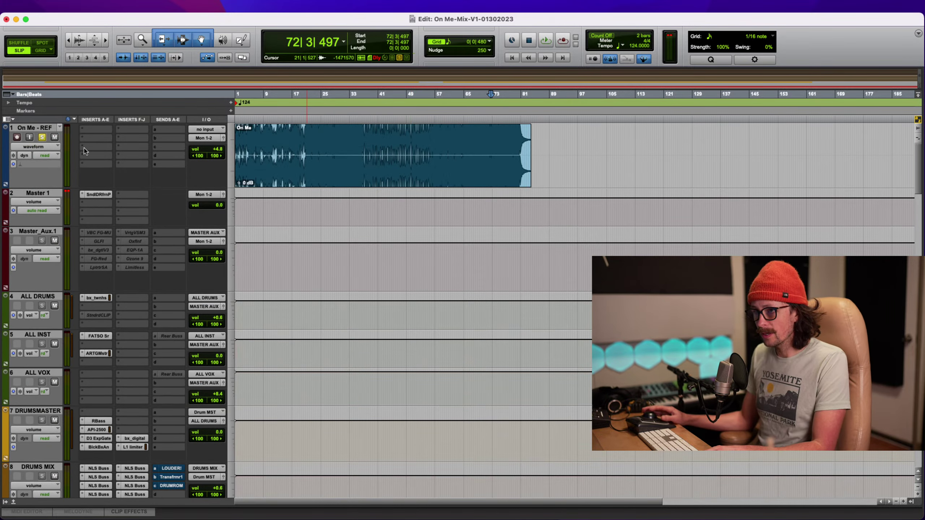
pyautogui.click(54, 138)
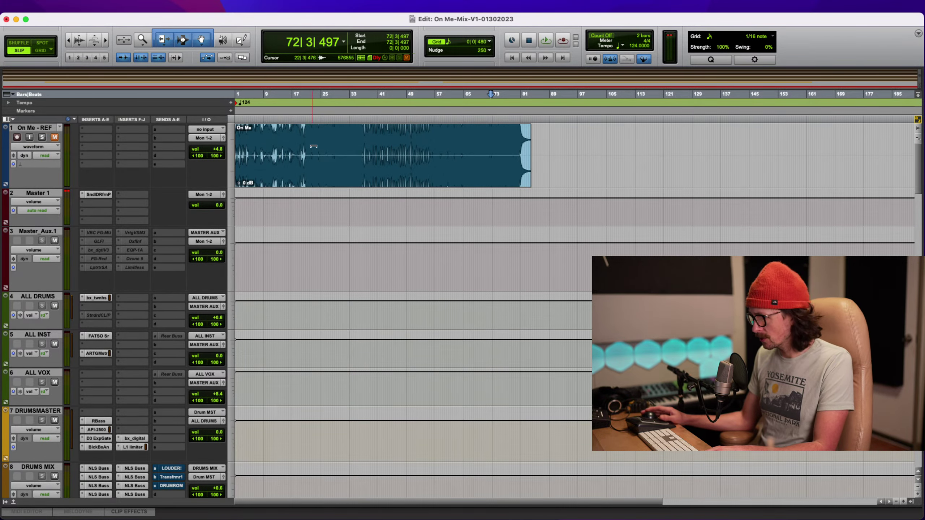
# Select the entire On Me Lead Guitar L and On Me Lead Guitar R clips together
pyautogui.click(303, 149)
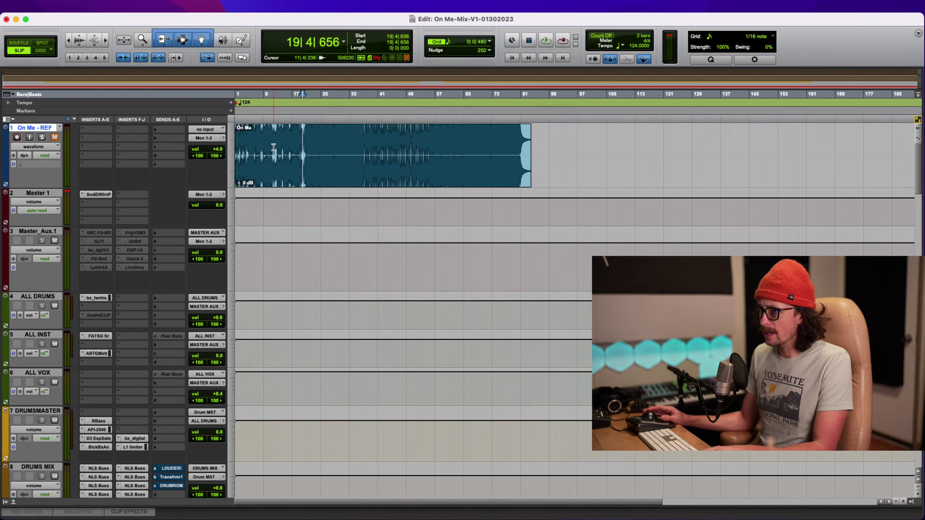
pyautogui.click(322, 149)
pyautogui.scroll(-15, 298, 219)
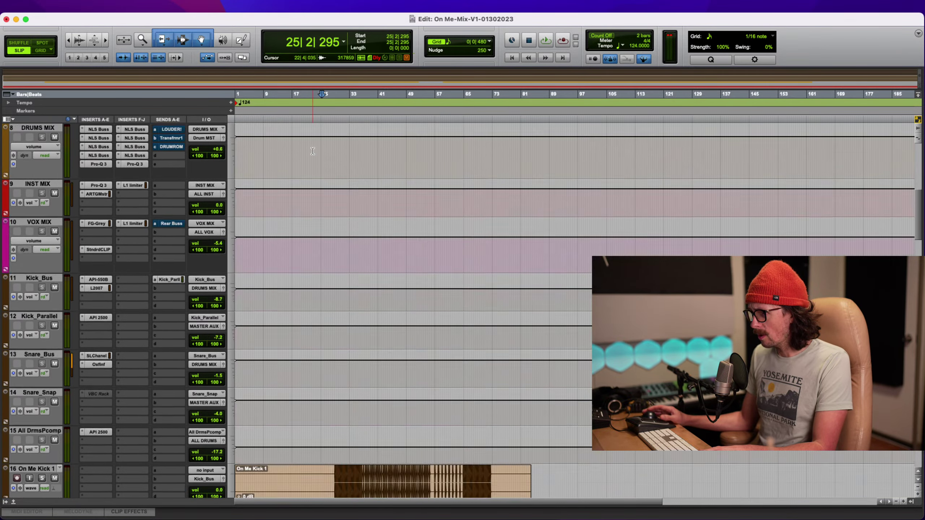
pyautogui.scroll(-10, 297, 259)
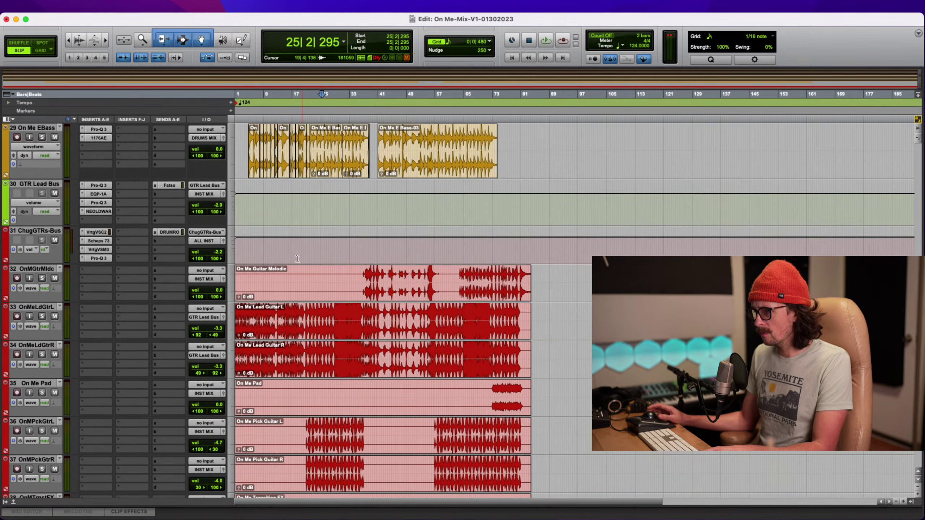
pyautogui.click(301, 339)
pyautogui.keyDown('shift'); pyautogui.click(306, 348); pyautogui.keyUp('shift')
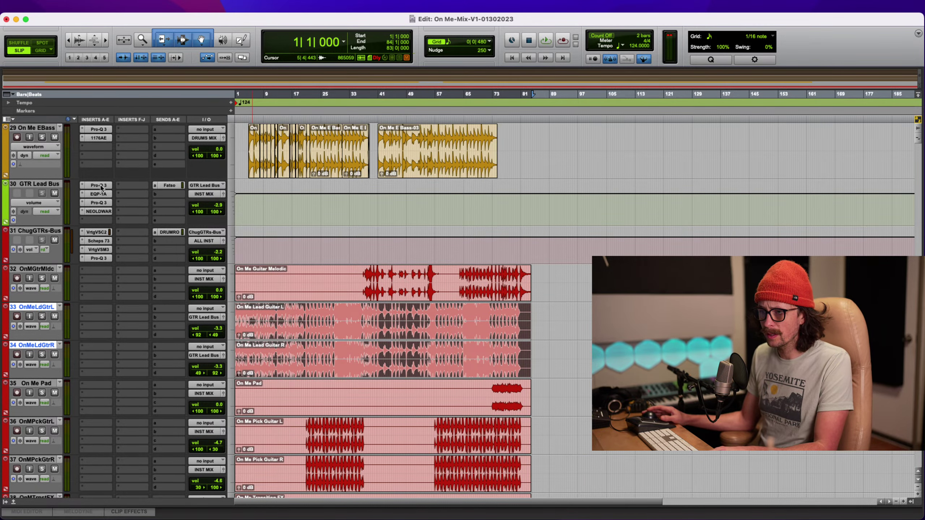
# Review the first Pro-Q 3 equalizer and the Pultec EQP-1A settings on the GTR Lead Bus
pyautogui.click(98, 185)
pyautogui.moveTo(530, 251)
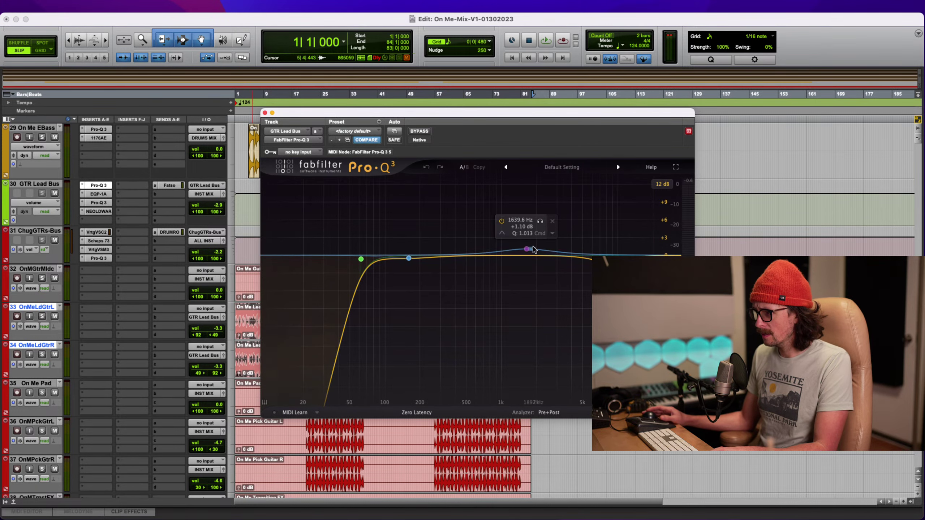
pyautogui.moveTo(527, 249); pyautogui.dragTo(527, 251)
pyautogui.click(99, 193)
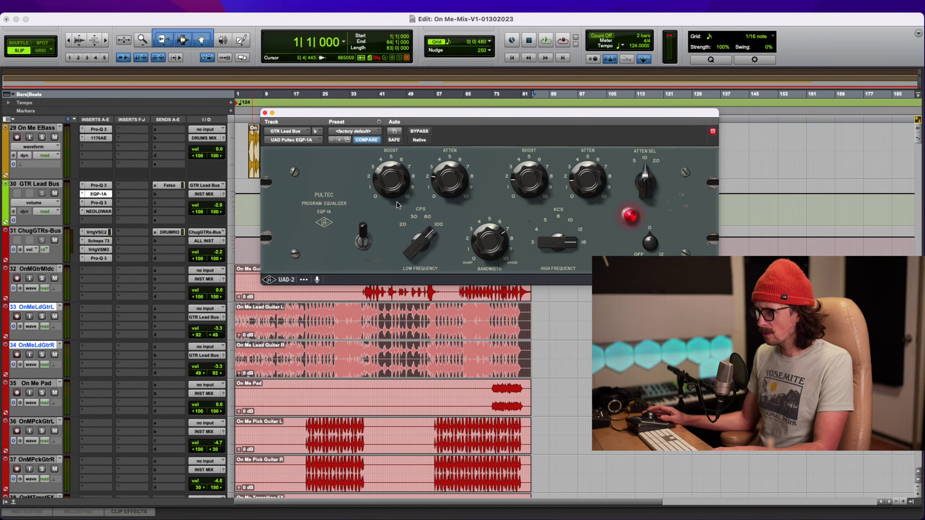
pyautogui.moveTo(401, 194); pyautogui.dragTo(403, 193)
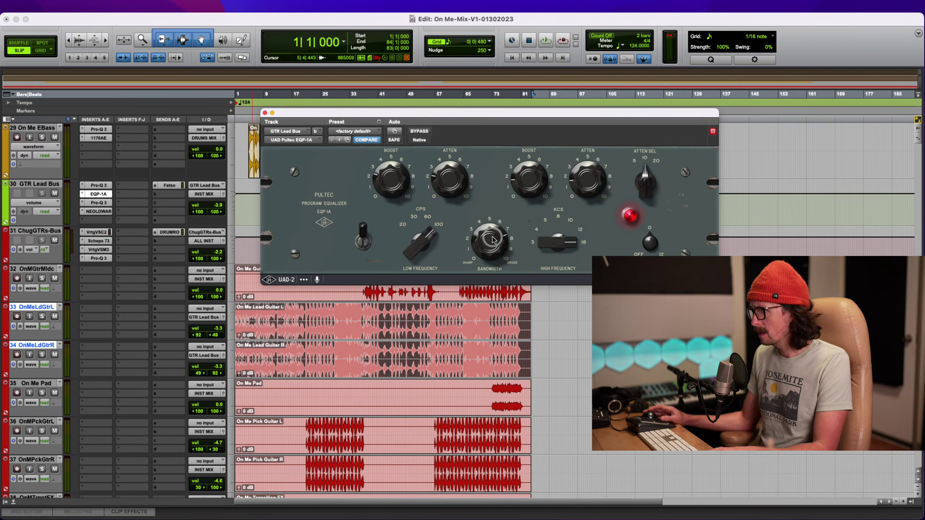
pyautogui.moveTo(529, 190); pyautogui.dragTo(529, 185)
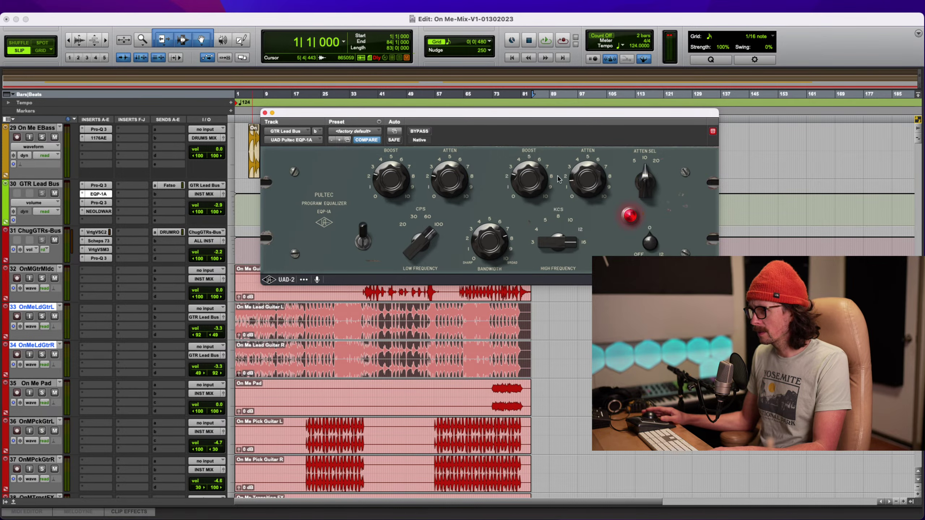
# Inspect the second Pro-Q 3 on the GTR Lead Bus and check the bus's send to Fatso
pyautogui.click(97, 205)
pyautogui.click(109, 203)
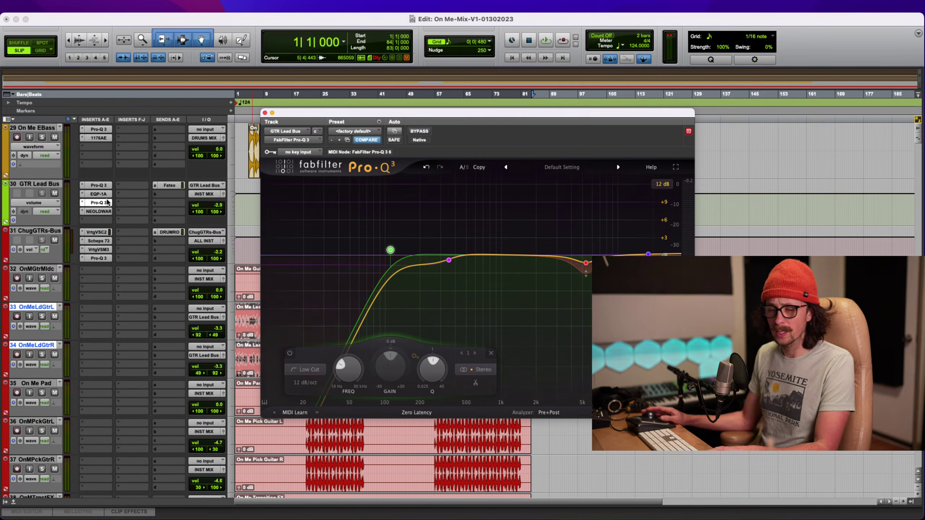
pyautogui.click(170, 185)
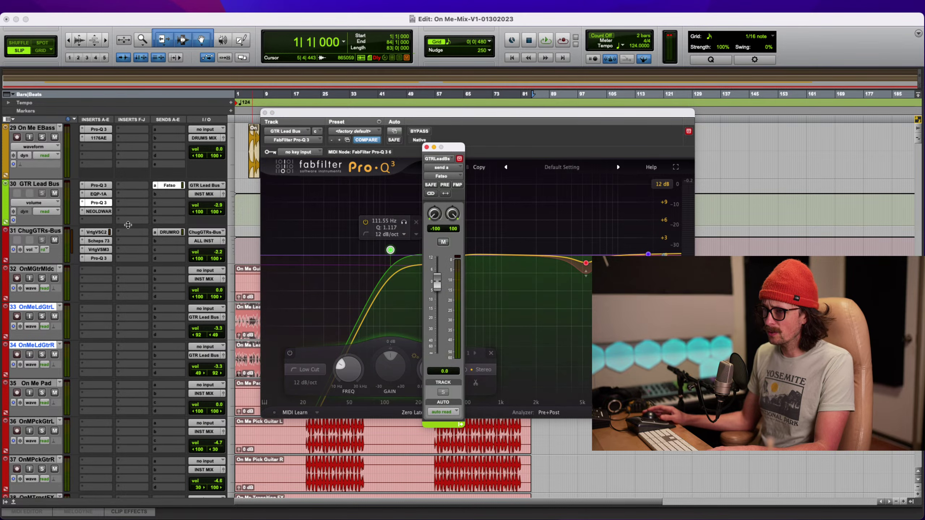
pyautogui.click(169, 186)
# Make the Virtual Mix Rack on the Fatso track inactive, and take its FATSO Jr out of bypass with the plug-in window open
pyautogui.scroll(-10, 114, 274)
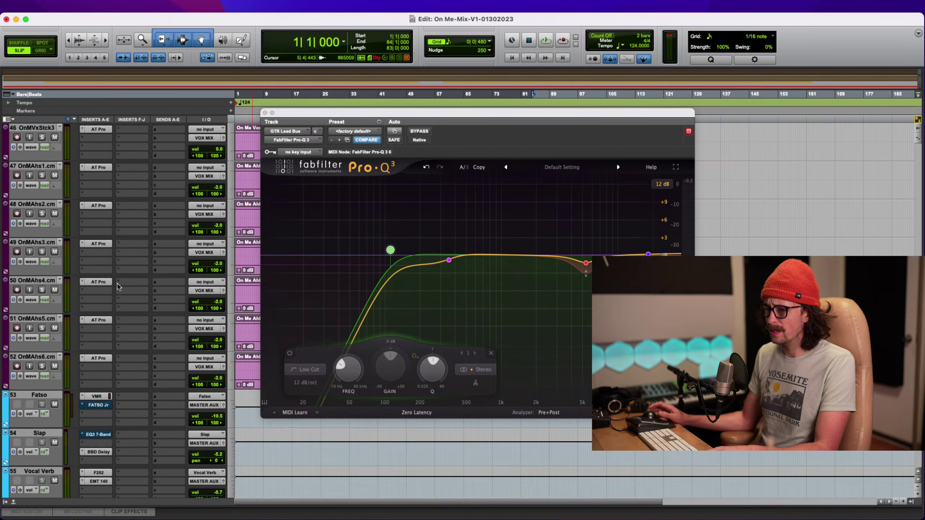
pyautogui.click(98, 246)
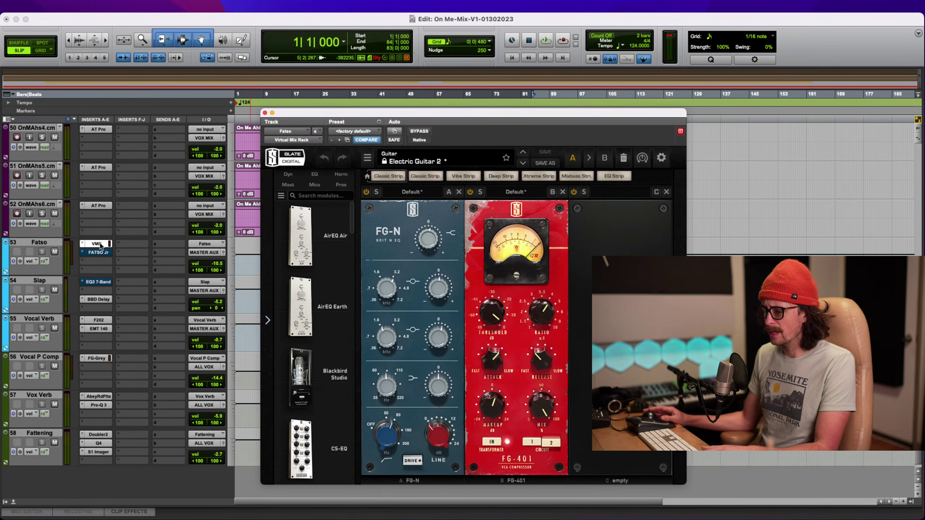
pyautogui.keyDown('ctrl'); pyautogui.keyDown('super'); pyautogui.click(99, 244); pyautogui.keyUp('super'); pyautogui.keyUp('ctrl')
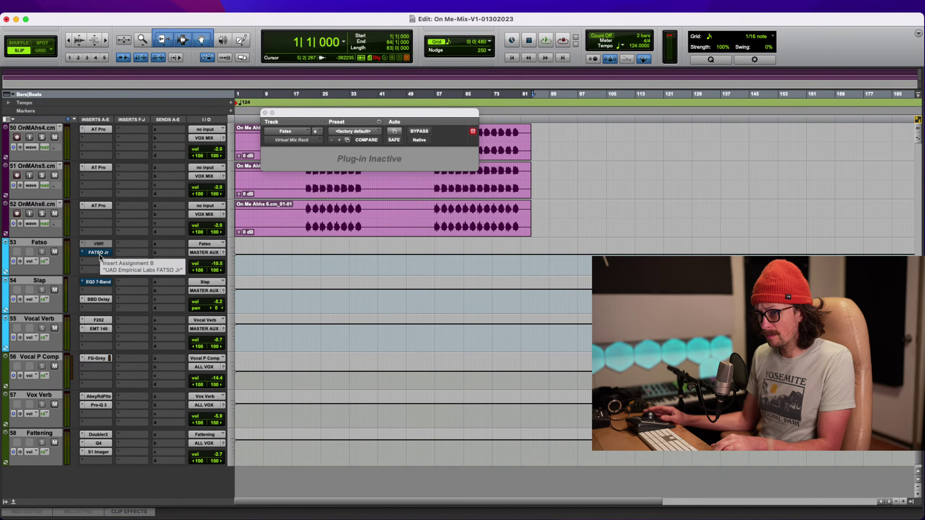
pyautogui.keyDown('super'); pyautogui.click(100, 253); pyautogui.keyUp('super')
pyautogui.click(99, 253)
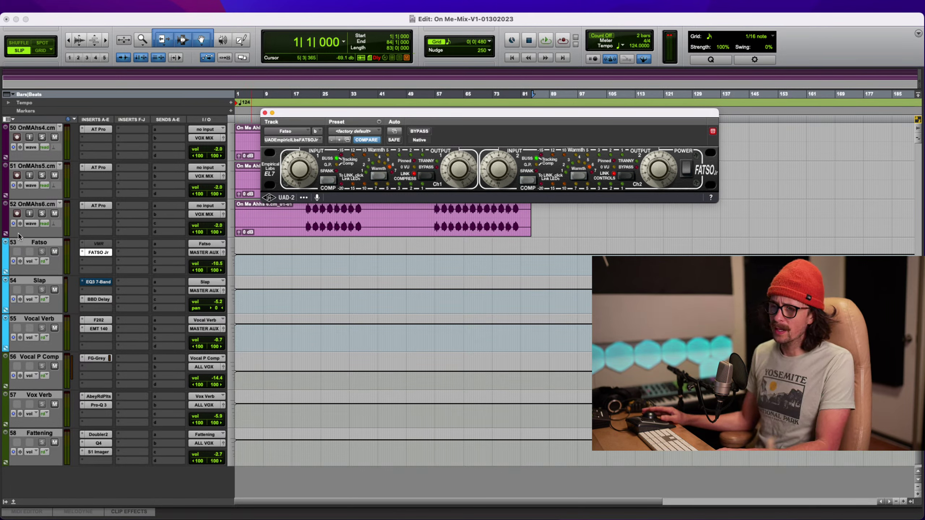
# Route the Fatso track's output to the stereo ALL INST bus
pyautogui.click(32, 242)
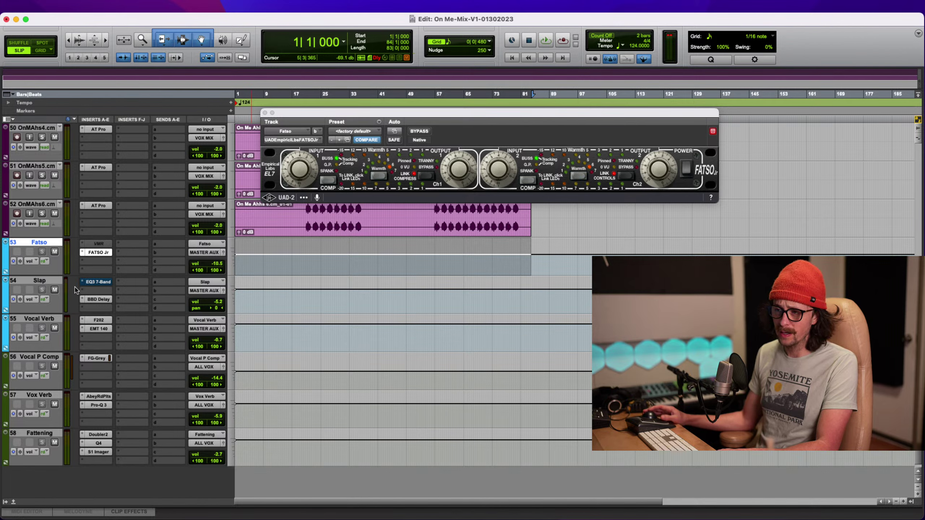
pyautogui.click(36, 279)
pyautogui.click(32, 319)
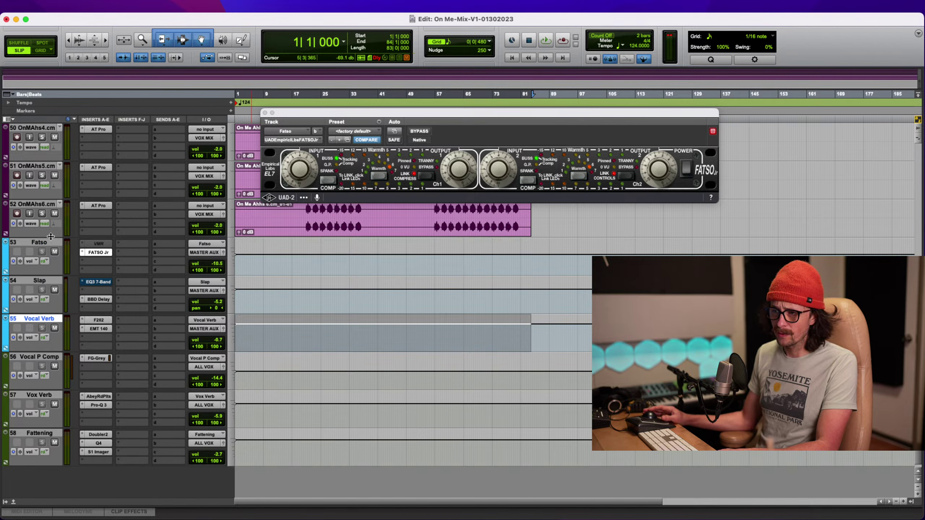
pyautogui.click(48, 242)
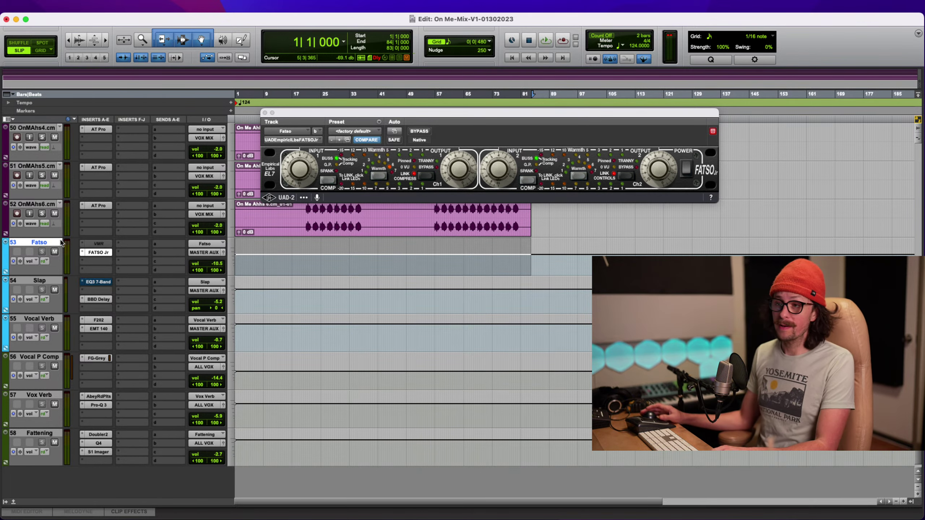
pyautogui.click(204, 253)
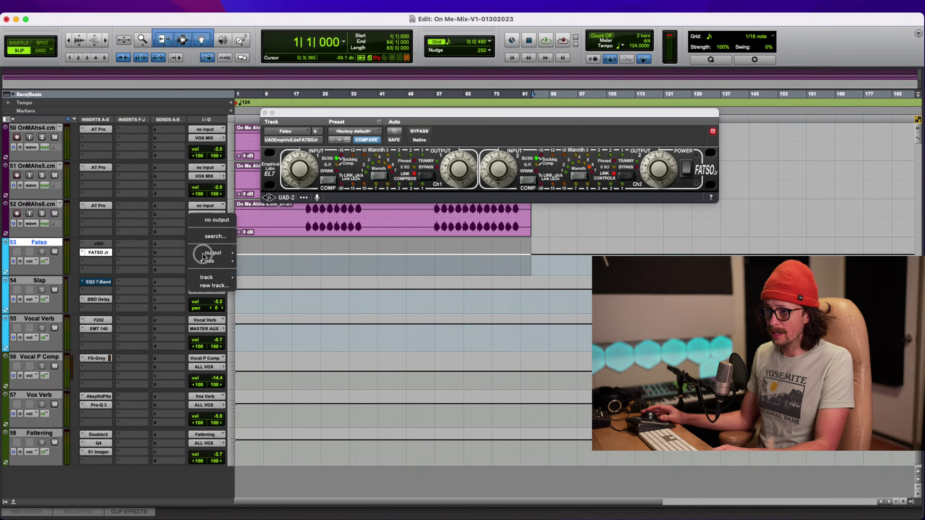
pyautogui.moveTo(221, 263)
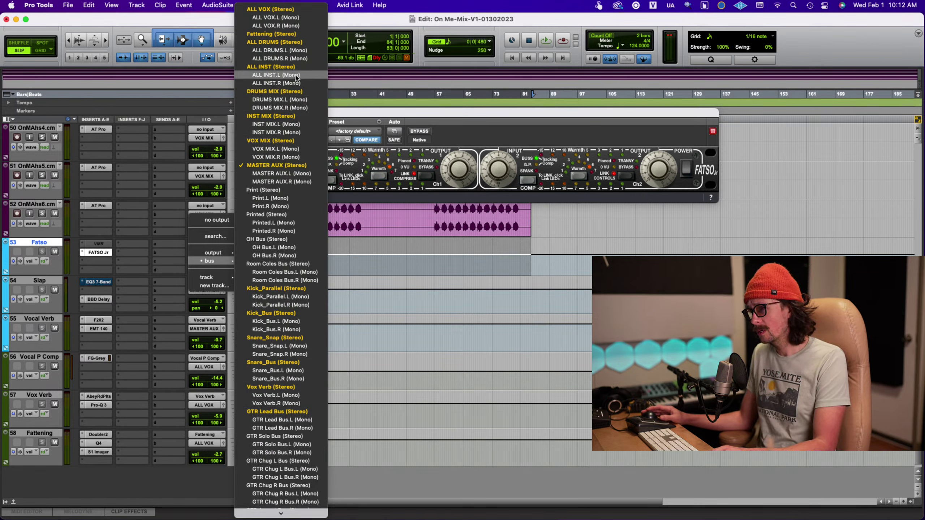
pyautogui.click(277, 67)
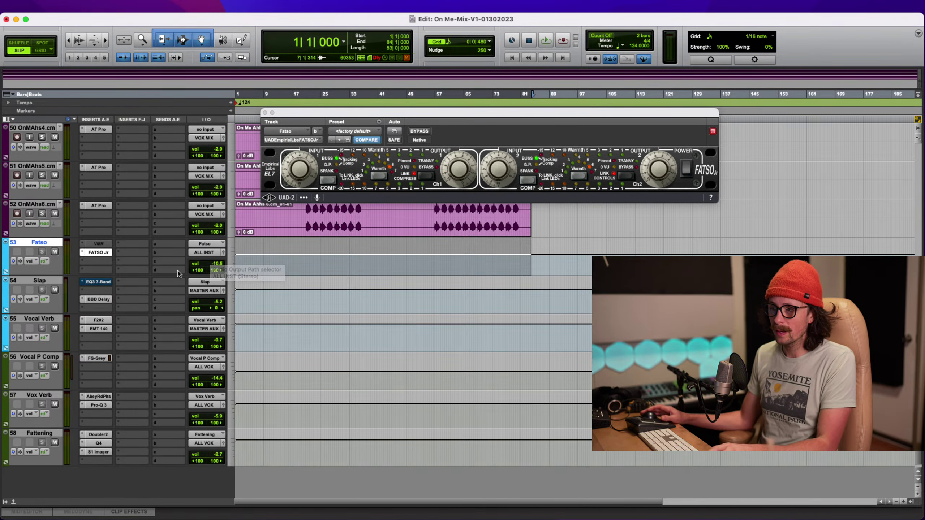
# Look over the ALL DRUMS, ALL INST, ALL VOX and mix bus tracks, and select Master_Aux.1
pyautogui.scroll(15, 178, 272)
pyautogui.scroll(10, 179, 273)
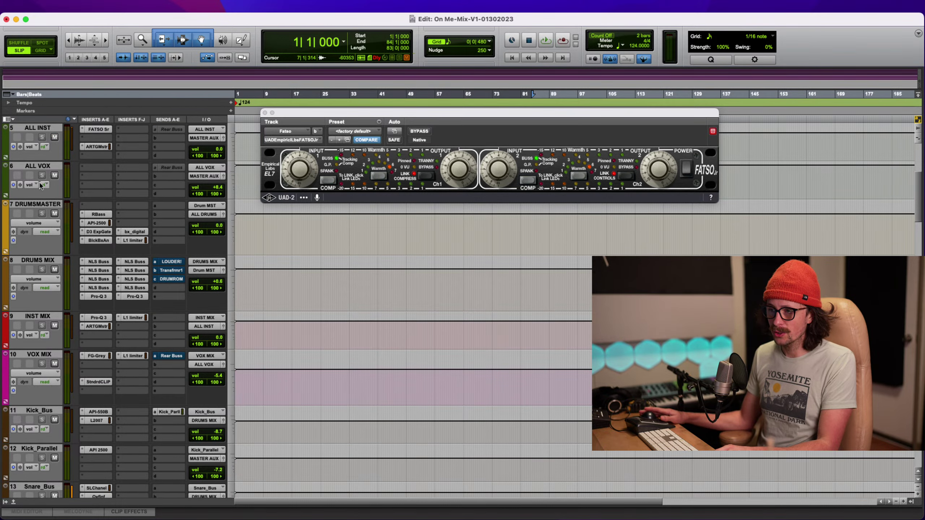
pyautogui.scroll(2, 42, 185)
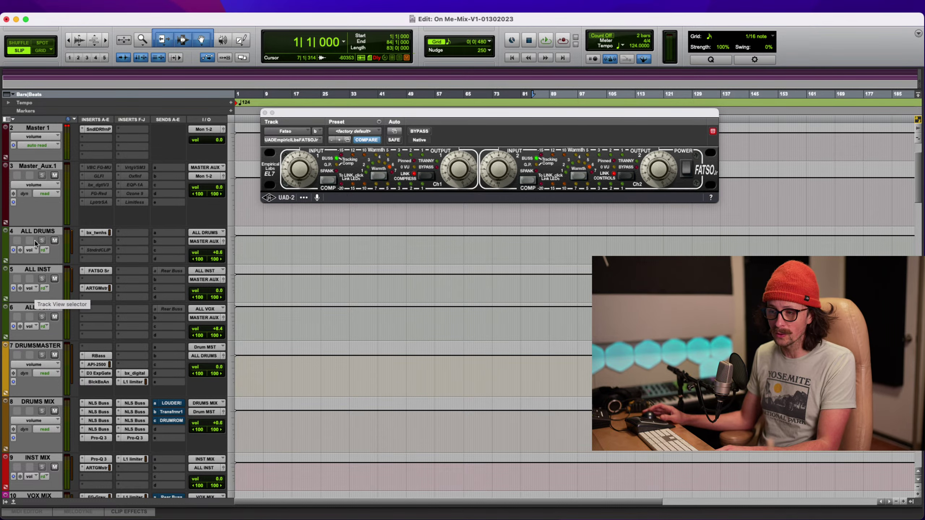
pyautogui.scroll(-2, 34, 251)
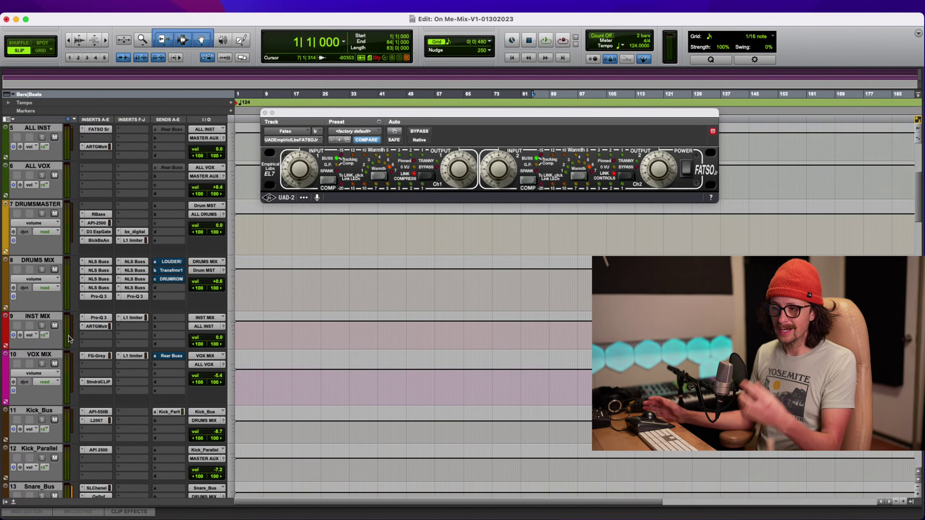
pyautogui.scroll(3, 77, 326)
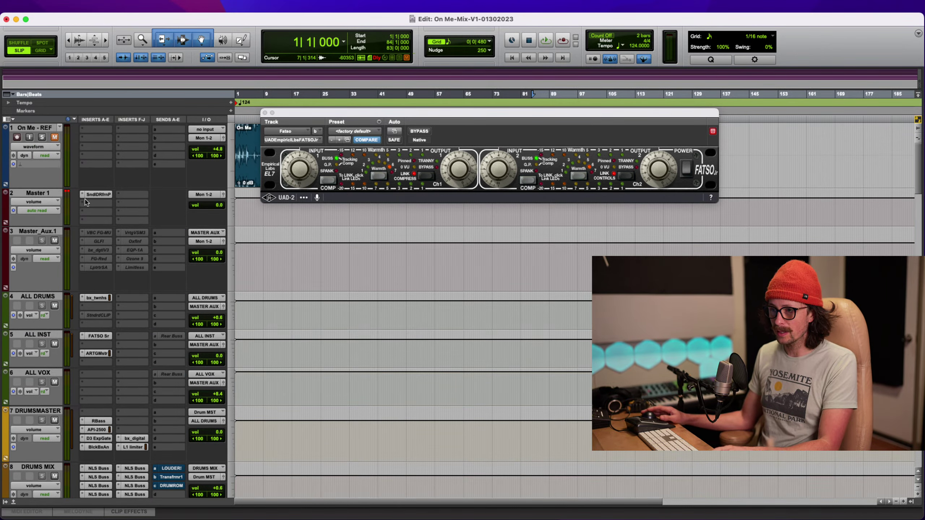
pyautogui.click(43, 231)
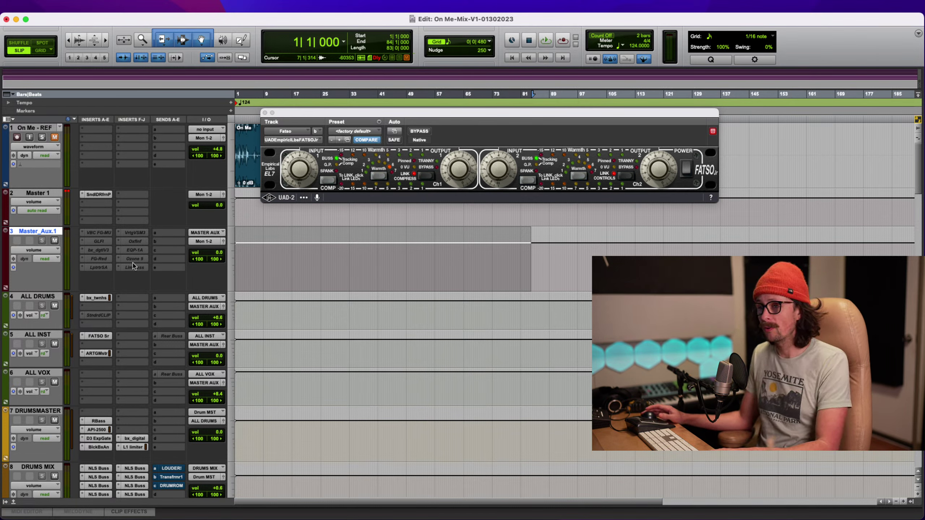
# Examine the calibration curve, filter type and listening spot settings of SoundID Reference on Master 1, and close the plug-in
pyautogui.click(101, 196)
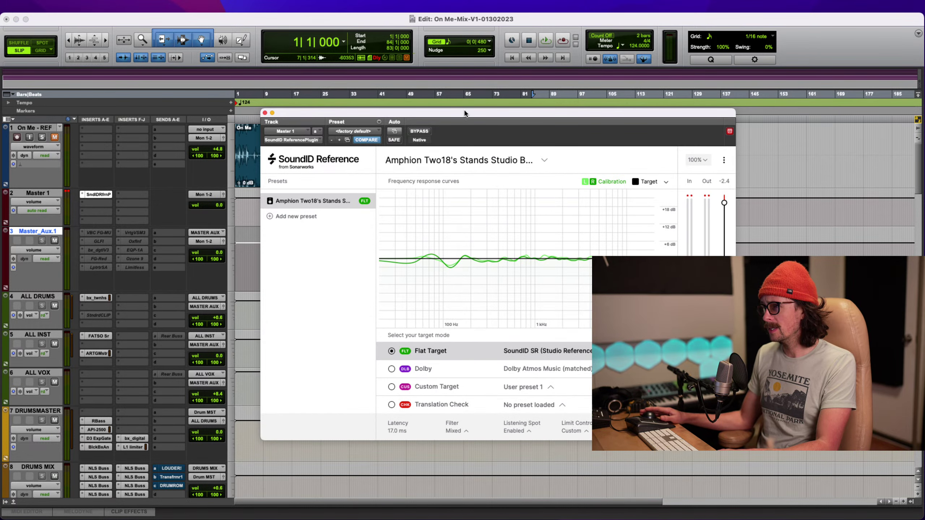
pyautogui.moveTo(465, 112); pyautogui.dragTo(363, 86)
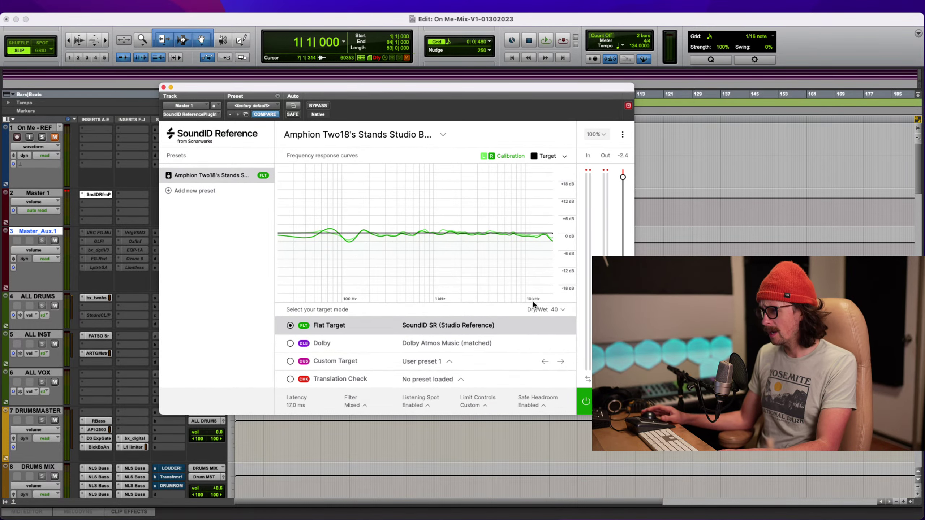
pyautogui.moveTo(399, 90); pyautogui.dragTo(353, 73)
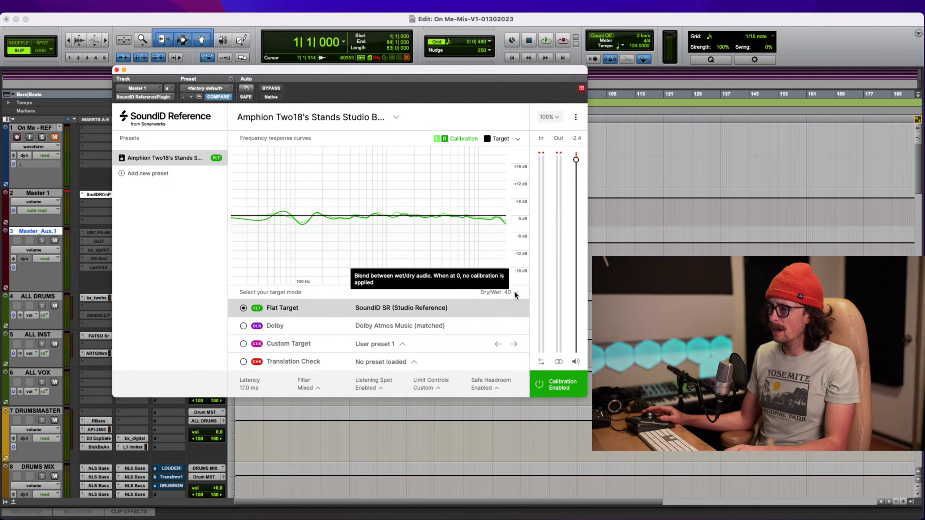
pyautogui.click(306, 388)
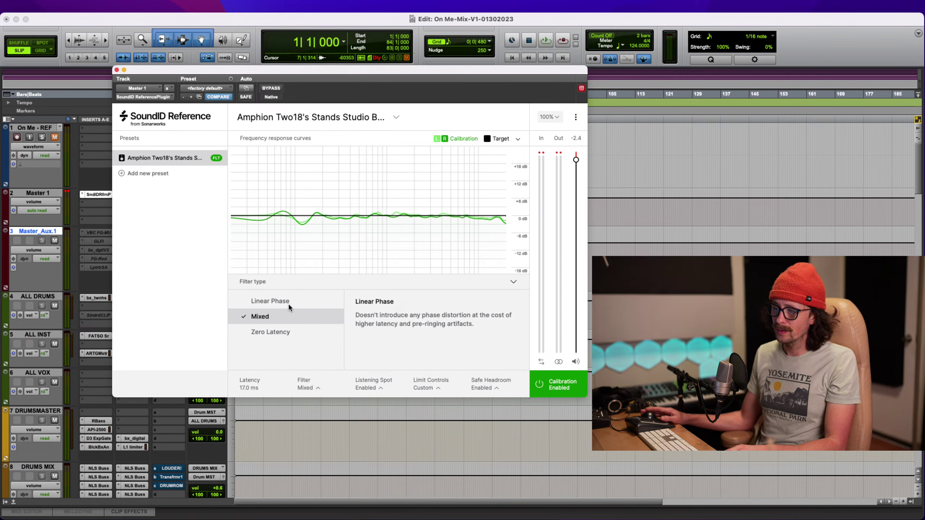
pyautogui.click(302, 384)
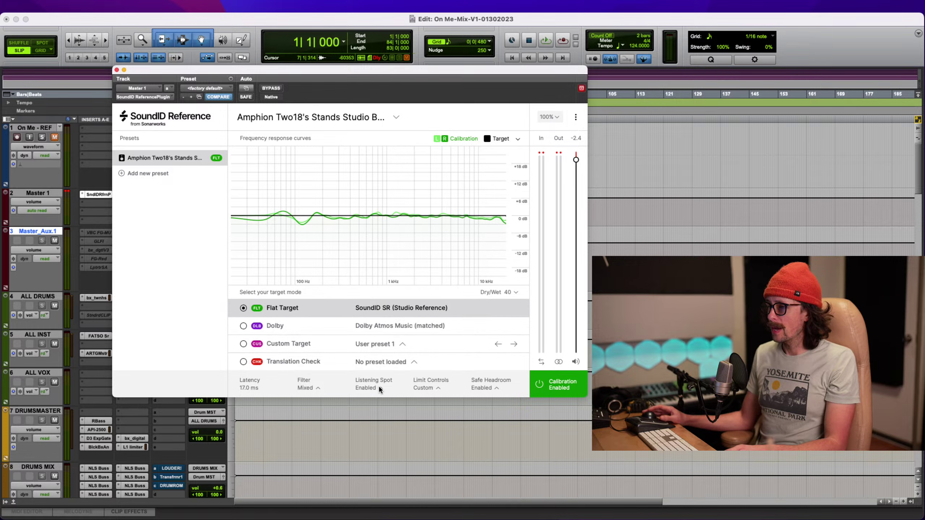
pyautogui.click(378, 388)
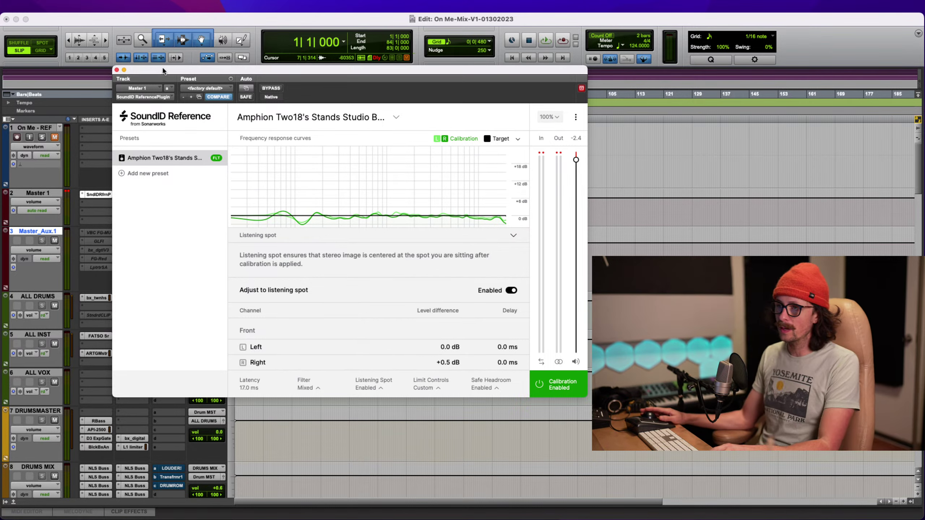
pyautogui.click(116, 70)
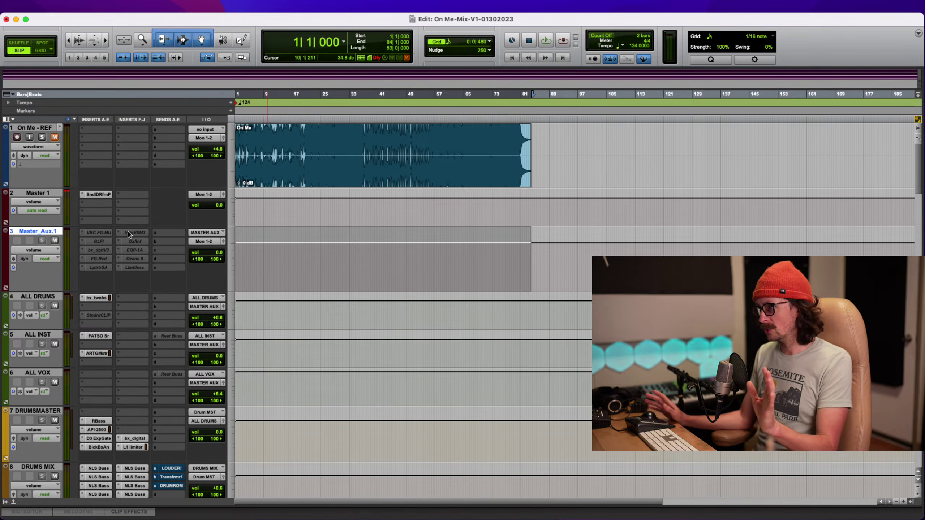
pyautogui.click(94, 194)
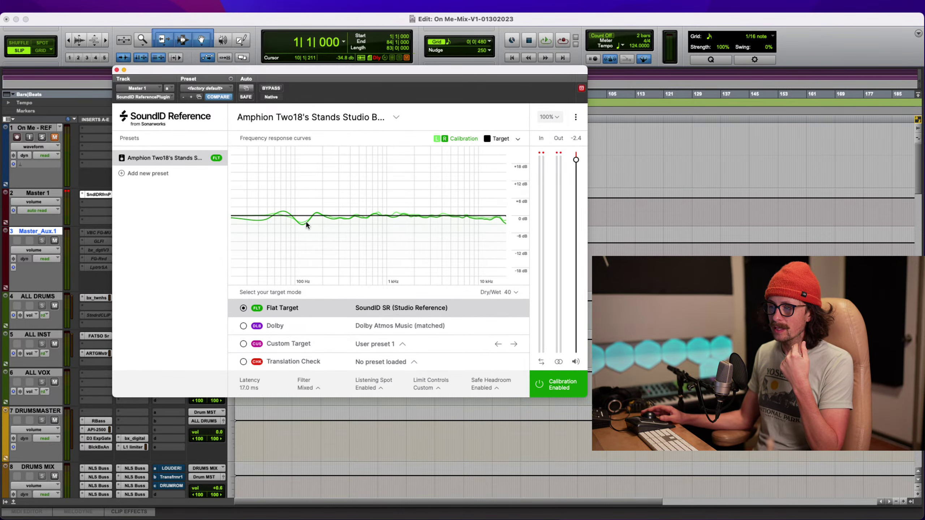
pyautogui.click(116, 70)
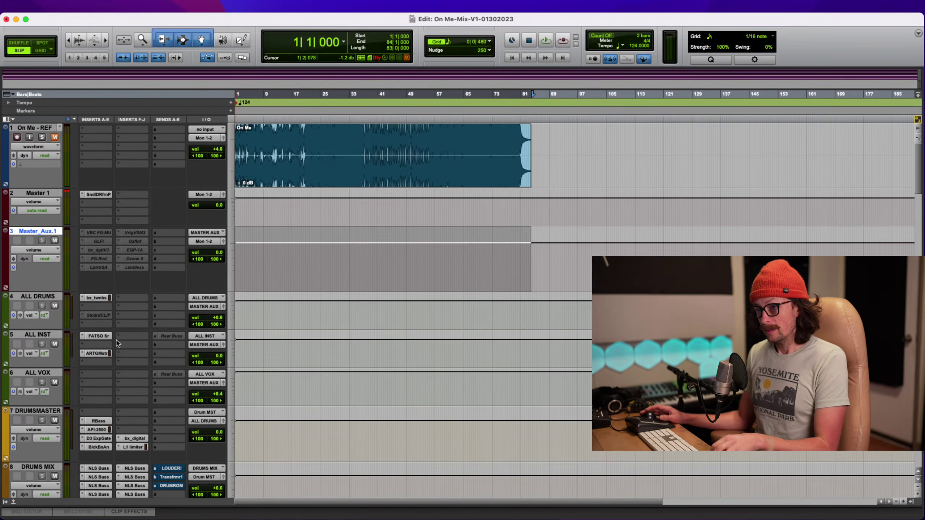
# Group the On Me Lead Guitar L and R tracks as a Mix/Edit group named "Rythm GTRS"
pyautogui.scroll(-20, 392, 361)
pyautogui.scroll(7, 395, 368)
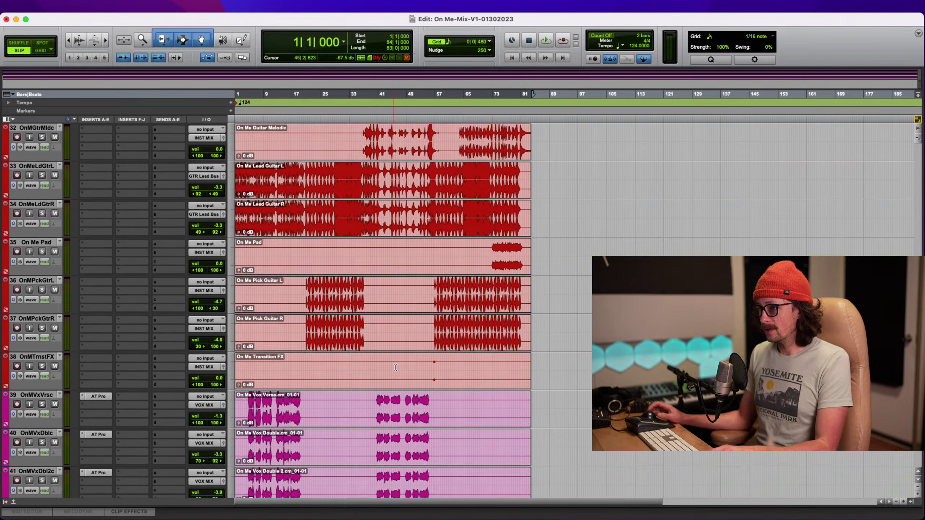
pyautogui.click(265, 405)
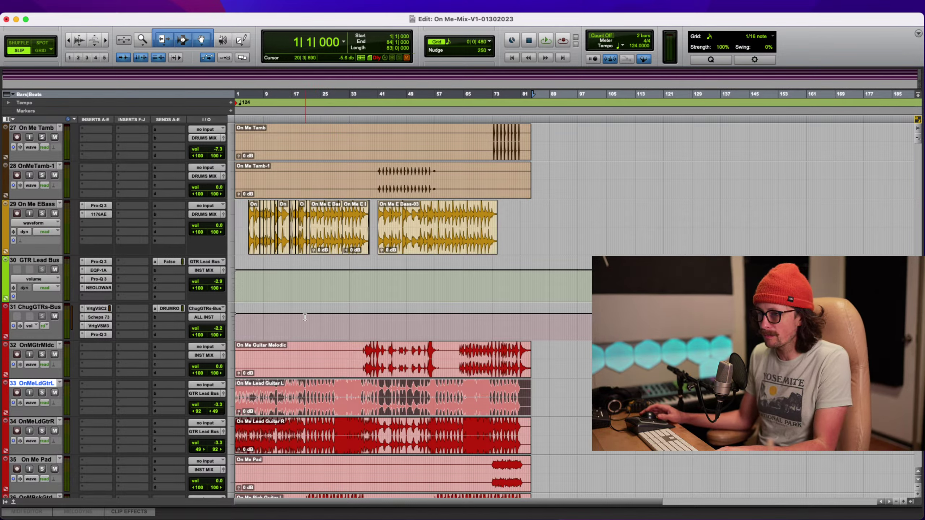
pyautogui.keyDown('shift'); pyautogui.click(37, 421); pyautogui.keyUp('shift')
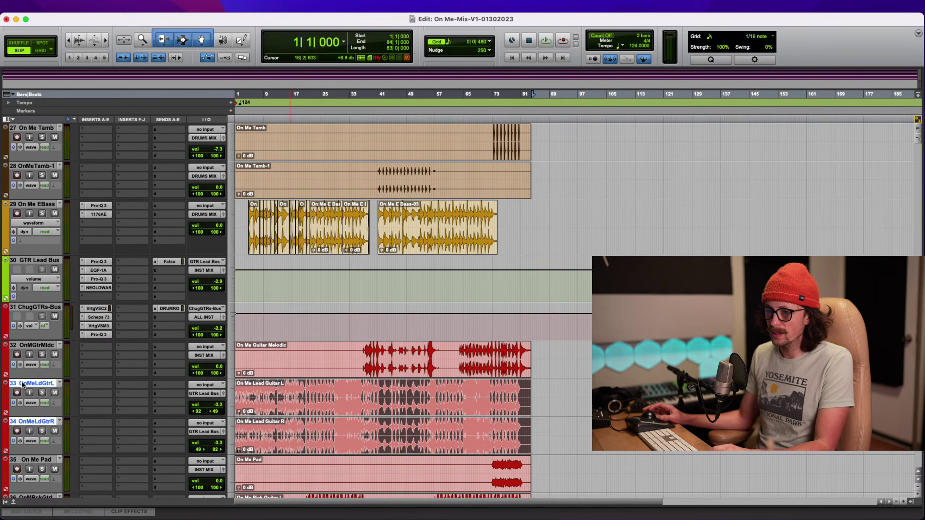
pyautogui.press('super+g')
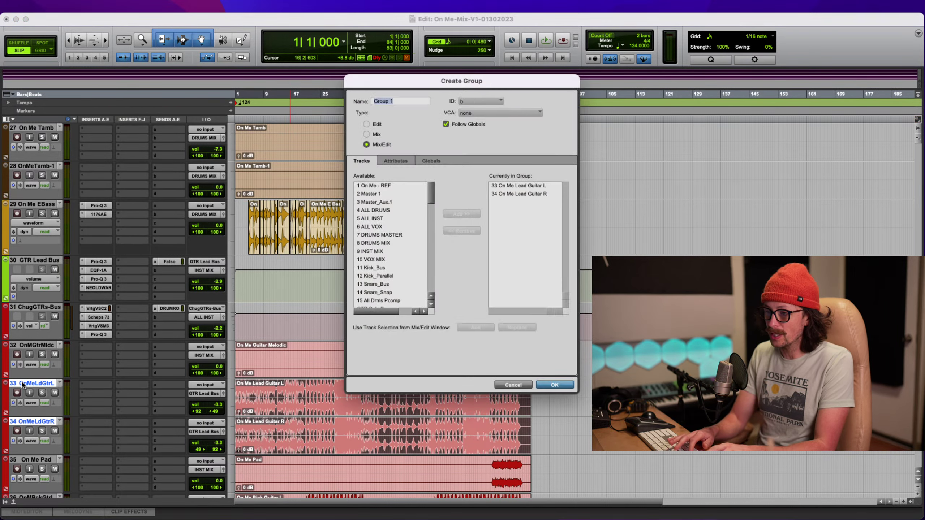
pyautogui.write('Rhth')
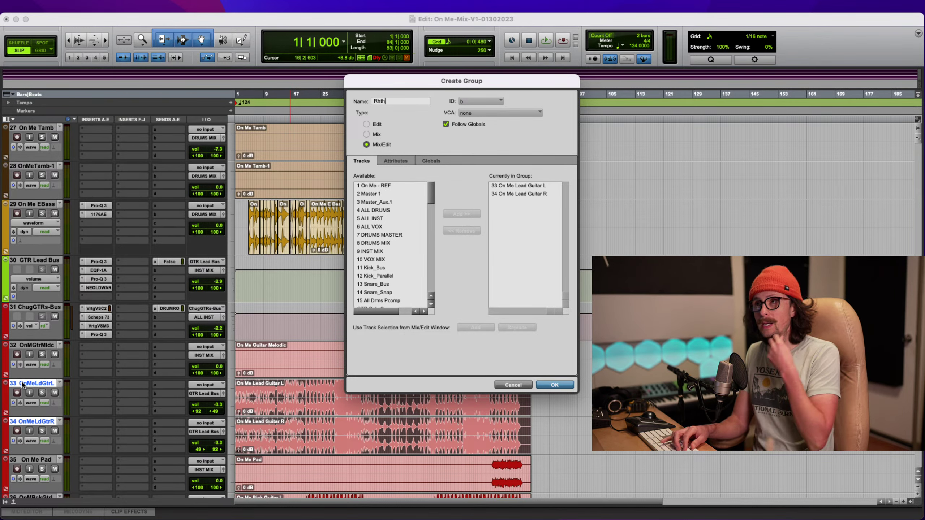
pyautogui.press('BackSpace')
pyautogui.press('BackSpace')
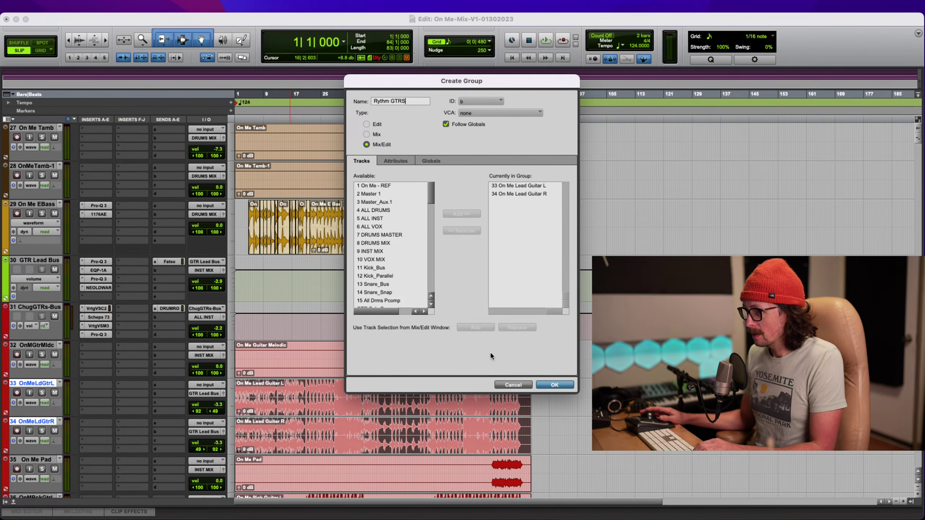
pyautogui.click(550, 385)
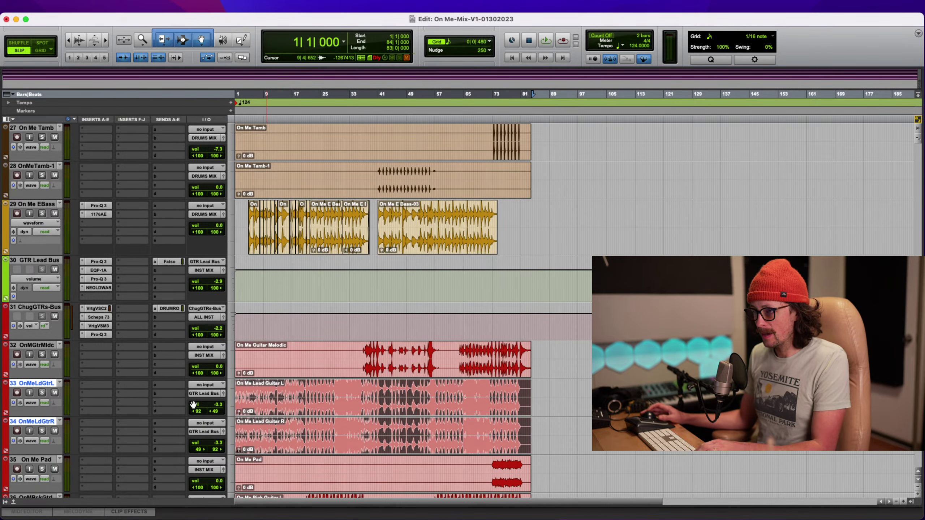
# Check the On Me Lead Guitar L track's output routing, and rename the GTR Lead Bus track as "GTR Rhythm bus"
pyautogui.click(217, 394)
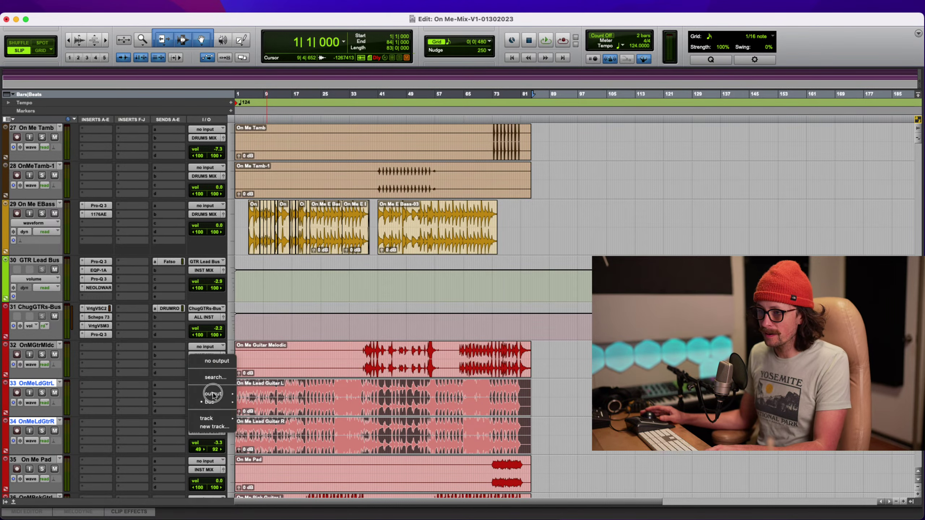
pyautogui.click(213, 400)
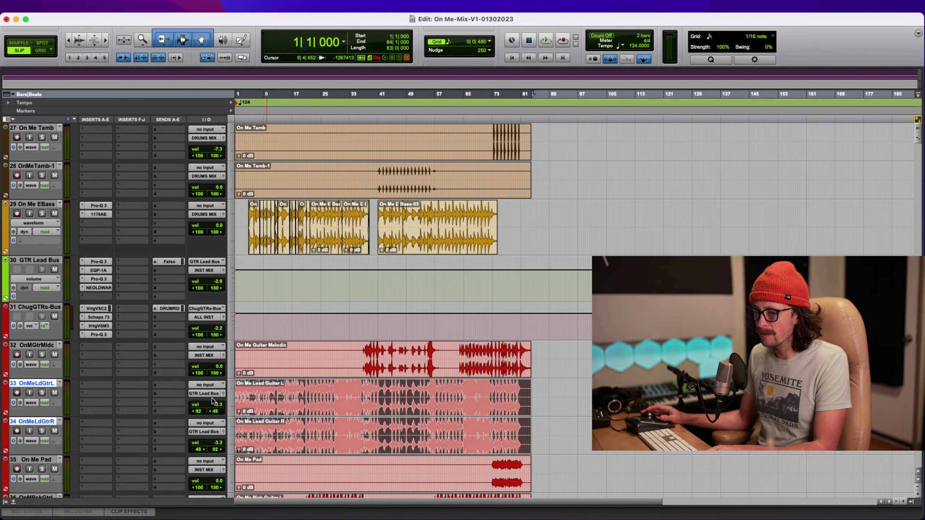
pyautogui.doubleClick(29, 262)
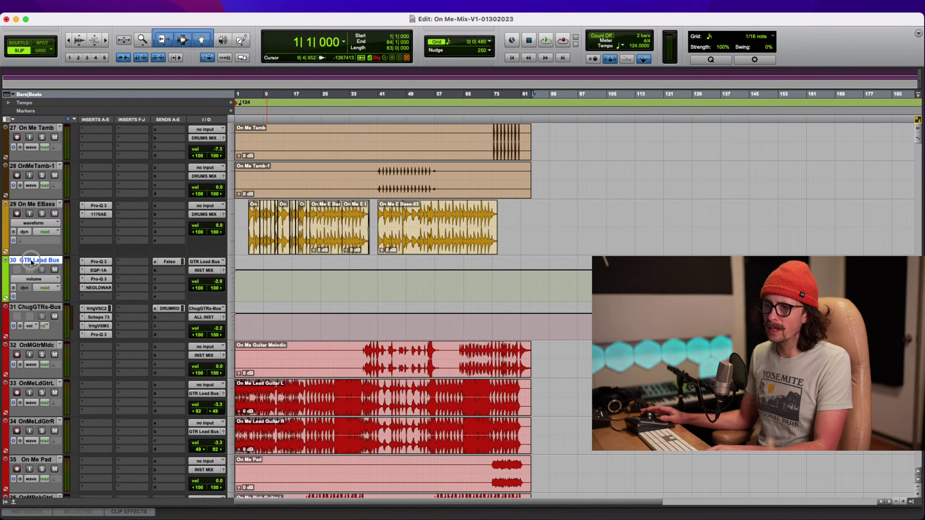
pyautogui.press('Right')
pyautogui.hotkey('shift', 'alt', 'Left')
pyautogui.hotkey('shift', 'alt', 'Left')
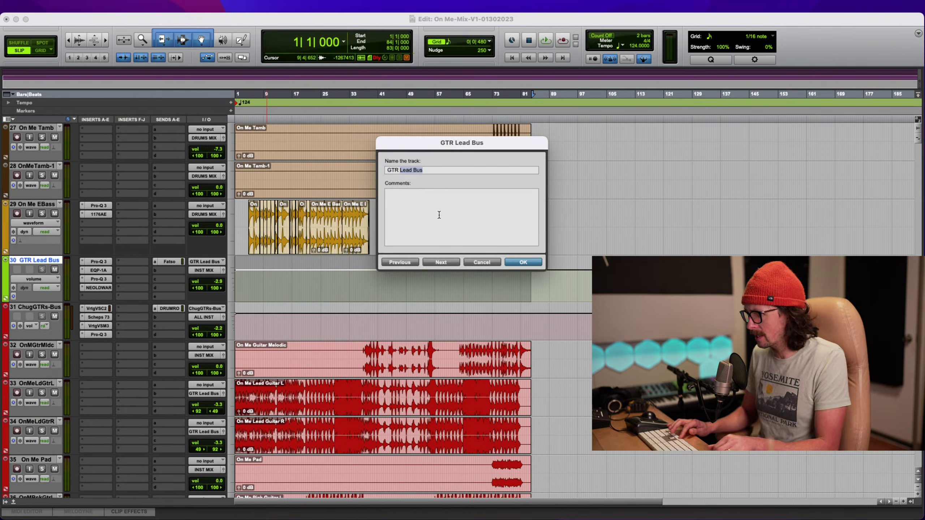
pyautogui.write('Rhythm')
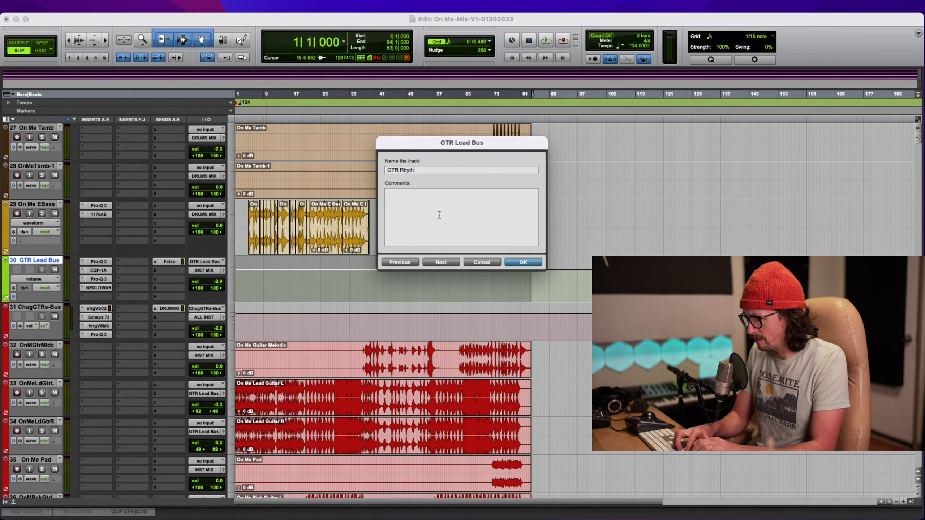
pyautogui.press('Return')
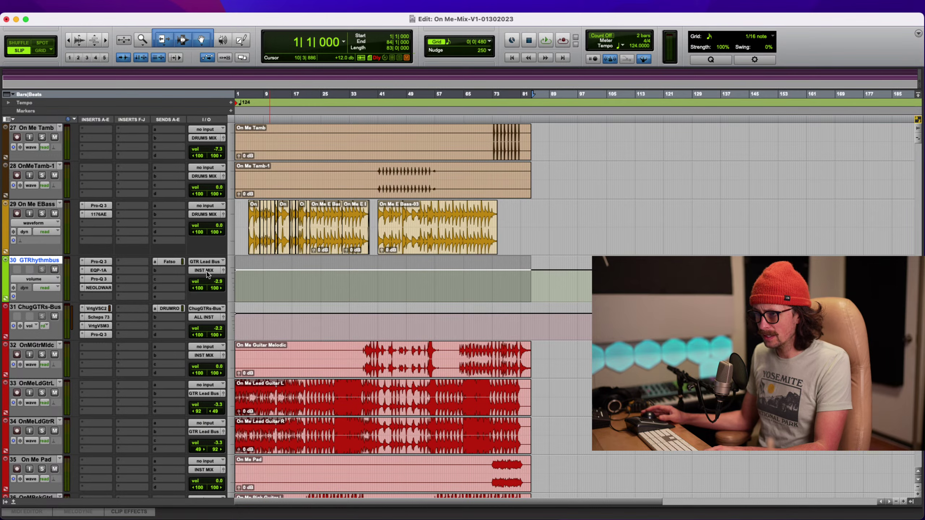
# Check INST MIX's Pro-Q 3, and in its TG Mastering Chain switch off the limiter module and adjust the tape equalizer
pyautogui.scroll(20, 208, 273)
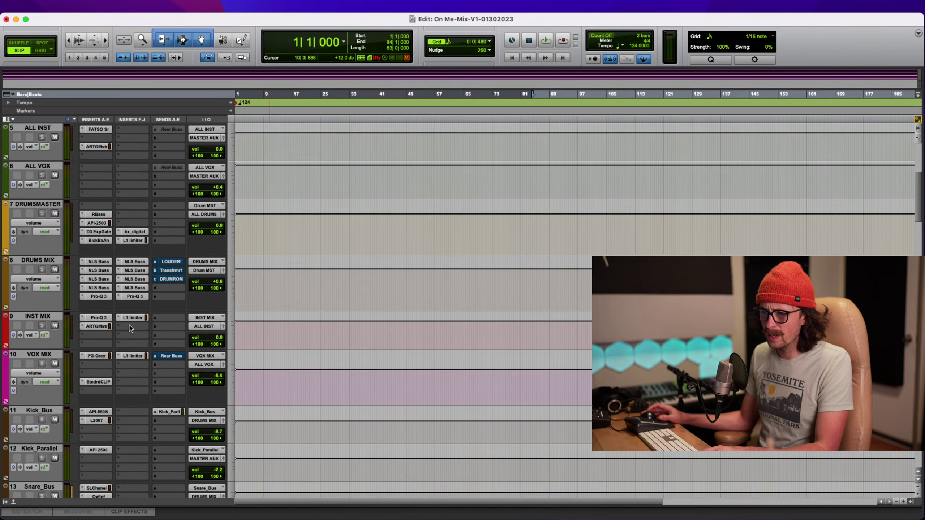
pyautogui.click(98, 317)
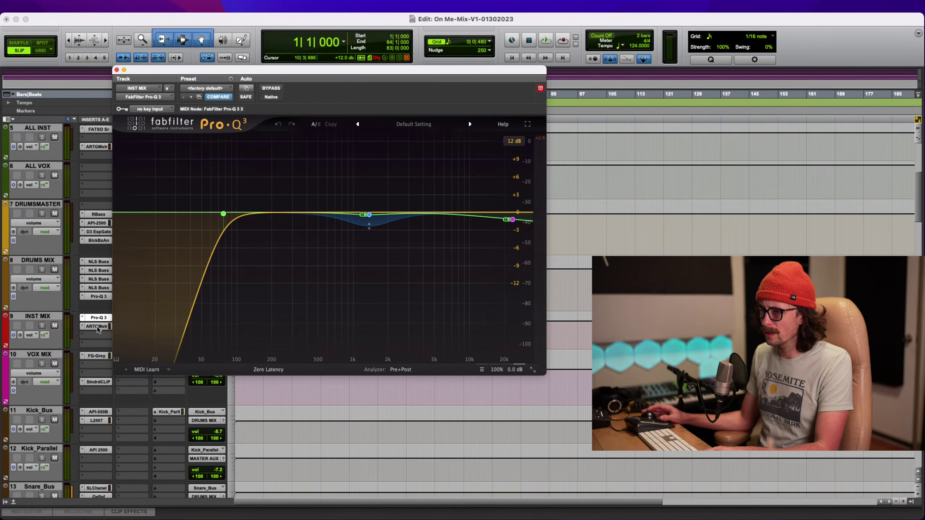
pyautogui.click(97, 327)
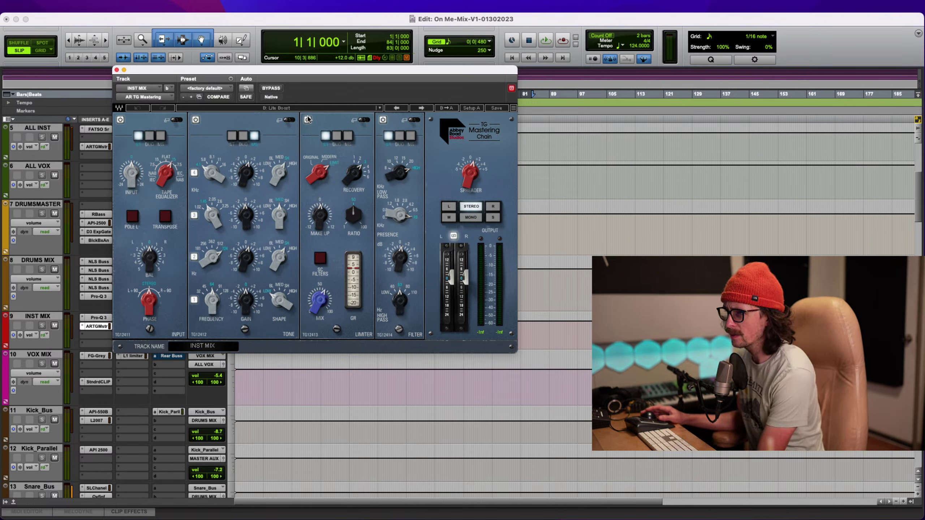
pyautogui.click(307, 119)
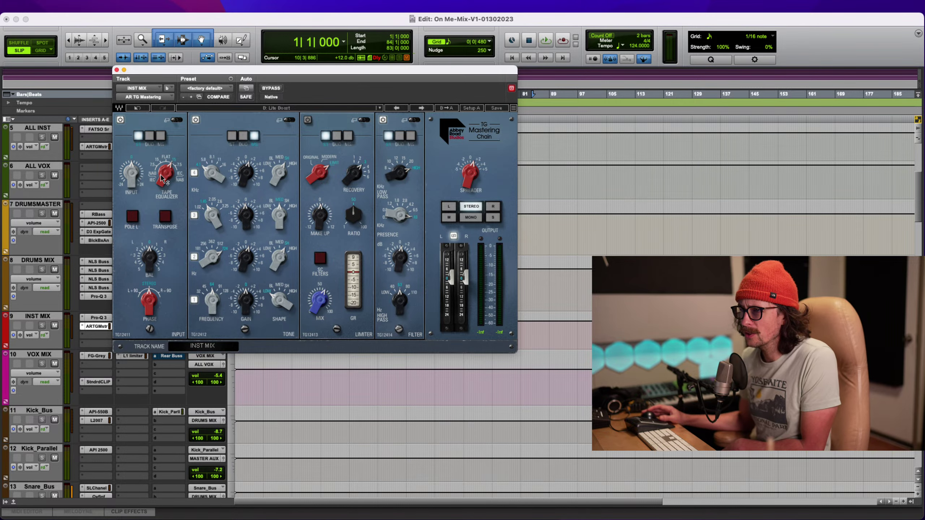
pyautogui.moveTo(161, 175); pyautogui.dragTo(154, 198)
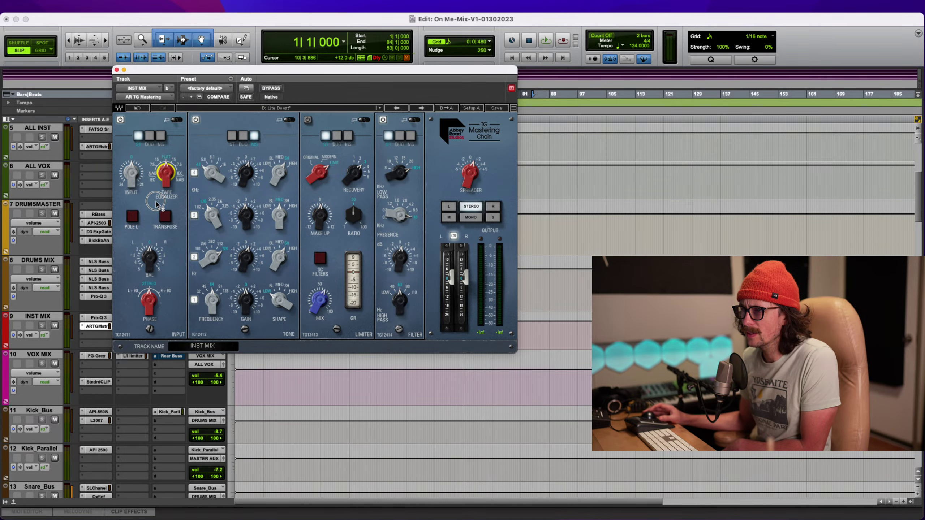
pyautogui.click(117, 69)
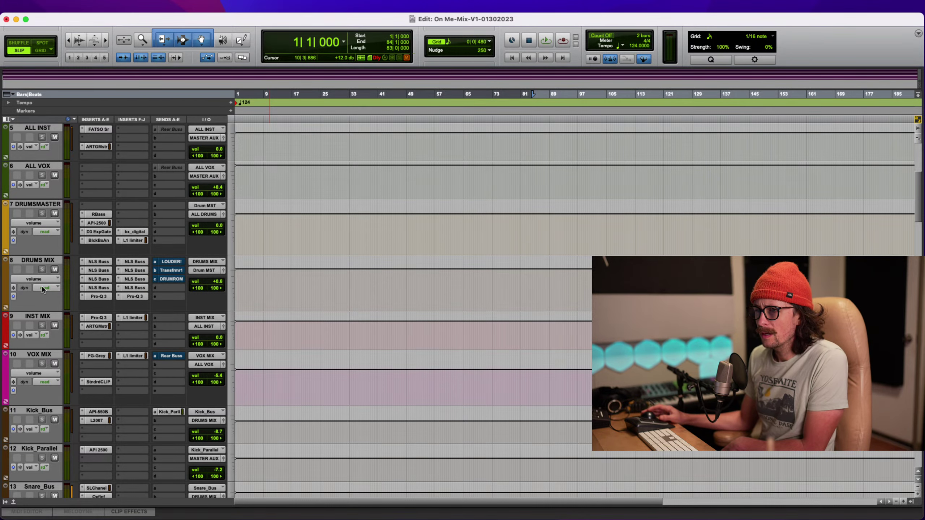
# Check the FATSO Sr on ALL INST, and bypass and deactivate the TG Mastering Chain on the same track
pyautogui.scroll(4, 90, 232)
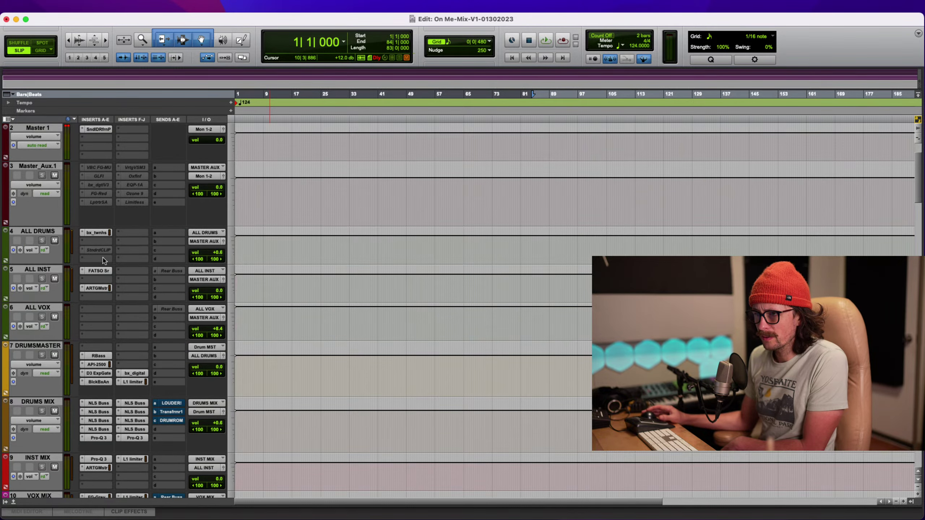
pyautogui.click(102, 272)
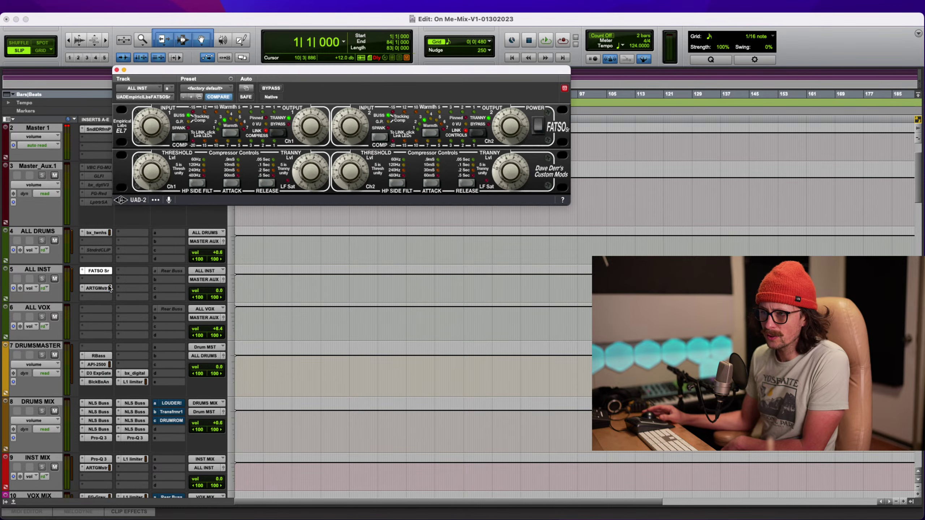
pyautogui.click(99, 289)
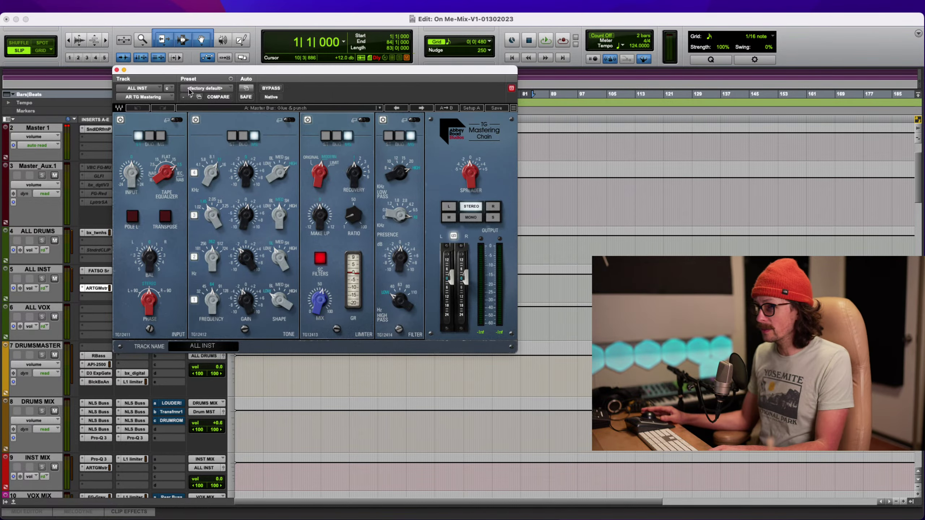
pyautogui.click(274, 91)
pyautogui.keyDown('ctrl'); pyautogui.keyDown('super'); pyautogui.click(91, 289); pyautogui.keyUp('super'); pyautogui.keyUp('ctrl')
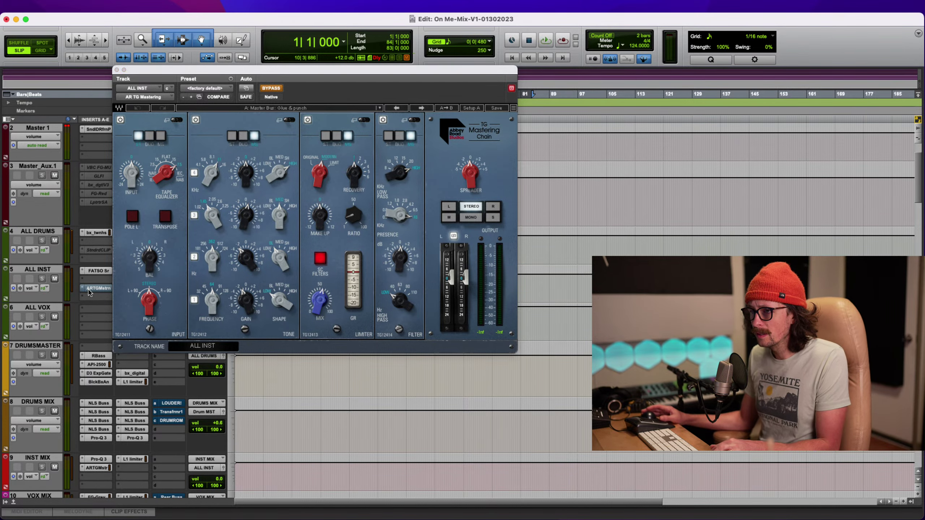
# Play the mix from the start while comparing ALL INST's FATSO Sr bypassed and engaged, leaving it engaged and its window closed
pyautogui.click(99, 271)
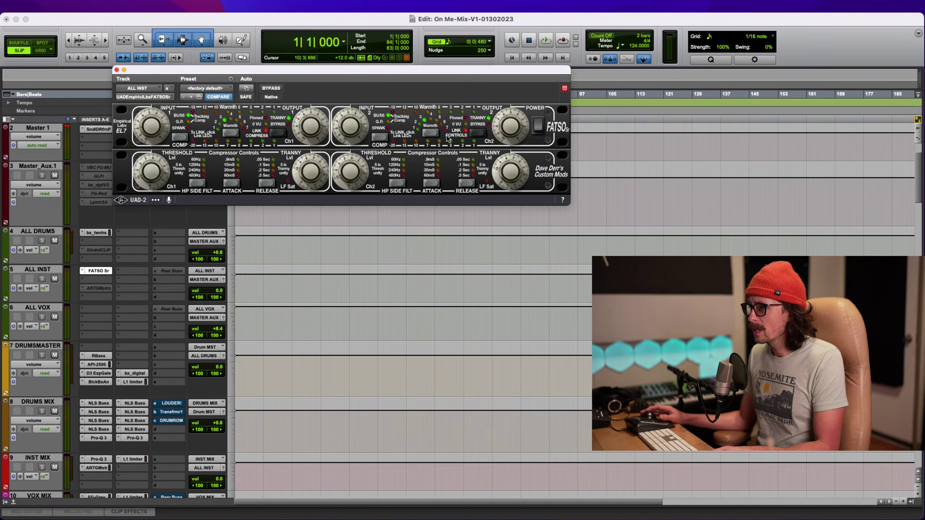
pyautogui.press('super+Tab')
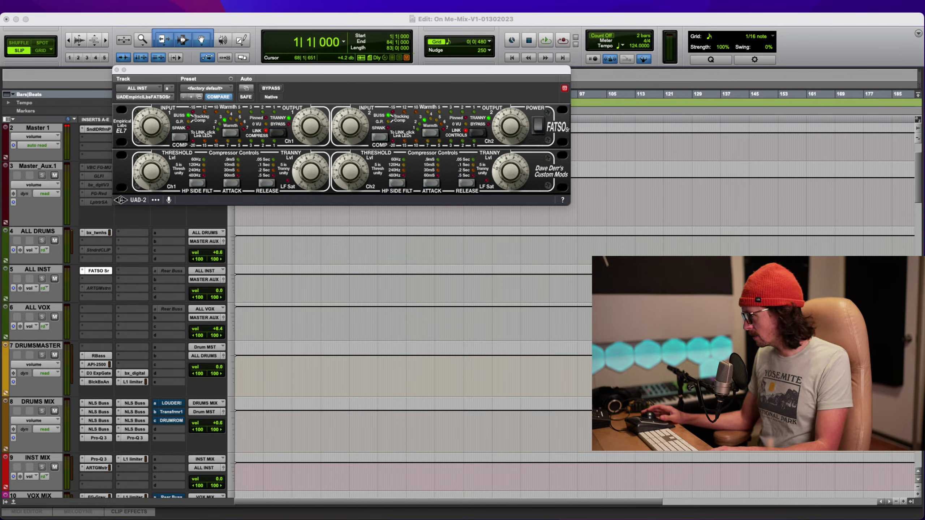
pyautogui.click(803, 35)
pyautogui.press('space')
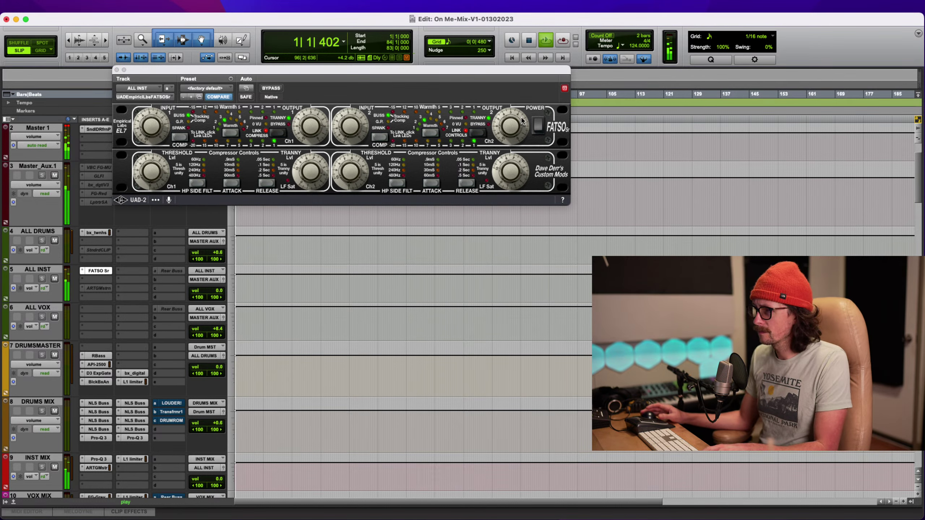
pyautogui.click(272, 88)
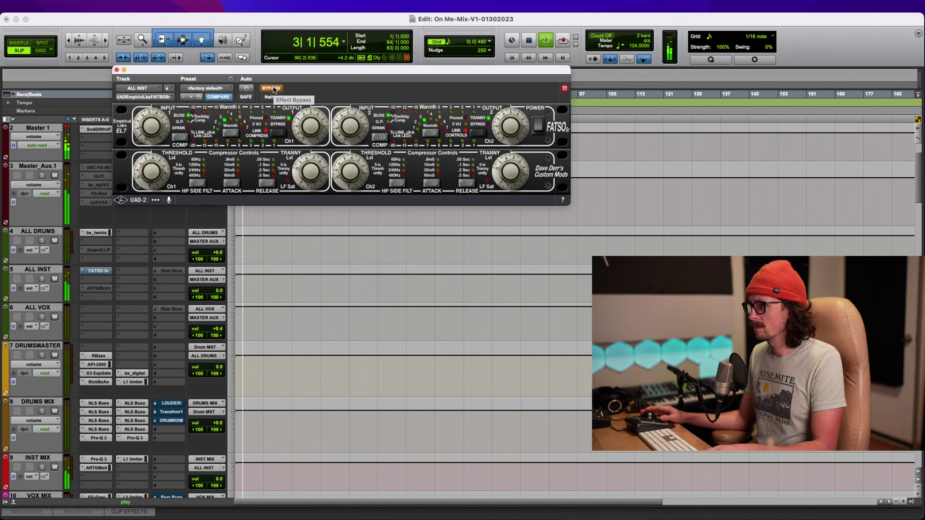
pyautogui.click(273, 88)
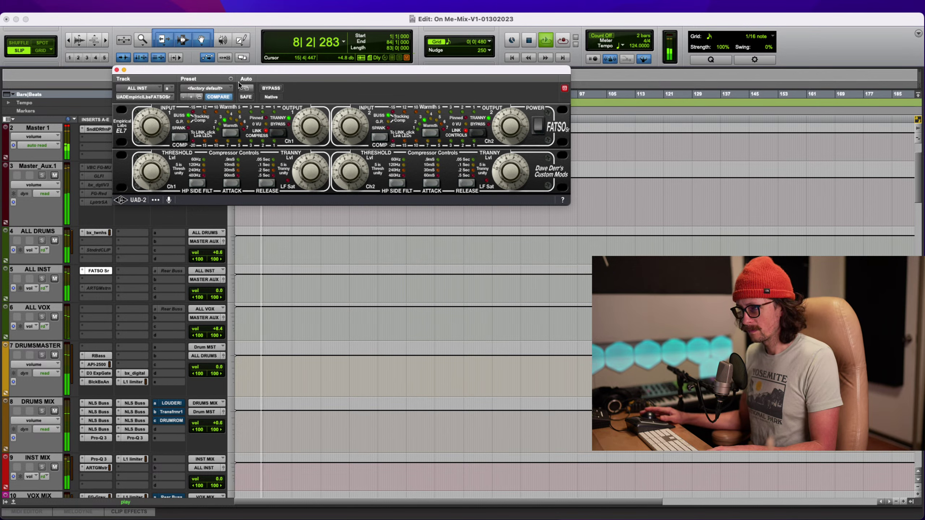
pyautogui.click(269, 88)
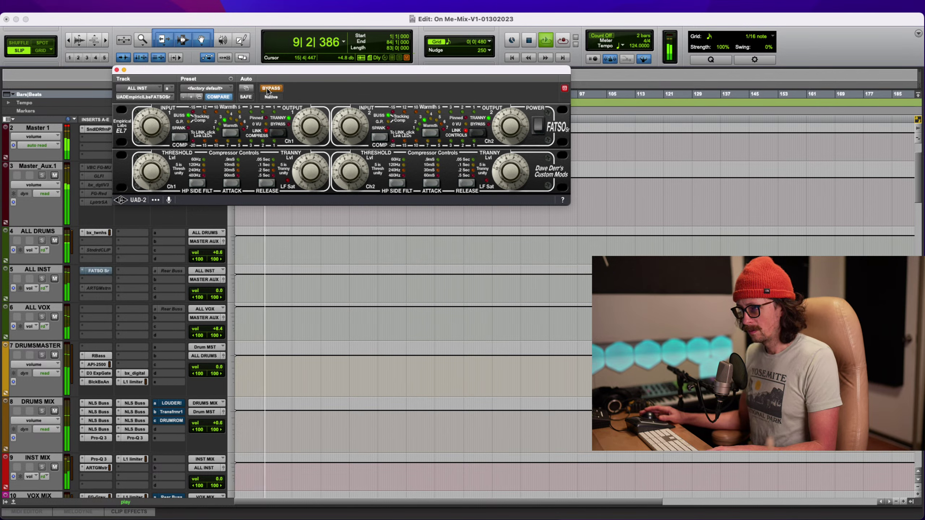
pyautogui.click(270, 89)
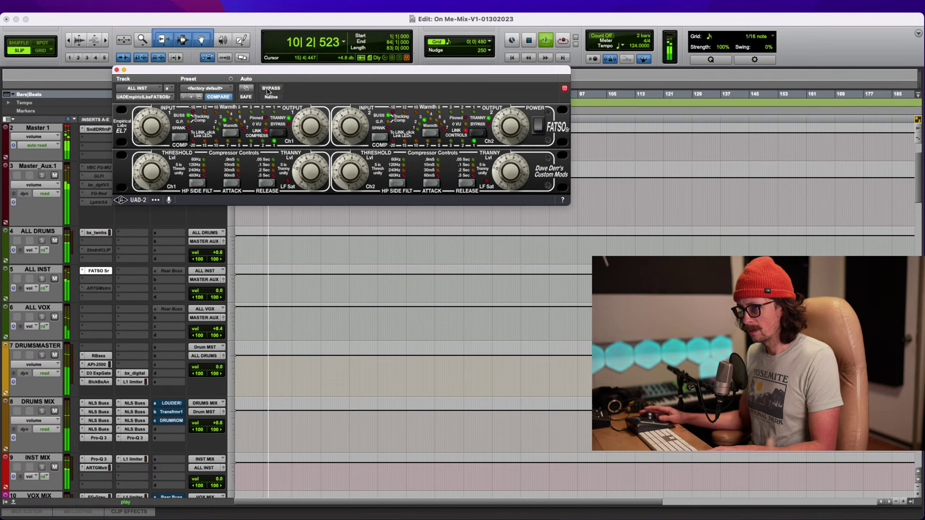
pyautogui.click(117, 70)
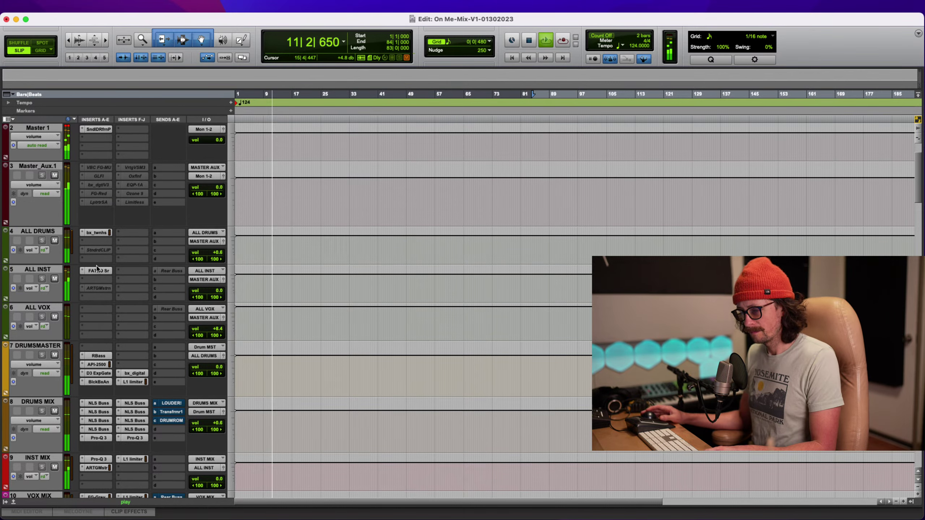
# Reactivate the TG Mastering Chain on ALL INST, bypass it during playback, and stop the playback
pyautogui.keyDown('ctrl'); pyautogui.keyDown('super'); pyautogui.click(94, 290); pyautogui.keyUp('super'); pyautogui.keyUp('ctrl')
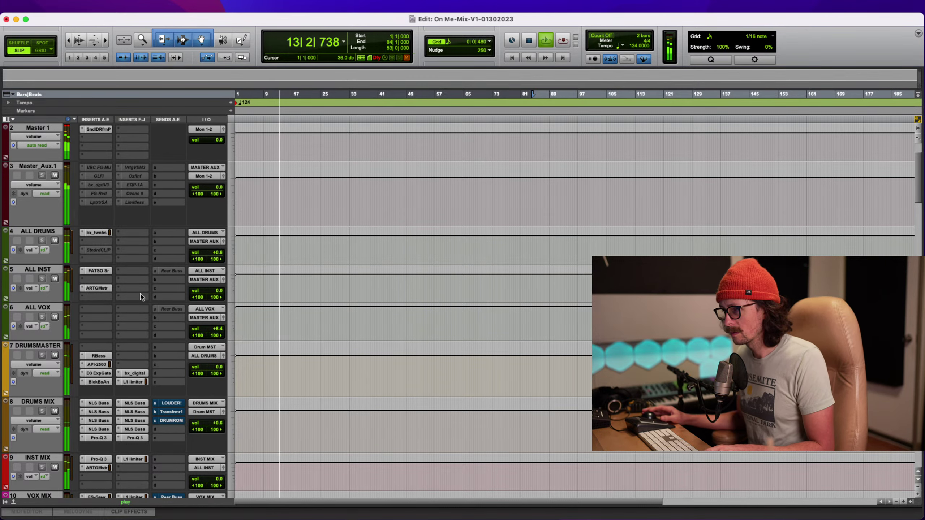
pyautogui.keyDown('super'); pyautogui.click(95, 288); pyautogui.keyUp('super')
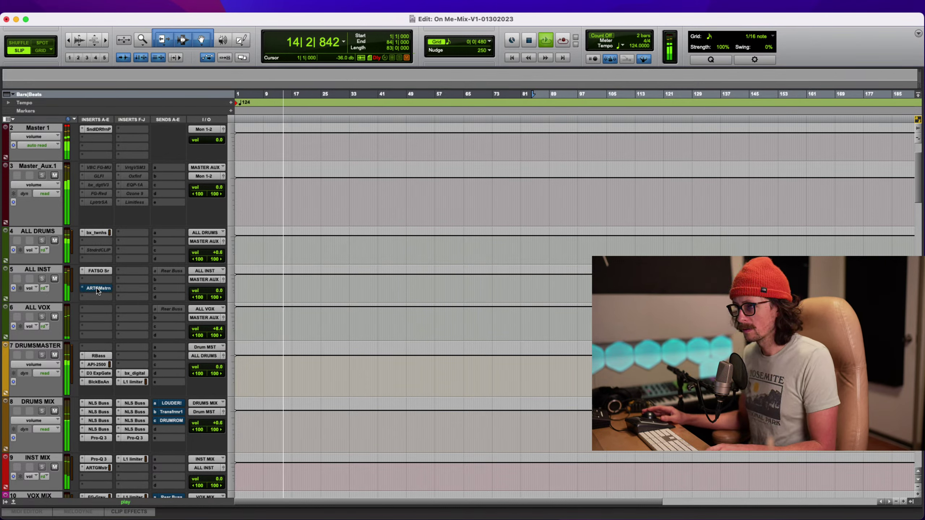
pyautogui.press('space')
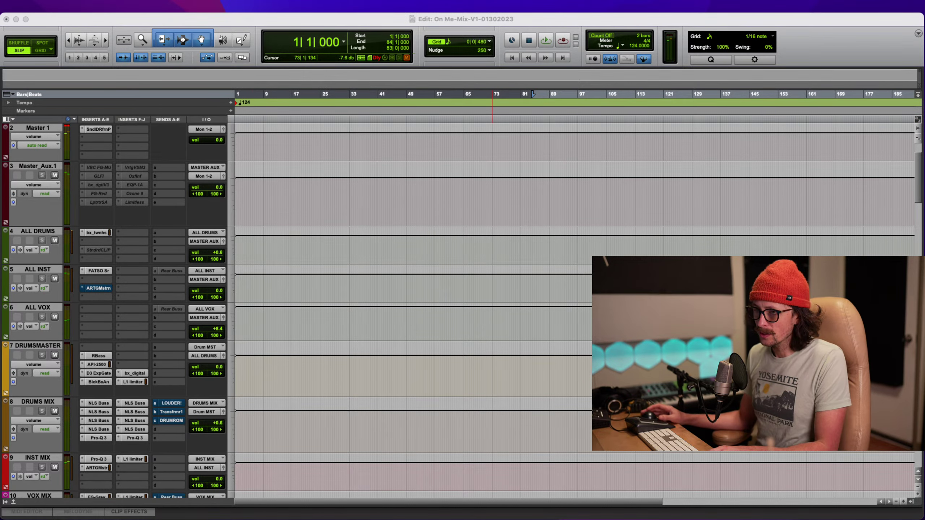
pyautogui.click(73, 20)
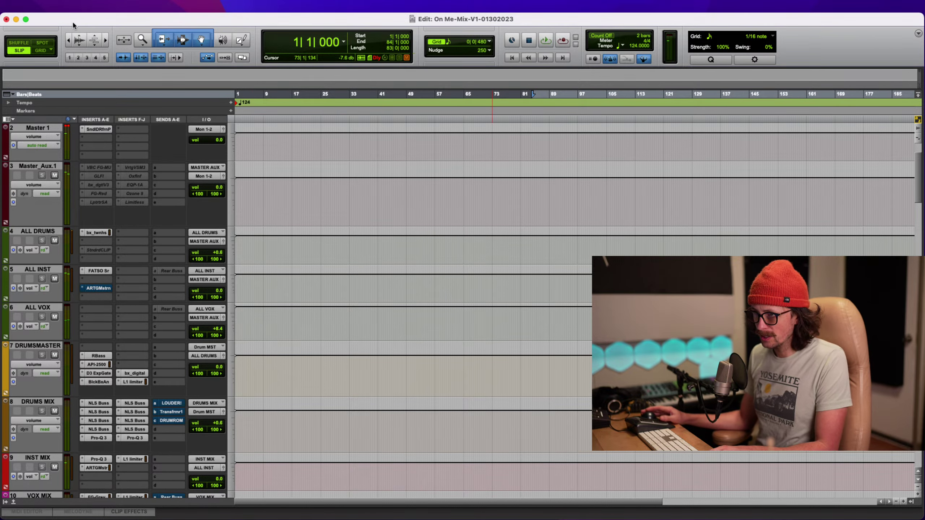
# On ALL INST's TG Mastering Chain, lower the limiter mix to about 43, start playback and take the plug-in out of bypass
pyautogui.click(99, 289)
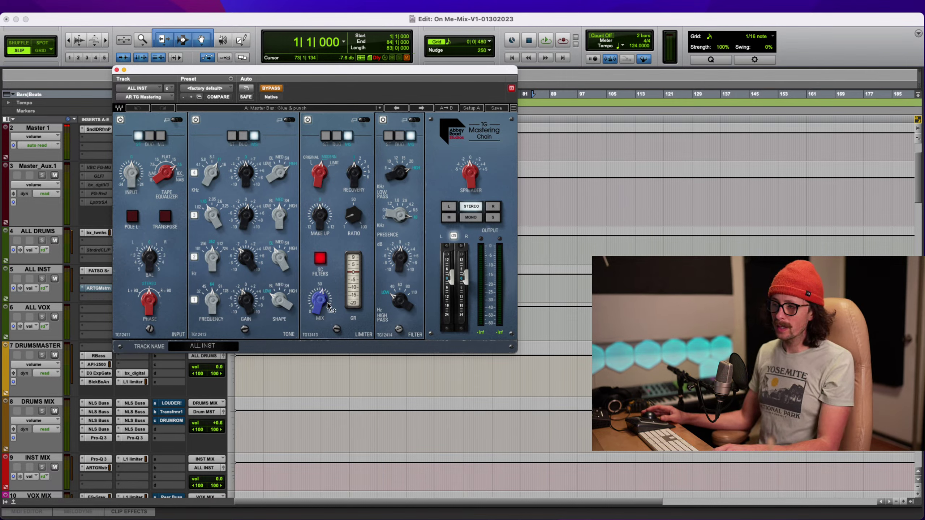
pyautogui.moveTo(318, 301); pyautogui.dragTo(311, 396)
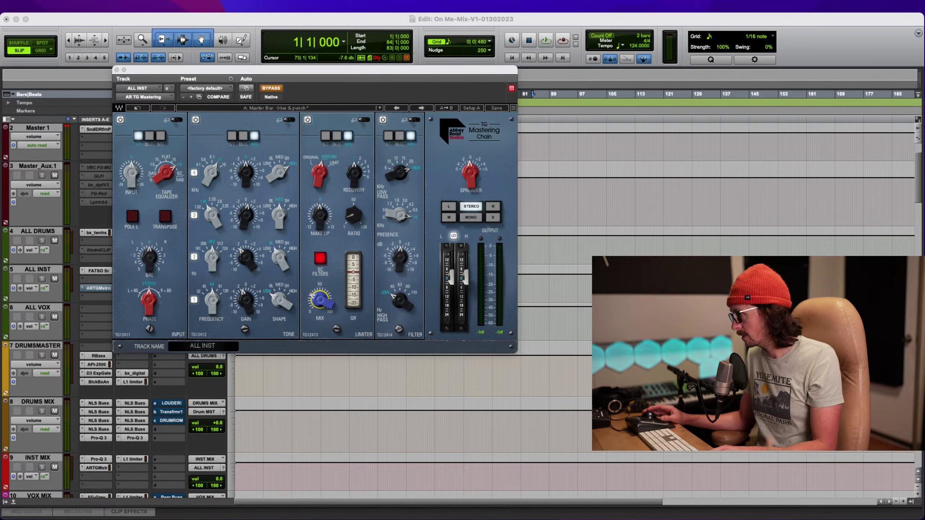
pyautogui.press('space')
pyautogui.keyDown('super'); pyautogui.click(96, 288); pyautogui.keyUp('super')
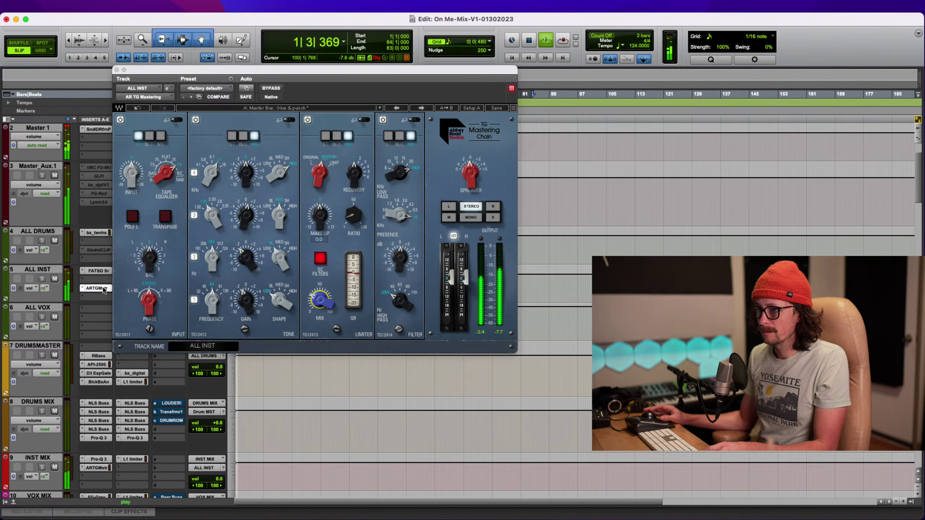
pyautogui.moveTo(319, 301)
pyautogui.mouseDown()
pyautogui.moveTo(341, 177)
pyautogui.moveTo(321, 305)
pyautogui.mouseUp()
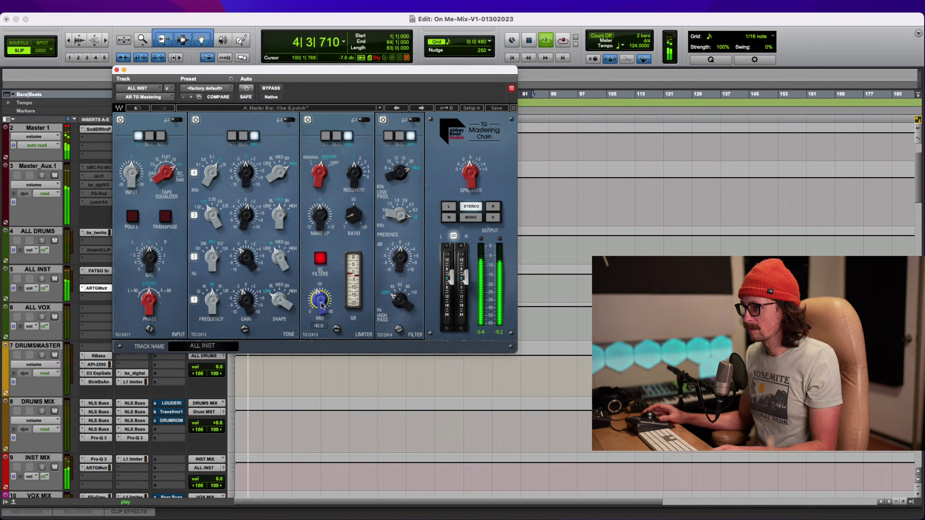
# Compare the TG Mastering Chain bypassed and engaged, nudge the filter's presence gain to about 0.15, and stop the playback
pyautogui.click(273, 88)
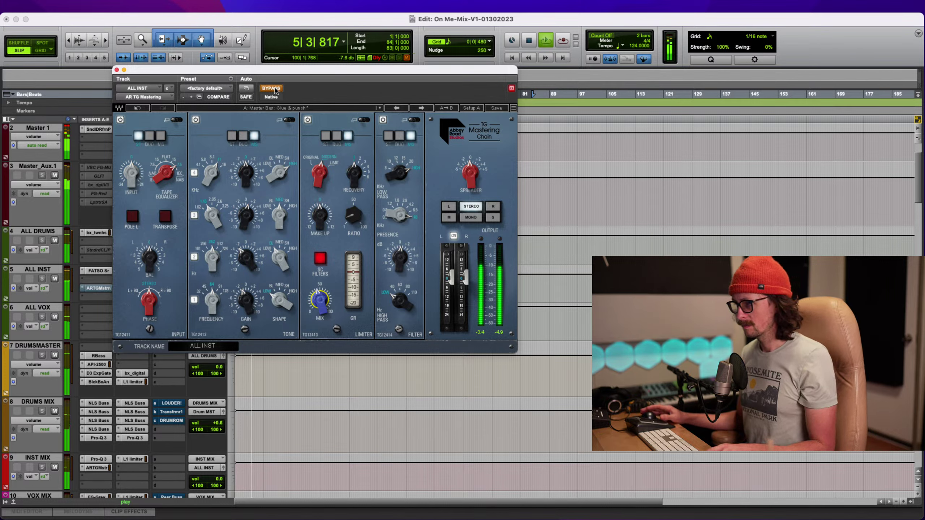
pyautogui.click(272, 89)
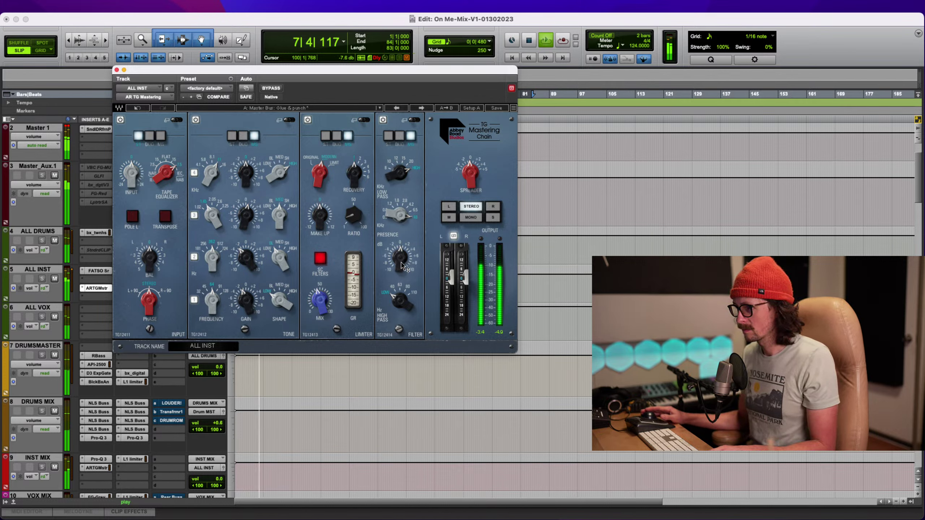
pyautogui.moveTo(403, 266); pyautogui.dragTo(402, 272)
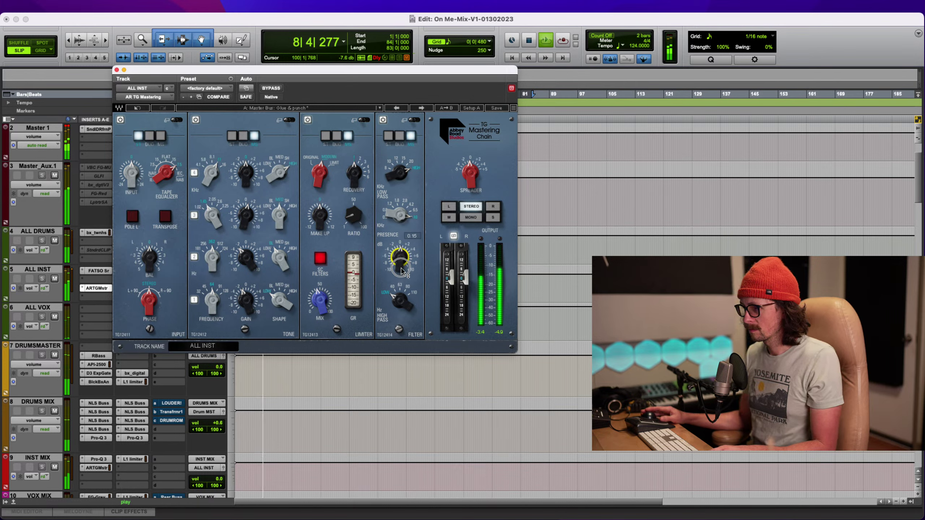
pyautogui.press('space')
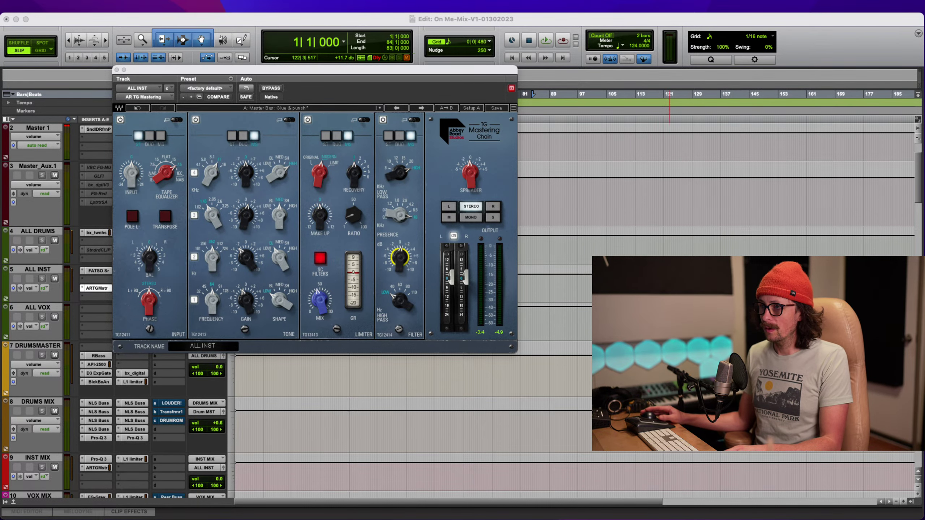
# Switch off the TG Mastering Chain's filter module and touch up the tone gains of bands 1, 2 and 3
pyautogui.click(221, 87)
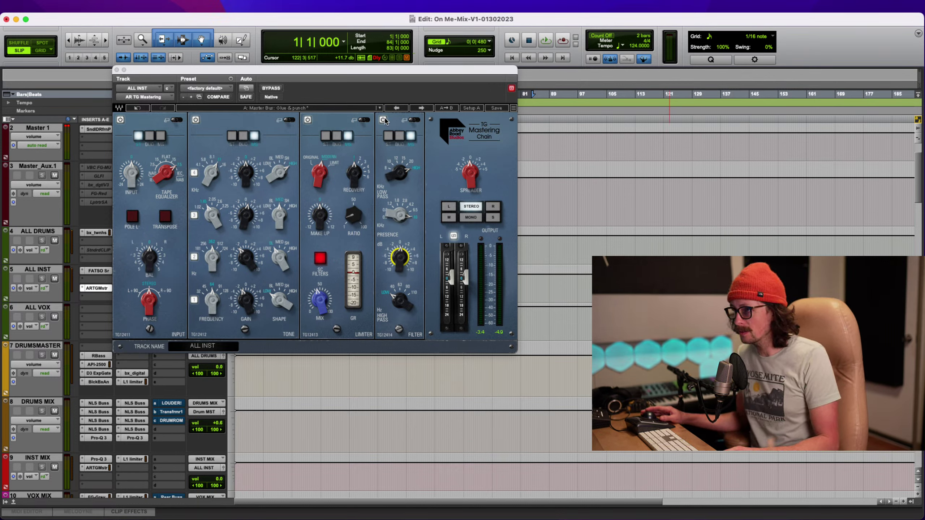
pyautogui.click(387, 125)
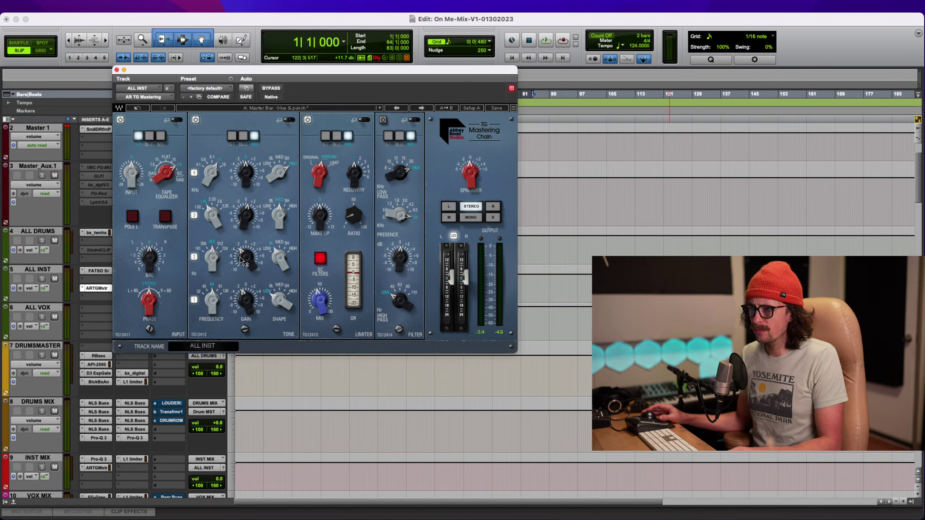
pyautogui.moveTo(245, 258); pyautogui.dragTo(246, 239)
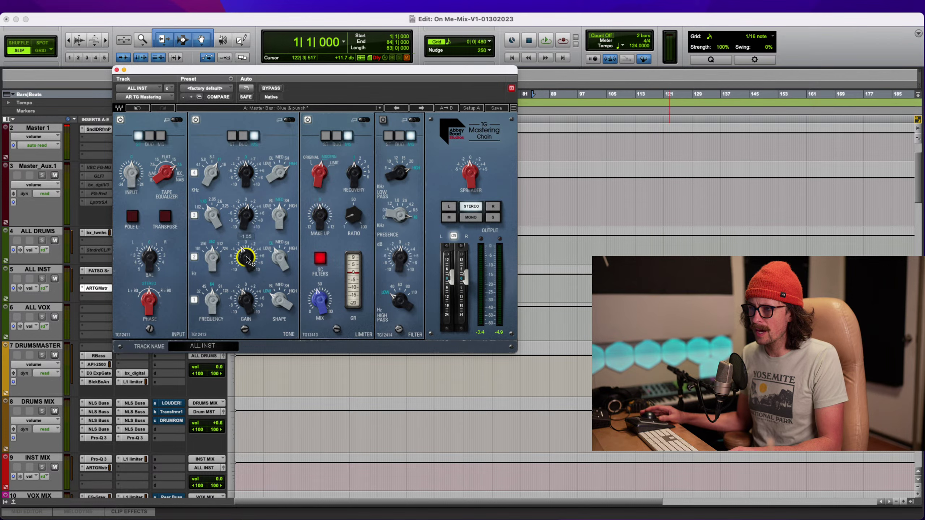
pyautogui.click(249, 217)
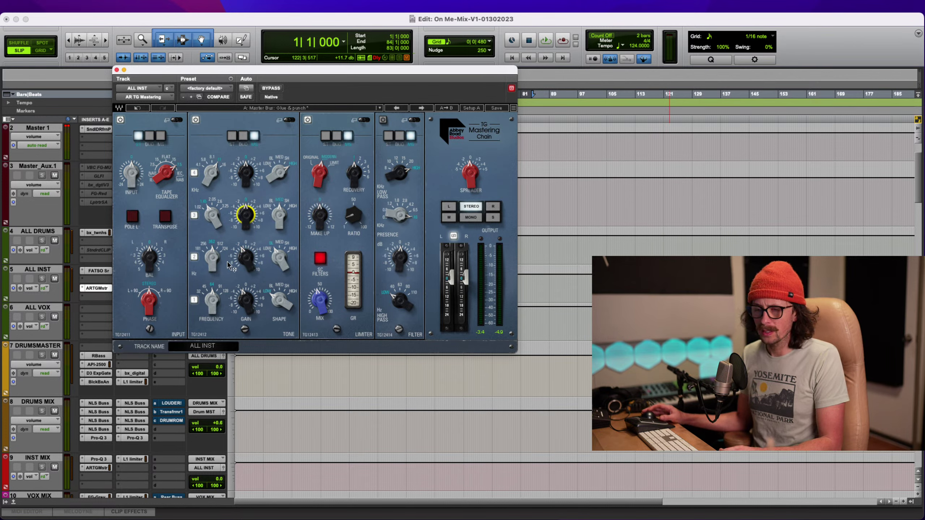
pyautogui.click(251, 306)
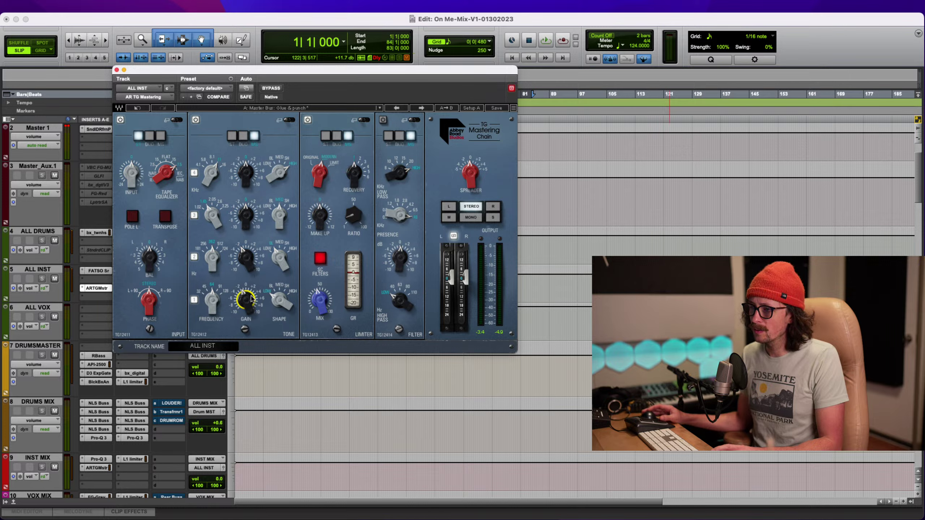
pyautogui.click(246, 257)
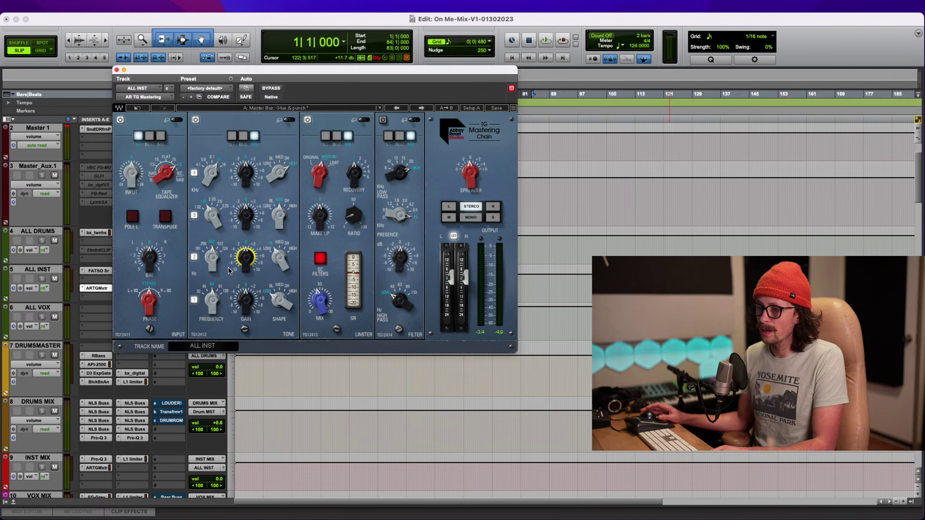
# In the tone module's mid/side view, lower the side gain of band 4 and return to the full chain view
pyautogui.click(289, 121)
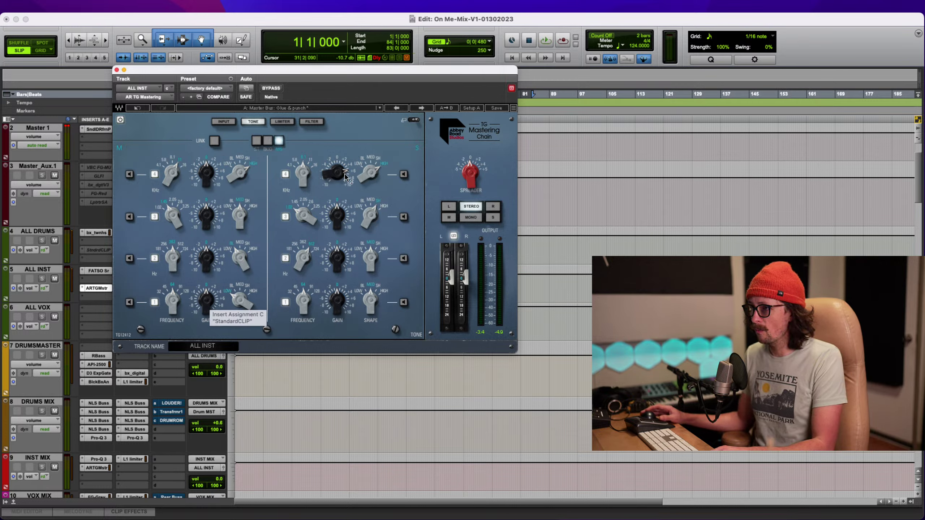
pyautogui.moveTo(338, 177)
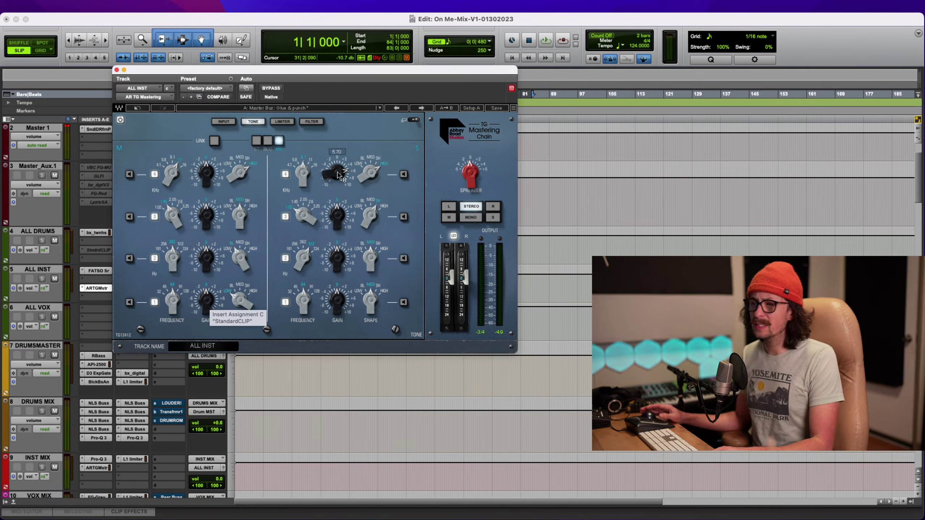
pyautogui.moveTo(339, 176); pyautogui.dragTo(323, 263)
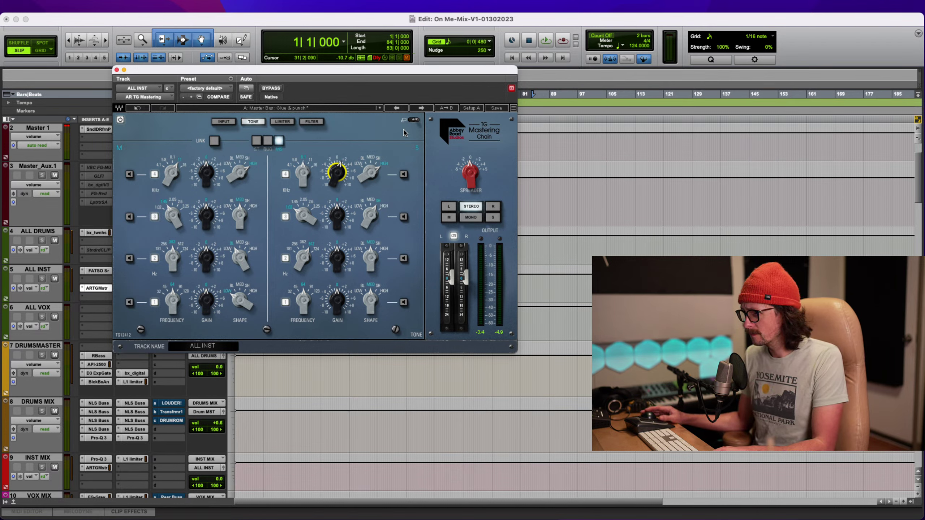
pyautogui.click(414, 120)
pyautogui.click(542, 133)
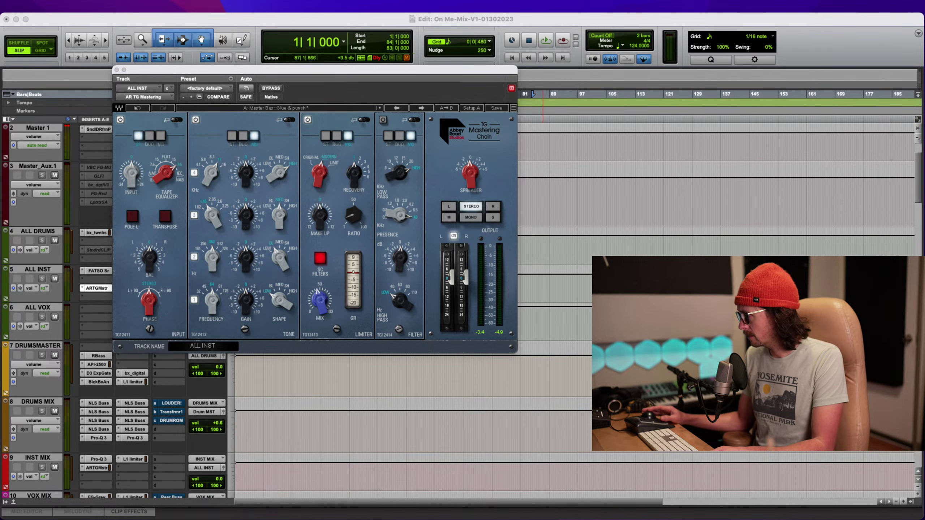
# Play the mix from the start to audition the TG Mastering Chain's tone module, close the plug-in window and stop playback
pyautogui.press('space')
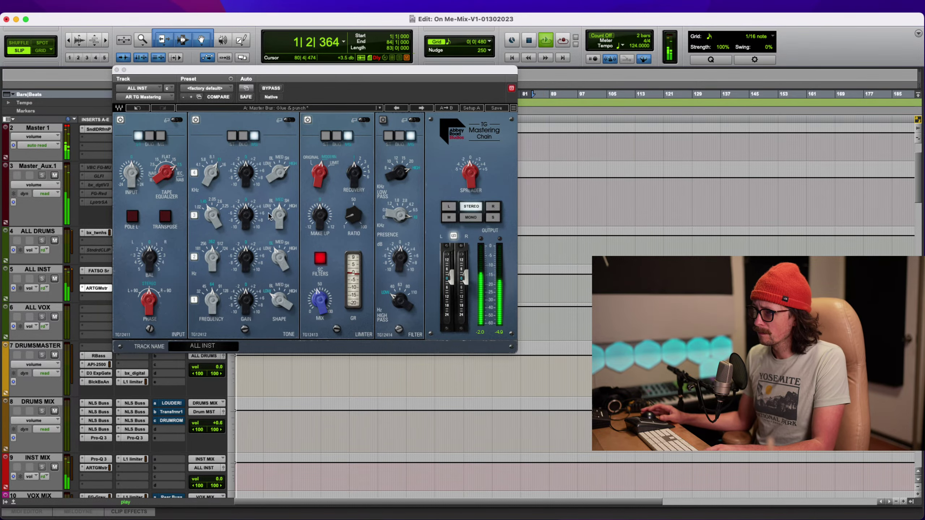
pyautogui.click(196, 120)
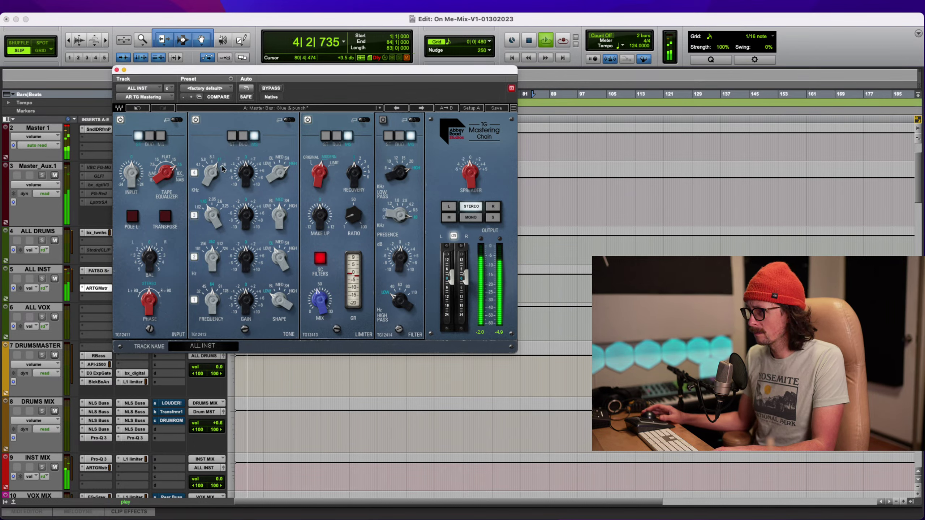
pyautogui.click(116, 71)
pyautogui.press('space')
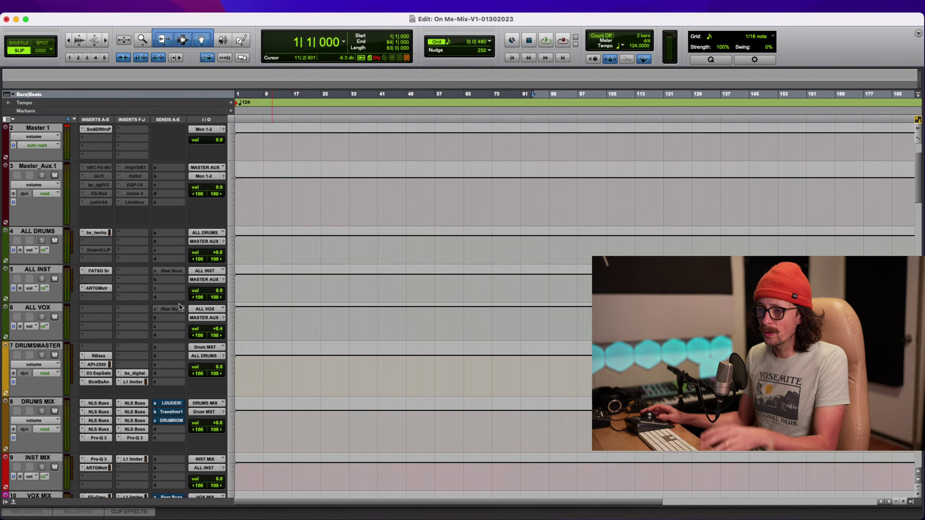
# Check the FATSO Sr settings on ALL INST and close its window
pyautogui.scroll(-1, 178, 306)
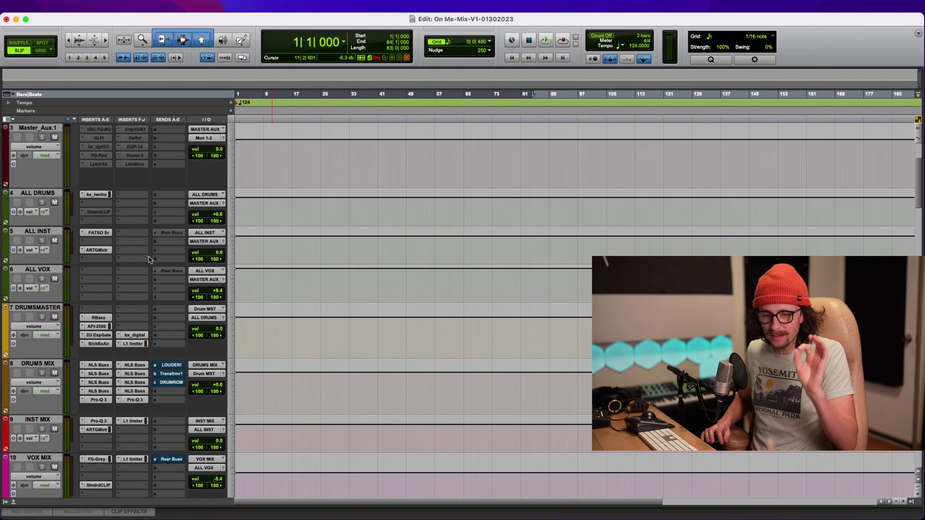
pyautogui.click(97, 232)
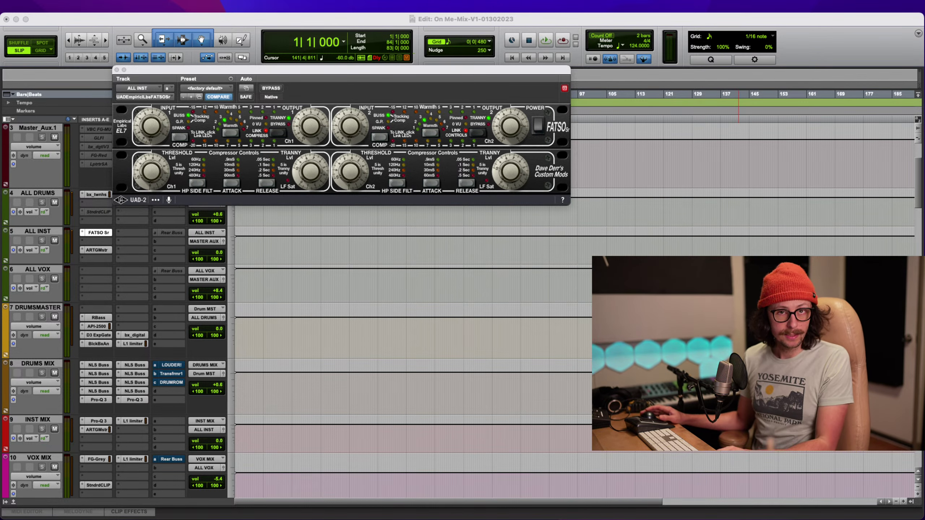
pyautogui.click(234, 23)
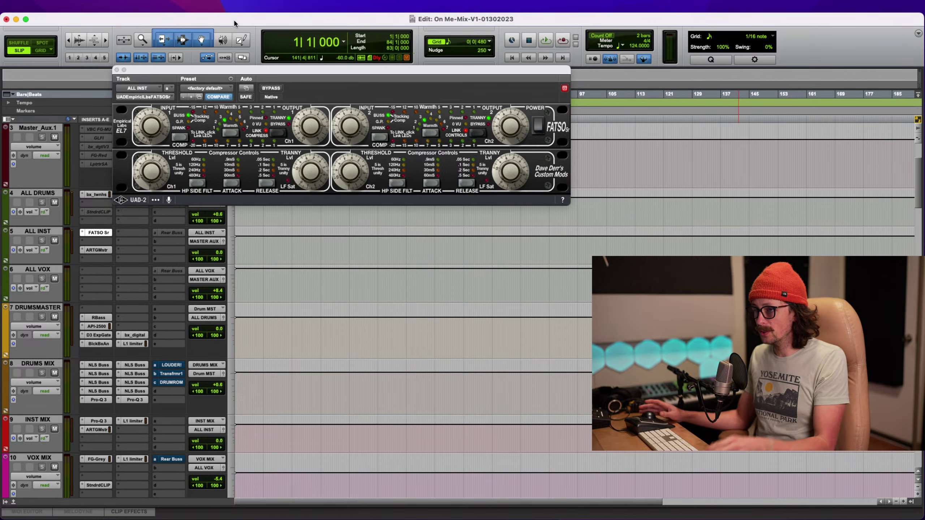
pyautogui.click(117, 70)
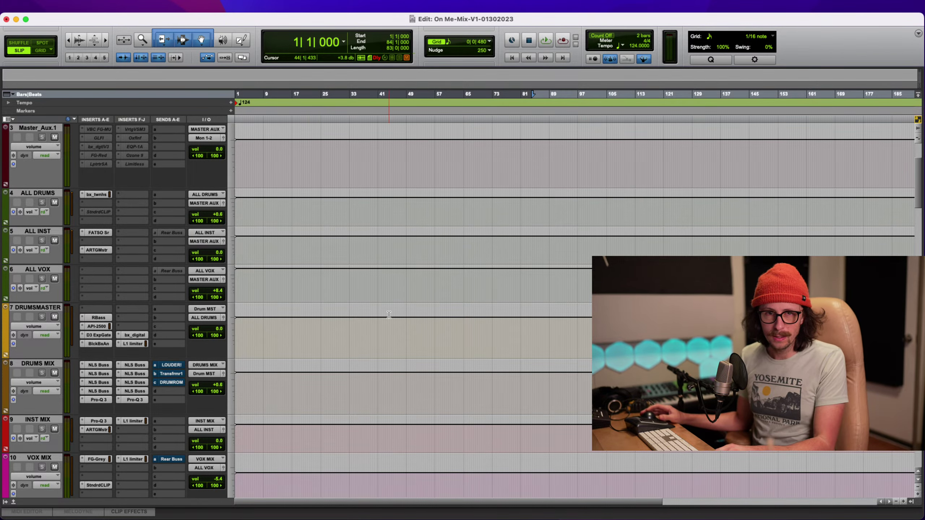
# Review the inserts and routing of the bus tracks, from On Me - REF down through the drum buses to the kick tracks
pyautogui.scroll(3, 388, 314)
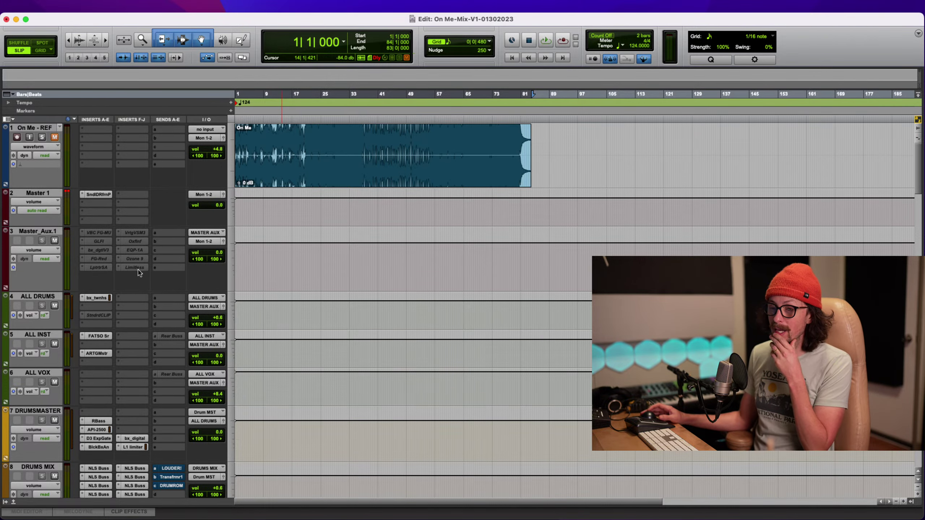
pyautogui.scroll(-5, 140, 273)
pyautogui.scroll(-2, 150, 317)
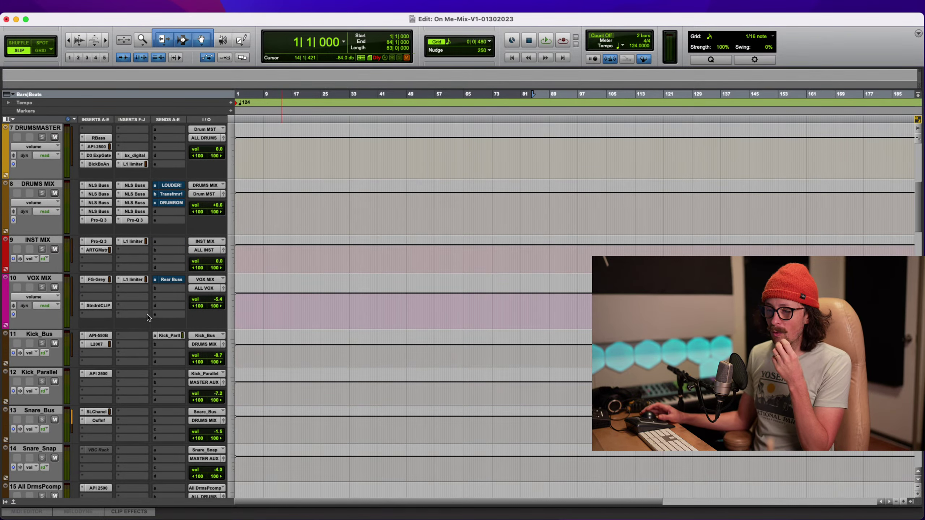
pyautogui.scroll(3, 132, 283)
pyautogui.scroll(3, 132, 283)
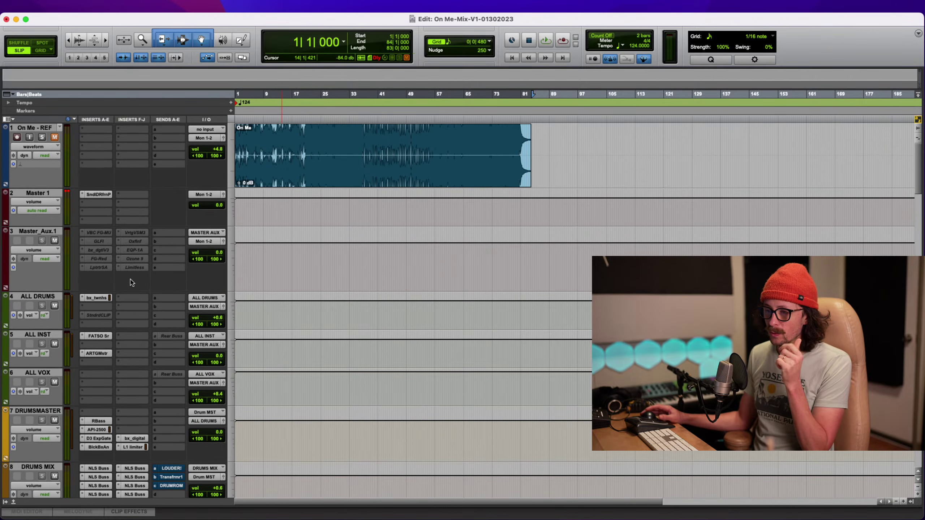
pyautogui.scroll(-3, 133, 309)
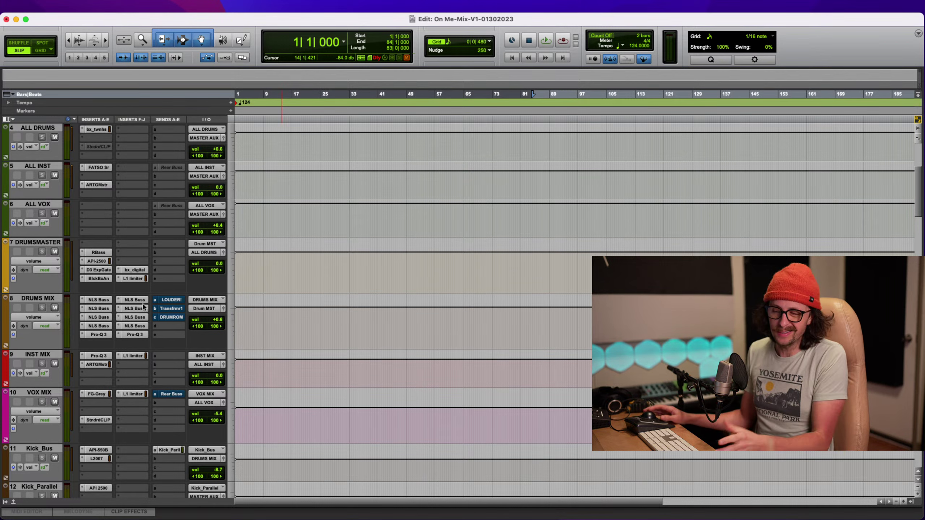
pyautogui.scroll(-2, 74, 348)
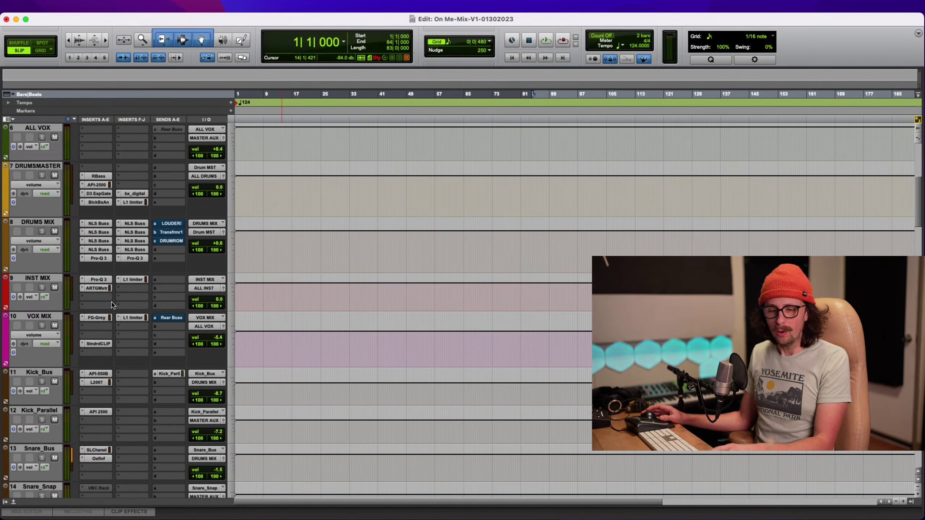
pyautogui.scroll(-3, 107, 359)
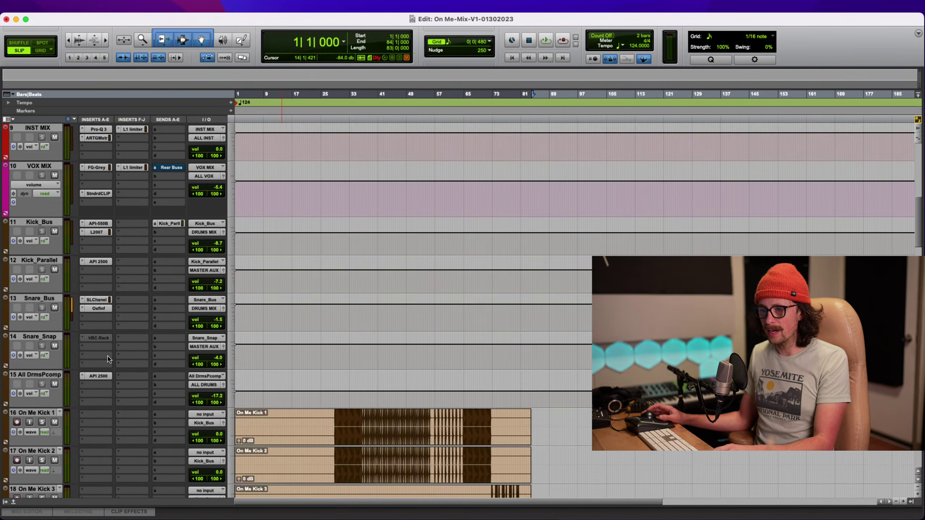
pyautogui.scroll(-3, 108, 359)
pyautogui.scroll(6, 109, 355)
pyautogui.click(104, 345)
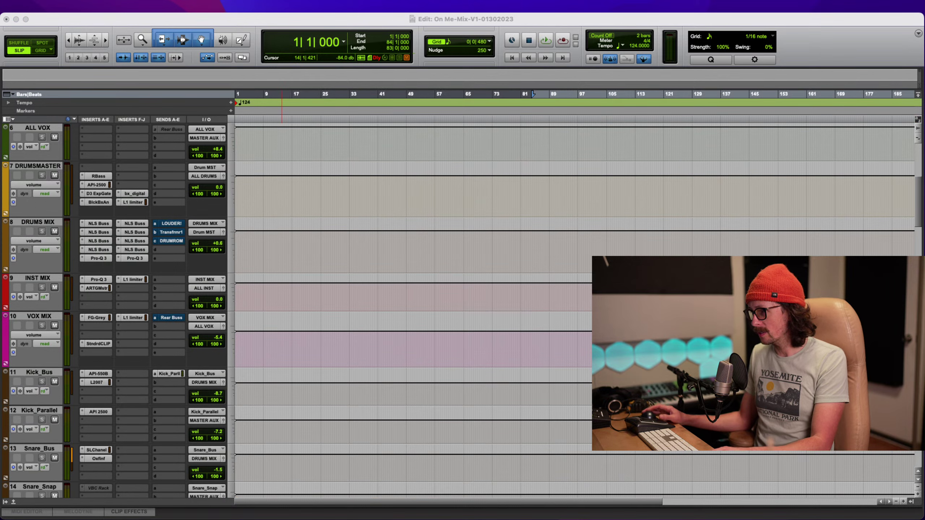
pyautogui.click(268, 23)
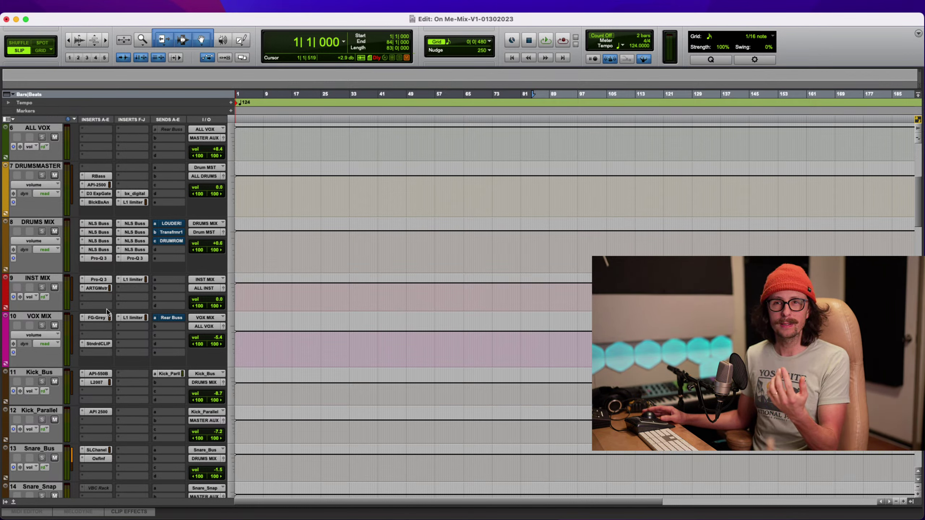
# In INST MIX's Pro-Q 3, add a narrow low-mid cut and a bell cut of 5 dB at about 3978 Hz, both on the mid channel
pyautogui.click(98, 278)
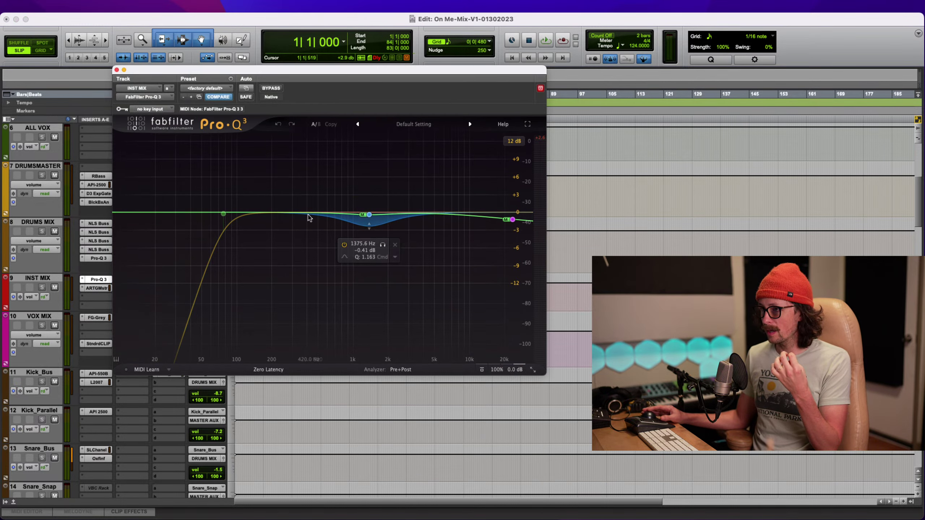
pyautogui.moveTo(304, 213); pyautogui.dragTo(294, 237)
pyautogui.moveTo(337, 323); pyautogui.dragTo(448, 265)
pyautogui.moveTo(424, 213); pyautogui.dragTo(423, 242)
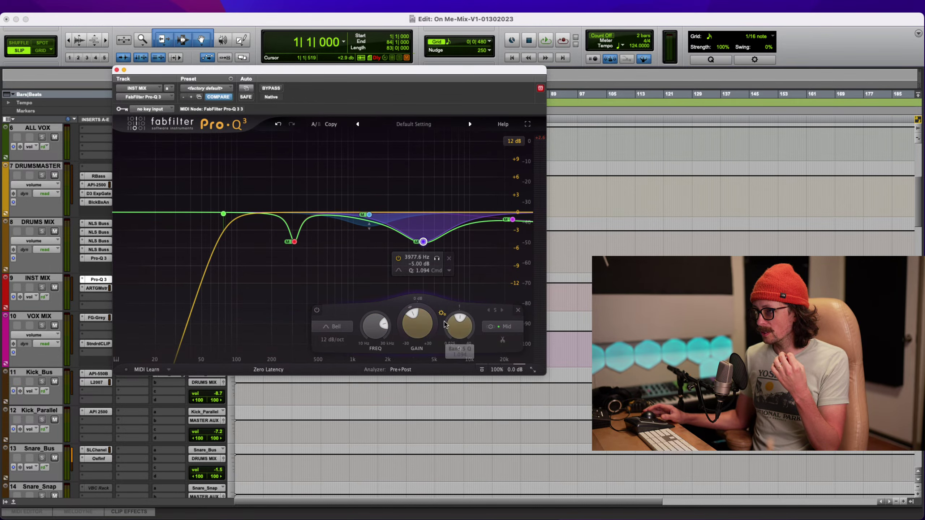
# Delete the bell cuts at about 3978 Hz and 313 Hz from INST MIX's Pro-Q 3 and close its window
pyautogui.moveTo(445, 324); pyautogui.dragTo(446, 285)
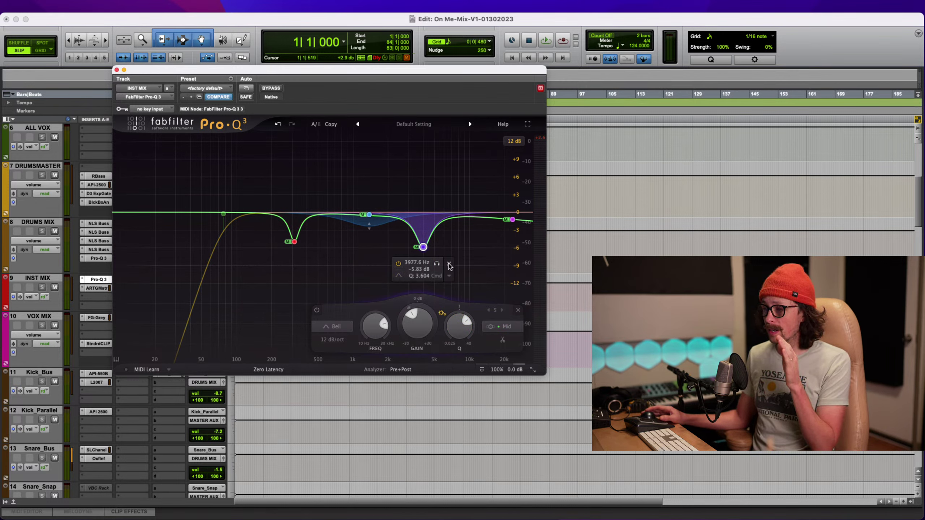
pyautogui.click(450, 265)
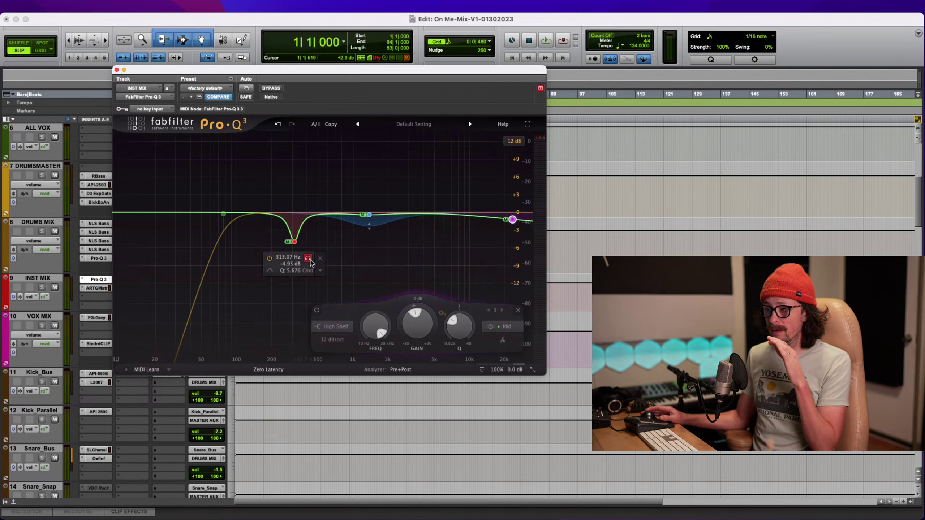
pyautogui.click(320, 258)
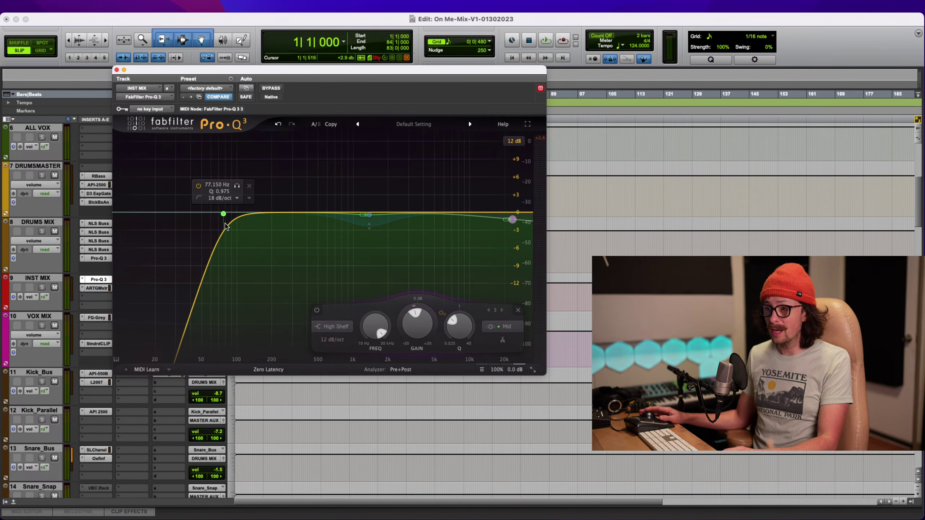
pyautogui.moveTo(316, 223)
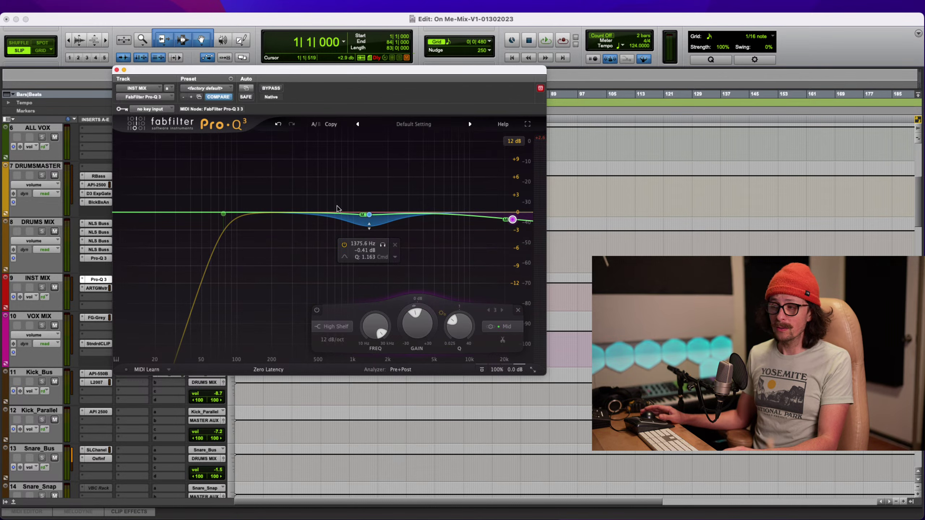
pyautogui.click(116, 70)
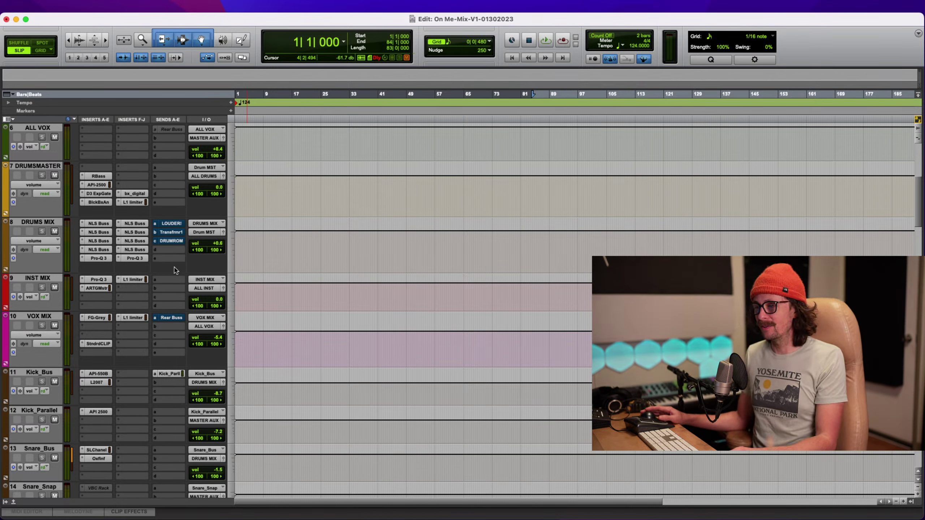
# Check the Pro-Q 3 and TG Mastering Chain settings on INST MIX and close the plug-in window
pyautogui.press('super+Tab')
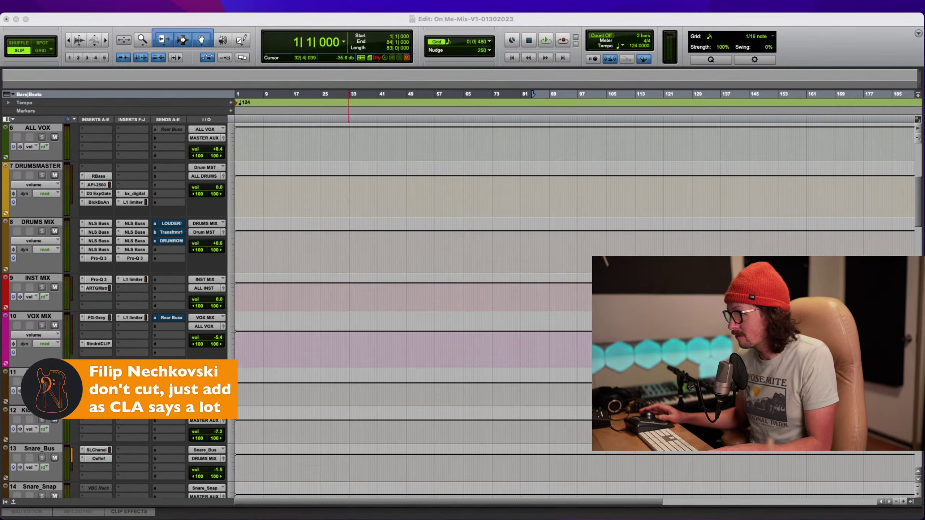
pyautogui.click(422, 199)
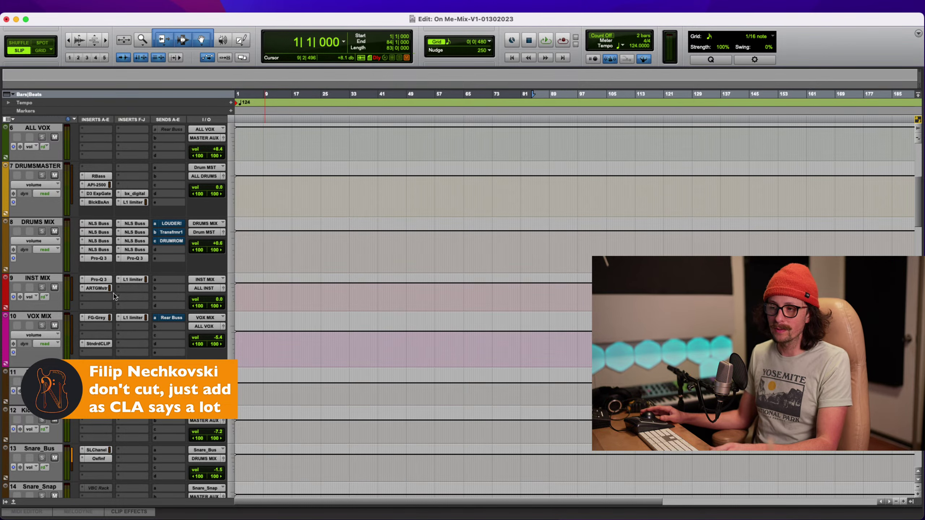
pyautogui.click(98, 280)
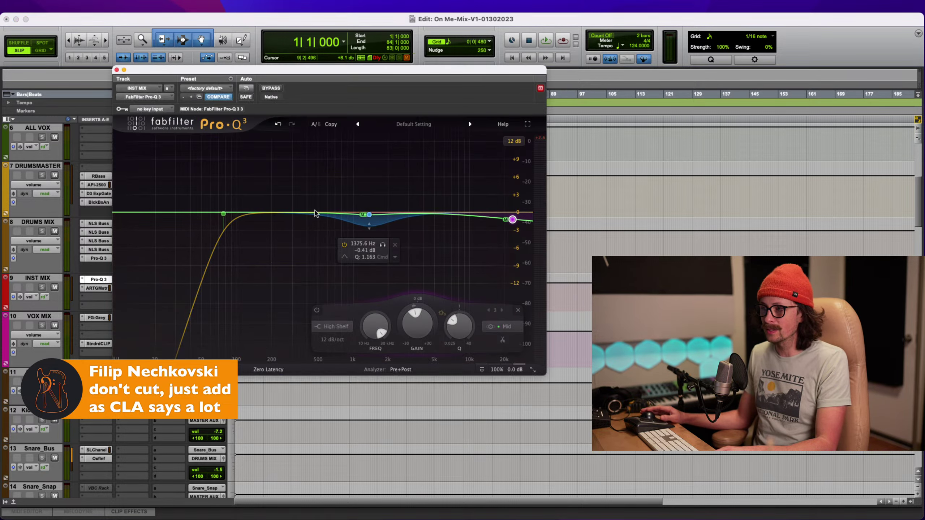
pyautogui.click(96, 288)
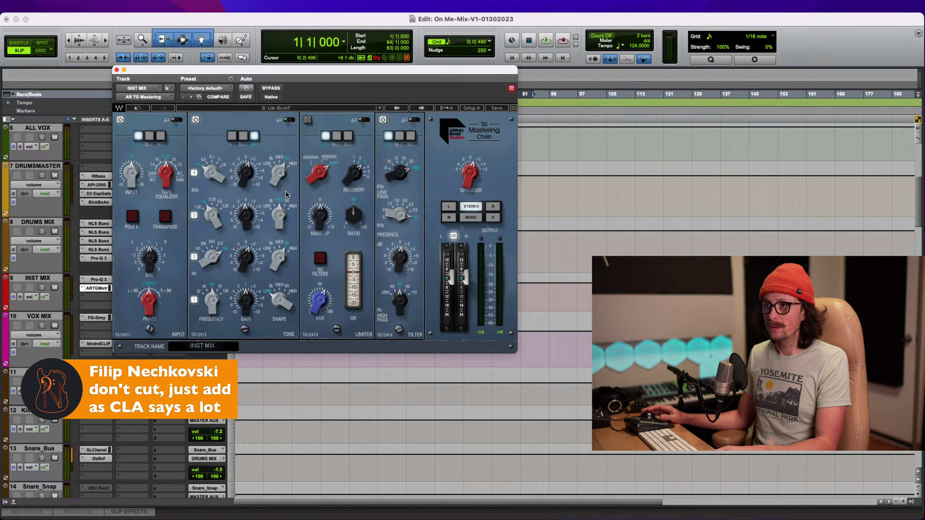
pyautogui.click(117, 70)
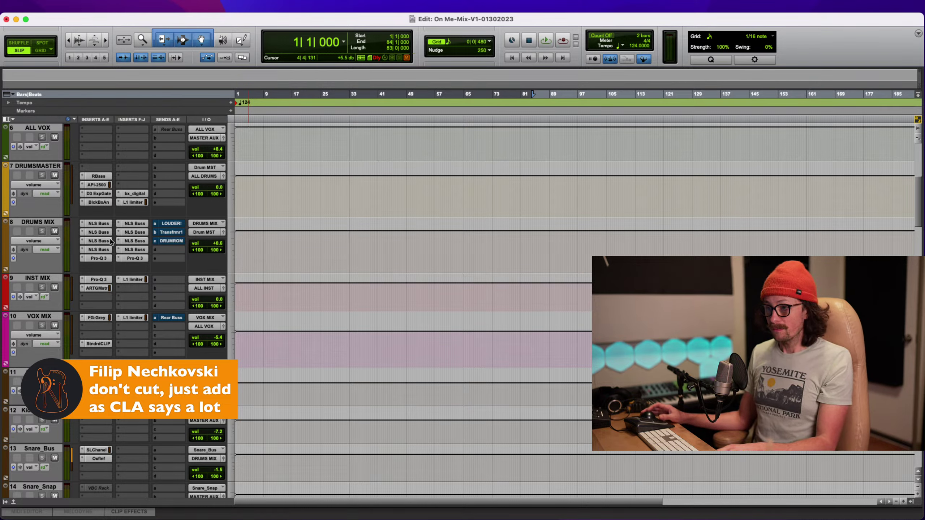
# Rename the GTRhythmbus track's input bus from GTR Lead Bus to GTR Rhythm buss
pyautogui.scroll(-10, 109, 283)
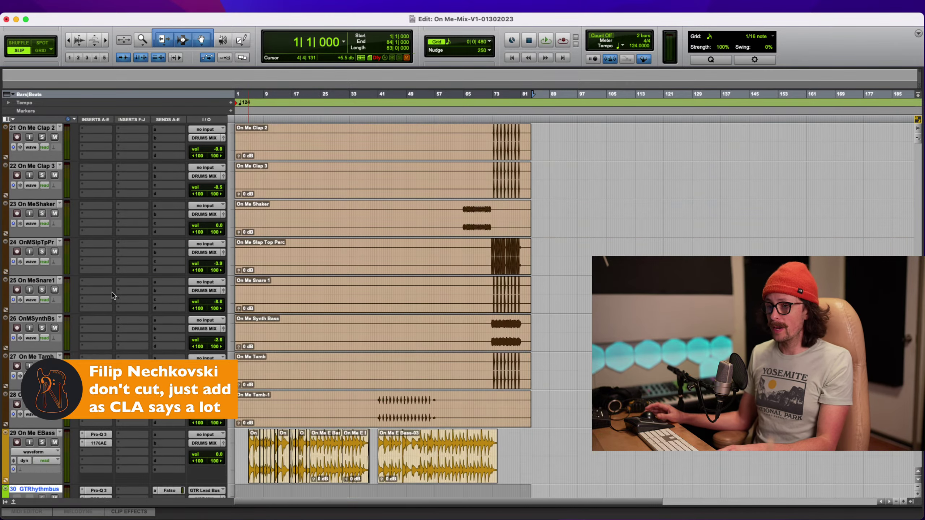
pyautogui.scroll(-5, 113, 296)
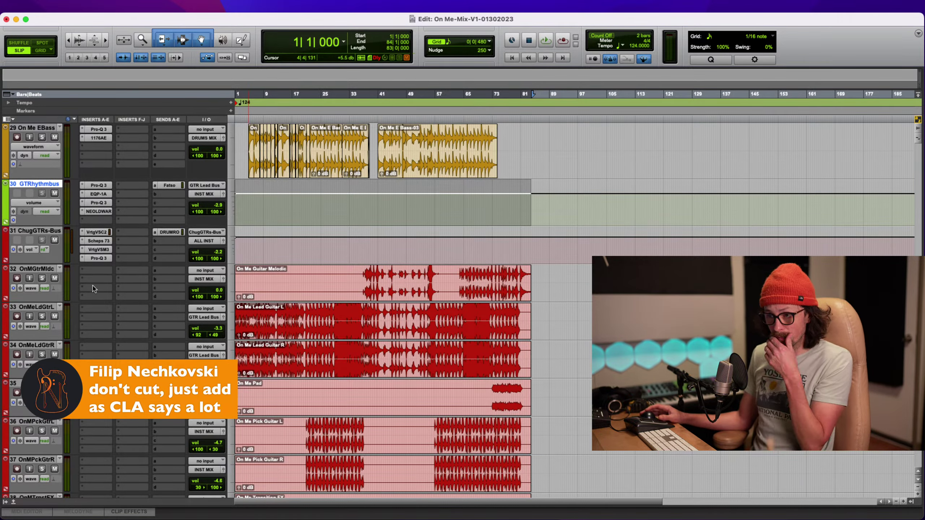
pyautogui.scroll(-3, 255, 364)
pyautogui.scroll(1, 325, 279)
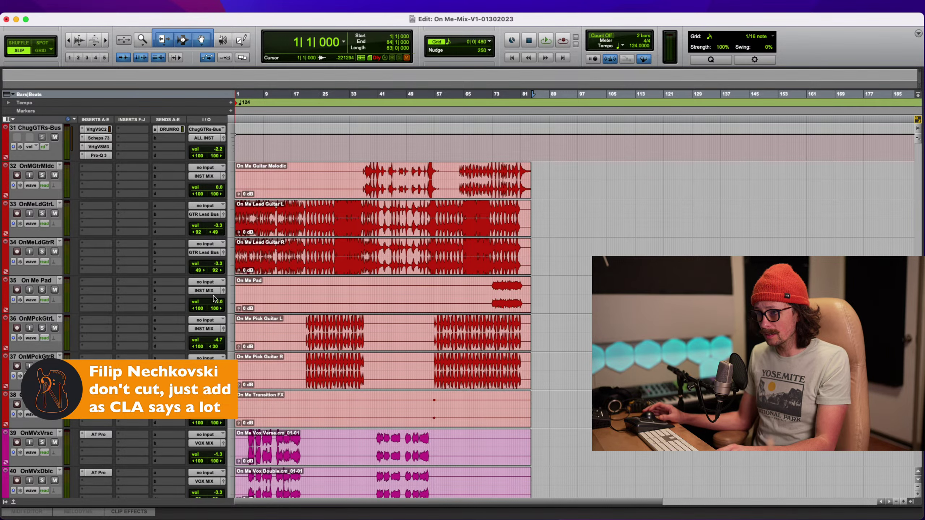
pyautogui.scroll(3, 170, 279)
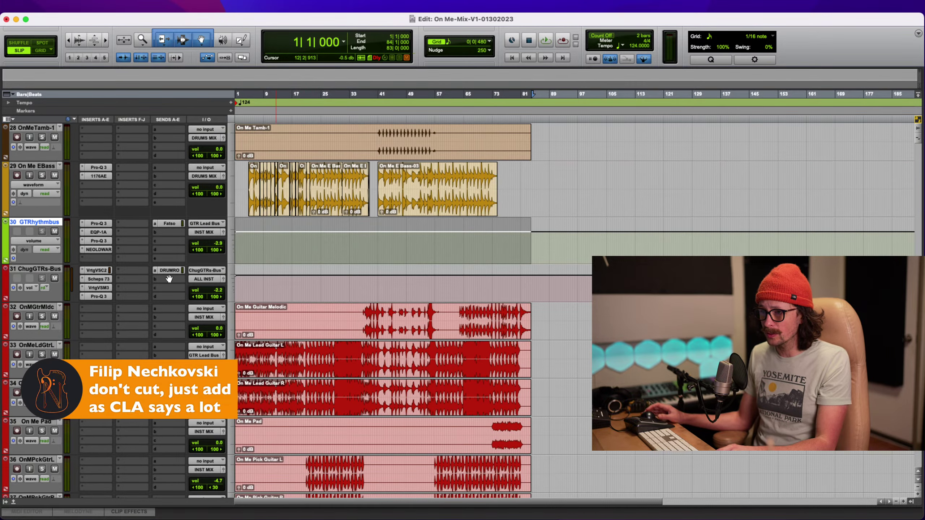
pyautogui.rightClick(212, 225)
pyautogui.click(229, 240)
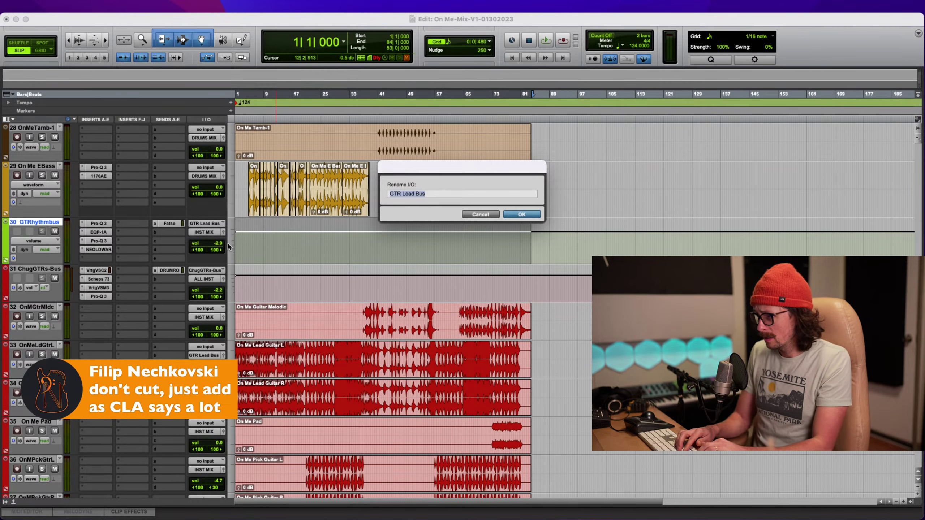
pyautogui.press('Right')
pyautogui.hotkey('shift', 'alt', 'Left')
pyautogui.hotkey('shift', 'alt', 'Left')
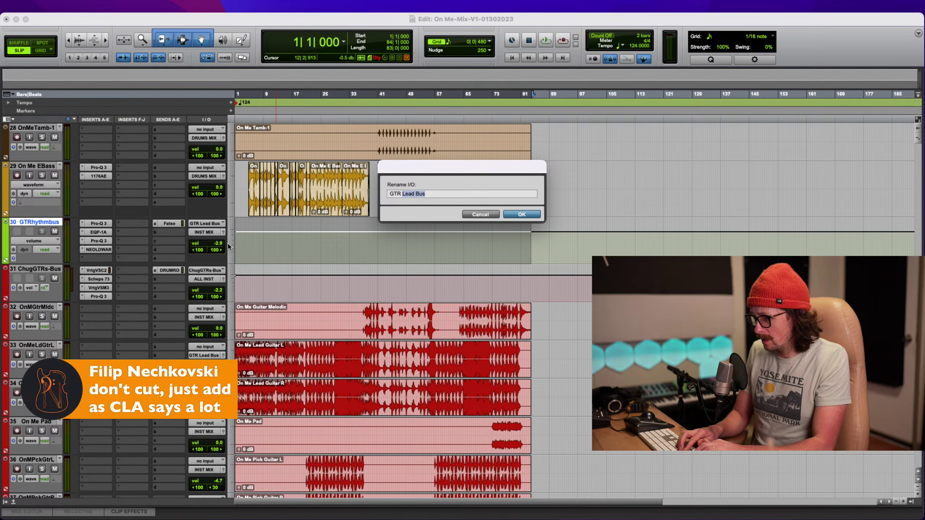
pyautogui.write('Rhythm buss')
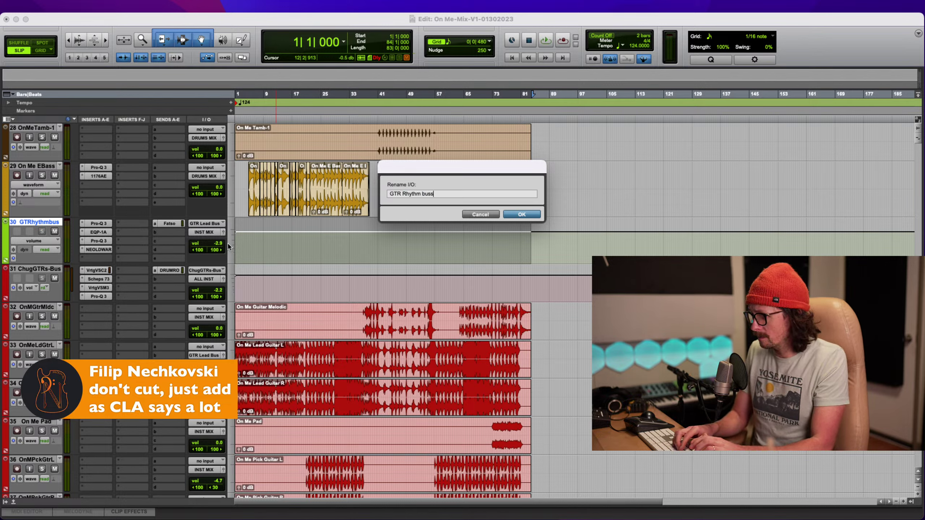
pyautogui.press('Return')
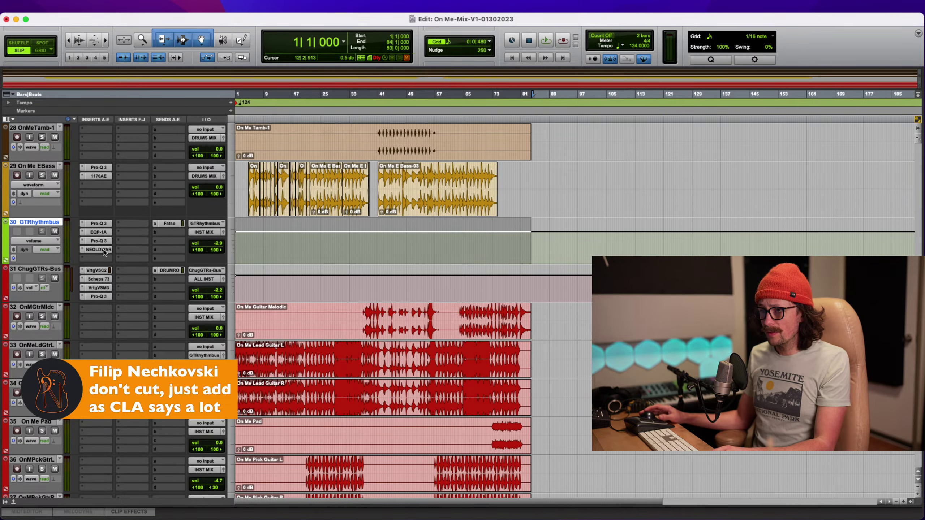
# Insert the multichannel UAD Ocean Way Studios plug-in in the GTRhythmbus track's first free insert slot, after NEOLDWAR
pyautogui.click(165, 233)
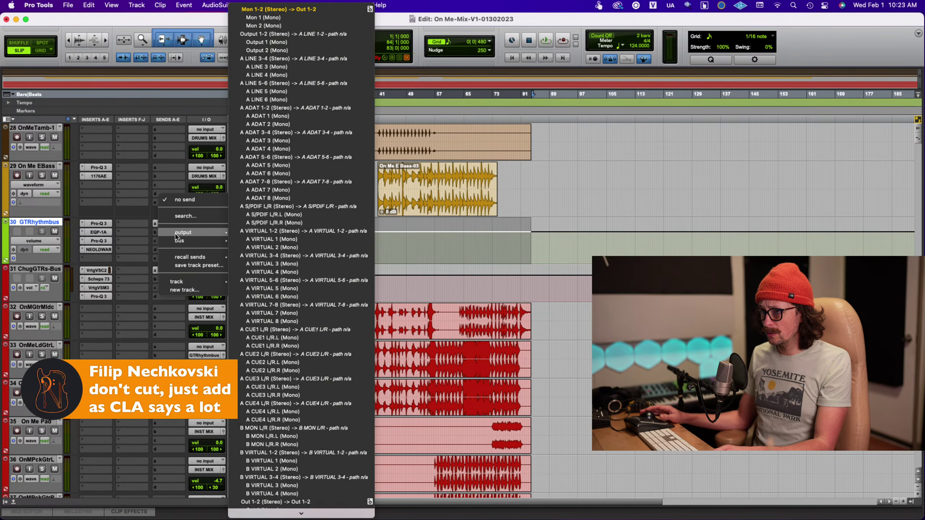
pyautogui.click(120, 254)
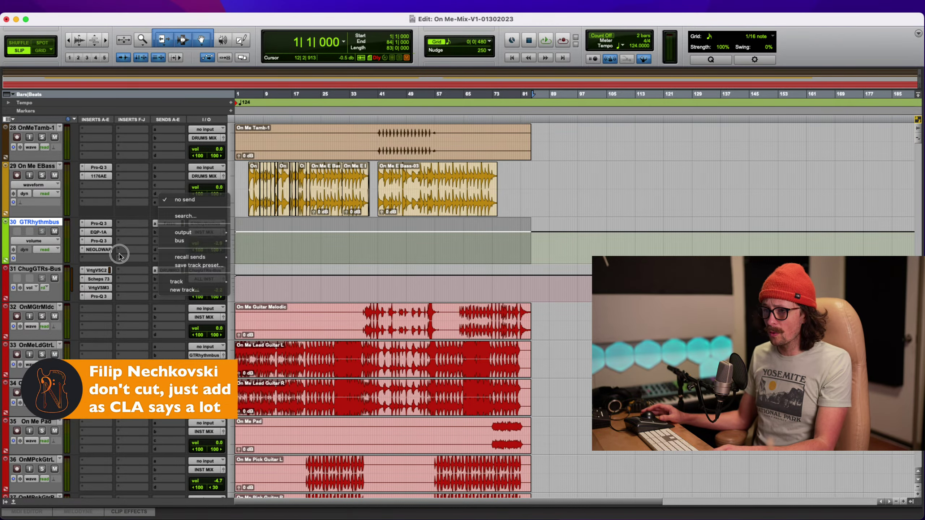
pyautogui.click(89, 257)
pyautogui.moveTo(142, 258)
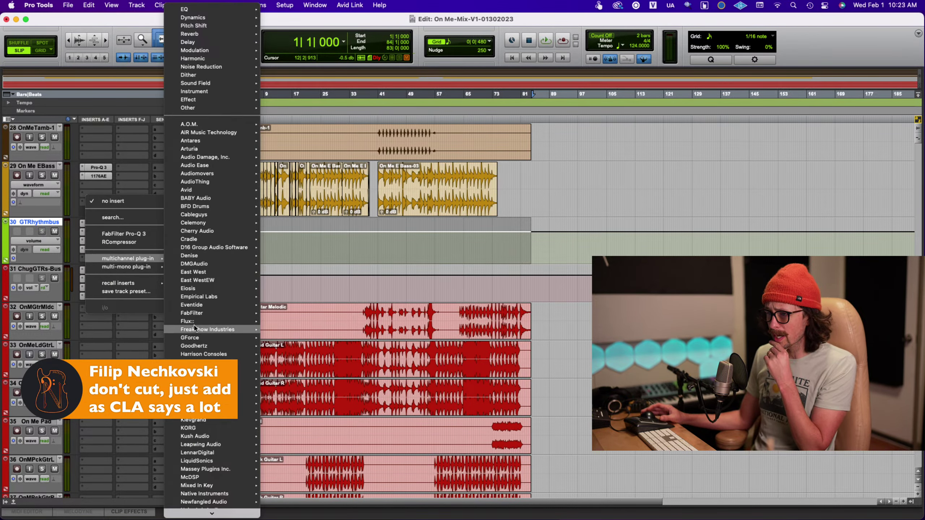
pyautogui.scroll(-5, 212, 330)
pyautogui.scroll(-3, 211, 369)
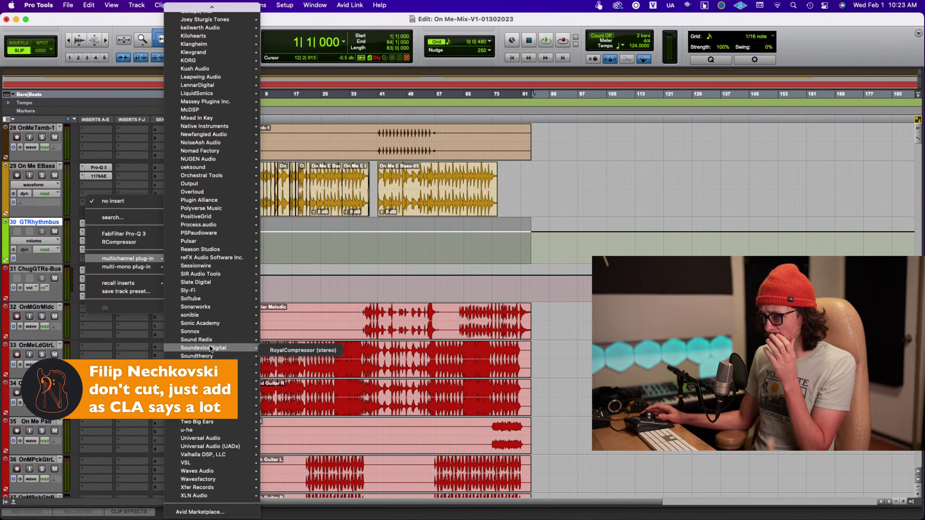
pyautogui.moveTo(190, 442)
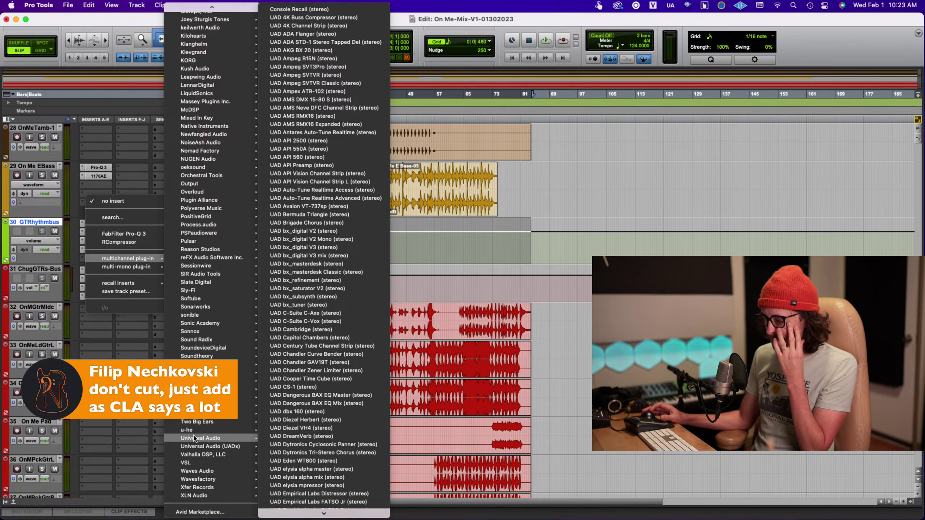
pyautogui.scroll(-4, 314, 335)
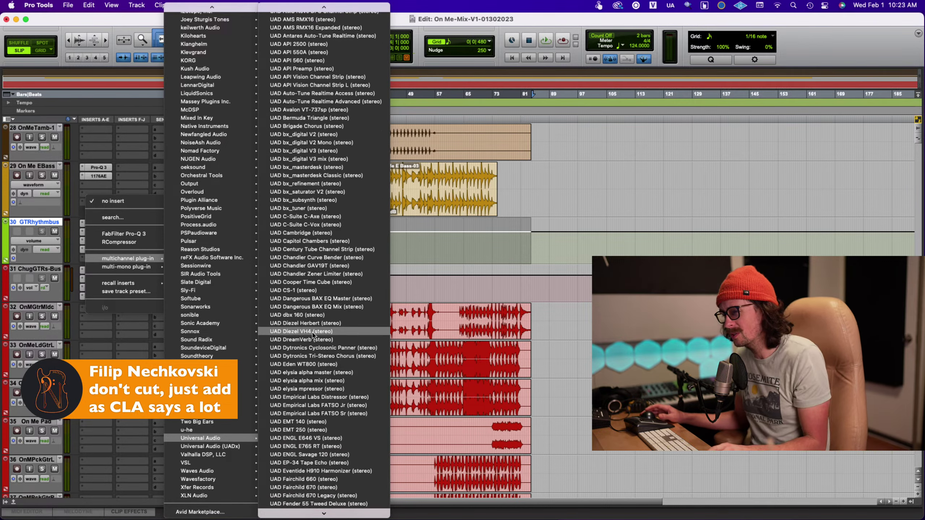
pyautogui.scroll(-20, 313, 334)
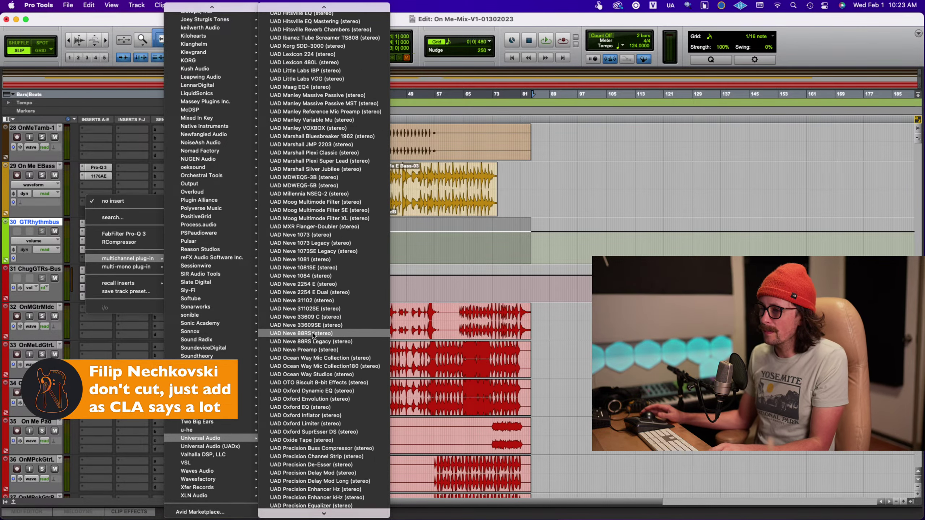
pyautogui.scroll(-15, 313, 334)
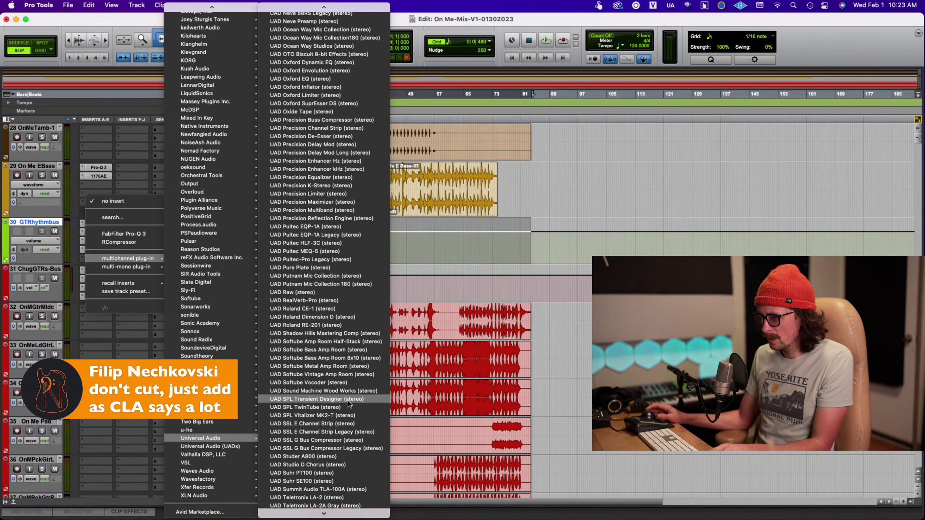
pyautogui.scroll(6, 348, 402)
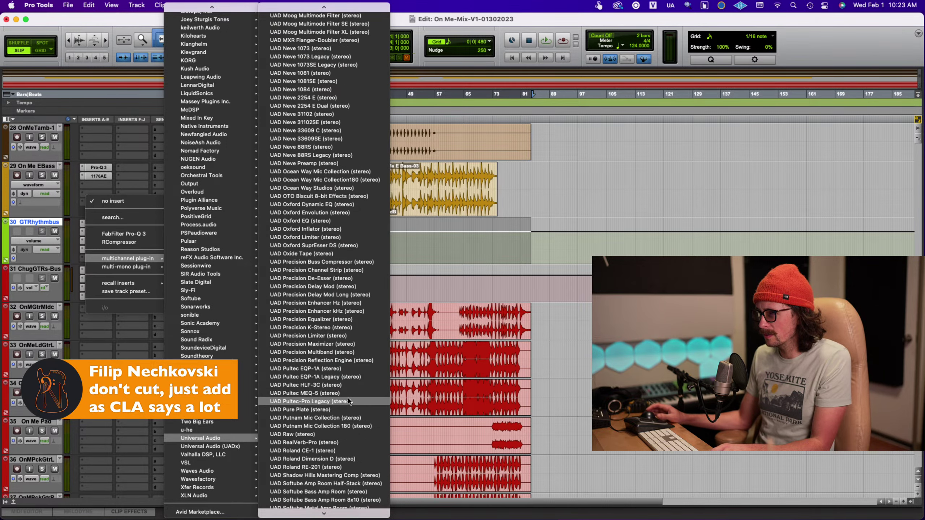
pyautogui.click(349, 188)
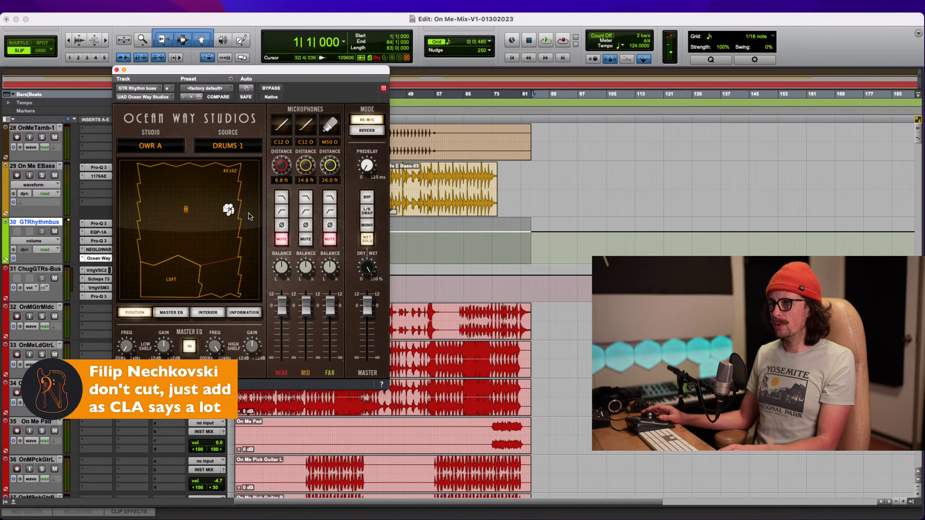
# Try the VOC GRP and VOC SOLO sources in Ocean Way Studios, settling on GUITAR in studio OWR A after trying OWR B
pyautogui.click(235, 147)
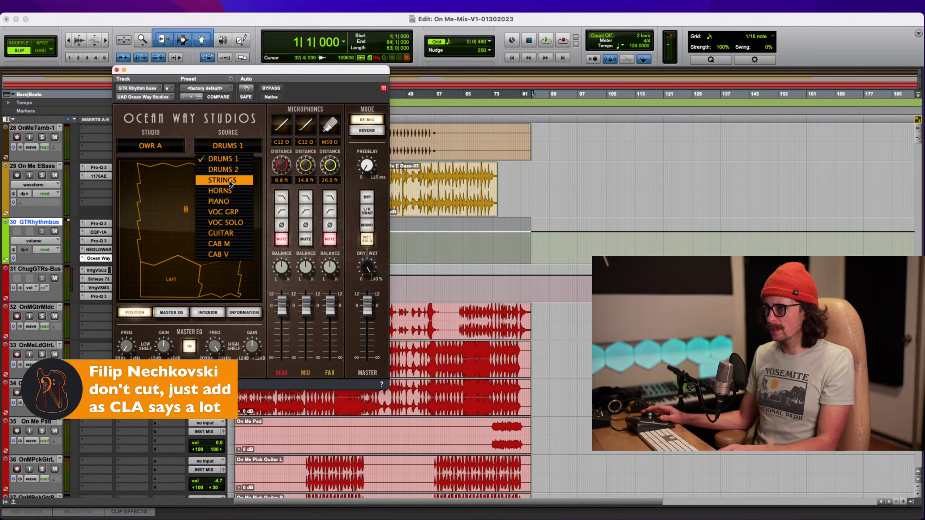
pyautogui.click(231, 212)
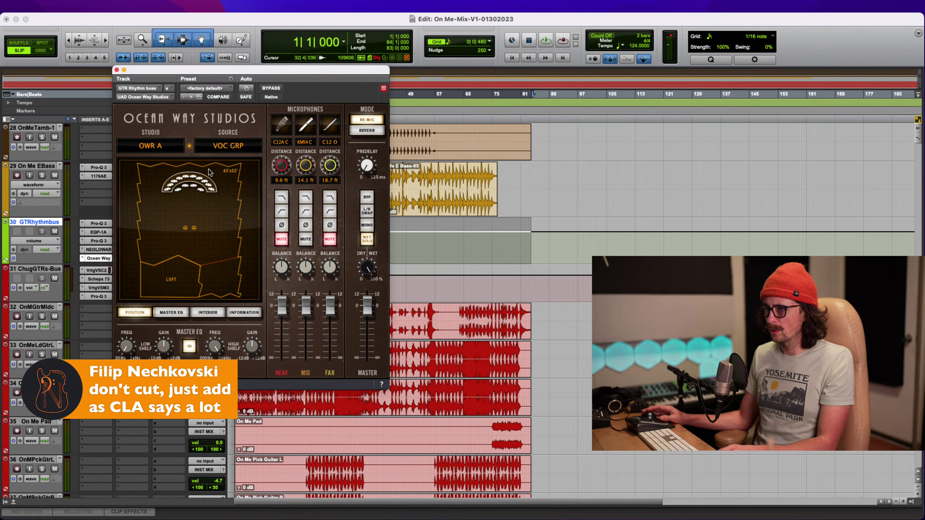
pyautogui.click(225, 148)
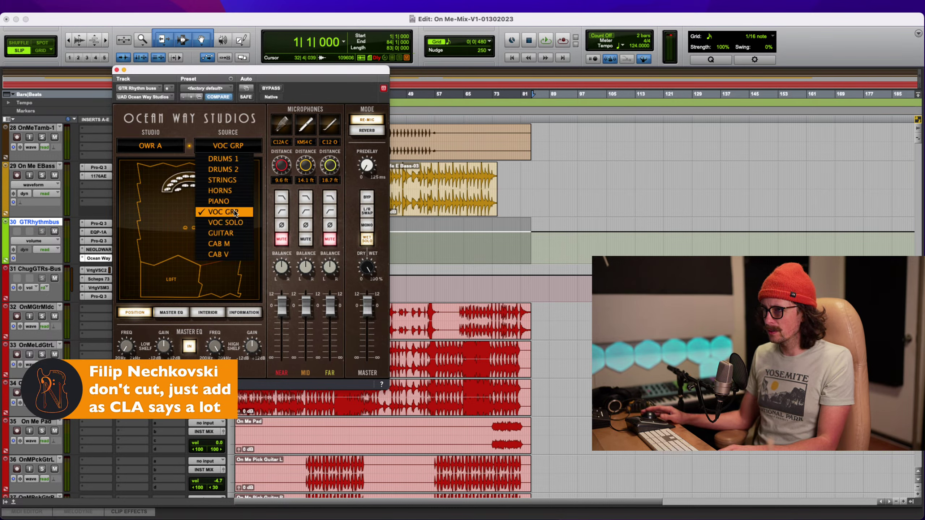
pyautogui.click(235, 216)
pyautogui.click(231, 146)
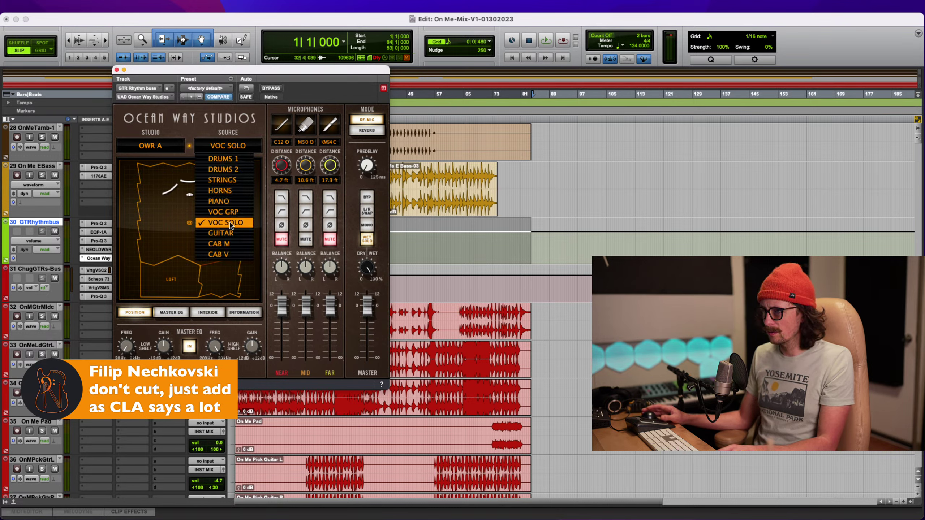
pyautogui.click(231, 233)
pyautogui.click(237, 150)
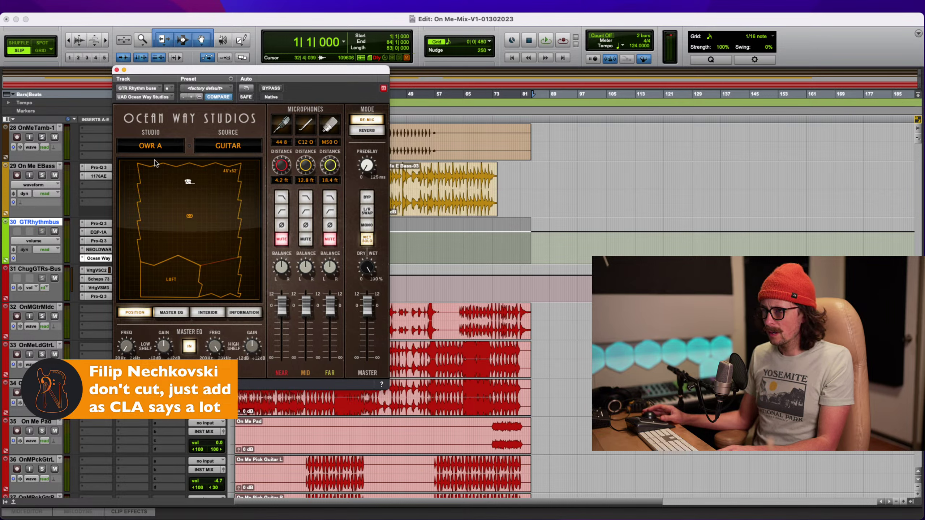
pyautogui.click(159, 148)
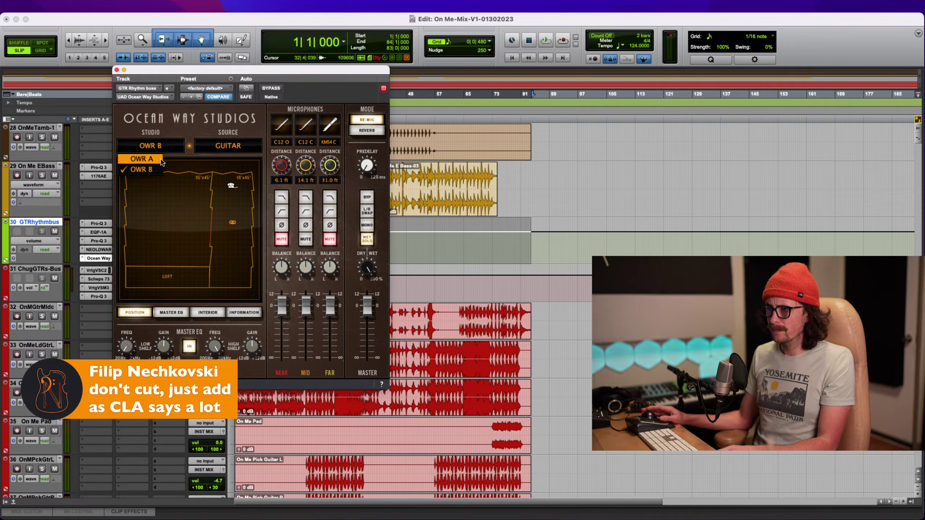
pyautogui.click(155, 148)
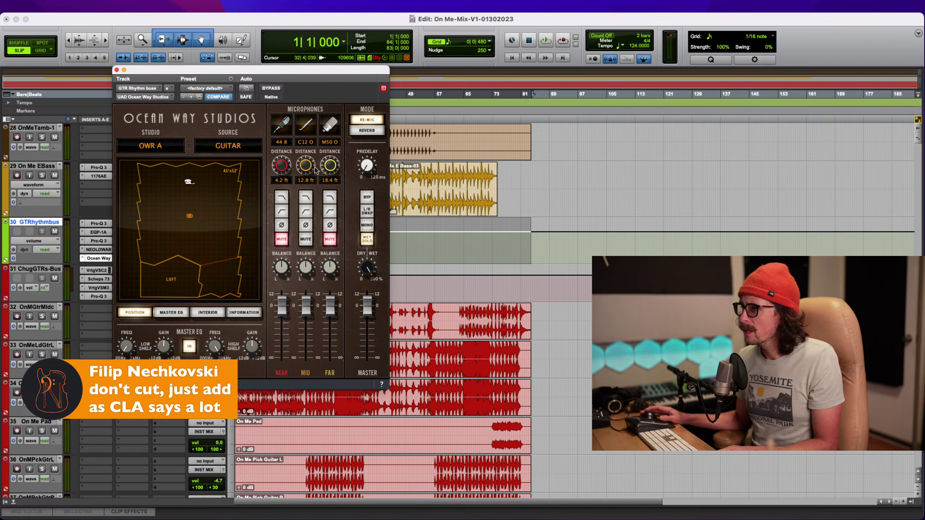
# Set the mid microphone to MKH20 O at 13.7 ft with its low-cut filter on, and keep the far microphone muted
pyautogui.click(328, 242)
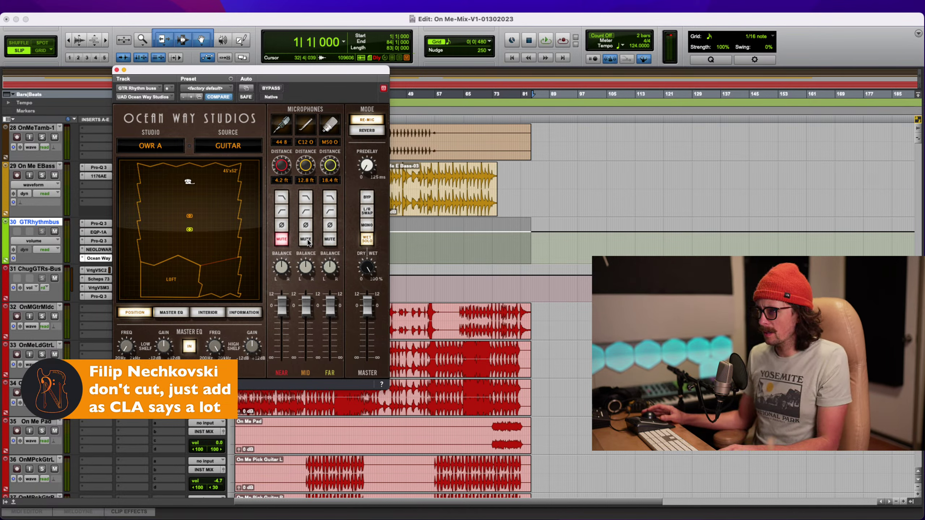
pyautogui.click(305, 141)
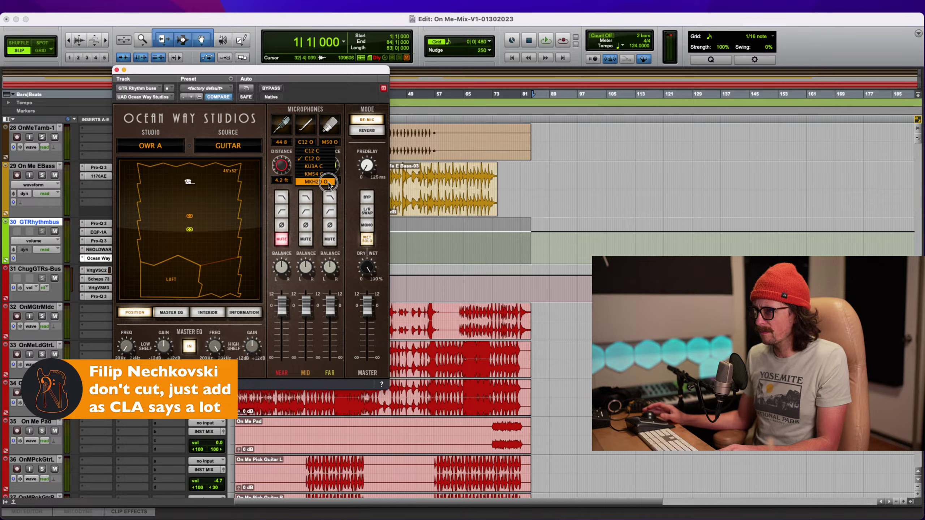
pyautogui.click(316, 181)
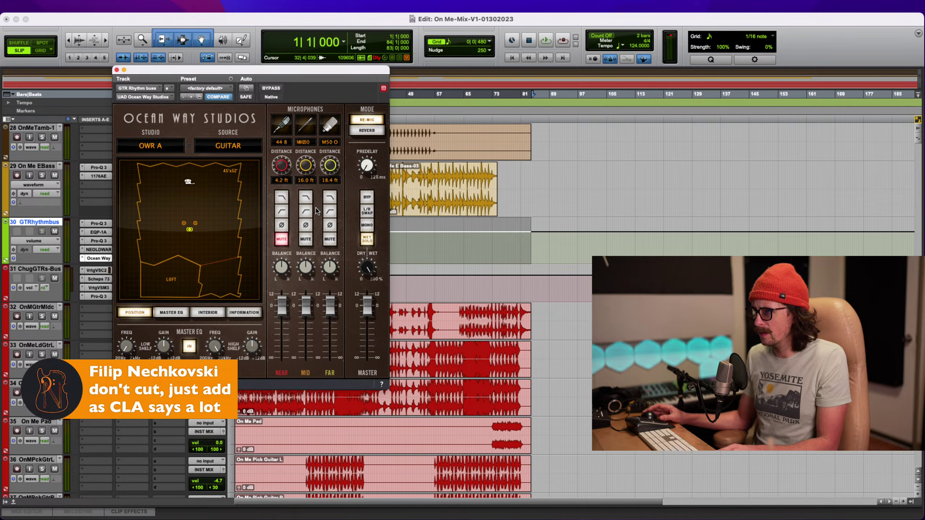
pyautogui.click(309, 214)
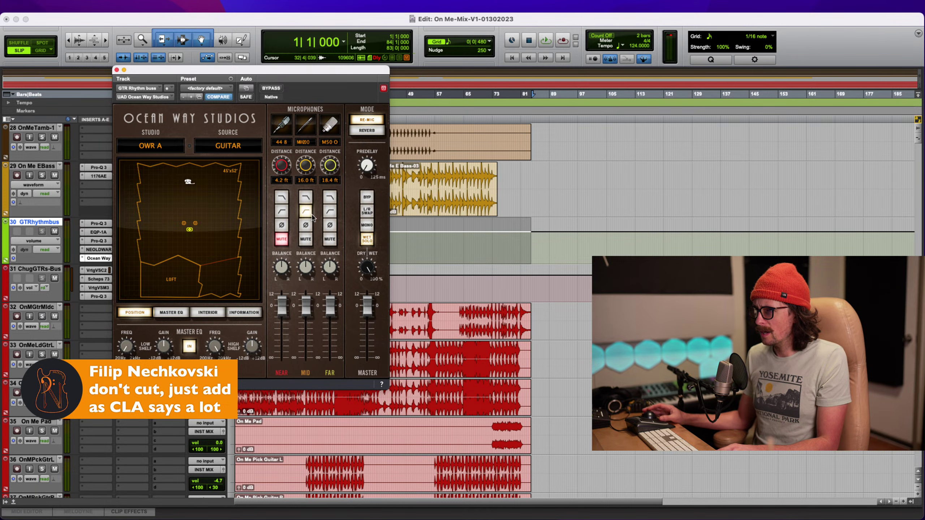
pyautogui.click(330, 240)
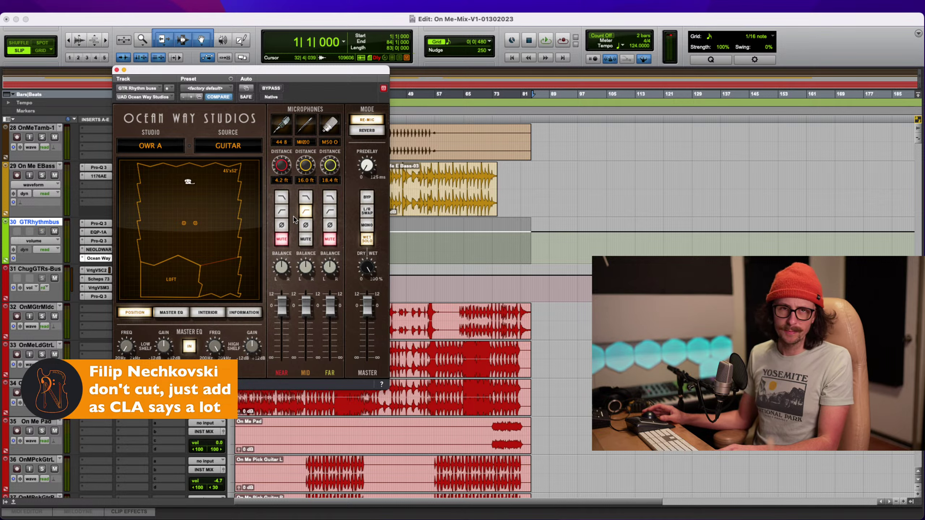
pyautogui.moveTo(309, 166); pyautogui.dragTo(292, 73)
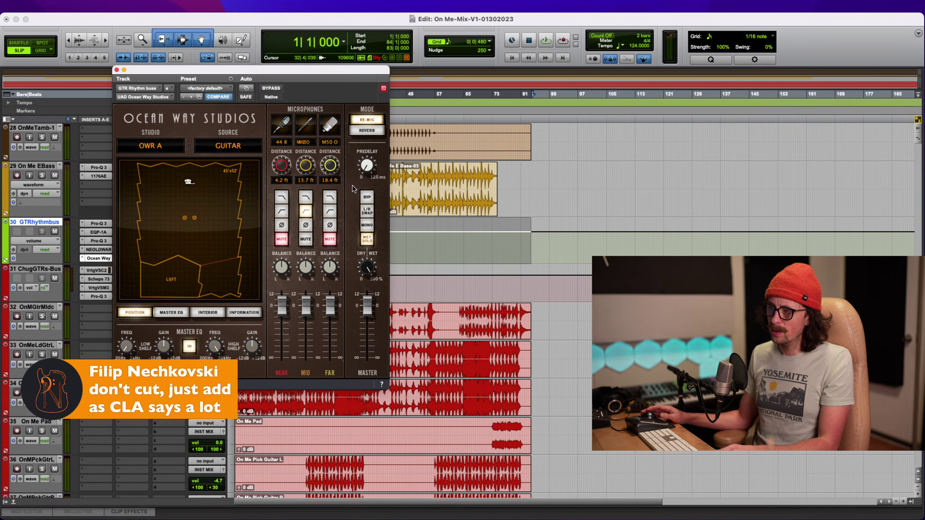
# Switch Ocean Way Studios to Reverb mode, turn off Wet Solo and lower the dry/wet mix
pyautogui.click(367, 131)
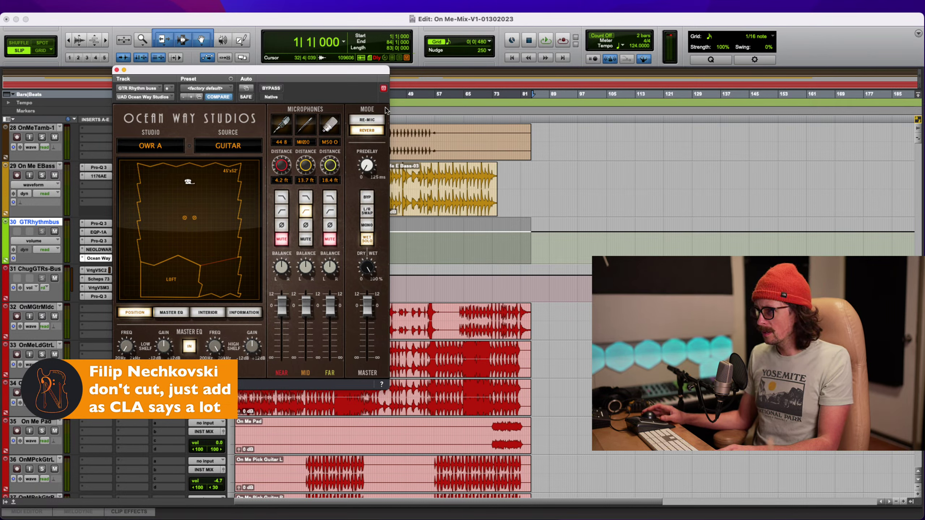
pyautogui.click(367, 239)
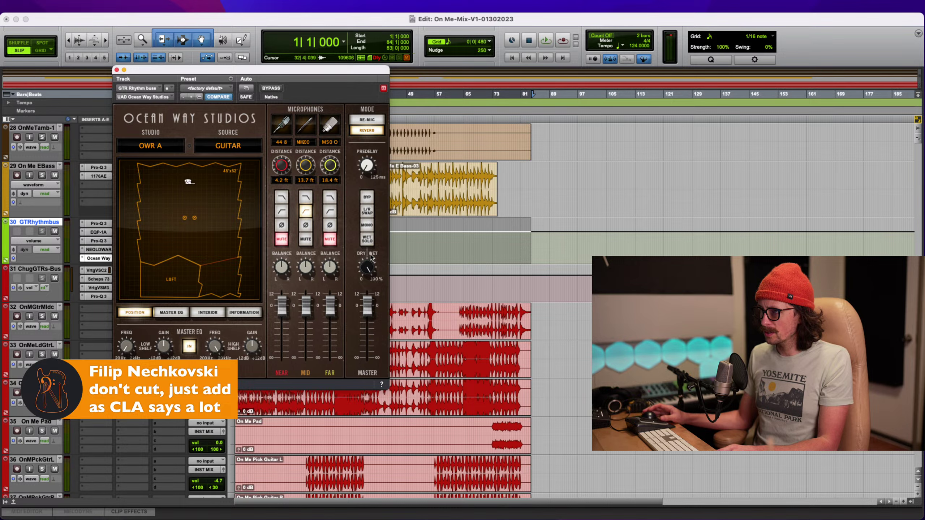
pyautogui.moveTo(370, 269); pyautogui.dragTo(335, 446)
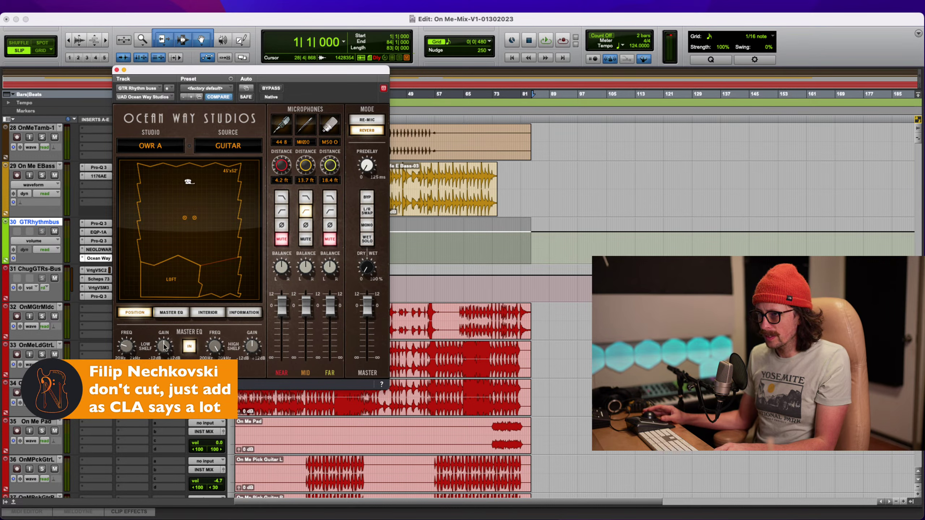
# Show the Master EQ curve in Ocean Way Studios and cut the high shelf
pyautogui.click(175, 313)
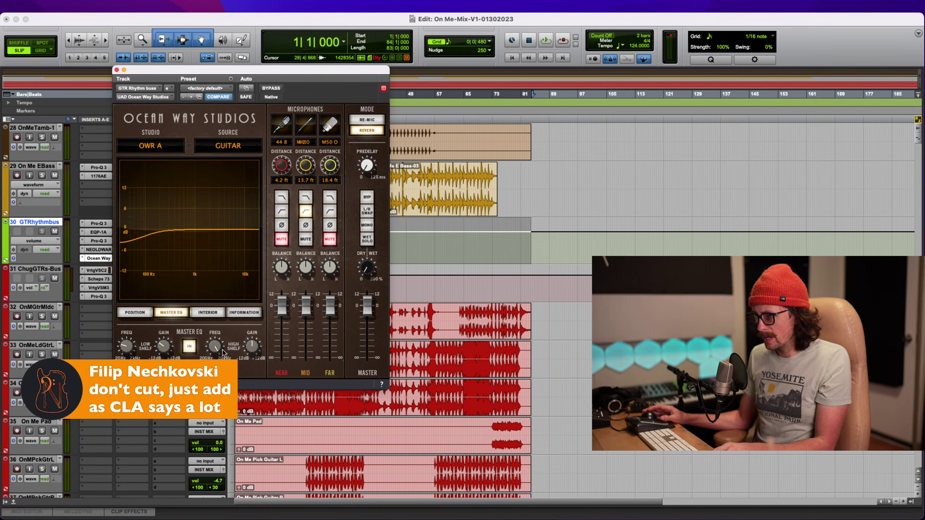
pyautogui.moveTo(251, 346); pyautogui.dragTo(215, 347)
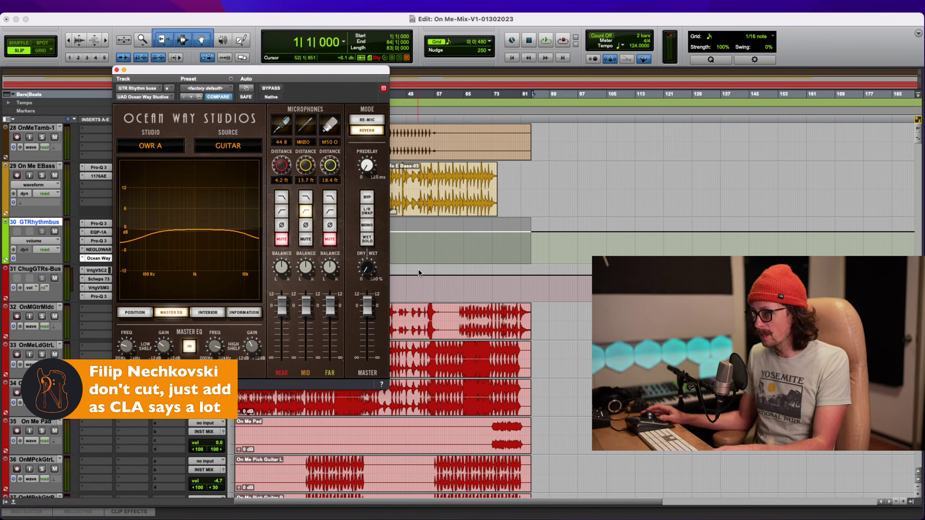
pyautogui.press('super+Tab')
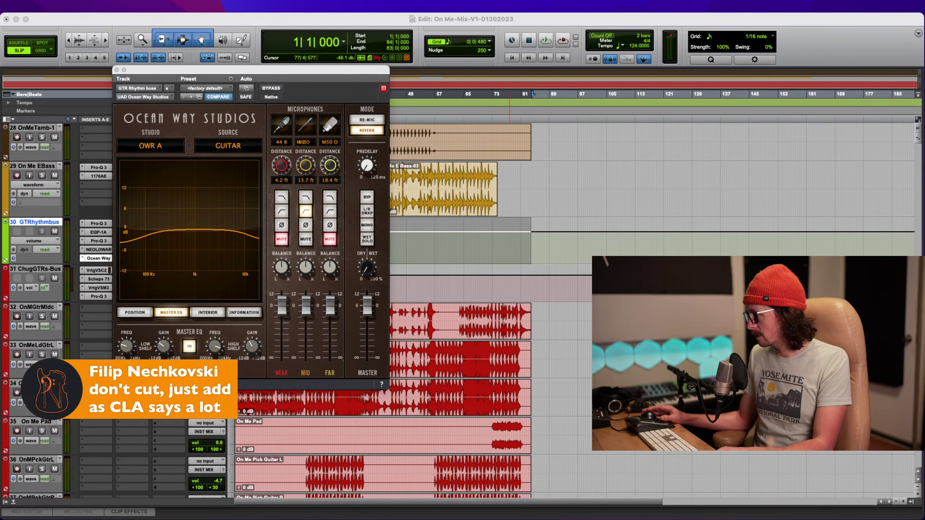
pyautogui.press('super+Tab')
# Play the mix from the start while fine-tuning the Ocean Way Studios dry/wet balance and Master EQ low shelf
pyautogui.press('space')
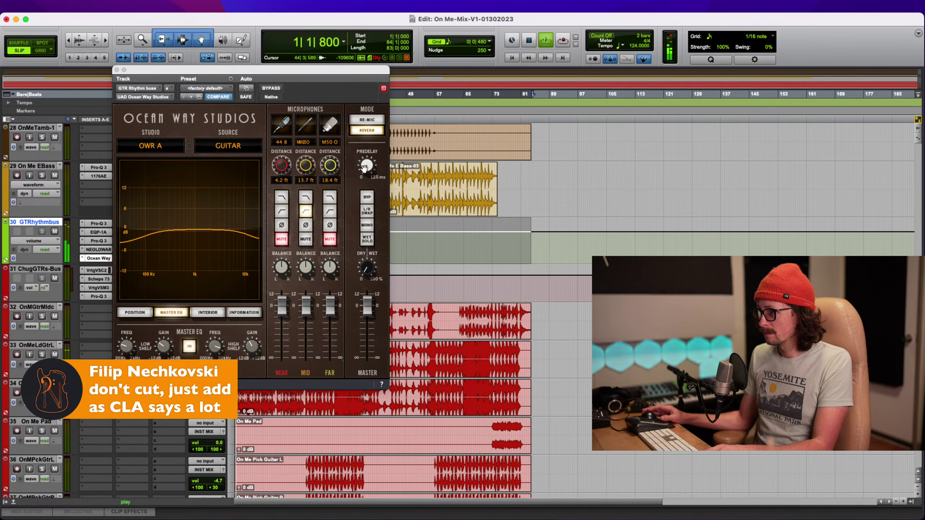
pyautogui.moveTo(367, 253); pyautogui.dragTo(351, 187)
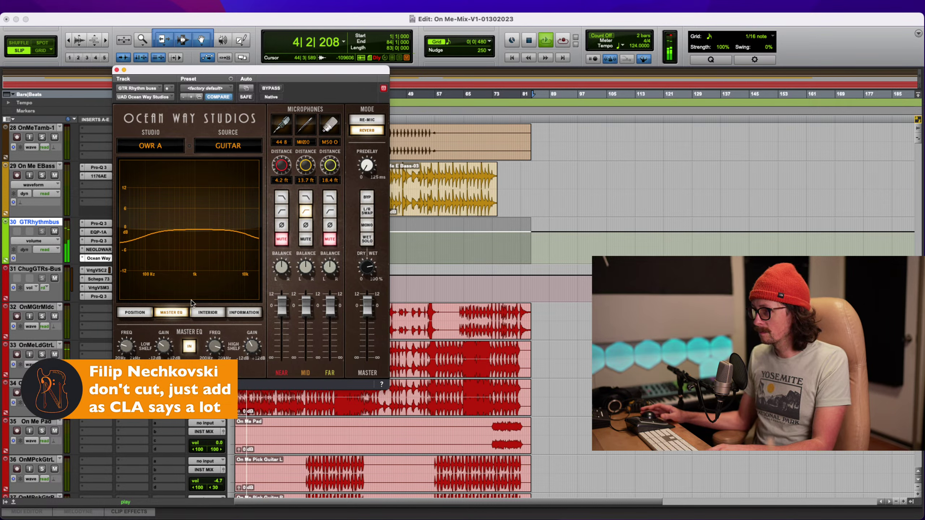
pyautogui.moveTo(129, 349); pyautogui.dragTo(160, 350)
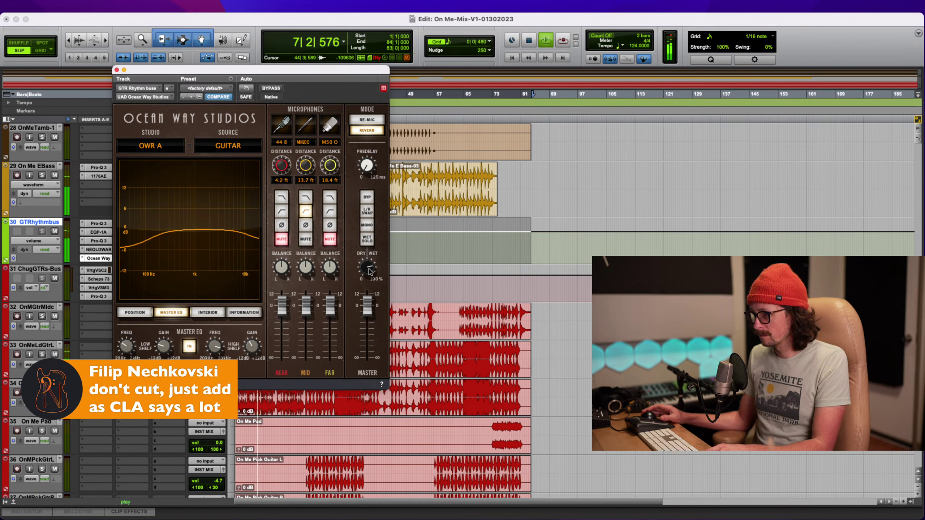
pyautogui.moveTo(367, 268); pyautogui.dragTo(363, 314)
pyautogui.press('space')
pyautogui.press('space')
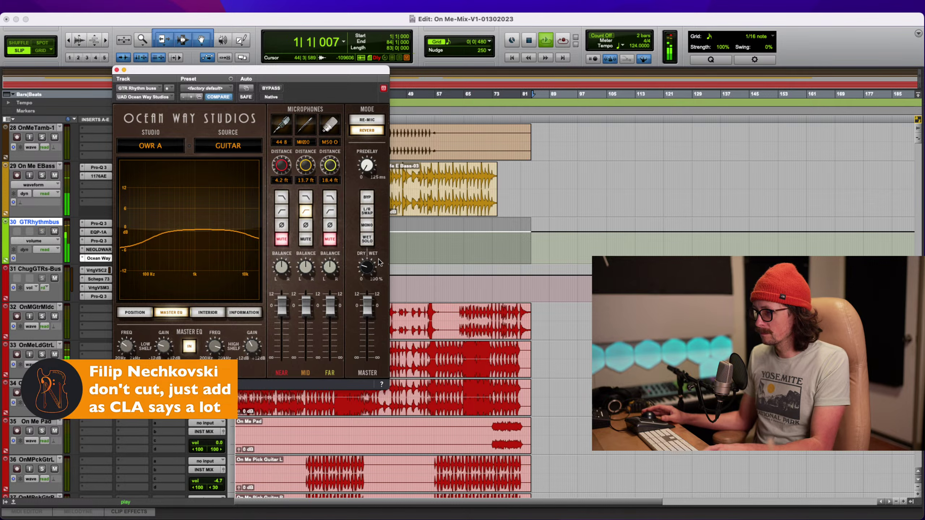
pyautogui.moveTo(369, 269); pyautogui.dragTo(369, 270)
# Close the plug-in window and compare the GTRhythmbus playback with Ocean Way Studios bypassed and active
pyautogui.click(116, 71)
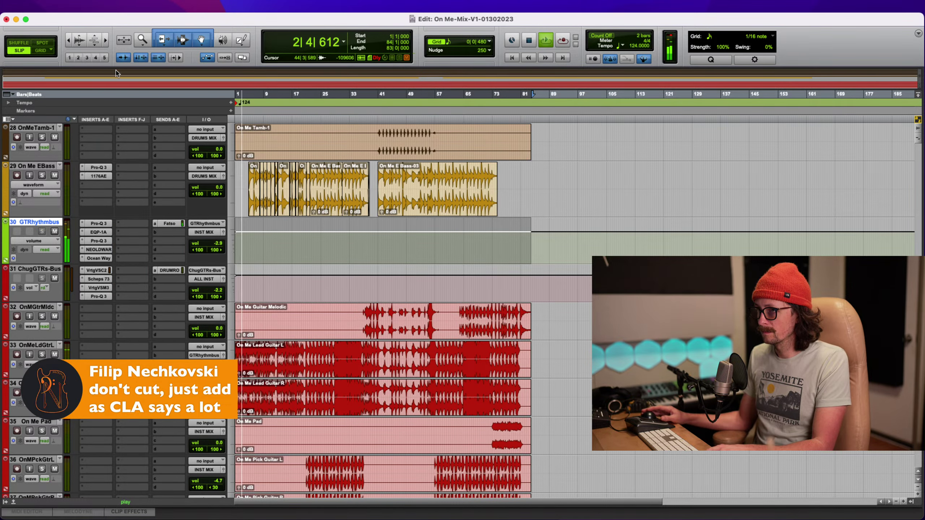
pyautogui.keyDown('super'); pyautogui.click(101, 258); pyautogui.keyUp('super')
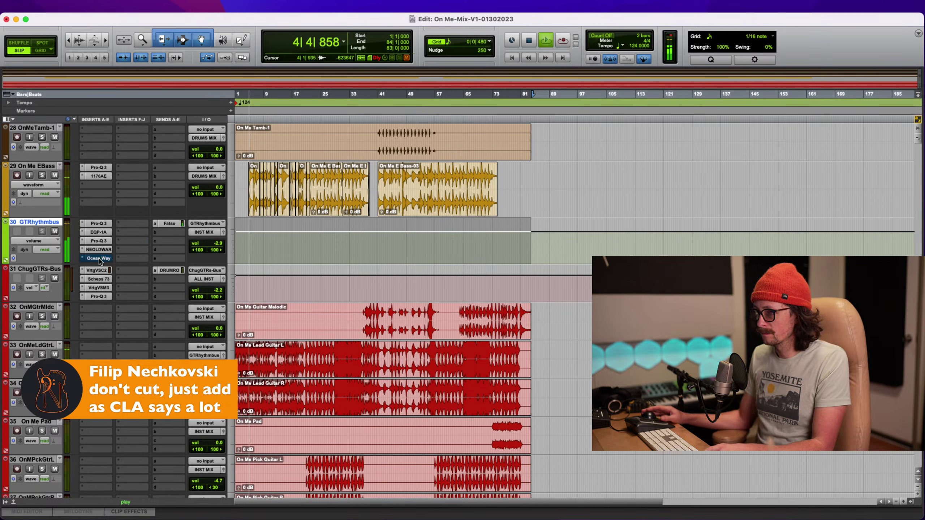
pyautogui.keyDown('super'); pyautogui.click(100, 259); pyautogui.keyUp('super')
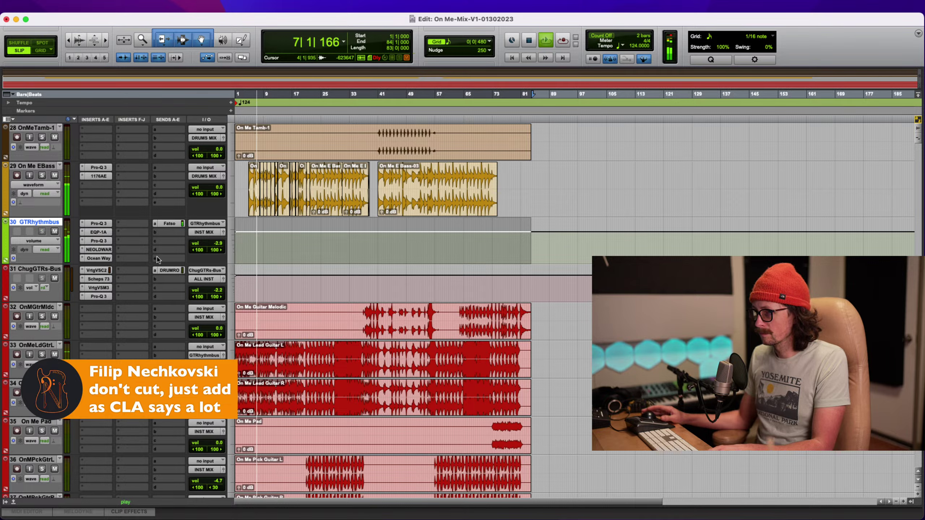
pyautogui.press('space')
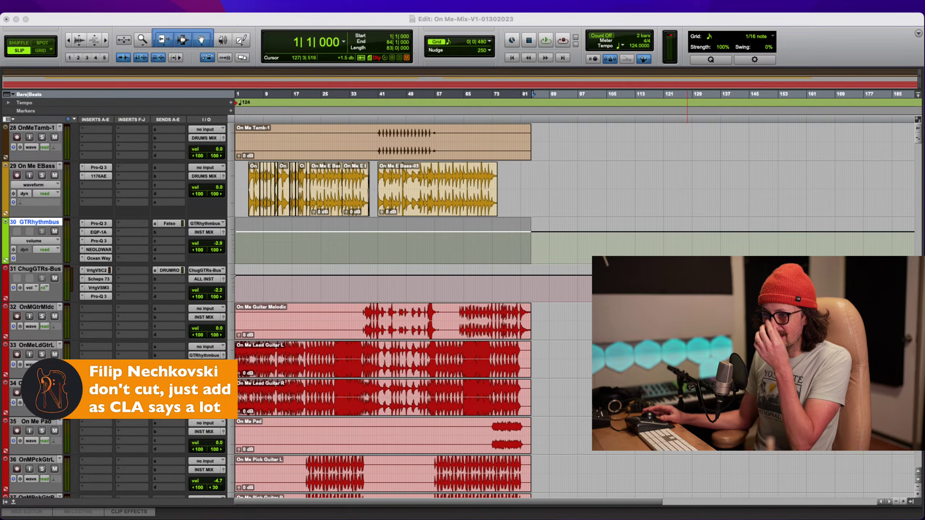
# Remove Ocean Way Studios from the GTRhythmbus track and insert Audio Ease's multichannel Altiverb 7 in the same slot
pyautogui.click(157, 21)
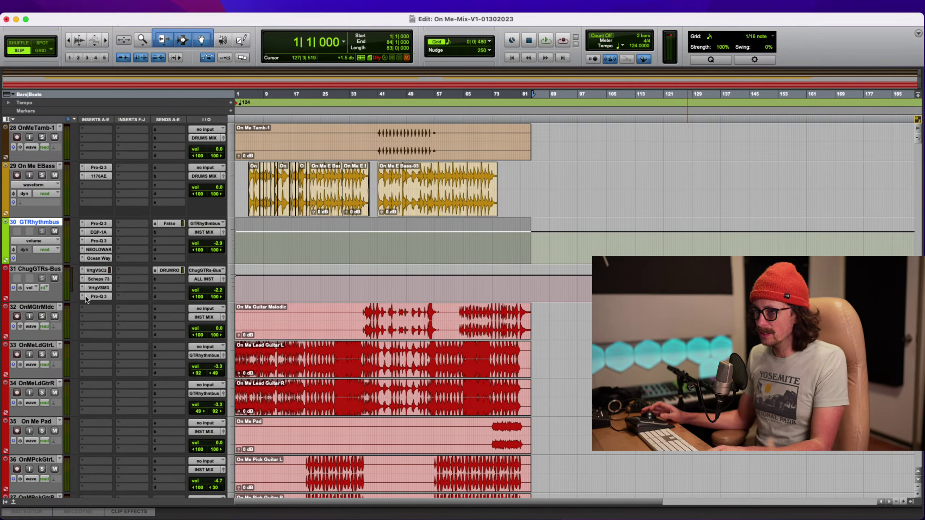
pyautogui.click(94, 259)
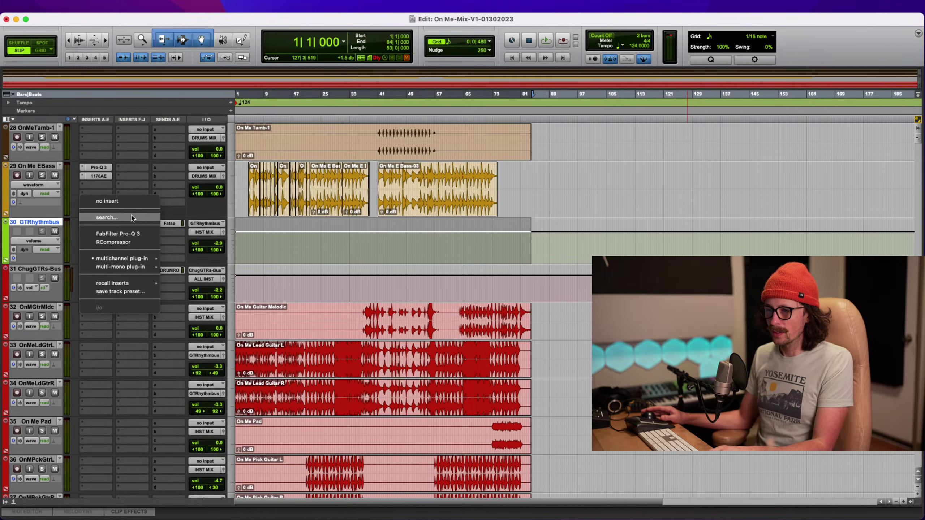
pyautogui.click(96, 203)
pyautogui.click(94, 259)
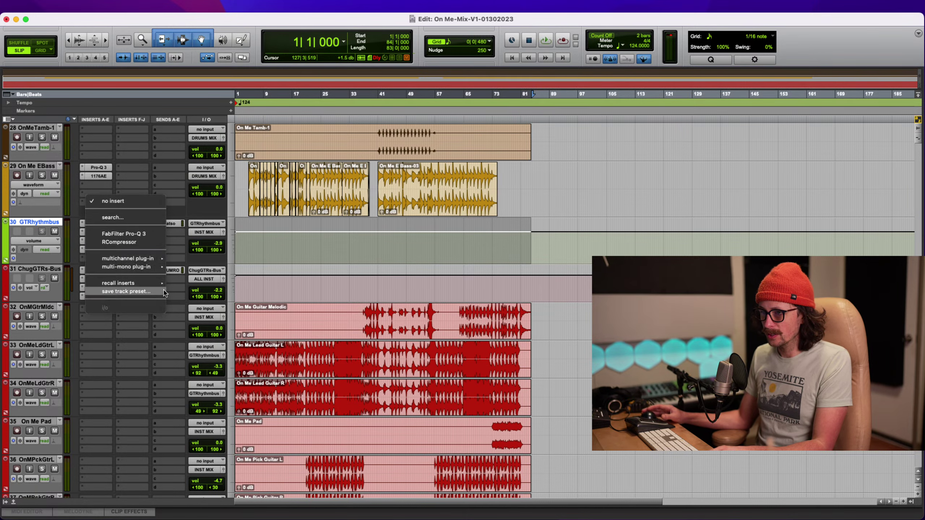
pyautogui.moveTo(128, 258)
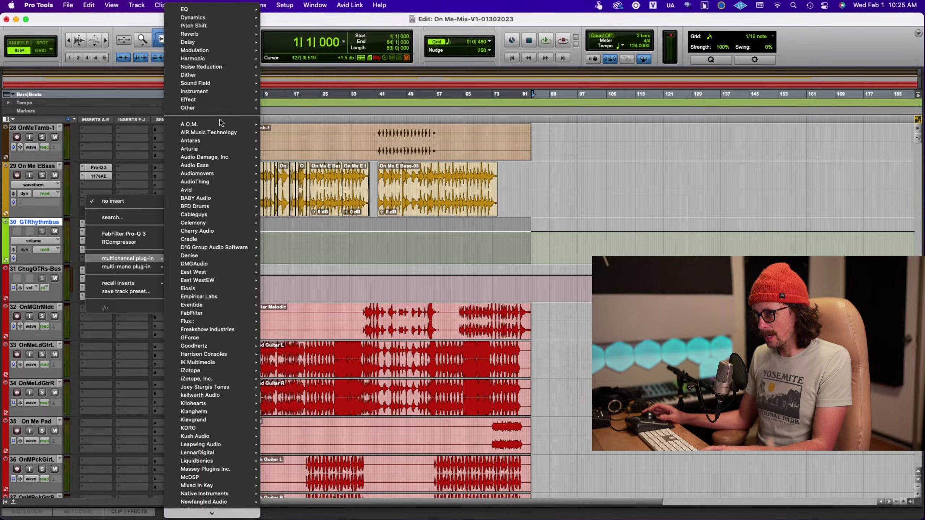
pyautogui.moveTo(218, 166)
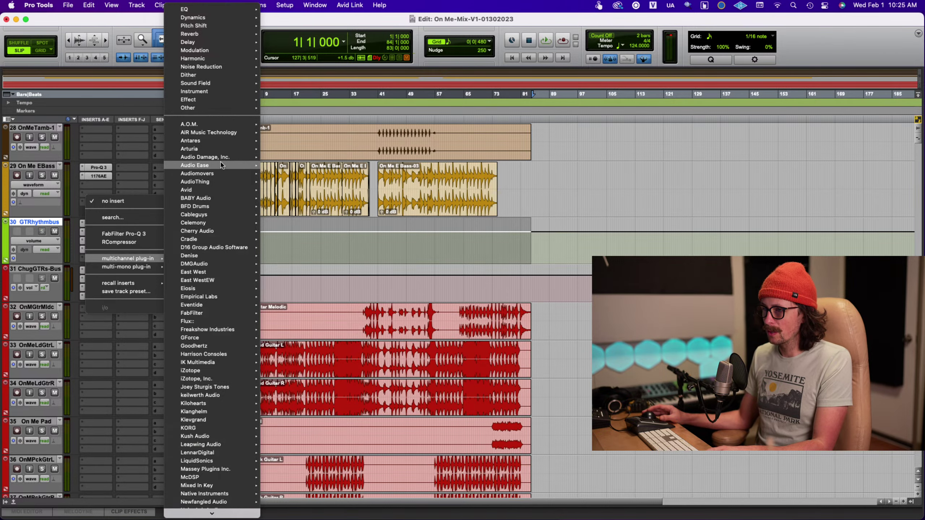
pyautogui.click(272, 168)
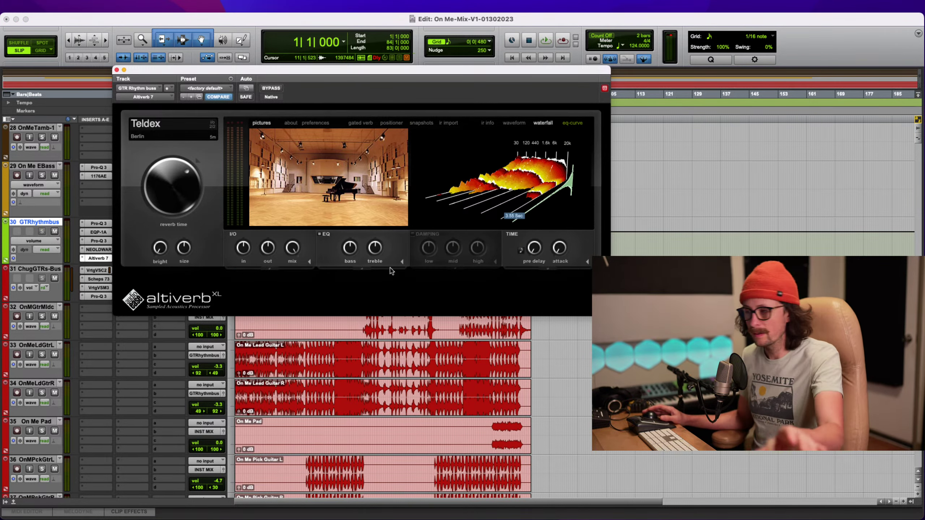
# Browse Altiverb's studio & scoring impulse responses and load the Allaire great hall at 5.15m with stereo input
pyautogui.click(183, 129)
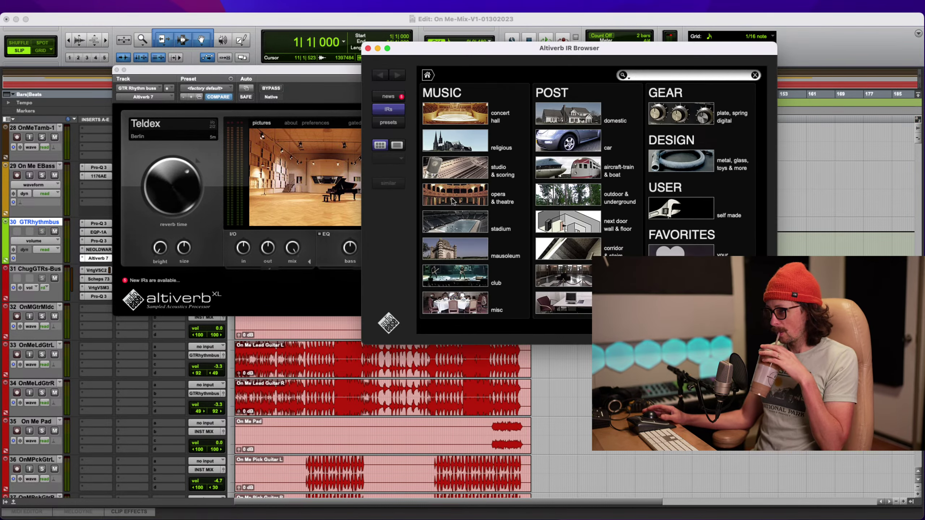
pyautogui.click(477, 175)
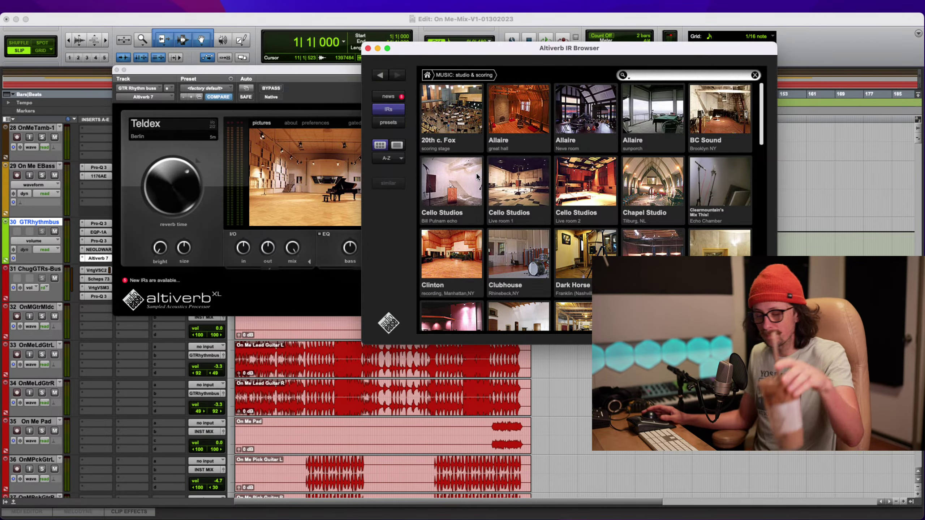
pyautogui.click(599, 149)
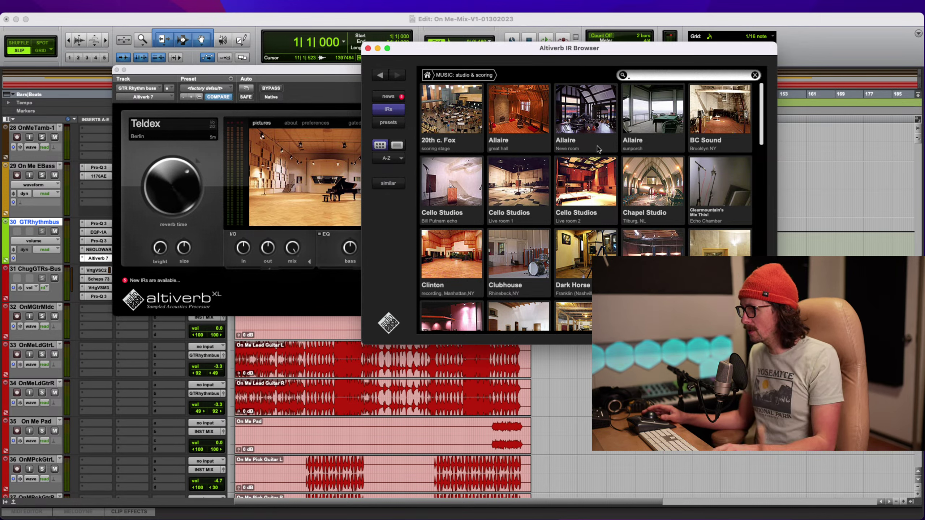
pyautogui.click(514, 122)
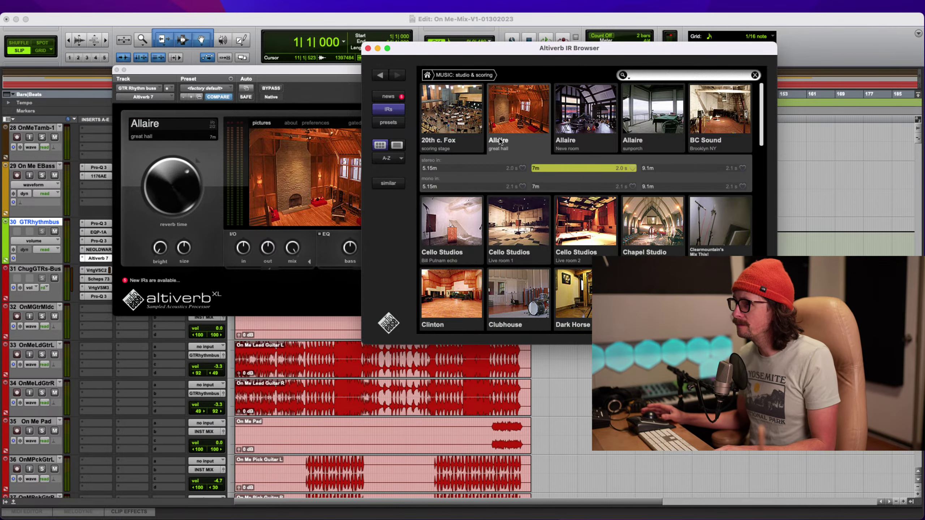
pyautogui.click(453, 170)
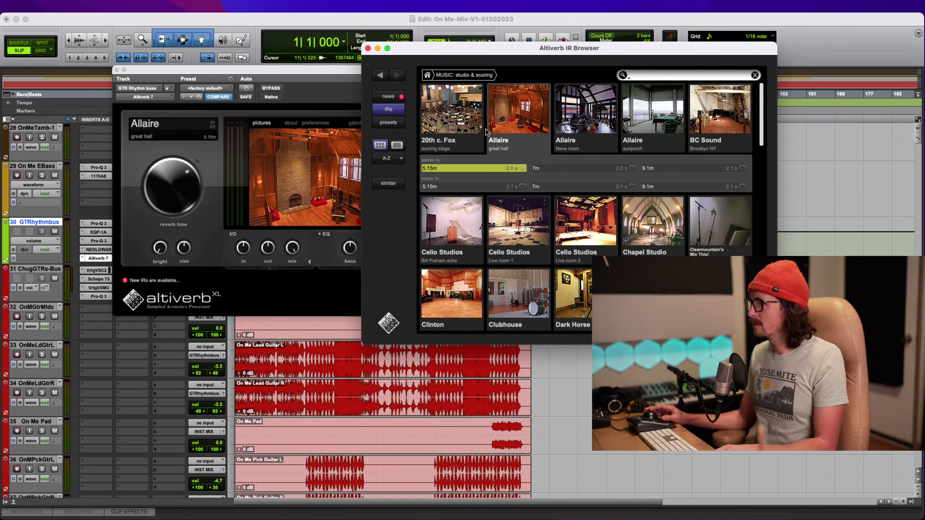
# Try Altiverb's Allaire Neve room, Allaire sunporch and 20th c. Fox scoring stage, and load Cello Studios Bill Putnam echo chamber 2
pyautogui.click(570, 135)
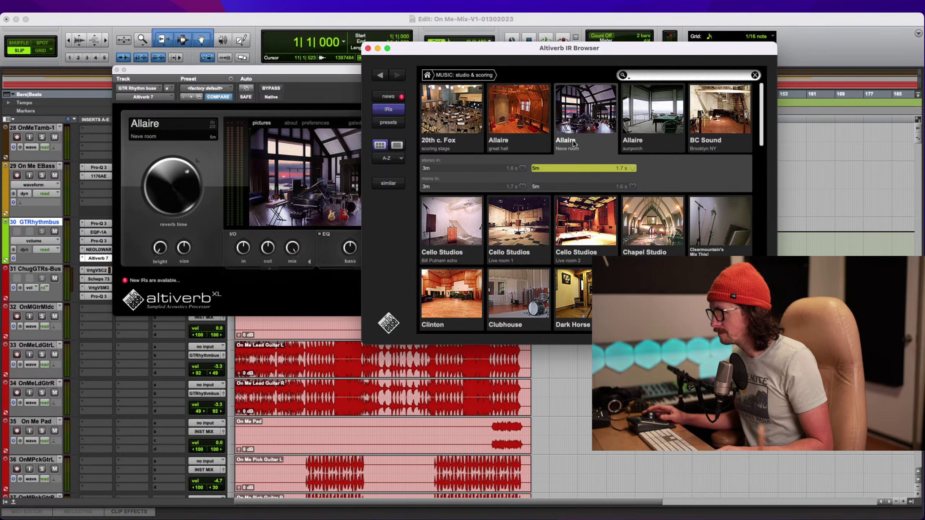
pyautogui.click(652, 108)
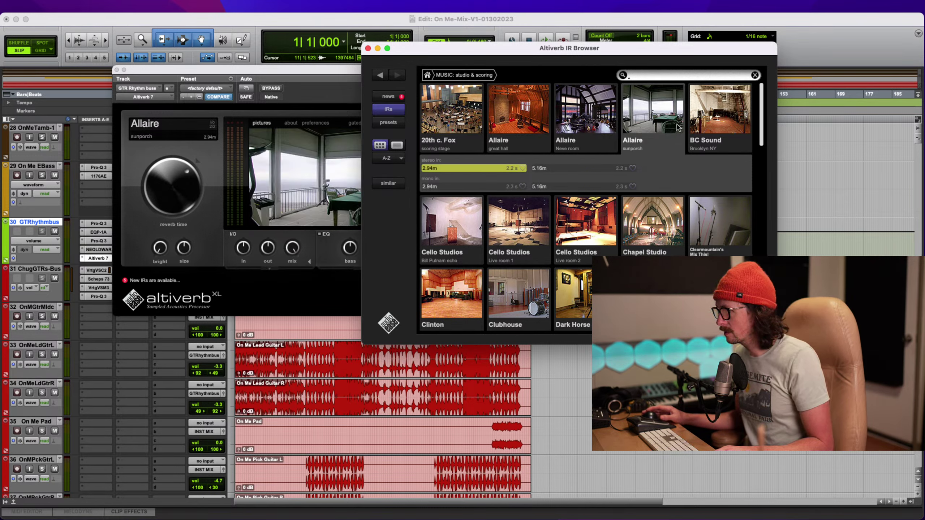
pyautogui.click(705, 116)
pyautogui.click(436, 131)
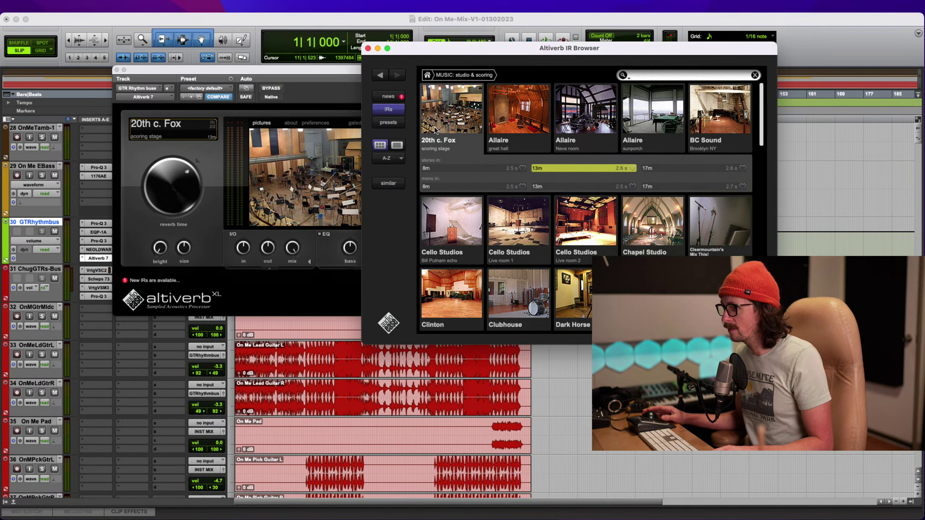
pyautogui.click(456, 245)
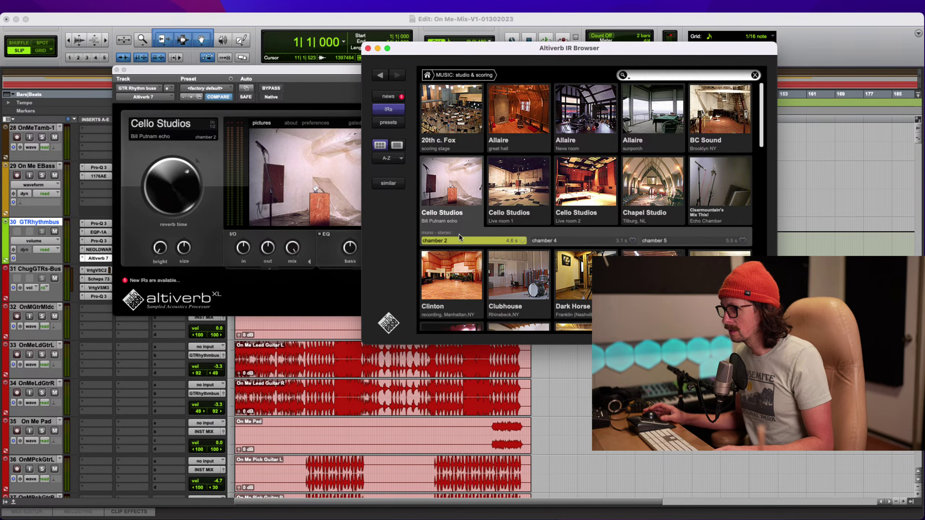
pyautogui.click(514, 187)
pyautogui.click(446, 220)
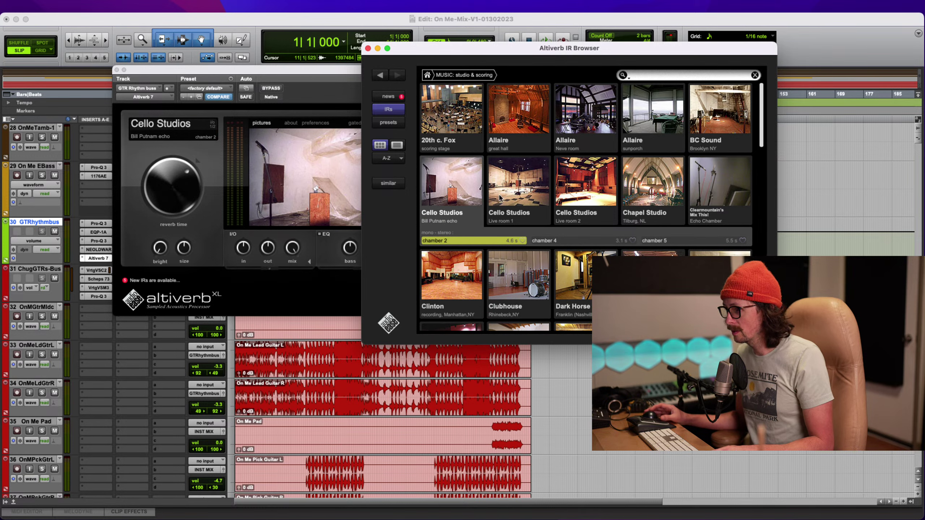
# Lower Altiverb's dry/wet mix to about 21% wet, fine-tuning it during playback, and close the plug-in and stop playback
pyautogui.click(214, 228)
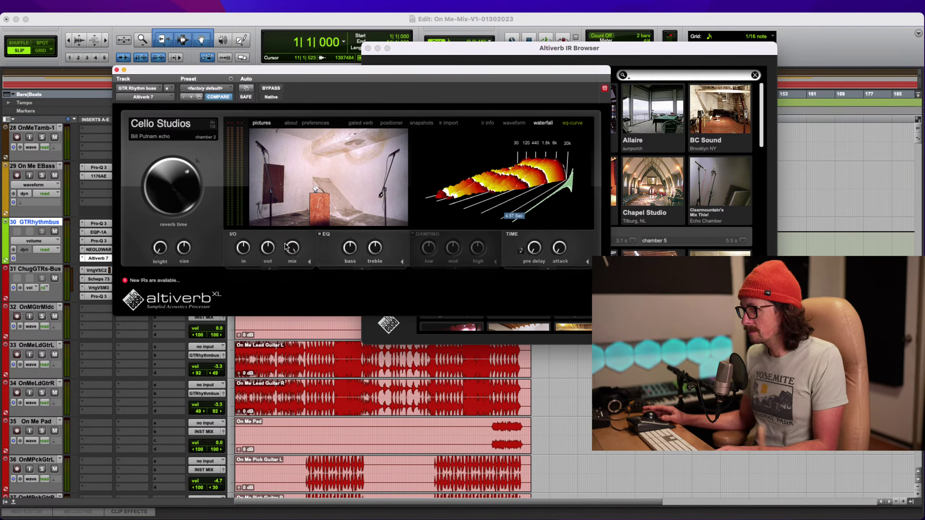
pyautogui.moveTo(290, 253); pyautogui.dragTo(279, 358)
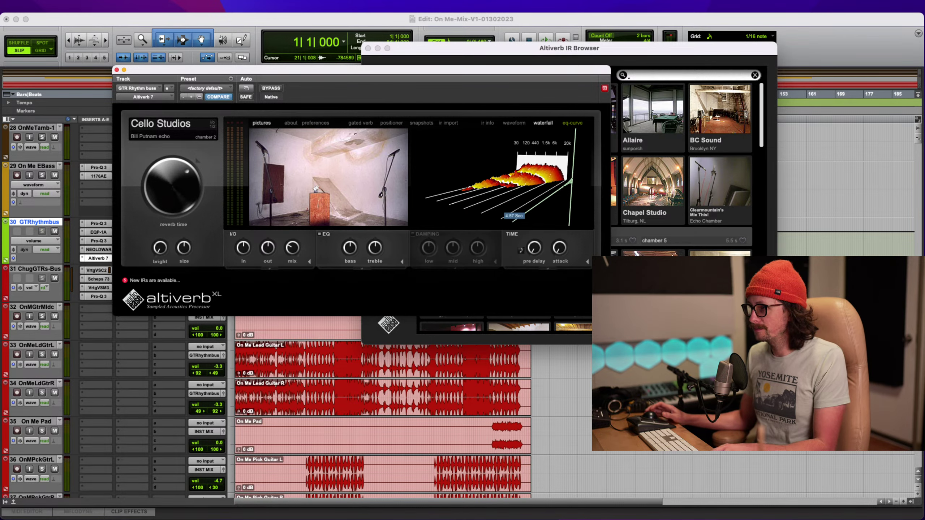
pyautogui.press('super+Tab')
pyautogui.press('space')
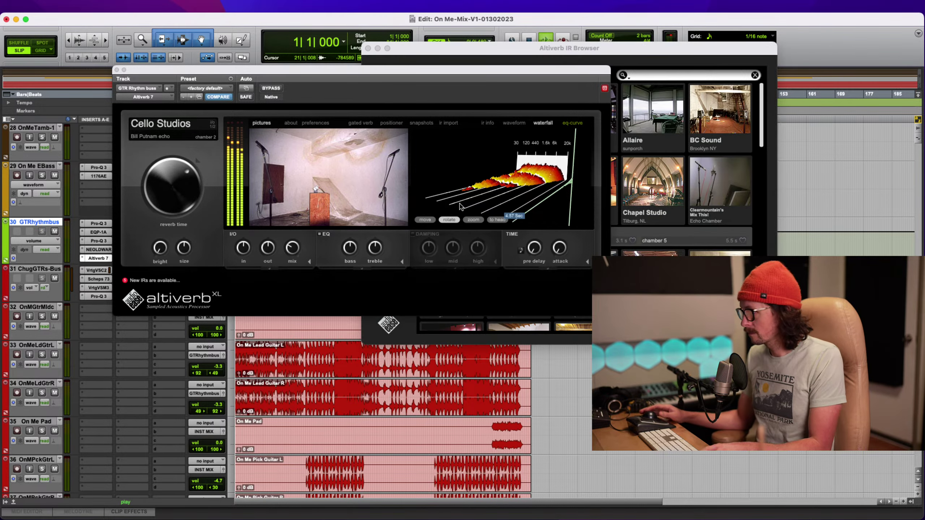
pyautogui.moveTo(291, 250)
pyautogui.mouseDown()
pyautogui.moveTo(283, 216)
pyautogui.moveTo(278, 242)
pyautogui.moveTo(290, 249)
pyautogui.mouseUp()
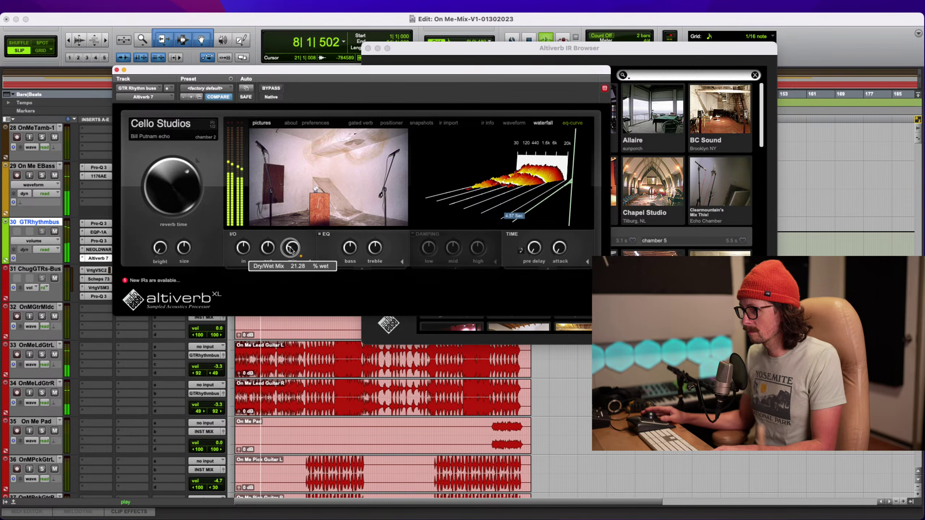
pyautogui.click(117, 70)
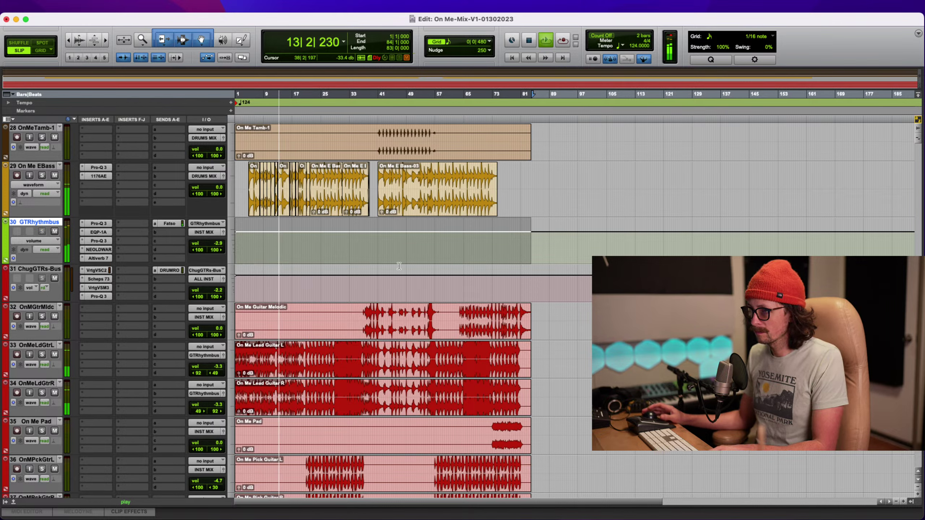
pyautogui.press('space')
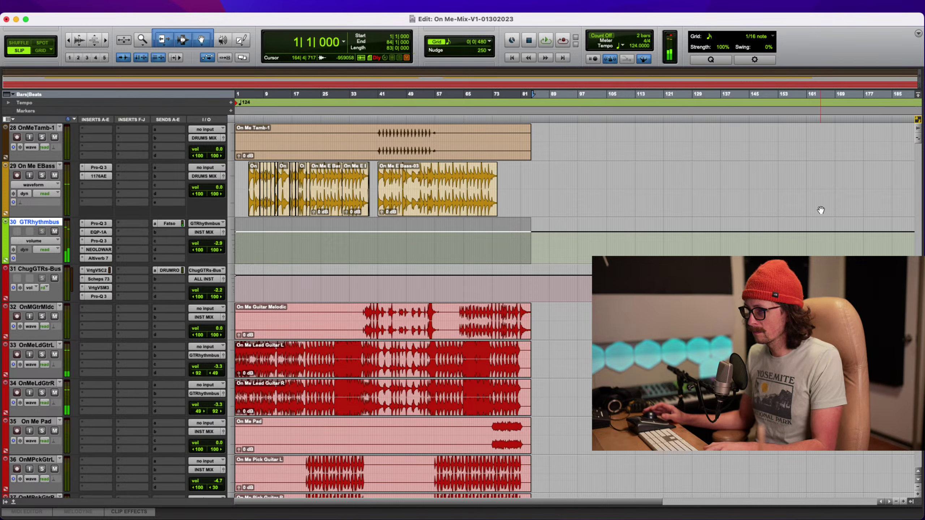
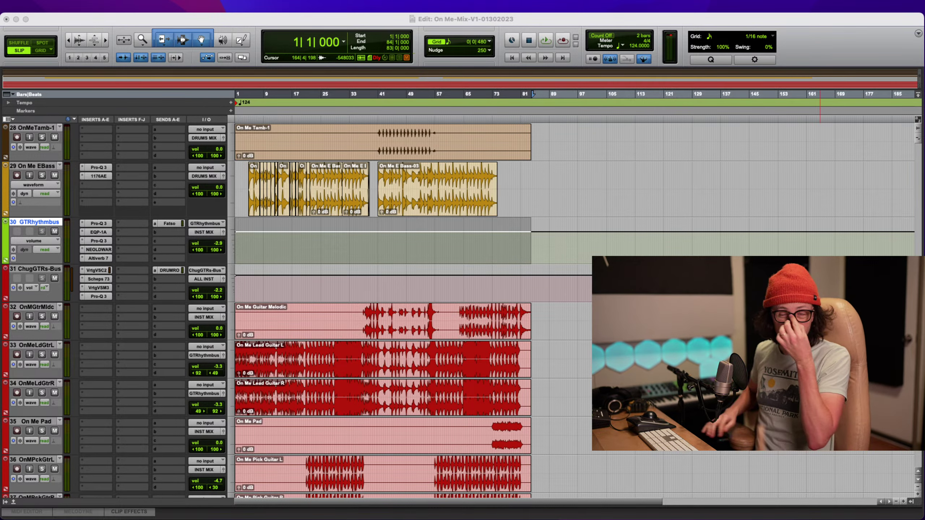
# Reopen Altiverb 7 on the GTRhythmbus track to review its settings and close it again
pyautogui.click(128, 237)
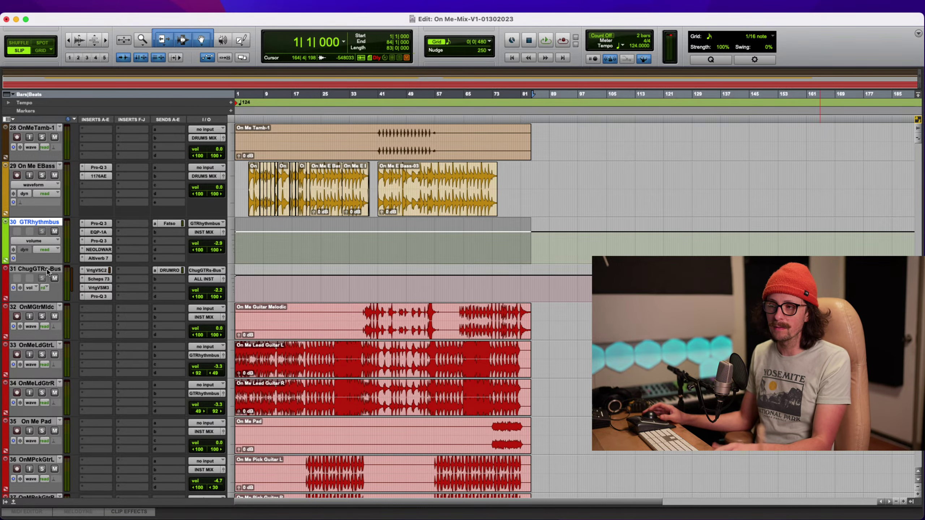
pyautogui.click(96, 258)
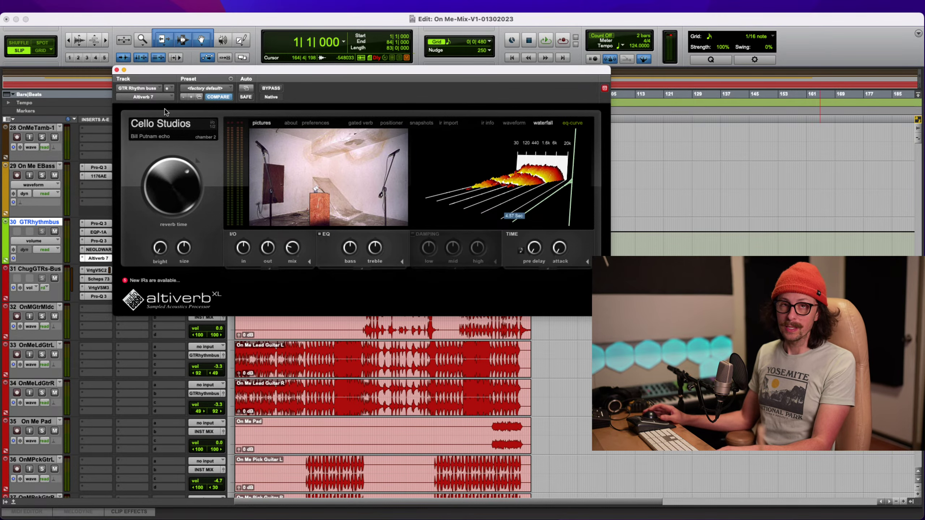
pyautogui.click(117, 70)
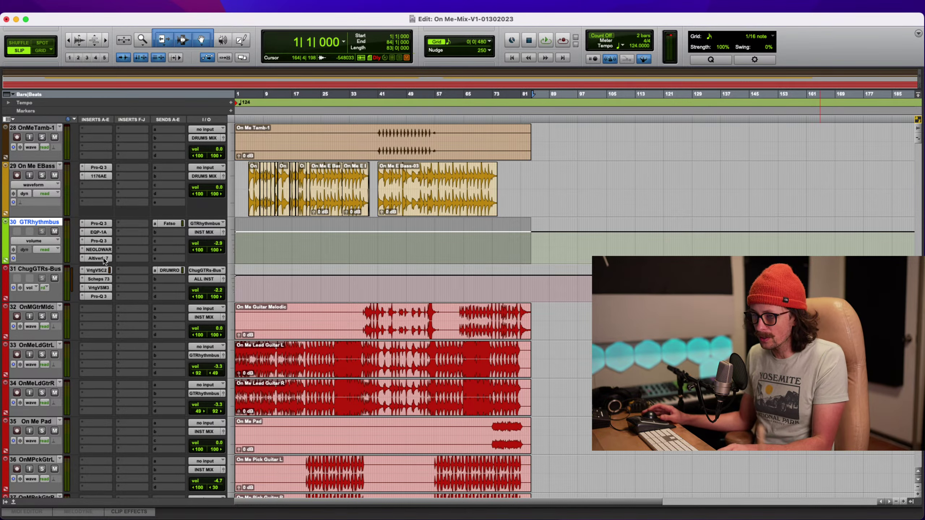
# Select the ChugGTRs-Bus track and increase the track heights of GTRhythmbus and ChugGTRs-Bus
pyautogui.click(53, 265)
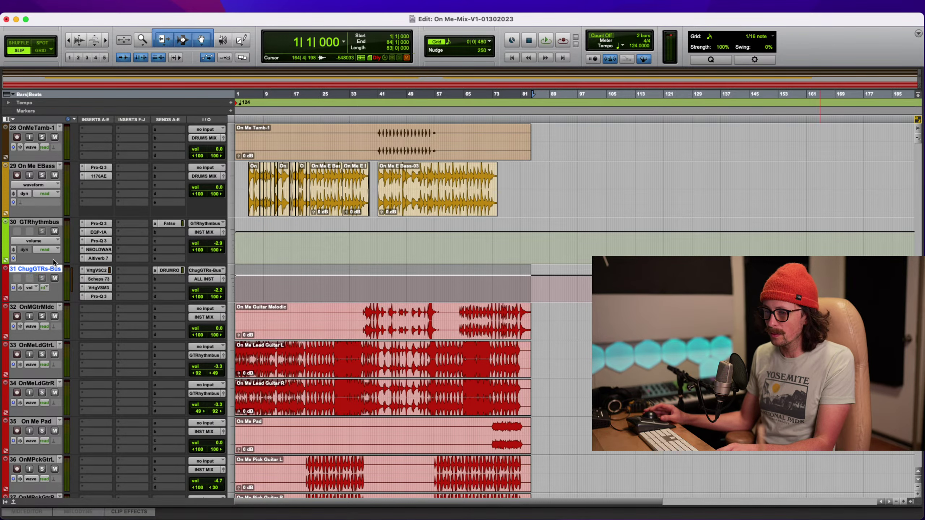
pyautogui.moveTo(51, 265); pyautogui.dragTo(50, 276)
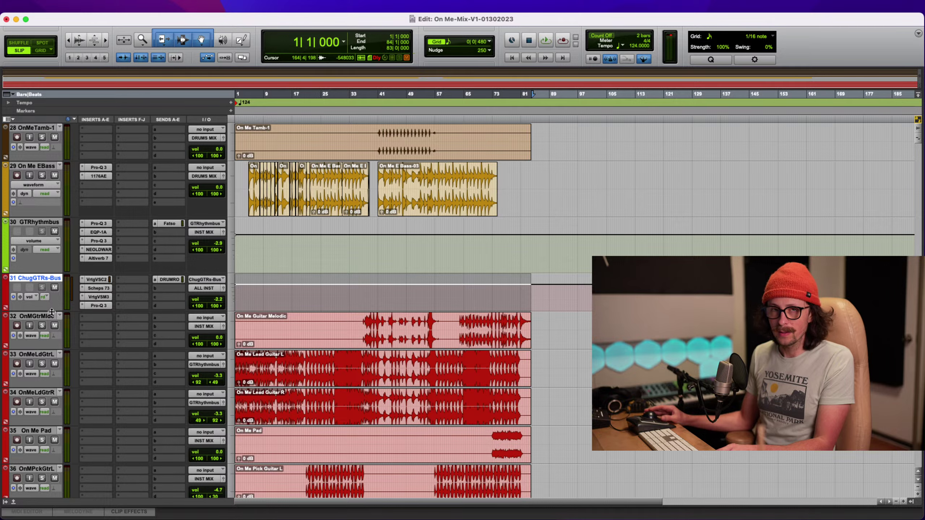
pyautogui.moveTo(51, 310); pyautogui.dragTo(48, 324)
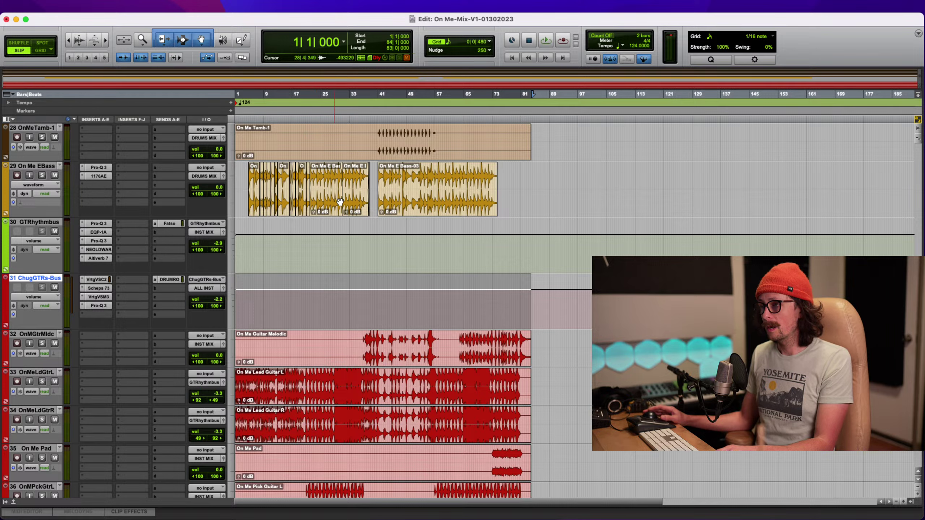
# Select the On Me Lead Guitar L and R audio together from about bar 12 to bar 38
pyautogui.click(354, 204)
pyautogui.click(328, 199)
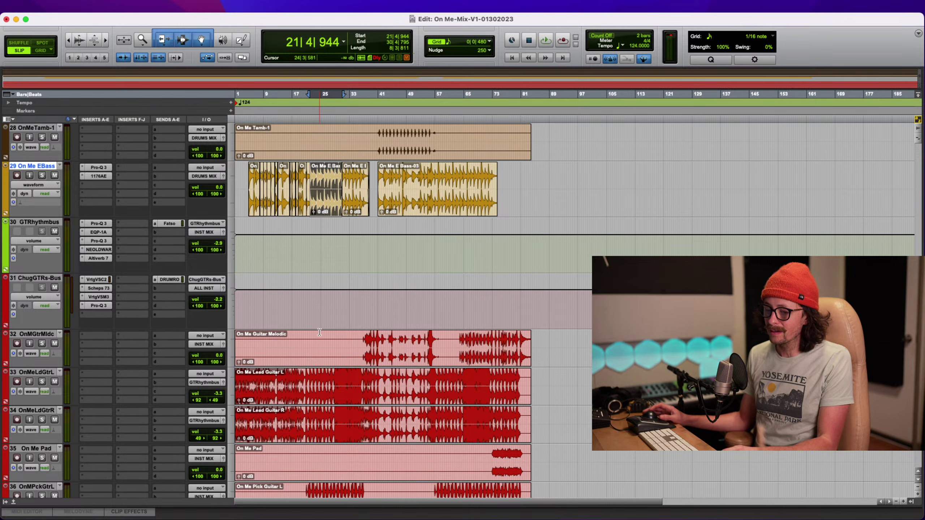
pyautogui.press('super+equal')
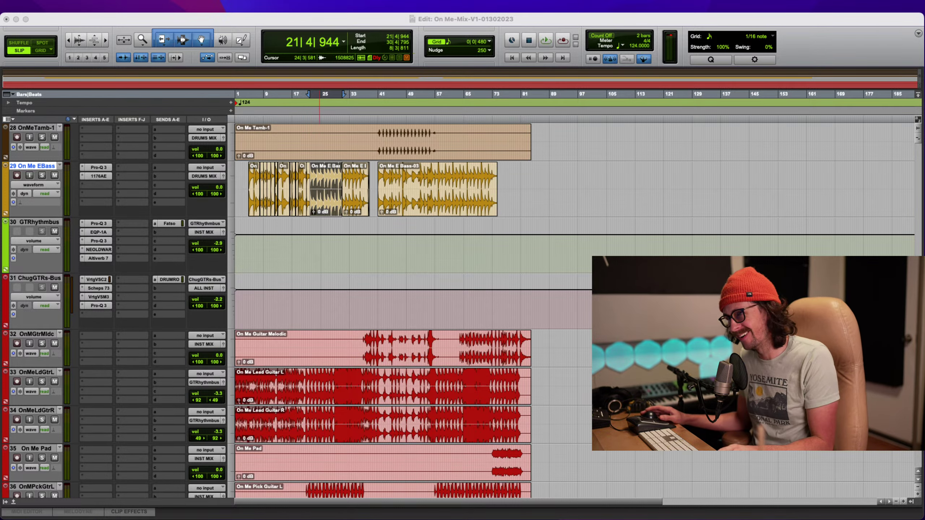
pyautogui.click(223, 17)
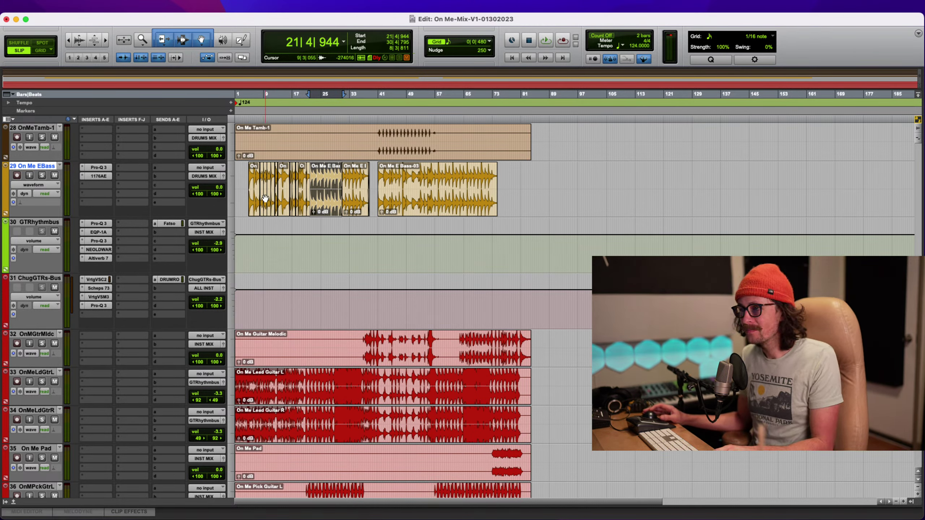
pyautogui.click(251, 207)
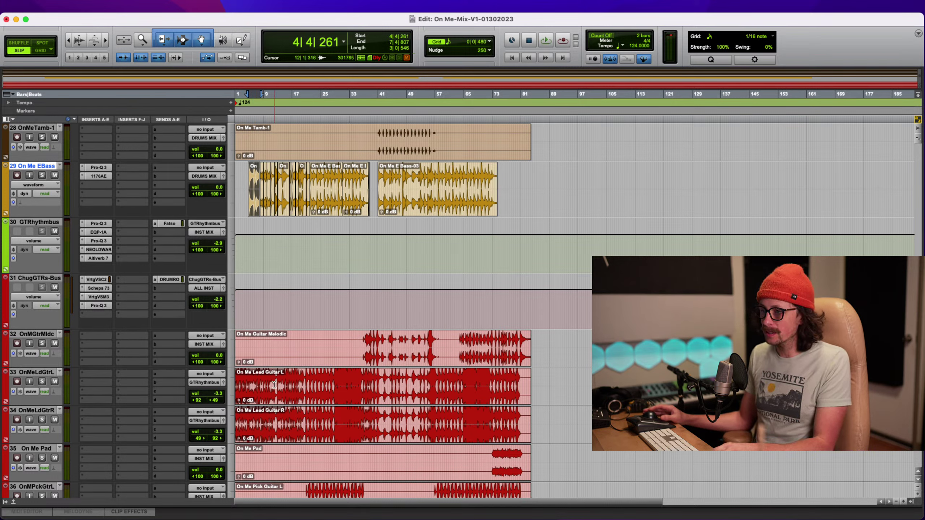
pyautogui.moveTo(276, 383); pyautogui.dragTo(368, 425)
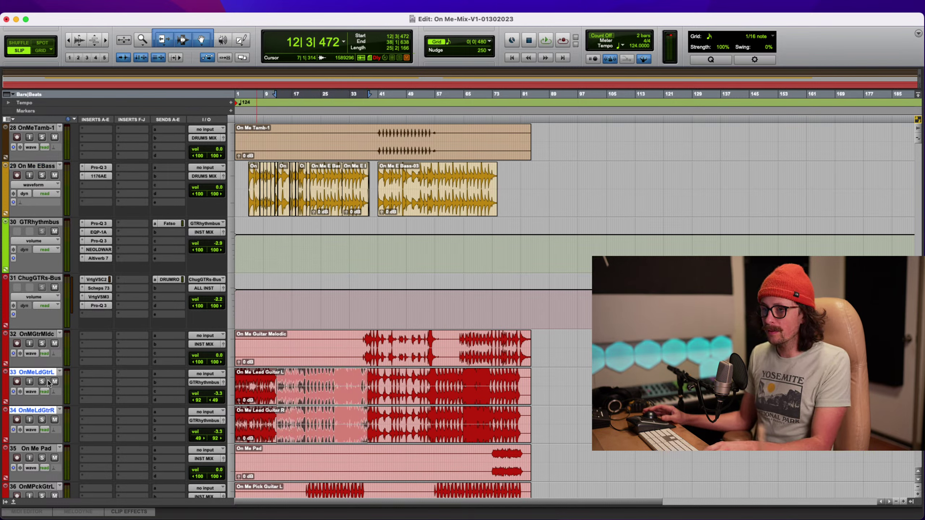
# Review the first Pro-Q 3 on GTRhythmbus and play the selection comparing the Pultec EQP-1A active and bypassed, leaving it active
pyautogui.click(95, 224)
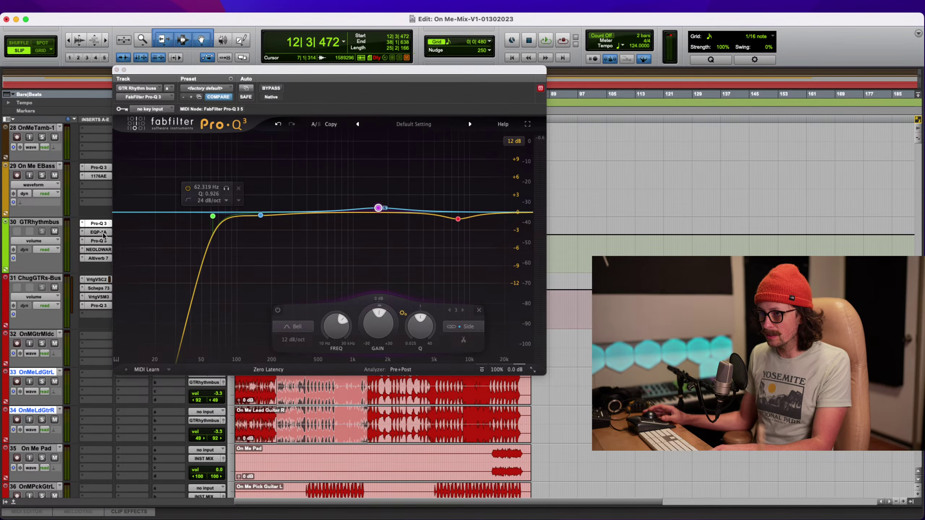
pyautogui.click(98, 232)
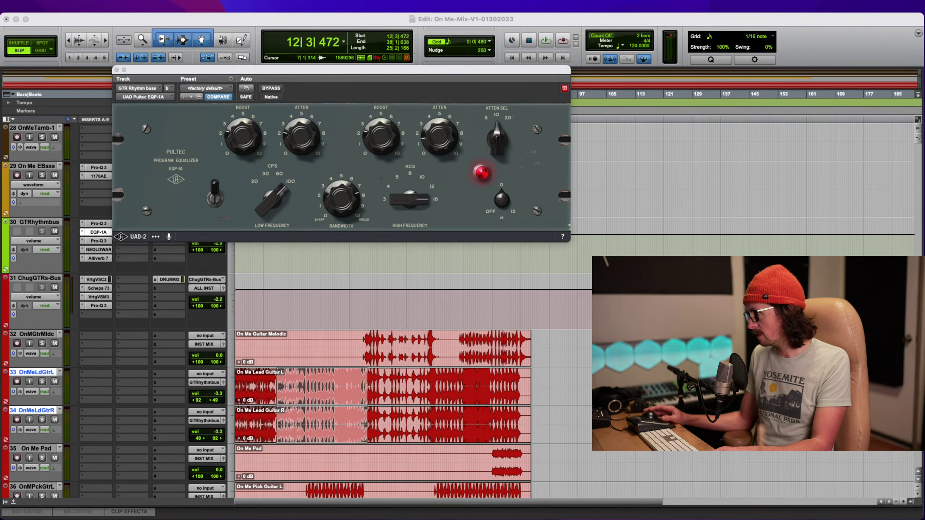
pyautogui.click(826, 31)
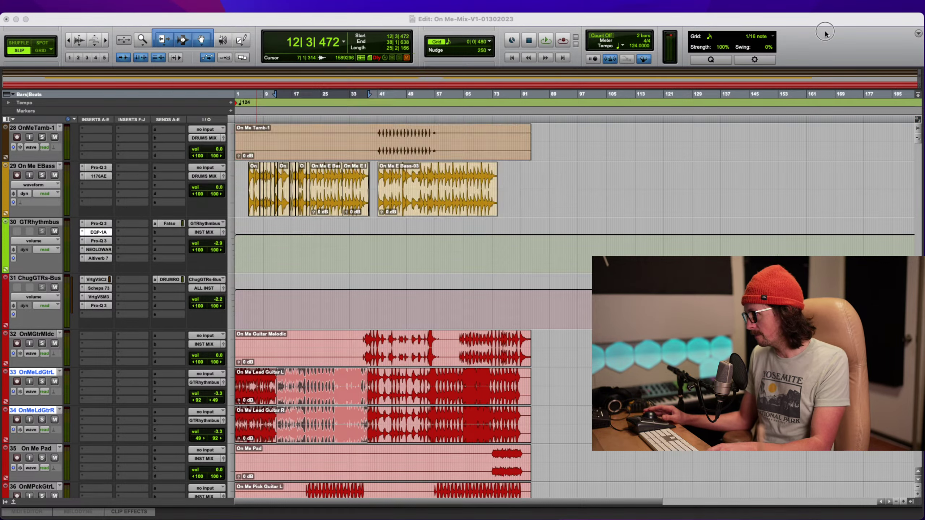
pyautogui.press('space')
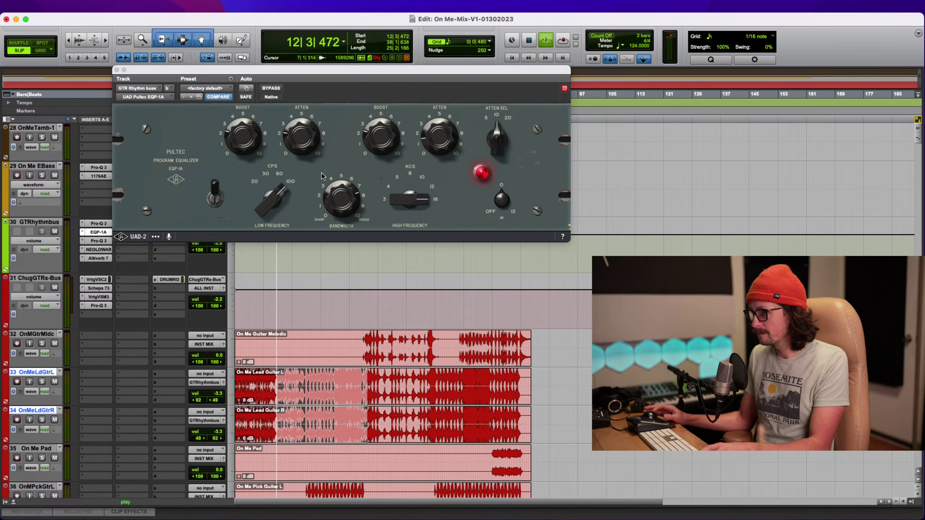
pyautogui.click(275, 88)
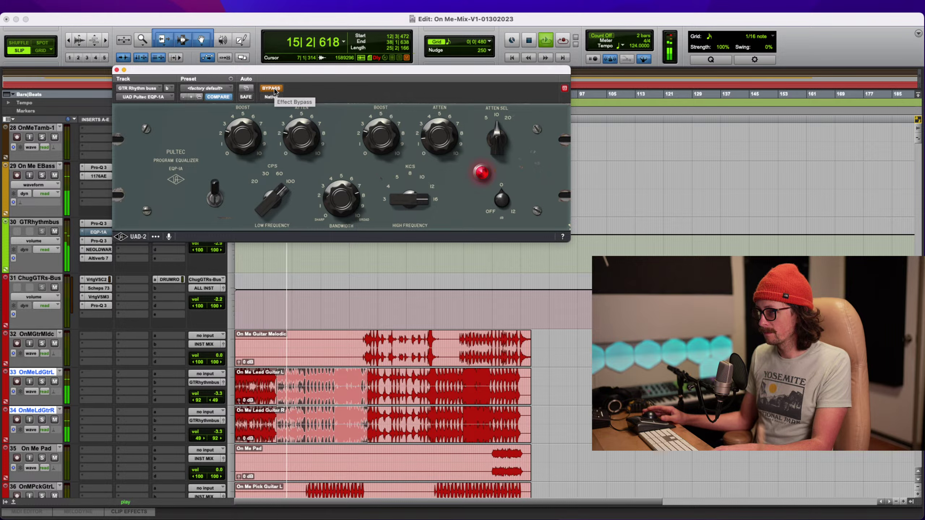
pyautogui.click(272, 88)
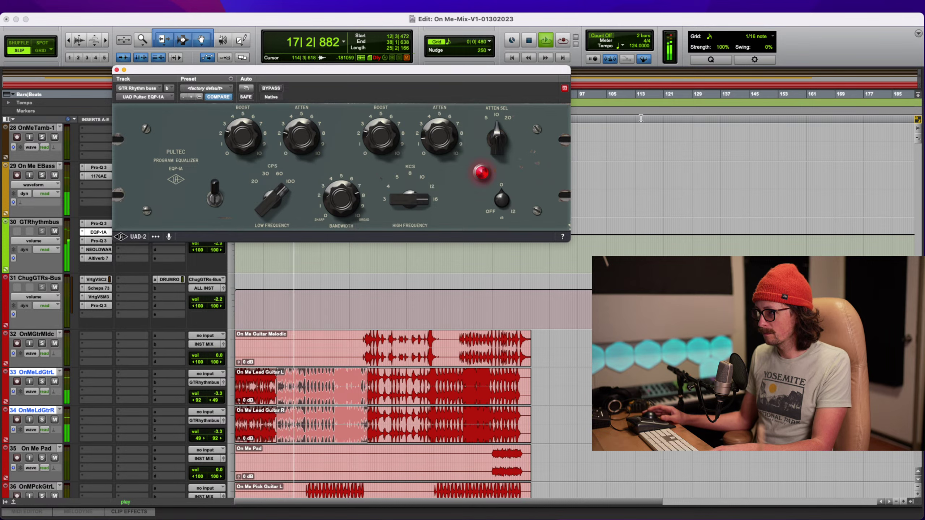
pyautogui.press('space')
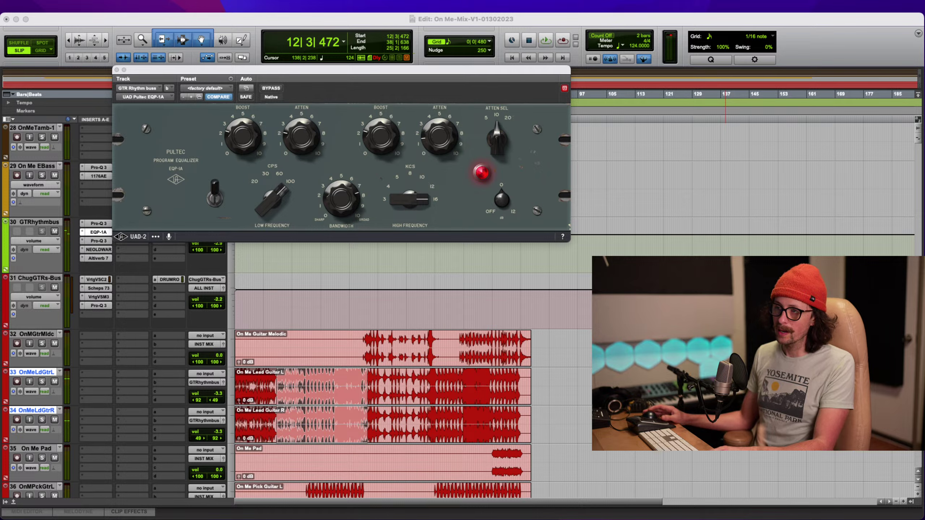
pyautogui.click(194, 23)
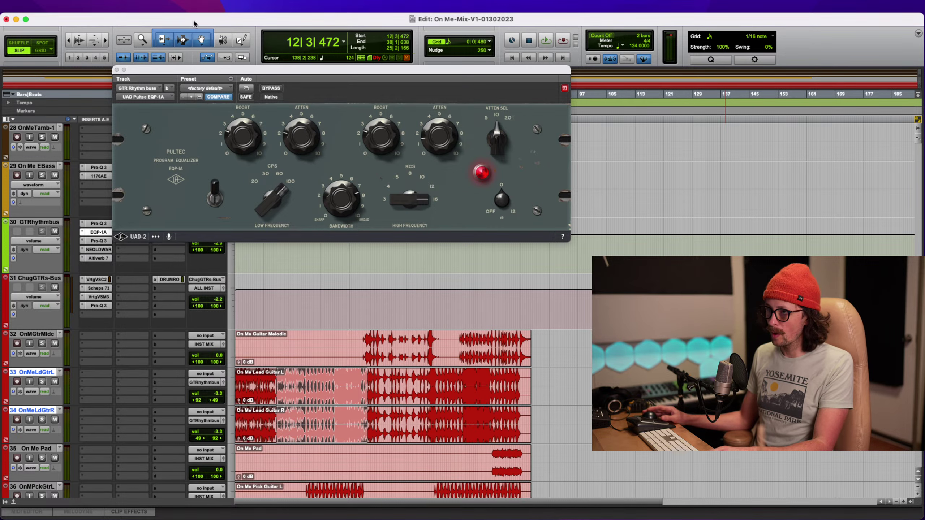
pyautogui.click(116, 69)
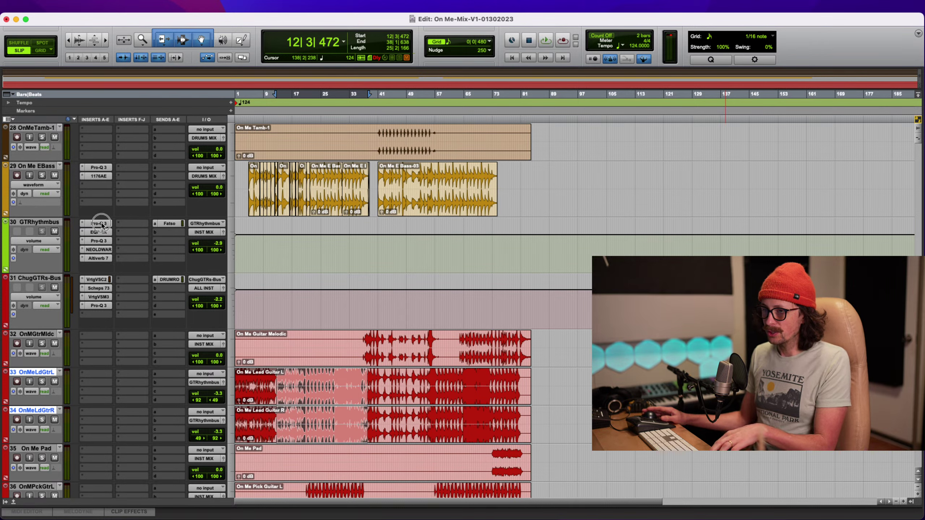
# Play the selection to compare the sound with all five GTRhythmbus inserts bypassed and active
pyautogui.moveTo(102, 225); pyautogui.dragTo(96, 258)
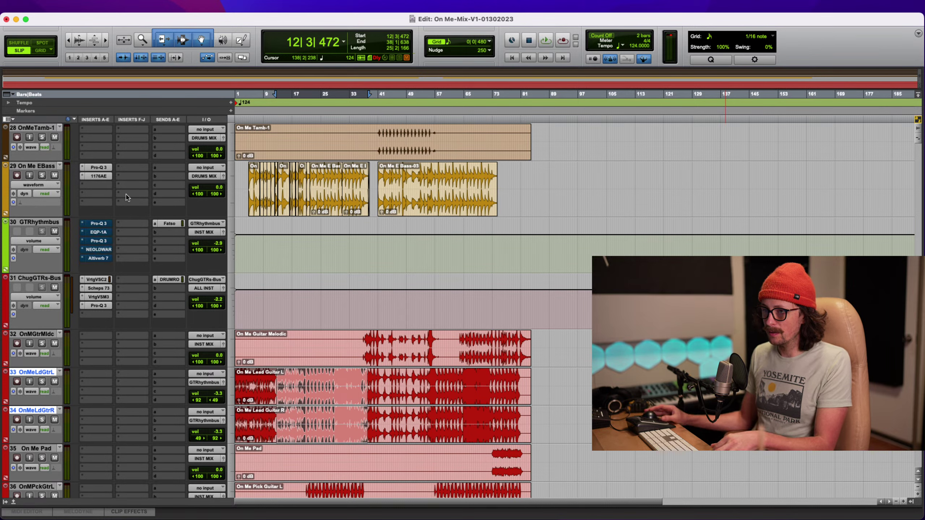
pyautogui.press('super+equal')
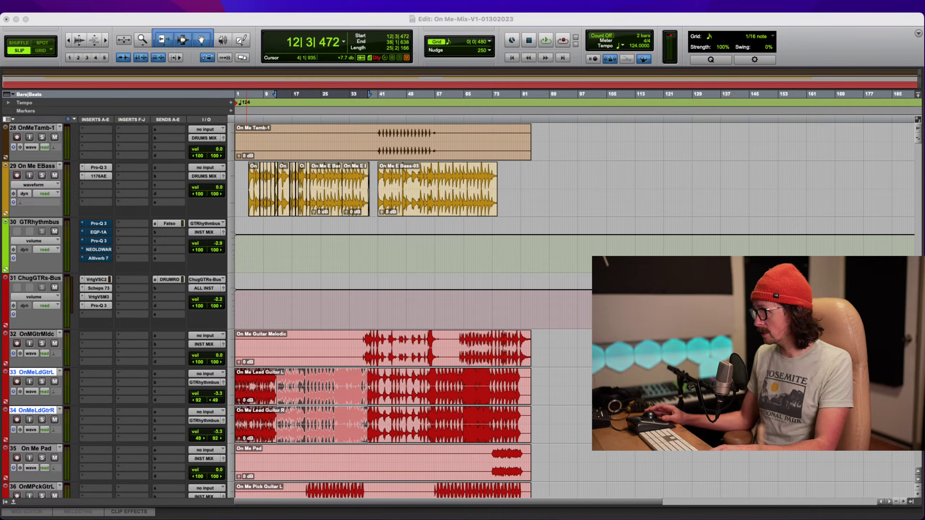
pyautogui.press('super+equal')
pyautogui.press('space')
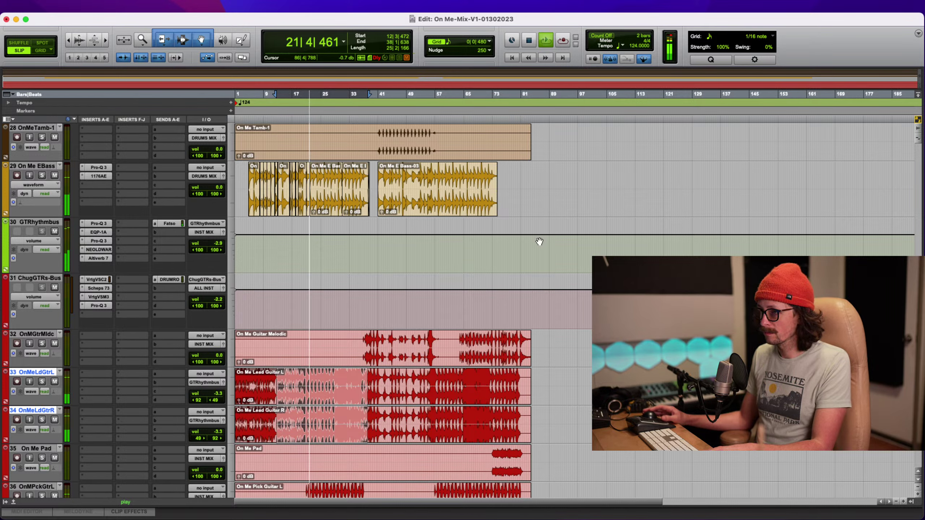
# Adjust the Level of NEOLD Warble on GTRhythmbus while playing the selected guitar section
pyautogui.press('space')
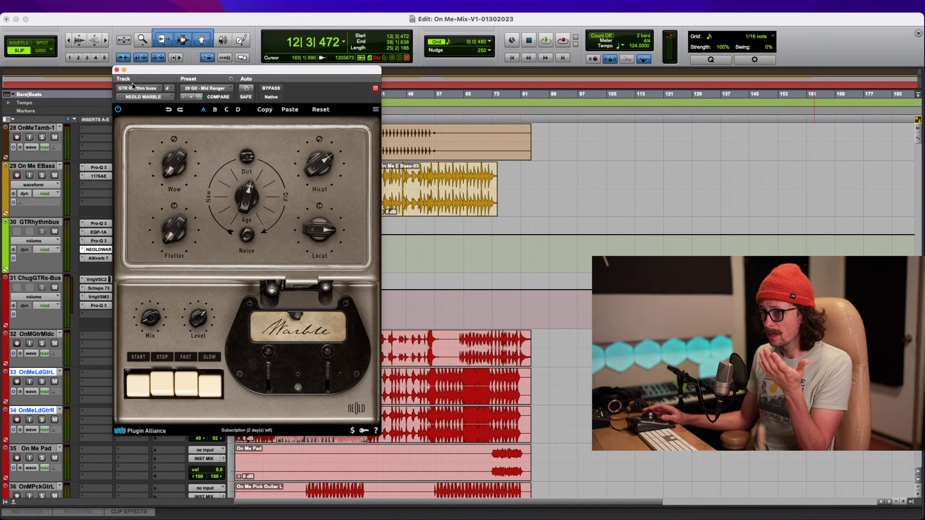
pyautogui.moveTo(201, 329); pyautogui.dragTo(196, 328)
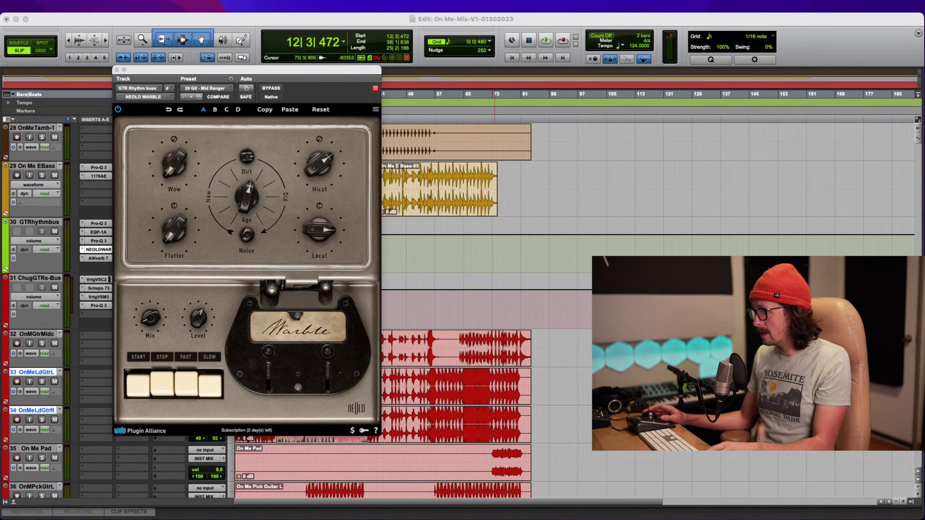
pyautogui.click(803, 48)
pyautogui.press('space')
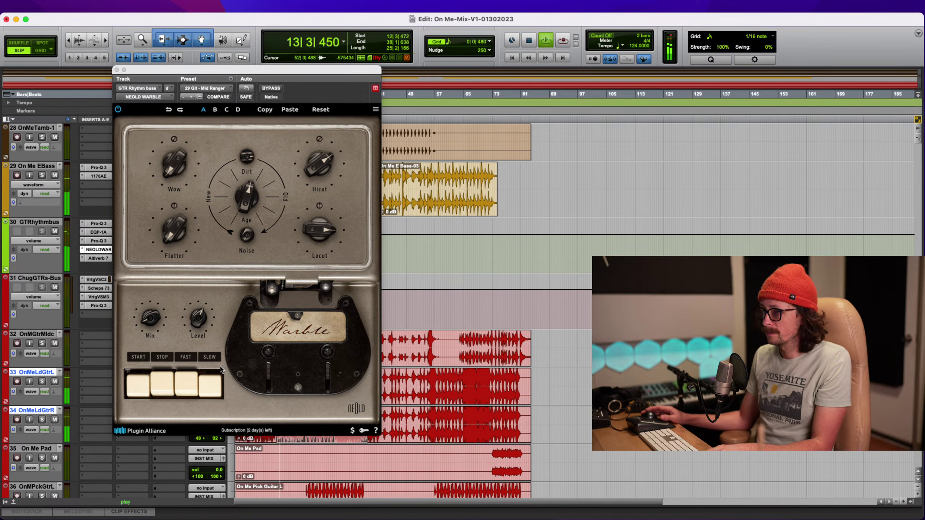
pyautogui.click(195, 324)
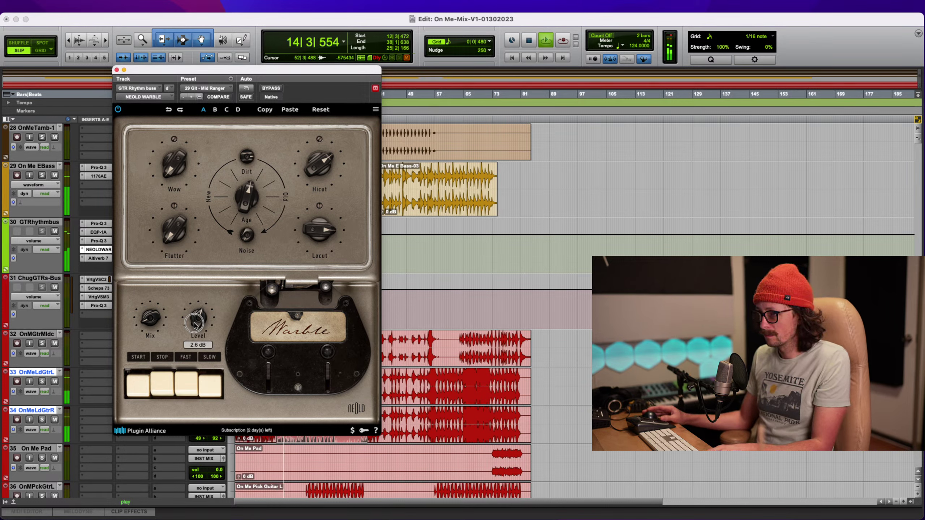
pyautogui.moveTo(194, 324); pyautogui.dragTo(192, 303)
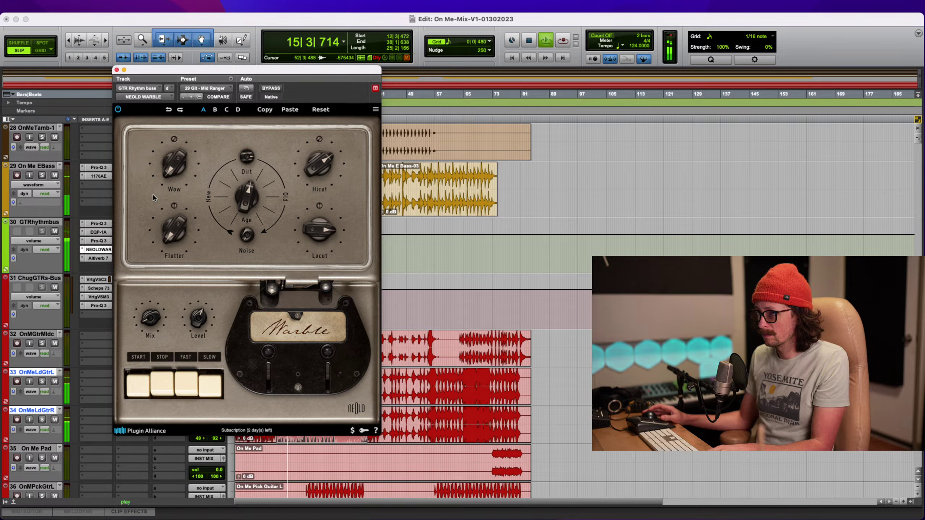
# Compare the guitar bus with NEOLD Warble bypassed and active during playback, leaving it active and closing the plug-in
pyautogui.click(270, 89)
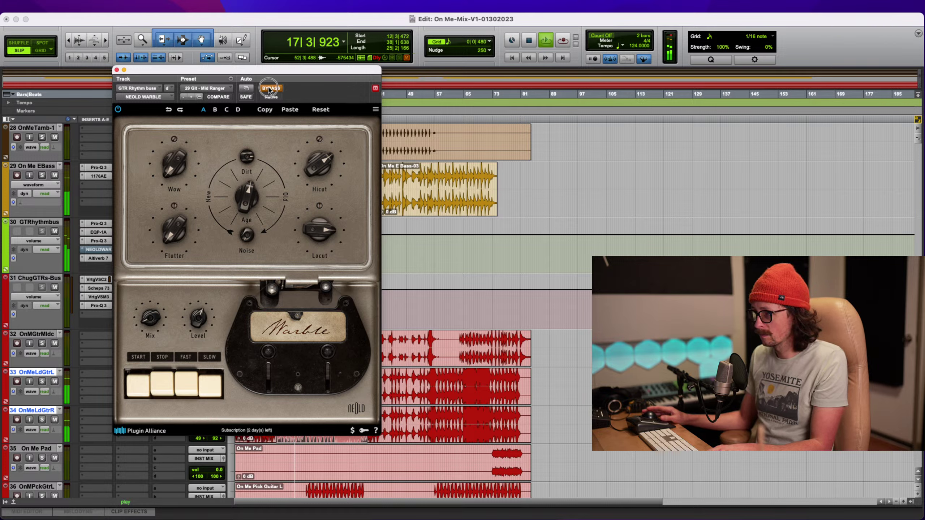
pyautogui.click(270, 88)
pyautogui.click(116, 70)
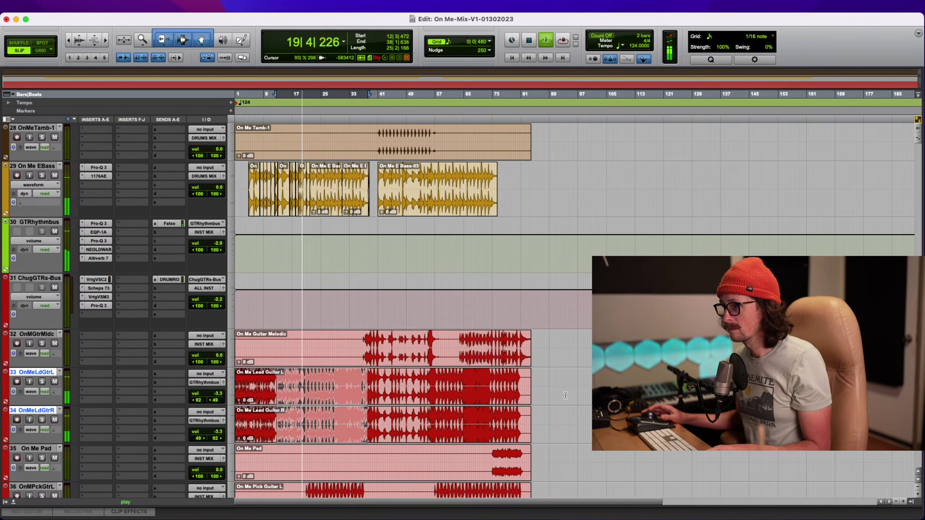
pyautogui.press('space')
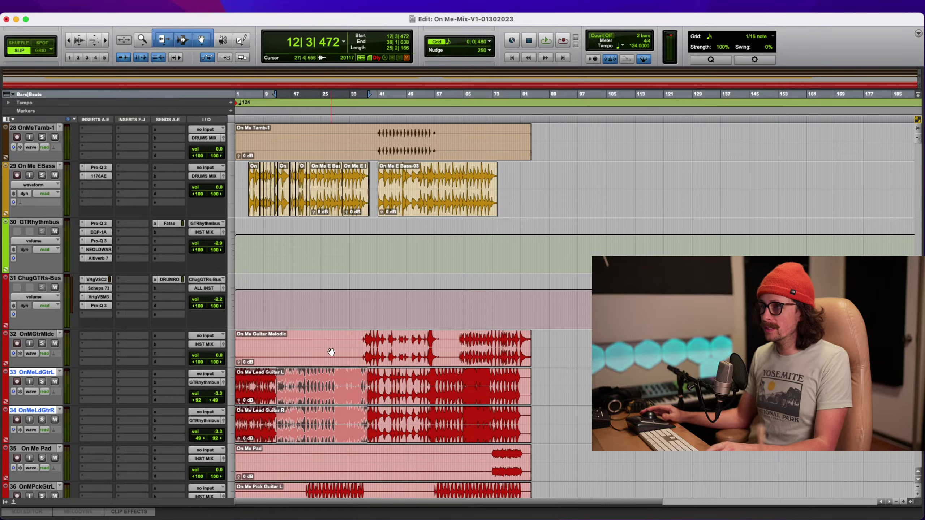
# Place the playback start on the verse vocal track late in bar 4, just before the first vocal phrase
pyautogui.click(255, 385)
pyautogui.scroll(-6, 256, 385)
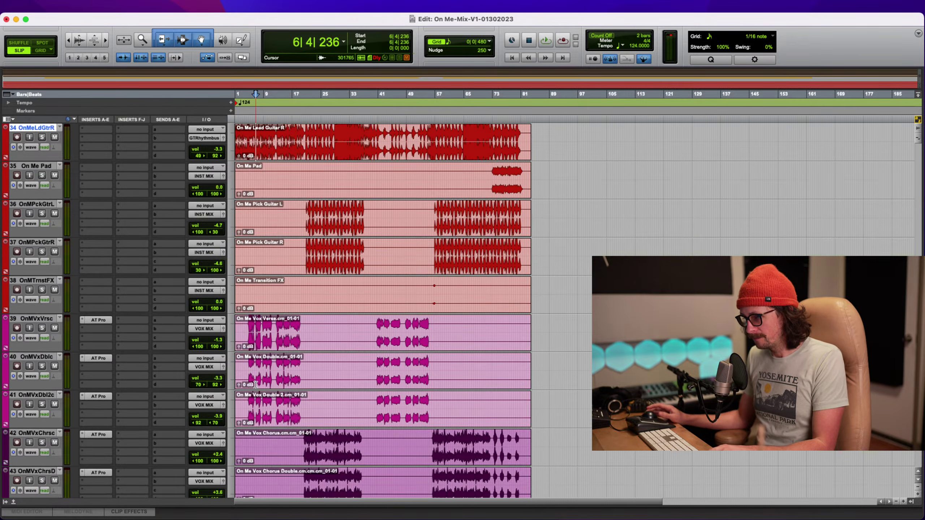
pyautogui.click(247, 326)
pyautogui.press('space')
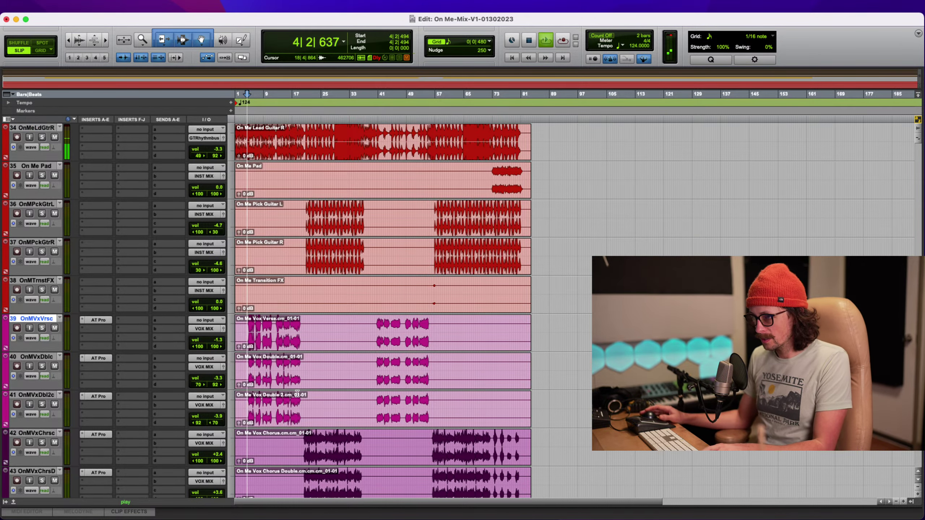
pyautogui.press('space')
pyautogui.press('t')
pyautogui.press('t')
pyautogui.press('t')
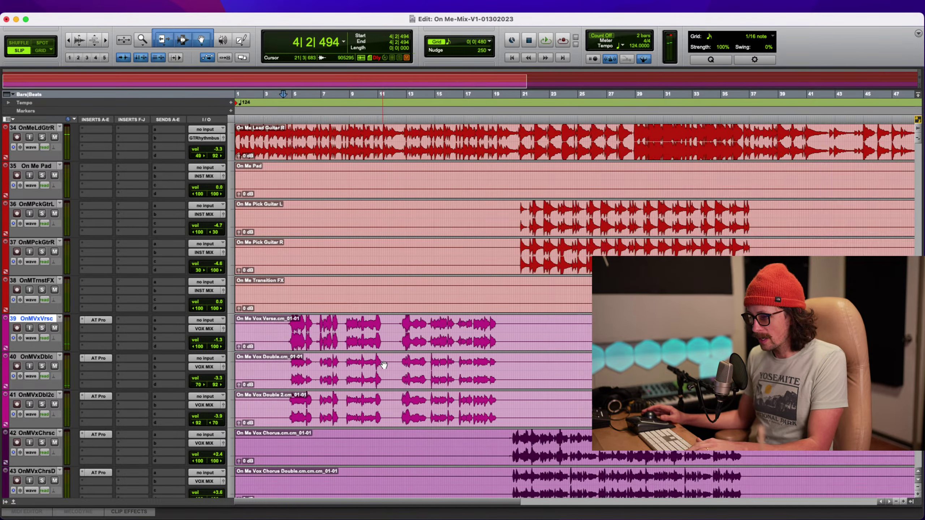
pyautogui.click(341, 327)
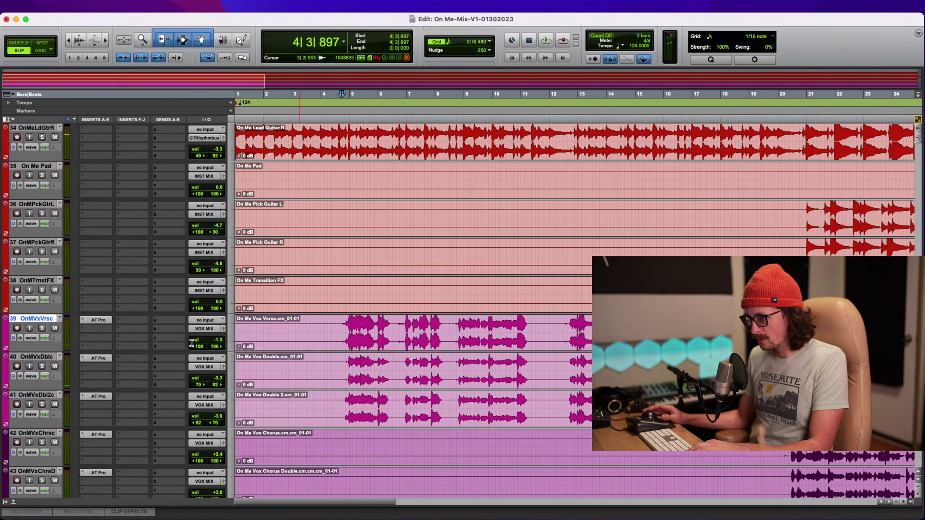
# Rename the verse vocal track as "lead vox" and move the Double 2 vocal track directly beneath it
pyautogui.doubleClick(50, 322)
pyautogui.write('leav')
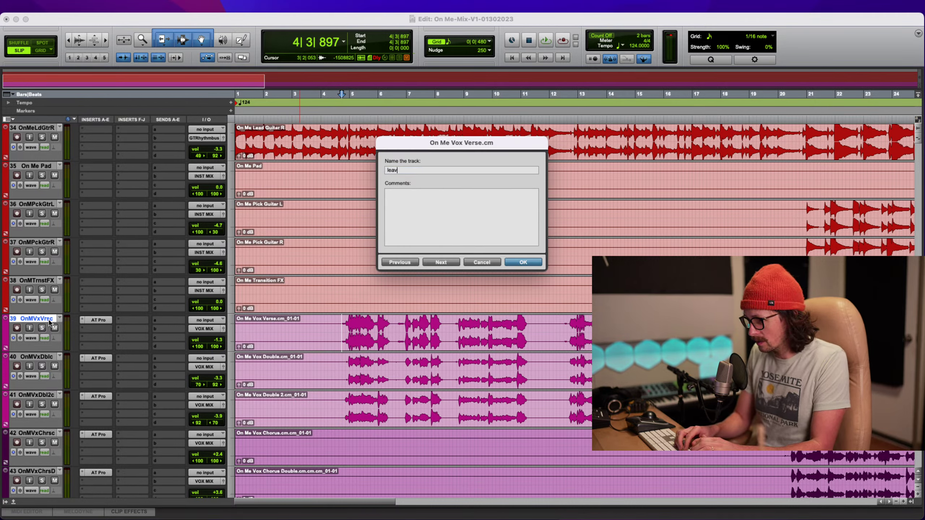
pyautogui.press('BackSpace')
pyautogui.write('d vox')
pyautogui.press('Return')
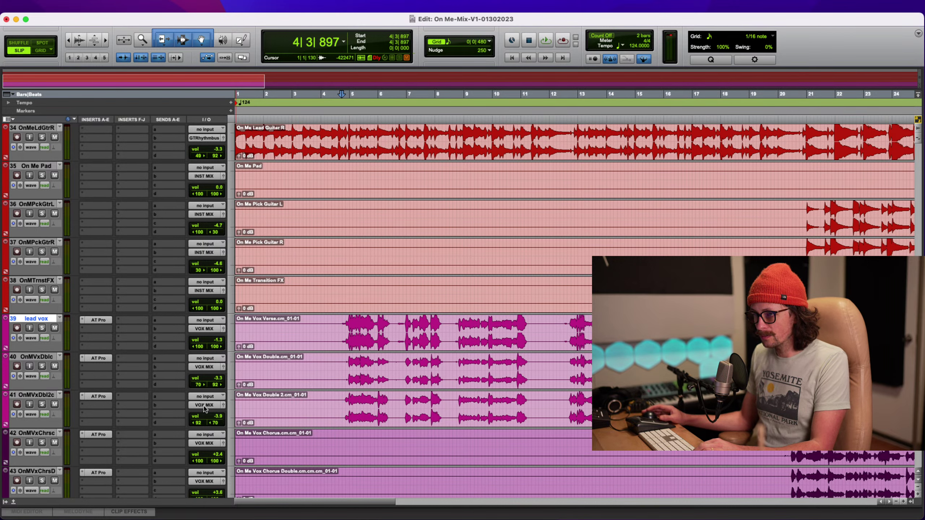
pyautogui.moveTo(53, 397); pyautogui.dragTo(38, 357)
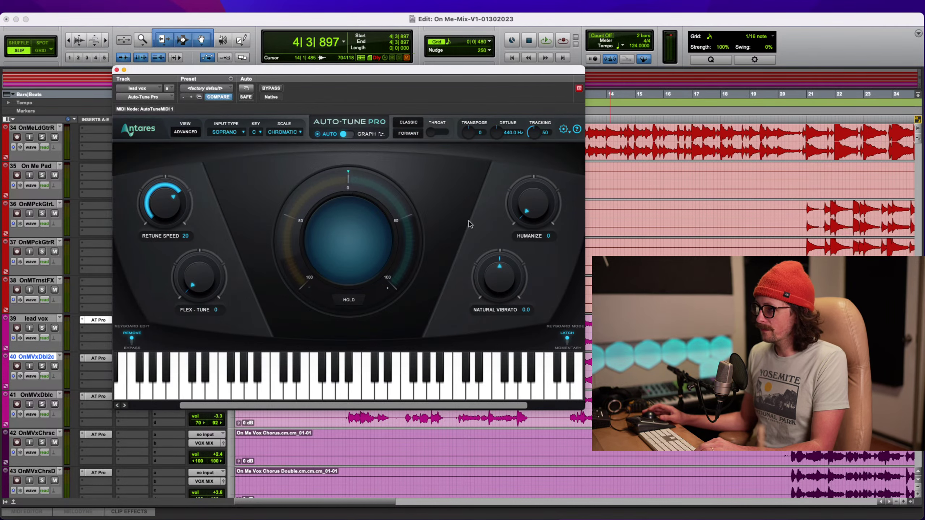
# Review Auto-Tune Pro on lead vox and the FG-Grey, StandardCLIP and L1 limiter inserts on VOX MIX
pyautogui.click(117, 70)
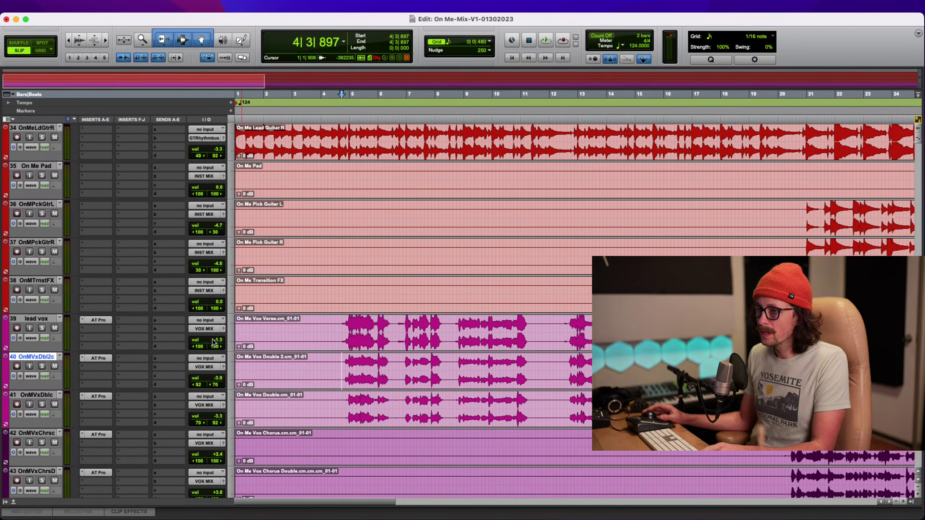
pyautogui.scroll(5, 275, 343)
pyautogui.scroll(6, 275, 342)
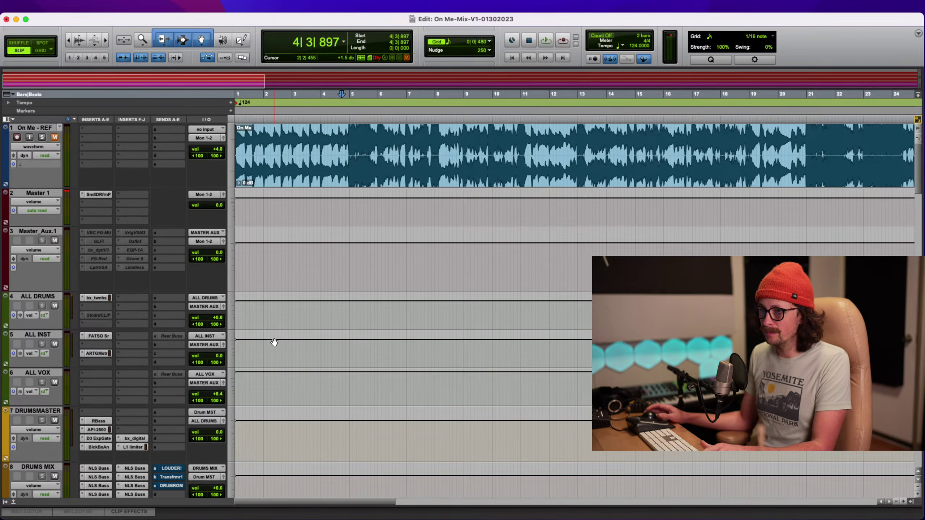
pyautogui.scroll(-4, 274, 342)
pyautogui.click(96, 280)
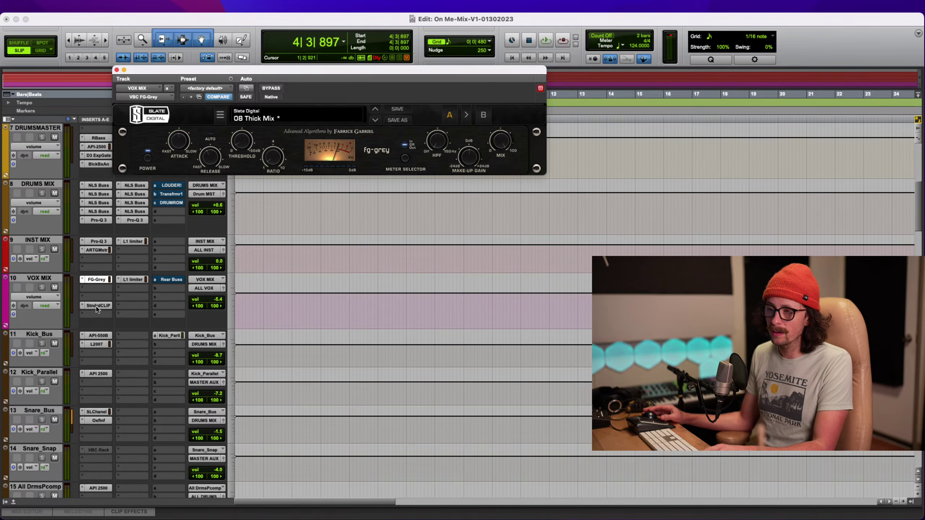
pyautogui.click(96, 306)
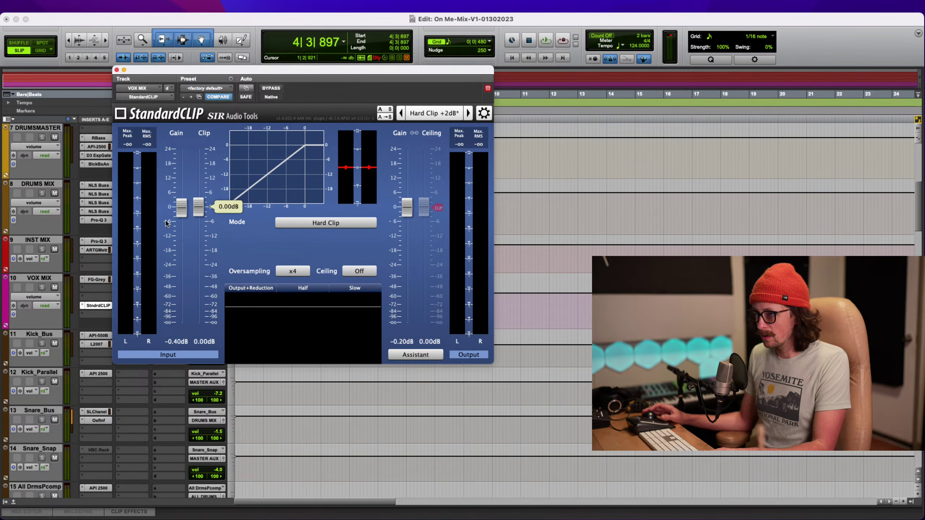
pyautogui.click(116, 70)
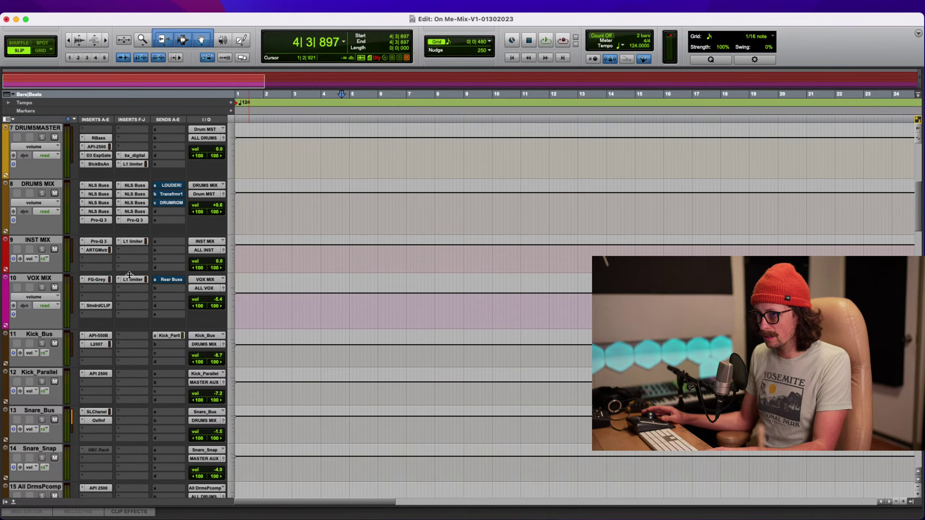
pyautogui.click(131, 279)
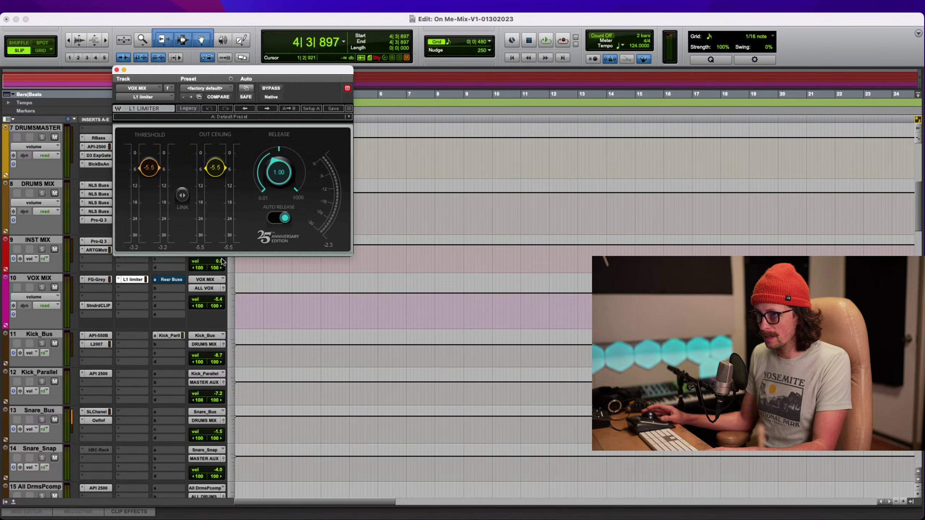
pyautogui.click(116, 70)
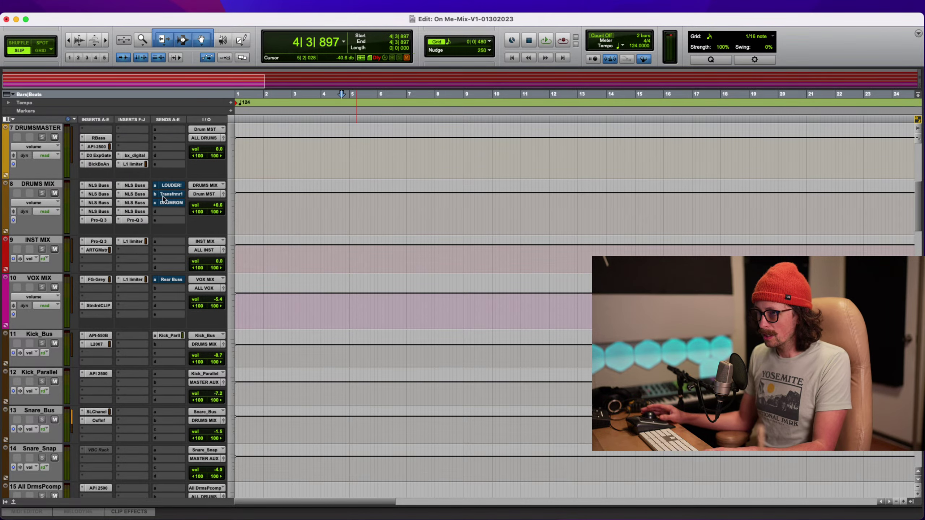
# Bypass FG-Grey, StandardCLIP and the L1 limiter on VOX MIX and play the verse from late in bar 4
pyautogui.keyDown('super'); pyautogui.click(131, 280); pyautogui.keyUp('super')
pyautogui.keyDown('super'); pyautogui.click(101, 310); pyautogui.keyUp('super')
pyautogui.keyDown('super'); pyautogui.click(105, 281); pyautogui.keyUp('super')
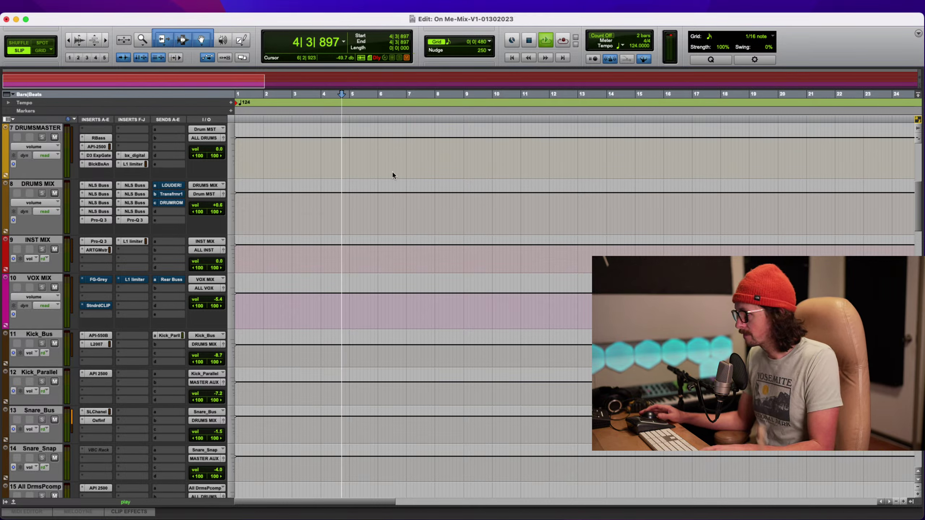
pyautogui.press('space')
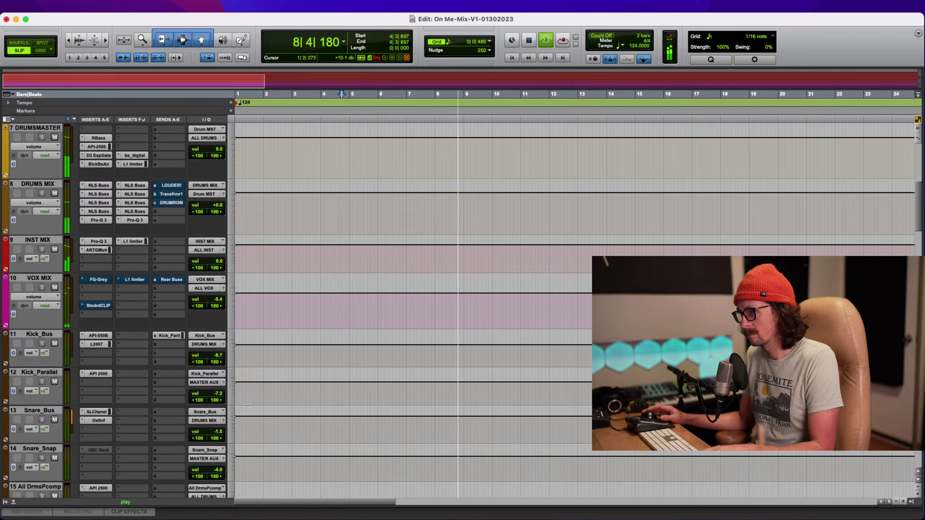
pyautogui.press('space')
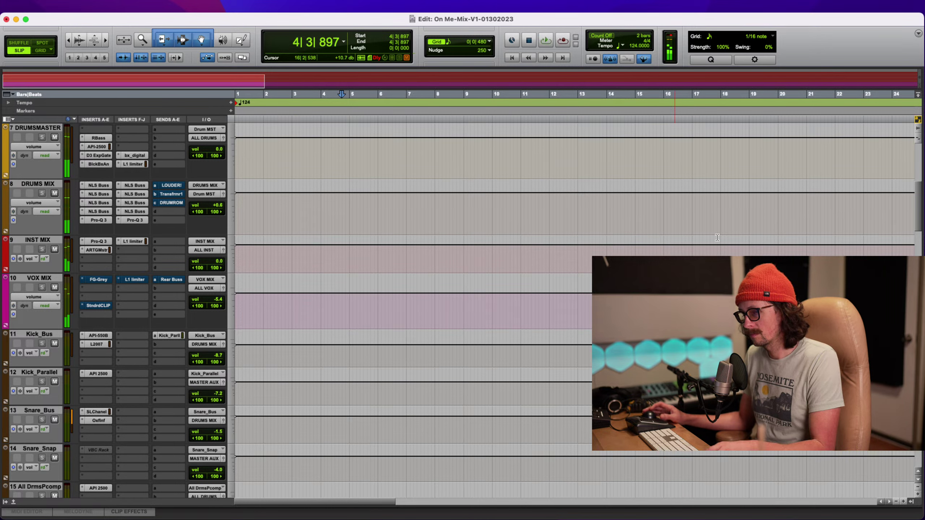
pyautogui.click(370, 203)
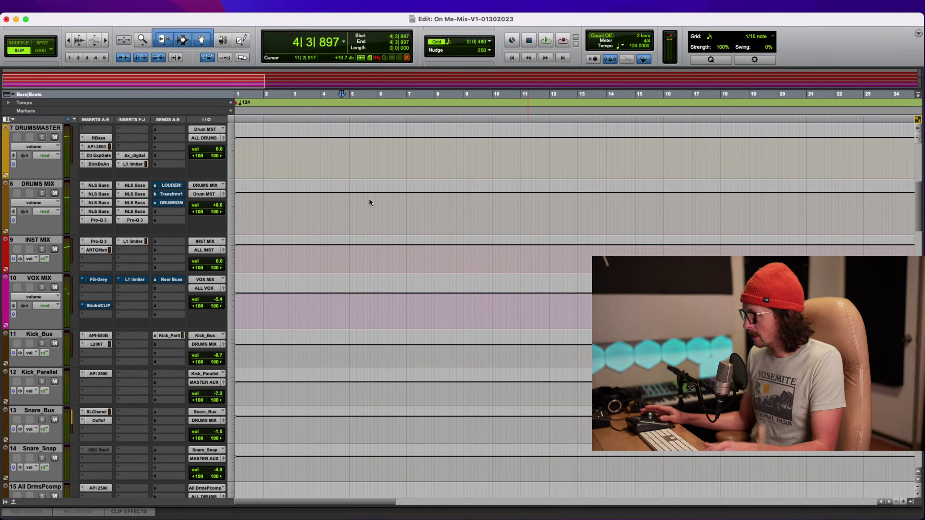
# Remove FG-Grey, StandardCLIP and the L1 limiter from the VOX MIX inserts
pyautogui.click(85, 284)
pyautogui.click(105, 225)
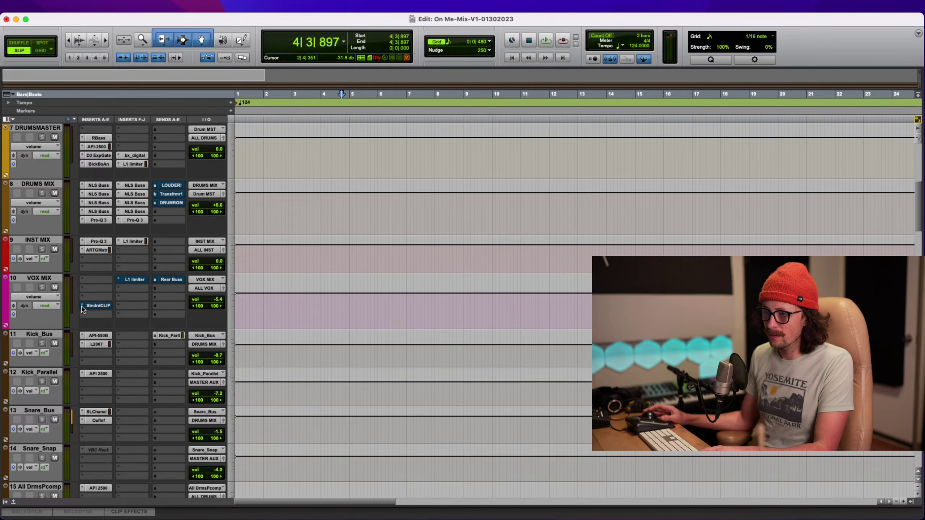
pyautogui.click(82, 309)
pyautogui.click(102, 248)
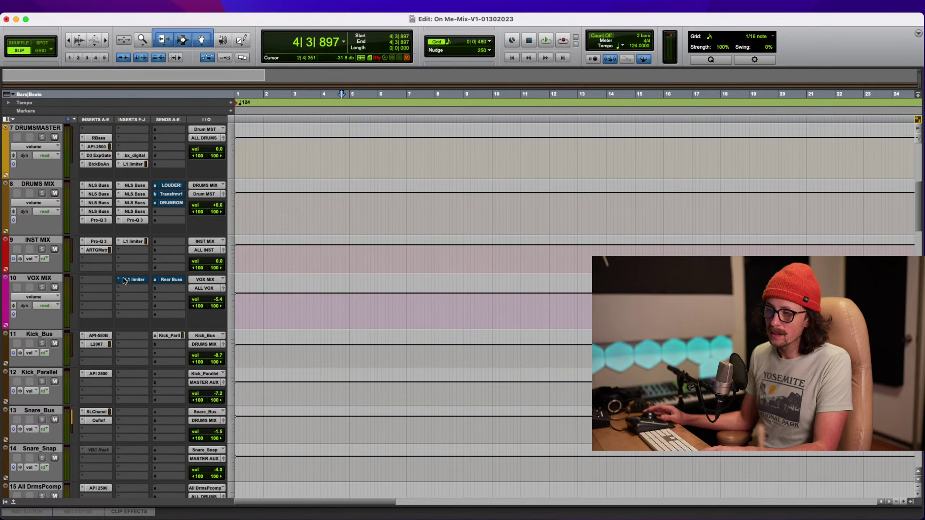
pyautogui.click(120, 284)
pyautogui.click(141, 224)
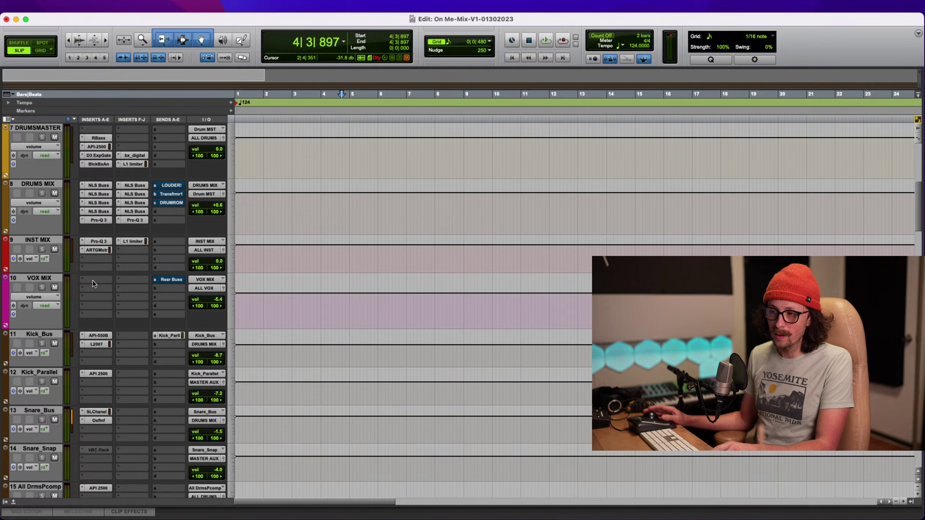
# Insert FabFilter Pro-Q 3 on VOX MIX and add a 24 dB/oct low cut at about 108 Hz during playback
pyautogui.click(93, 283)
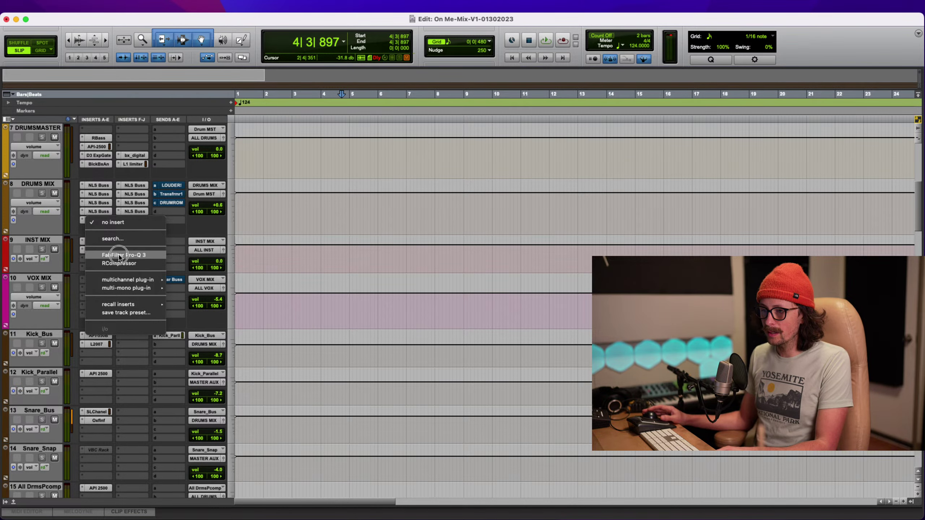
pyautogui.click(111, 255)
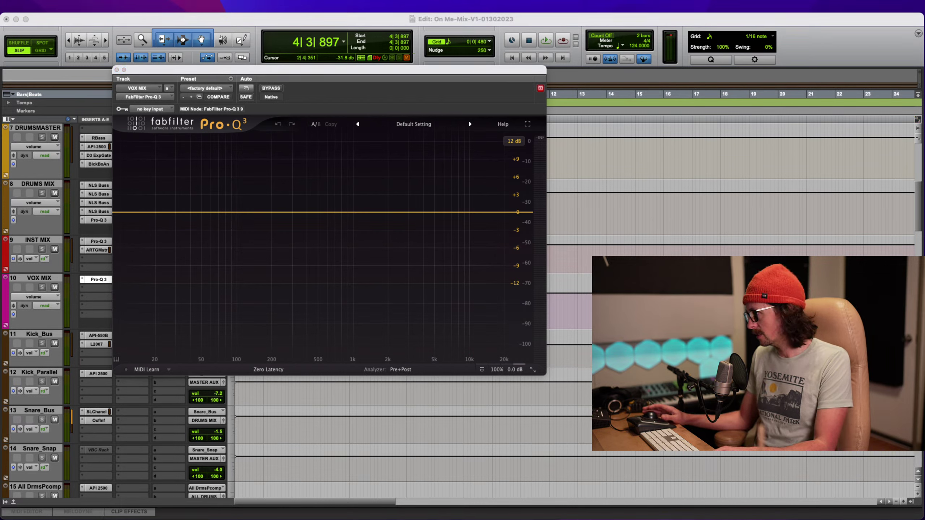
pyautogui.press('space')
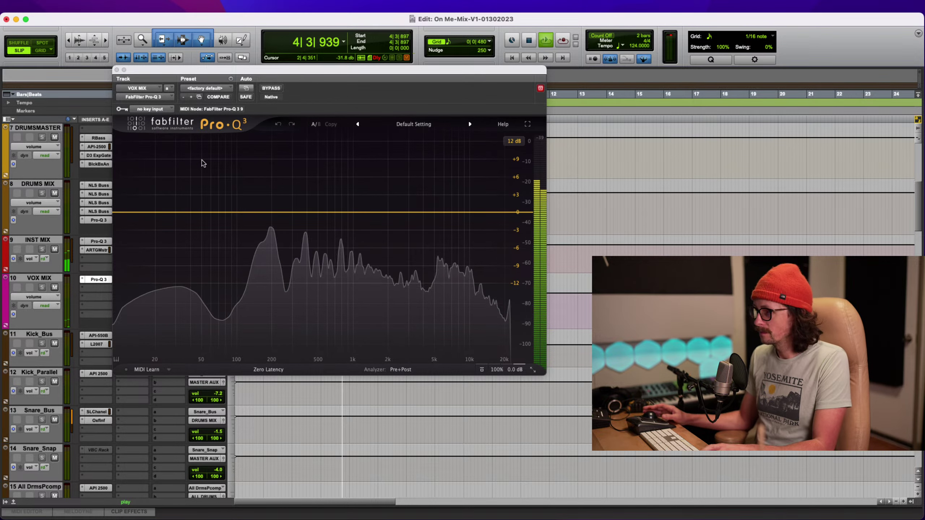
pyautogui.click(155, 212)
pyautogui.click(155, 198)
pyautogui.click(165, 240)
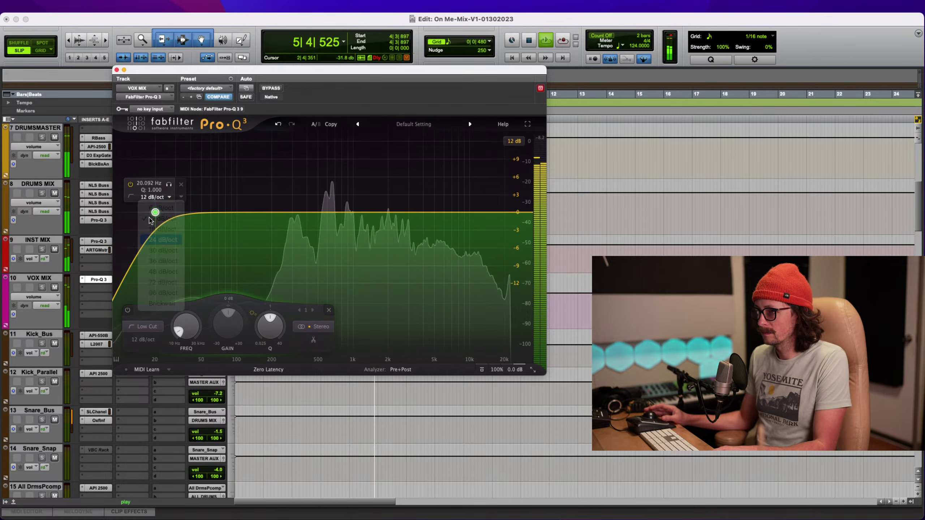
pyautogui.moveTo(155, 213); pyautogui.dragTo(241, 217)
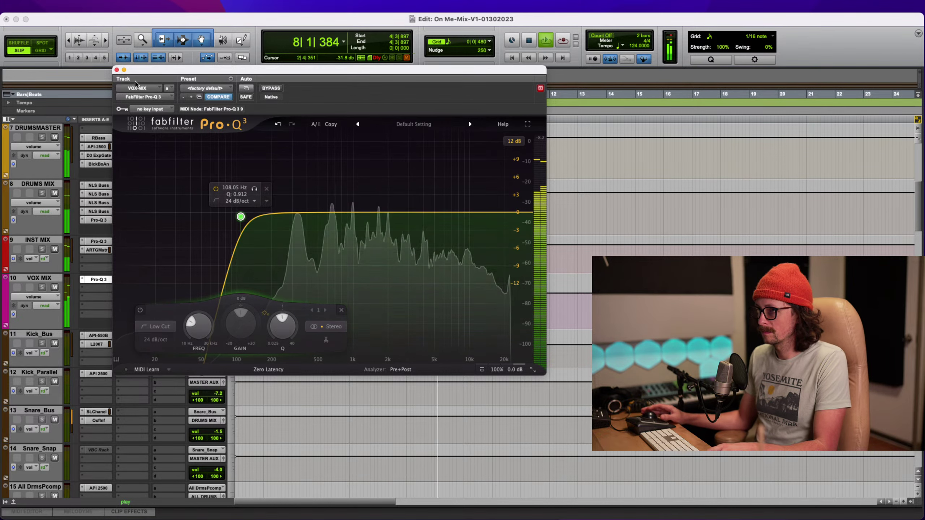
pyautogui.click(116, 70)
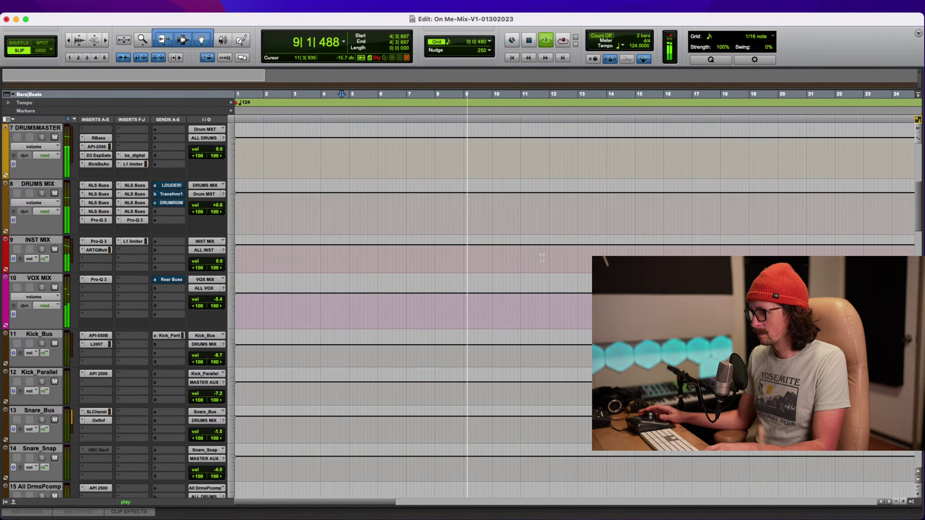
# Stop playback, save the session and insert the stereo UADx Studer A800 Tape Recorder below Pro-Q 3 on VOX MIX
pyautogui.press('space')
pyautogui.press('super+s')
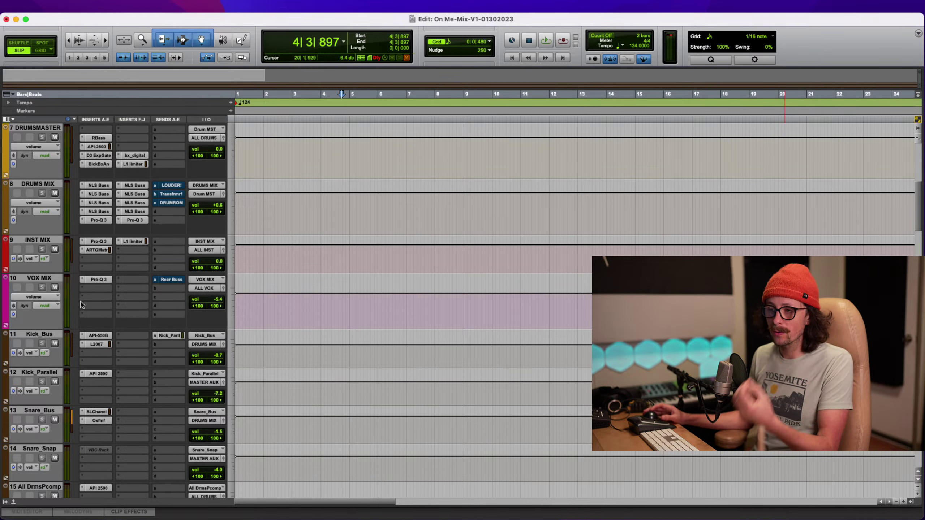
pyautogui.click(91, 291)
pyautogui.moveTo(128, 288)
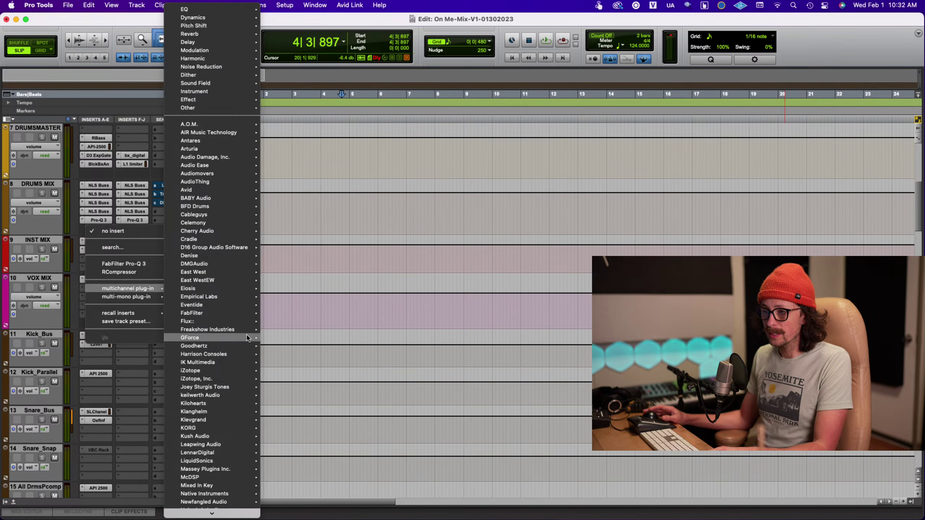
pyautogui.scroll(-8, 218, 400)
pyautogui.scroll(-5, 226, 419)
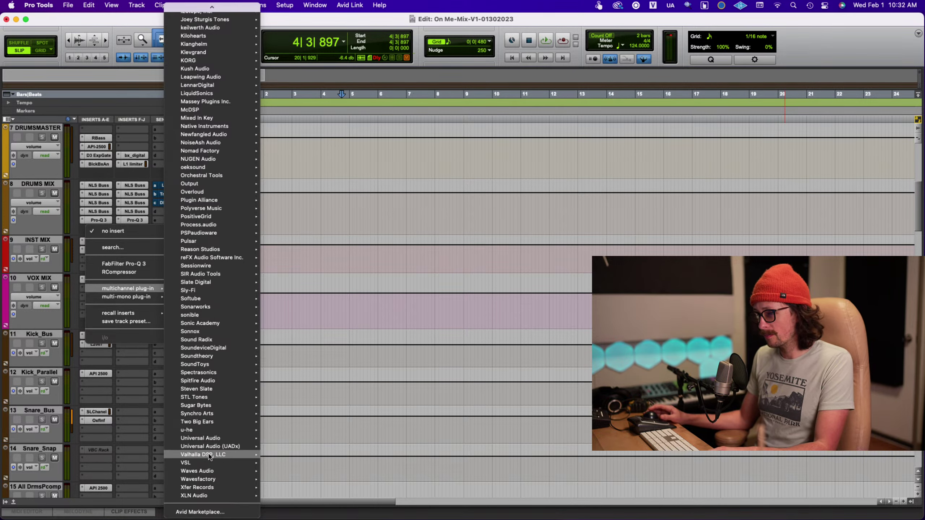
pyautogui.moveTo(219, 440)
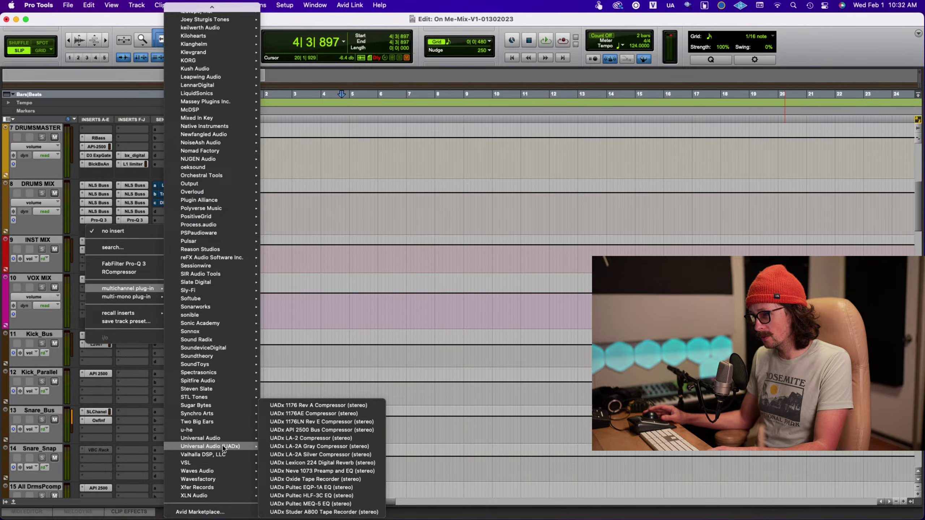
pyautogui.click(332, 512)
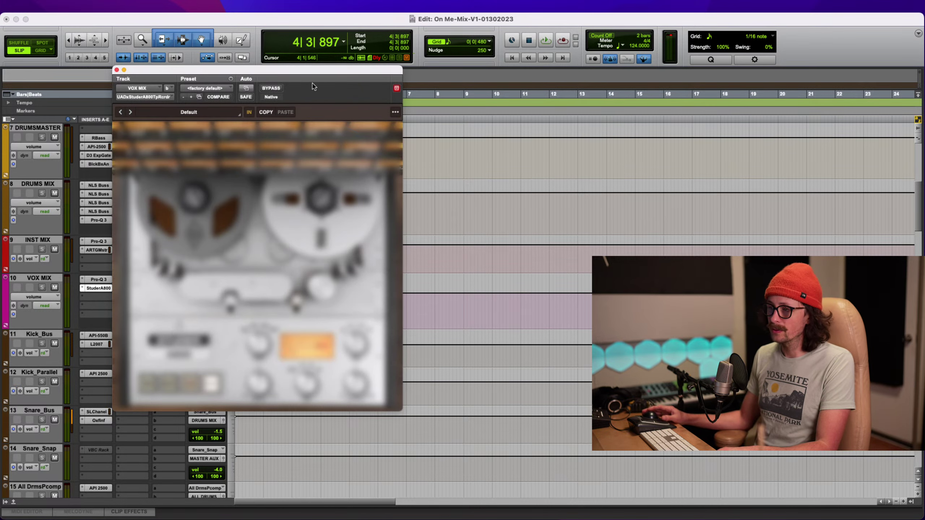
pyautogui.moveTo(298, 73); pyautogui.dragTo(405, 63)
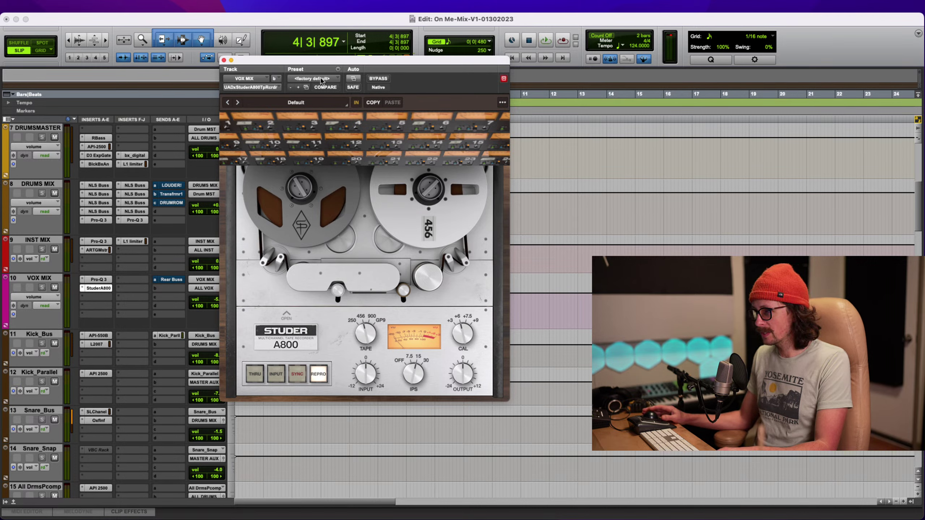
# Browse the Studer A800's own presets, filtered by the Saturated tag, and leave the preset browser
pyautogui.click(338, 69)
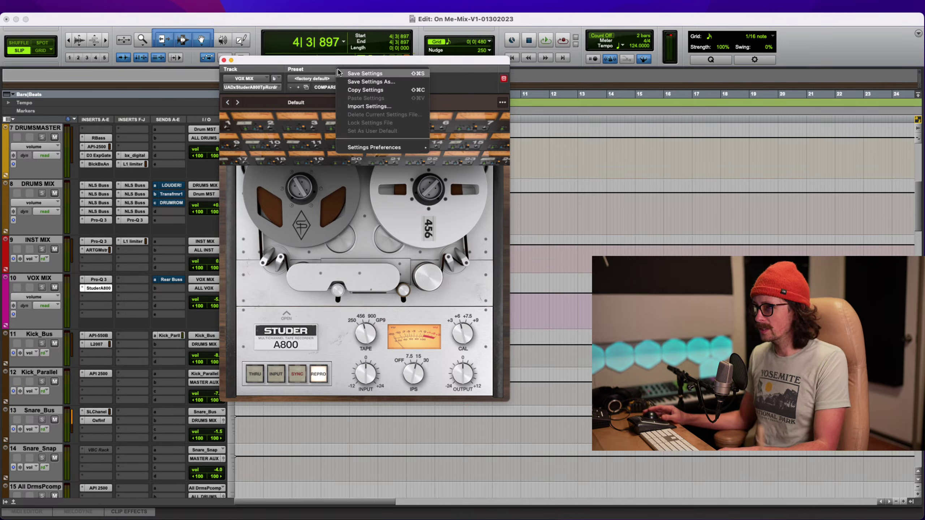
pyautogui.click(328, 71)
pyautogui.click(331, 105)
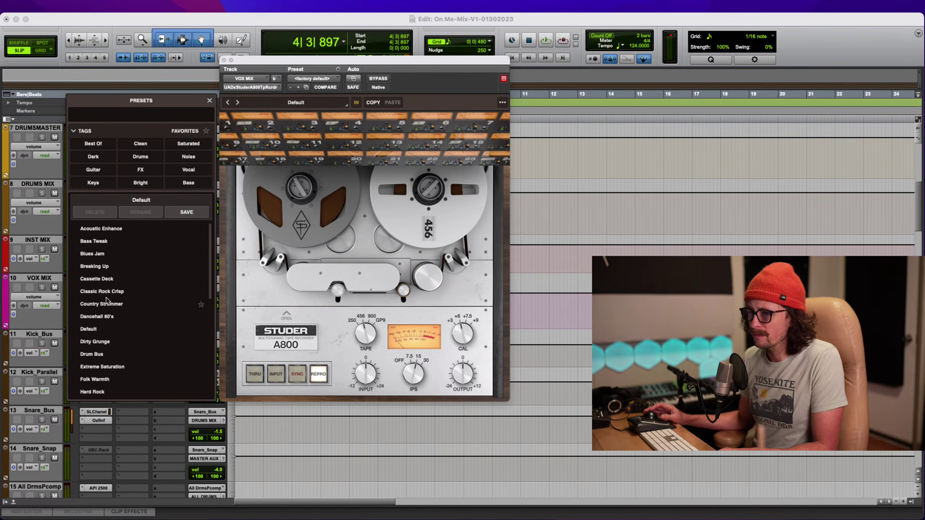
pyautogui.click(186, 144)
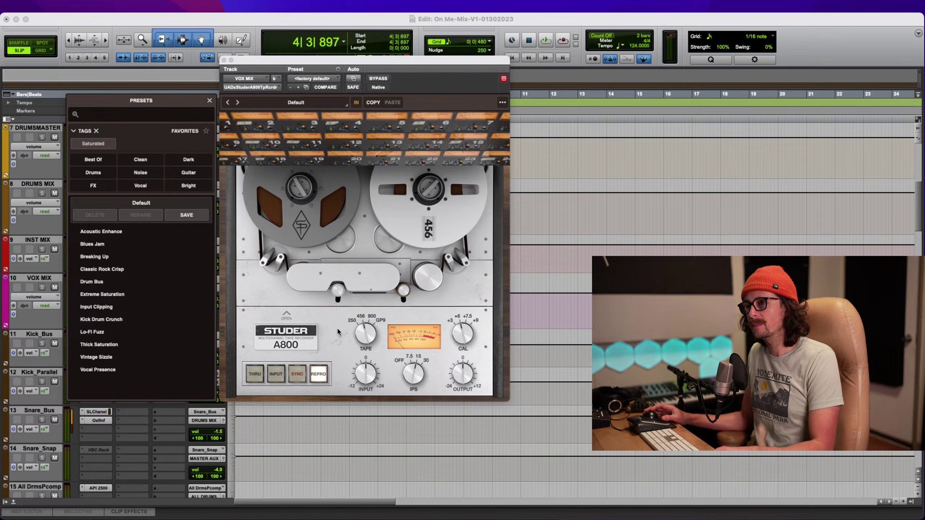
pyautogui.click(325, 314)
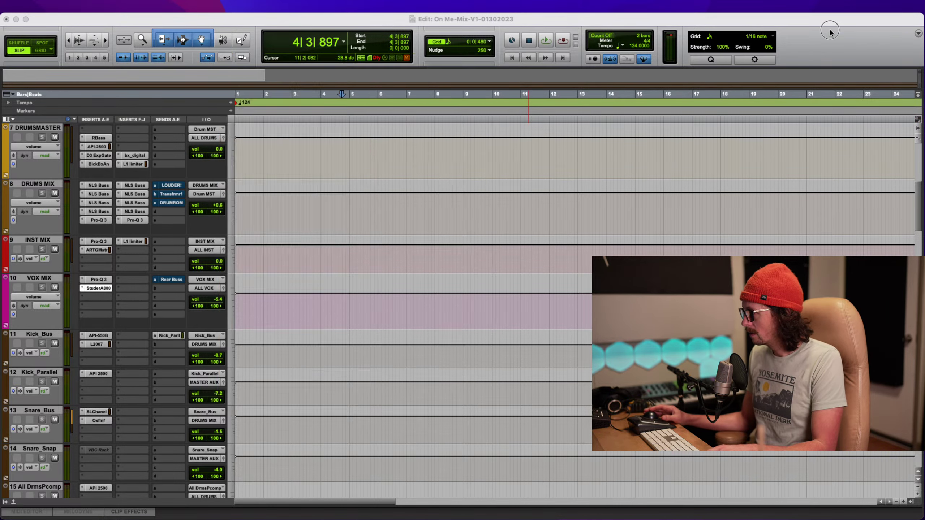
# Audition different tape types on the Studer A800 during playback and settle on the 900 formula
pyautogui.press('space')
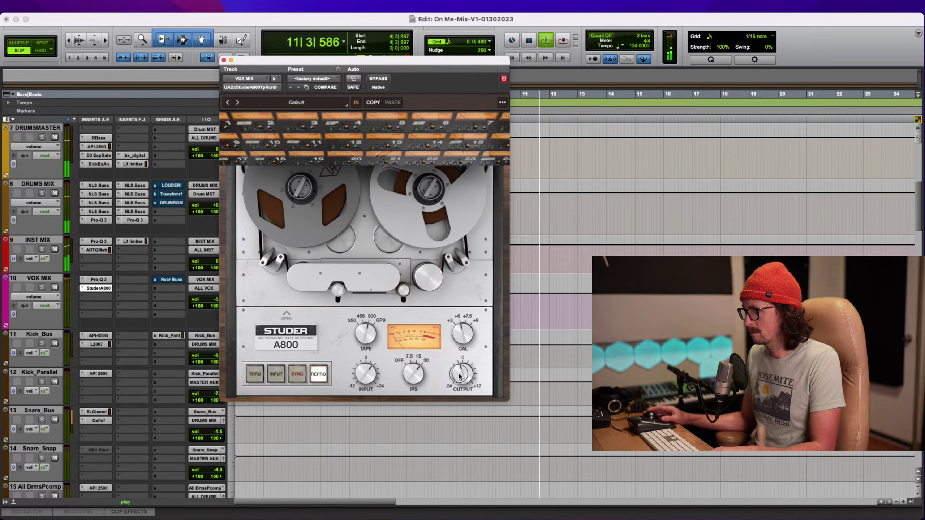
pyautogui.press('space')
pyautogui.press('space')
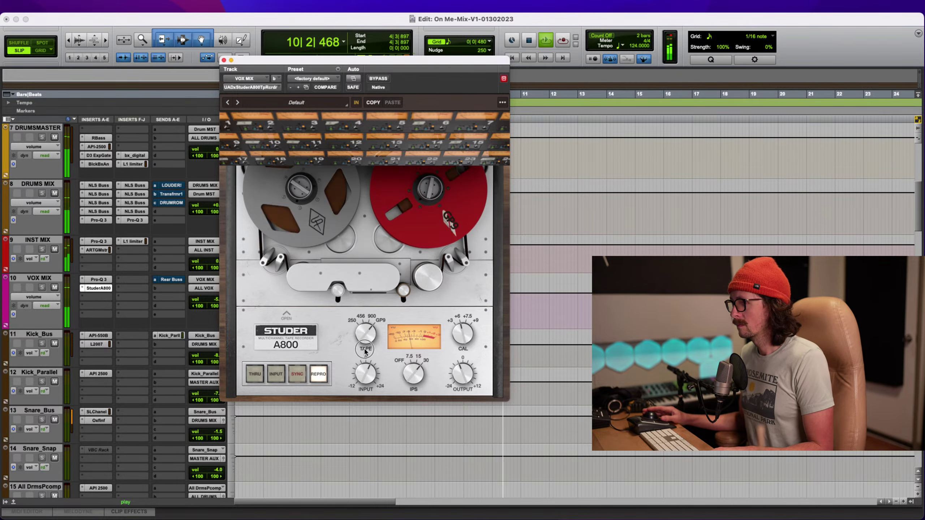
pyautogui.moveTo(368, 343); pyautogui.dragTo(360, 390)
pyautogui.press('space')
pyautogui.press('space')
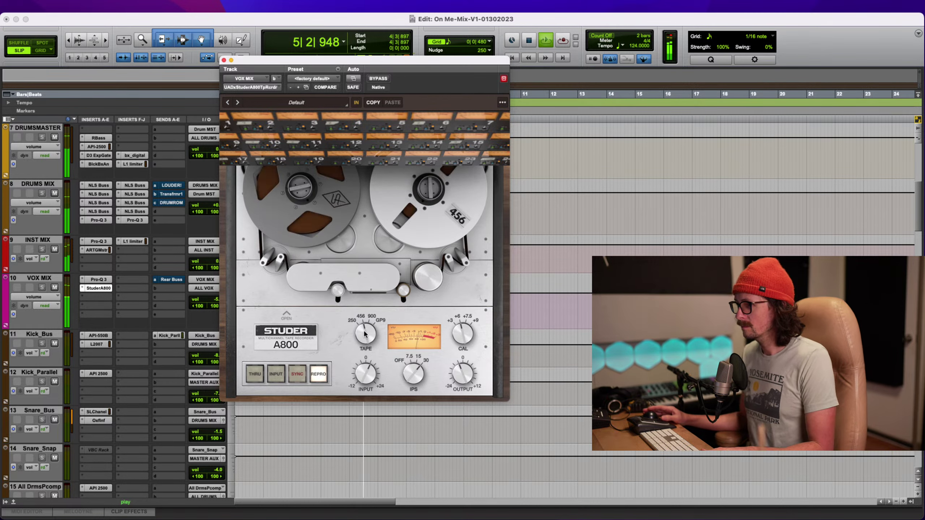
pyautogui.moveTo(365, 334); pyautogui.dragTo(366, 333)
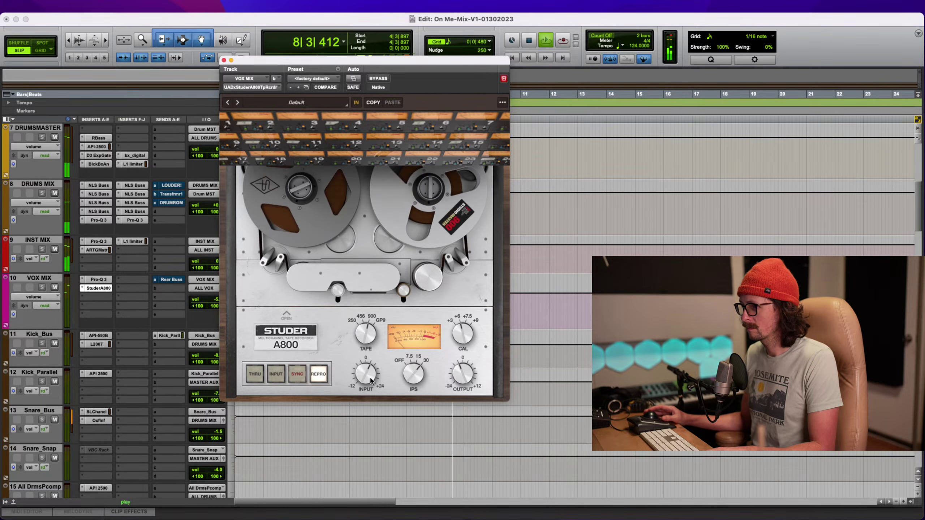
# Compare the vocal bus with the Studer A800 bypassed and engaged during playback, leave it engaged and close its window
pyautogui.click(378, 79)
pyautogui.click(378, 78)
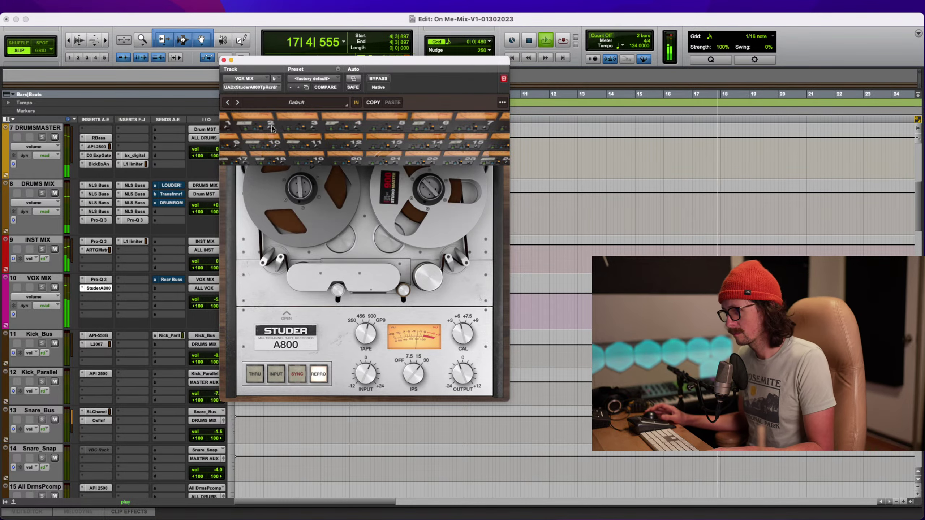
pyautogui.click(379, 79)
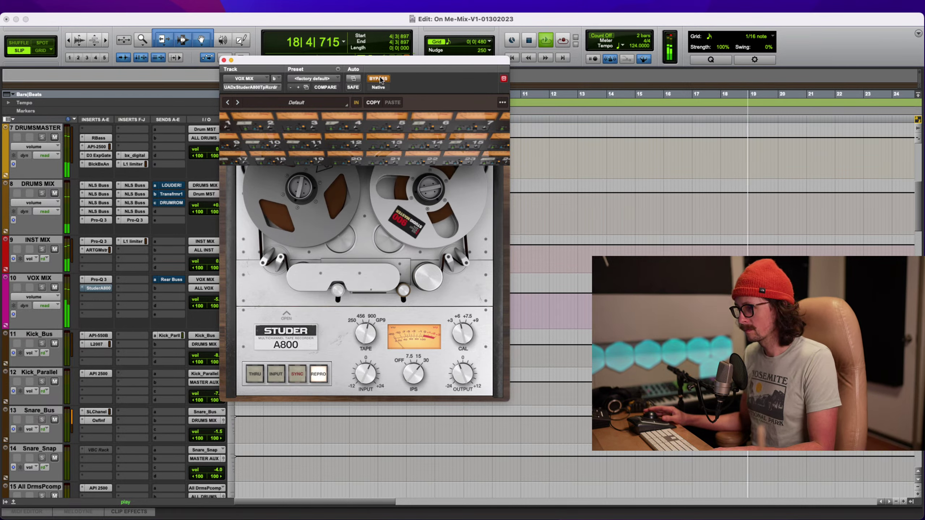
pyautogui.click(378, 78)
pyautogui.press('space')
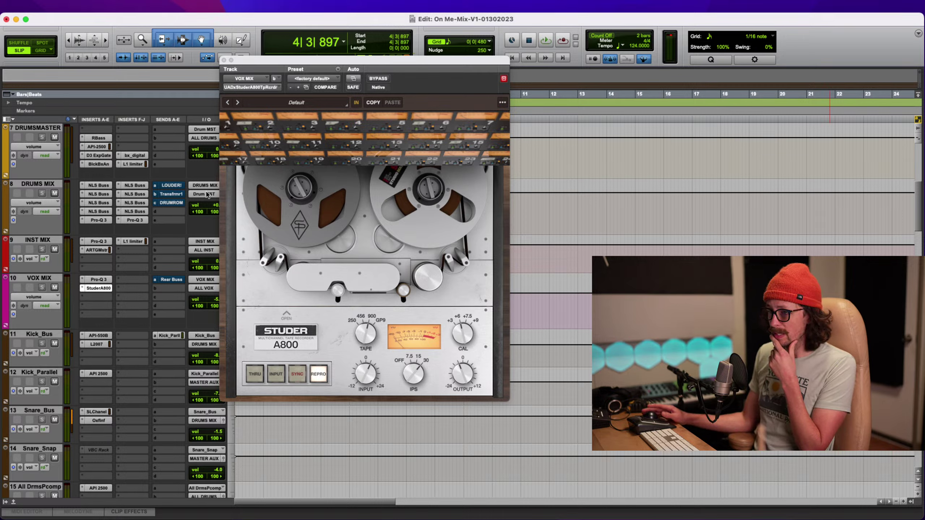
pyautogui.click(224, 60)
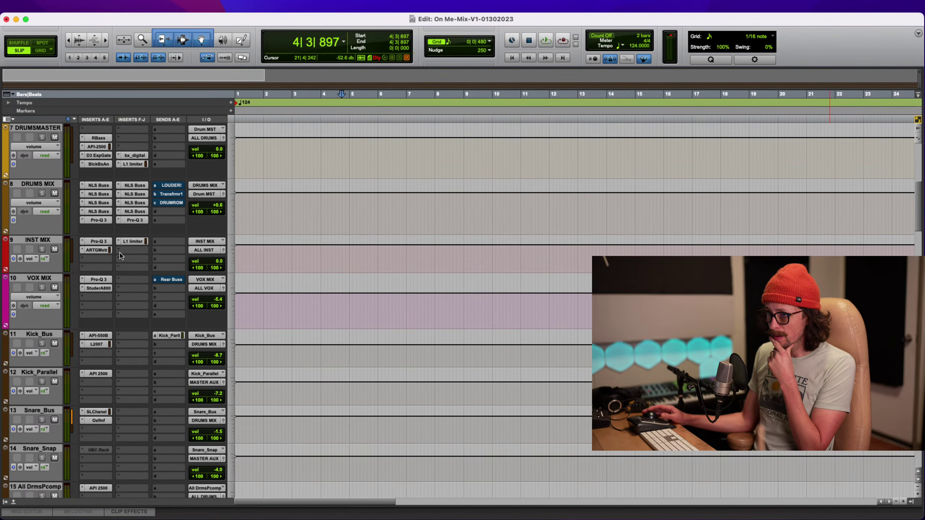
# Insert the stereo Wavesfactory Spectre plug-in below the Studer A800 on VOX MIX
pyautogui.click(91, 298)
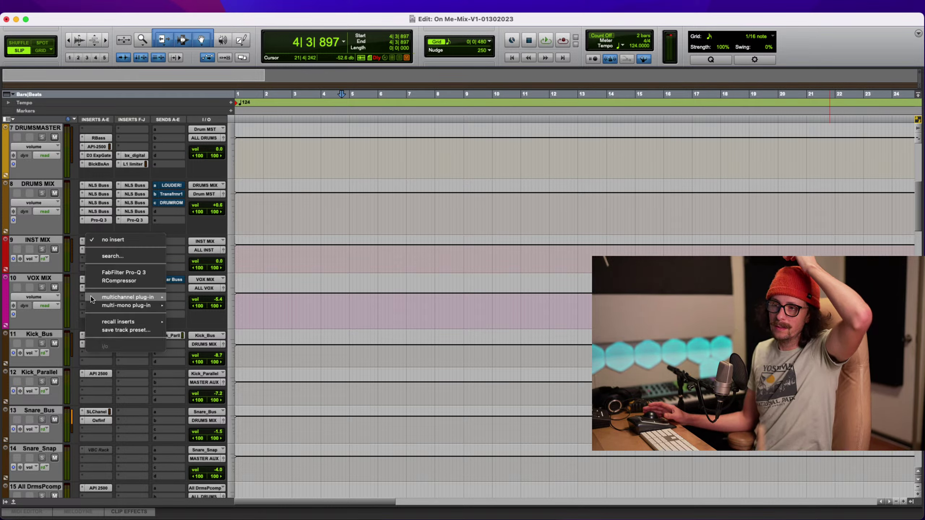
pyautogui.moveTo(113, 300)
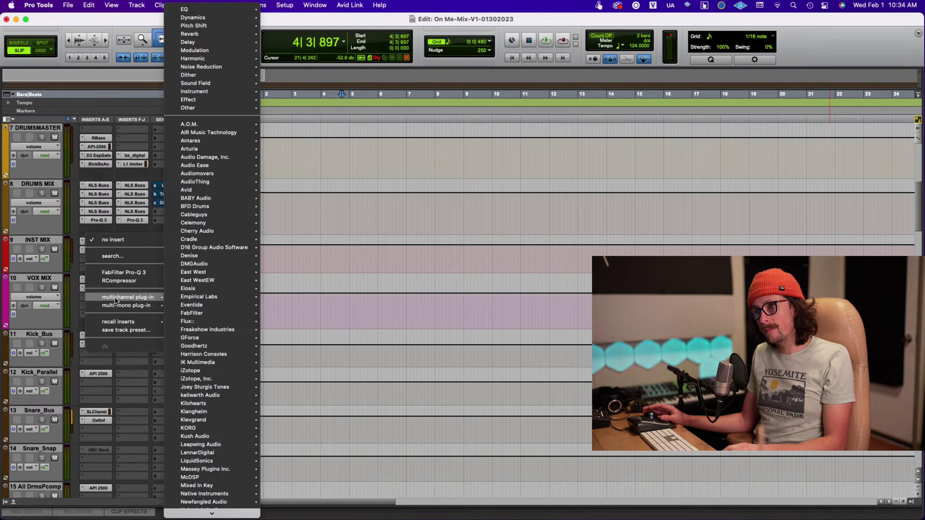
pyautogui.scroll(-10, 204, 474)
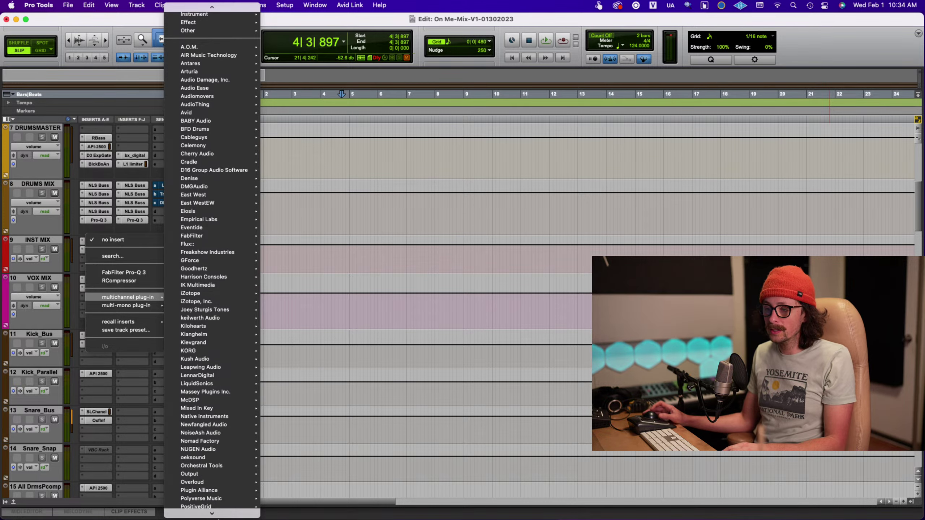
pyautogui.moveTo(200, 483)
pyautogui.scroll(-10, 202, 479)
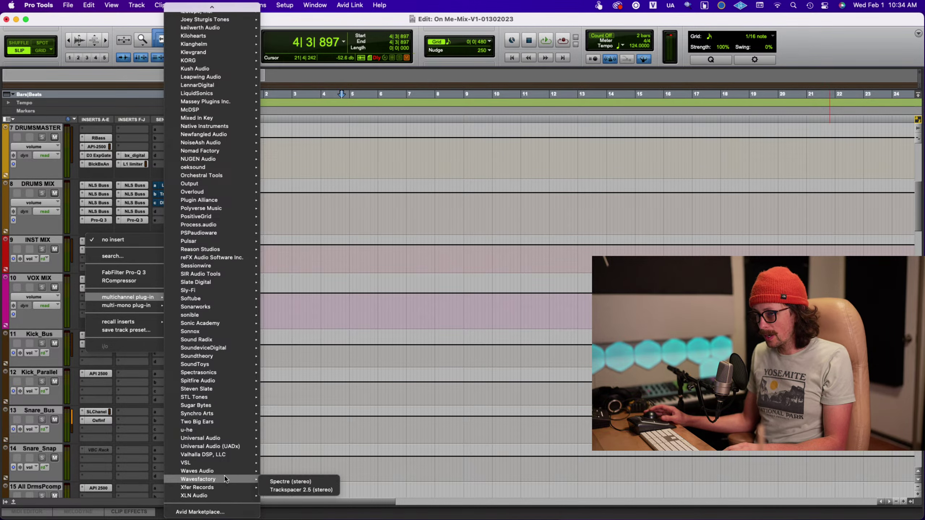
pyautogui.click(306, 489)
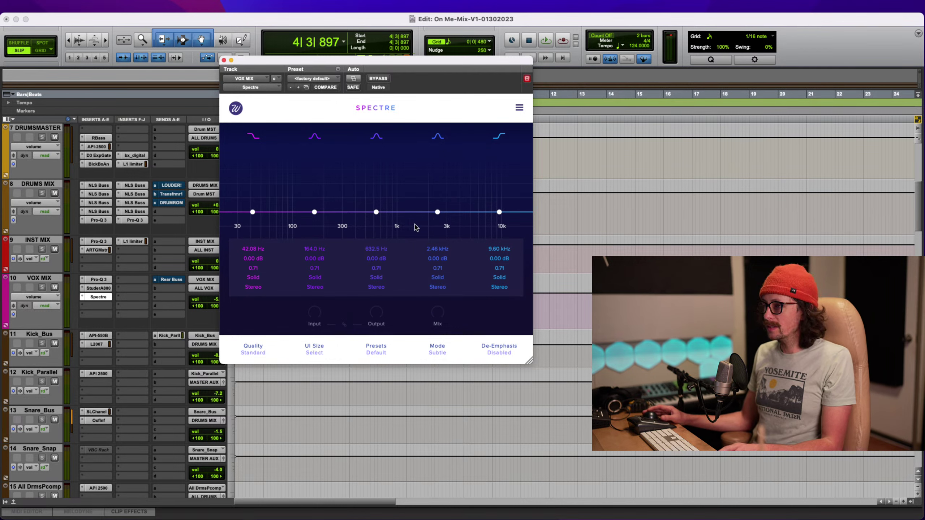
# Set Spectre's fourth band to Tube saturation with a Q of 1.24 at about 3.18 kHz
pyautogui.click(444, 278)
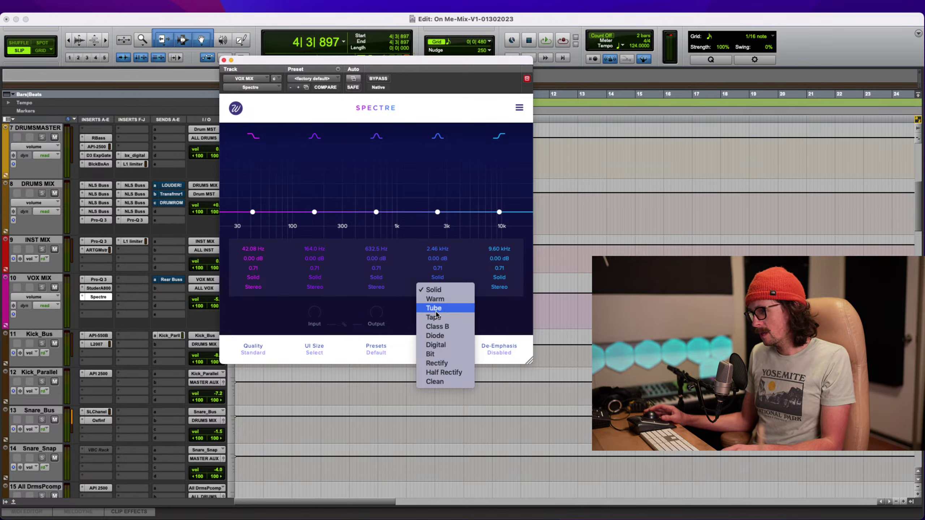
pyautogui.click(434, 308)
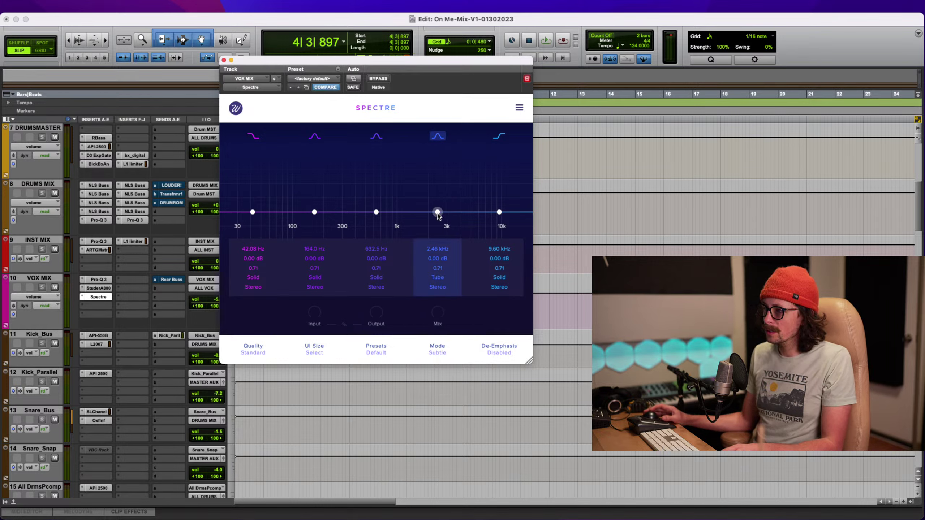
pyautogui.moveTo(439, 270); pyautogui.dragTo(438, 258)
pyautogui.moveTo(438, 215)
pyautogui.mouseDown()
pyautogui.moveTo(438, 192)
pyautogui.moveTo(449, 212)
pyautogui.mouseUp()
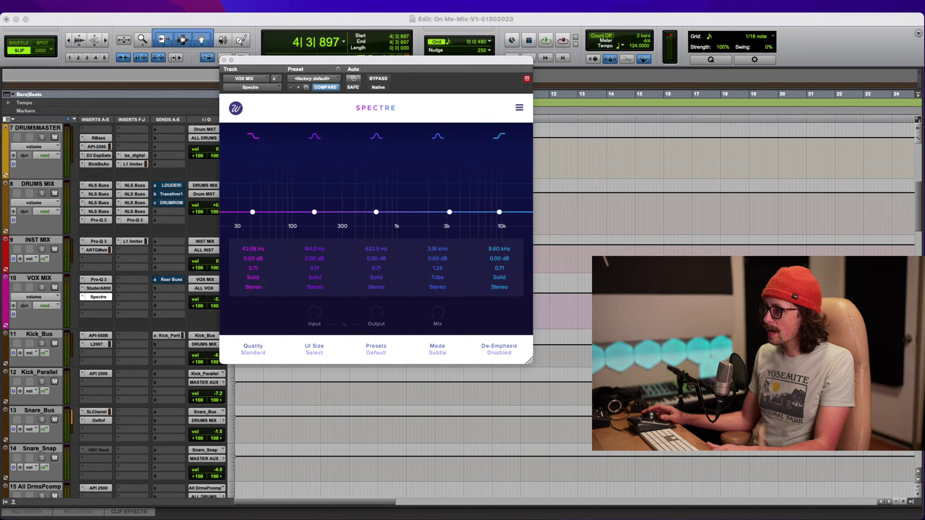
# Boost Spectre's Tube band by about 2.56 dB at 3.02 kHz and widen its Q to 1.04 during playback
pyautogui.press('space')
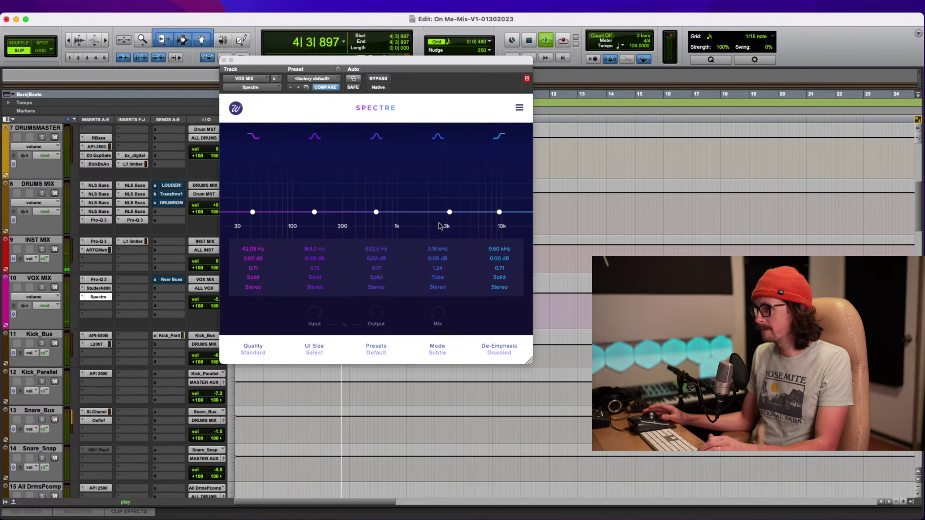
pyautogui.moveTo(450, 212); pyautogui.dragTo(449, 198)
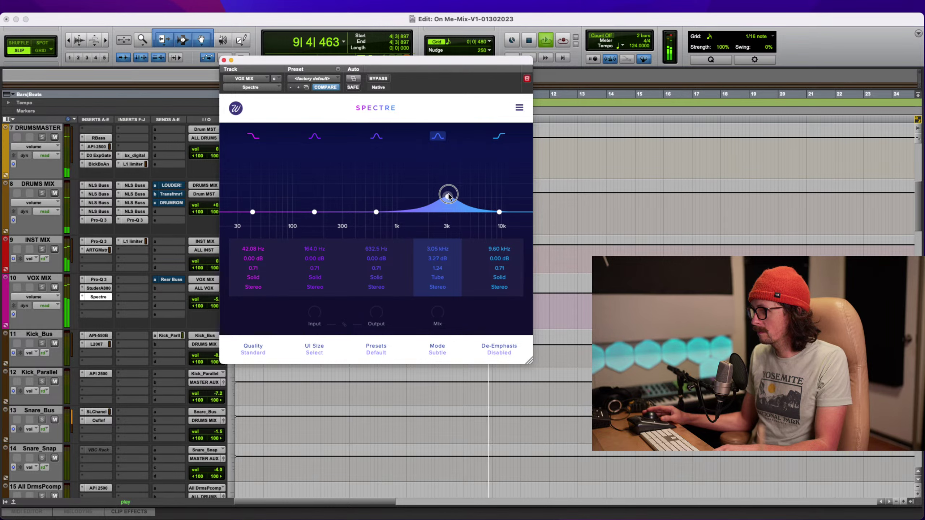
pyautogui.moveTo(441, 266)
pyautogui.mouseDown()
pyautogui.moveTo(442, 253)
pyautogui.moveTo(442, 276)
pyautogui.mouseUp()
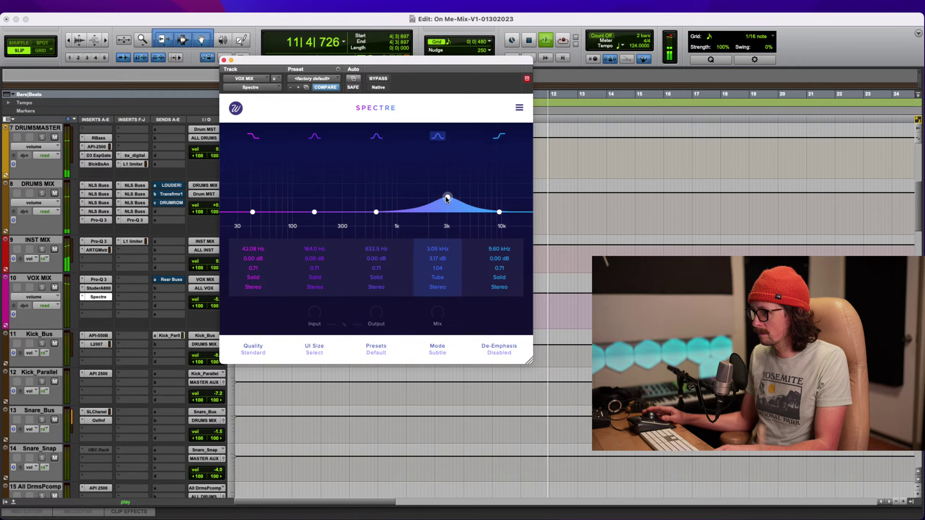
pyautogui.moveTo(447, 198); pyautogui.dragTo(446, 202)
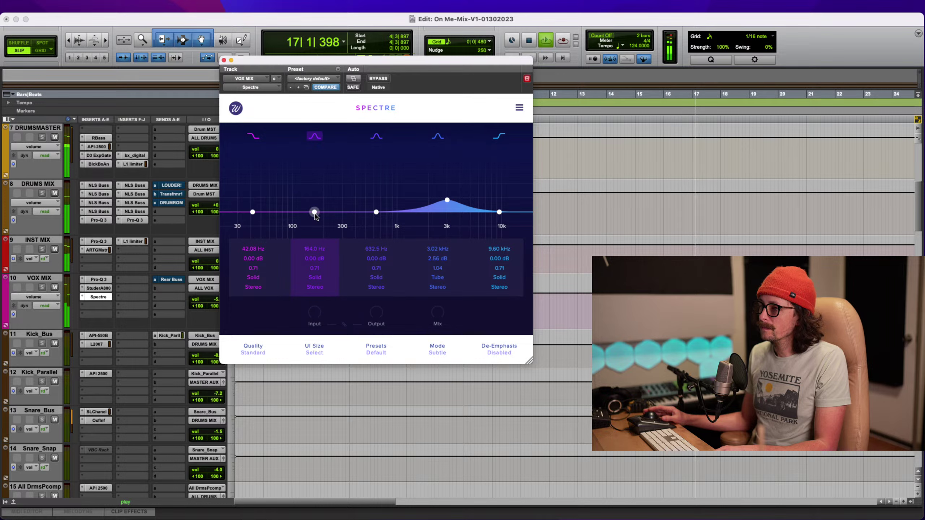
# Compare the vocal bus with Spectre bypassed and engaged, replaying from late in bar 4, and leave Spectre engaged
pyautogui.click(384, 79)
pyautogui.click(385, 79)
pyautogui.click(384, 79)
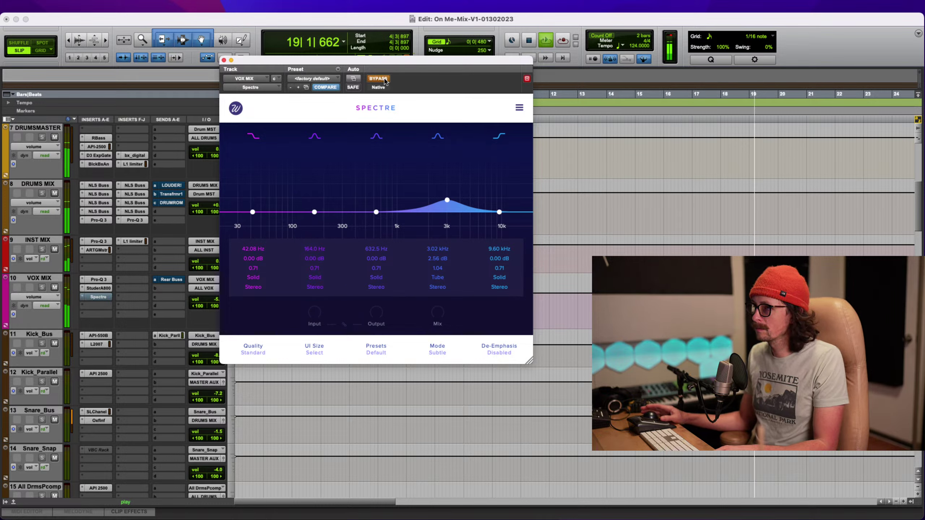
pyautogui.press('space')
pyautogui.press('space')
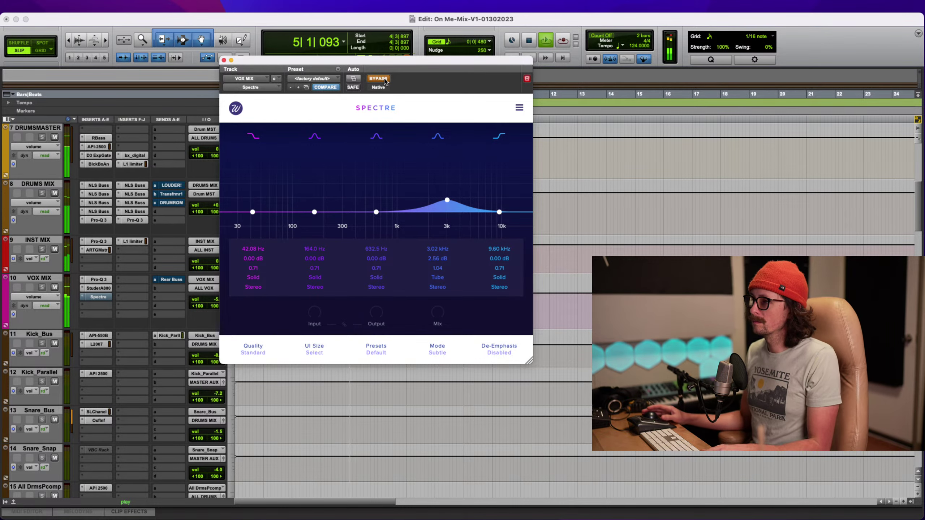
pyautogui.click(384, 79)
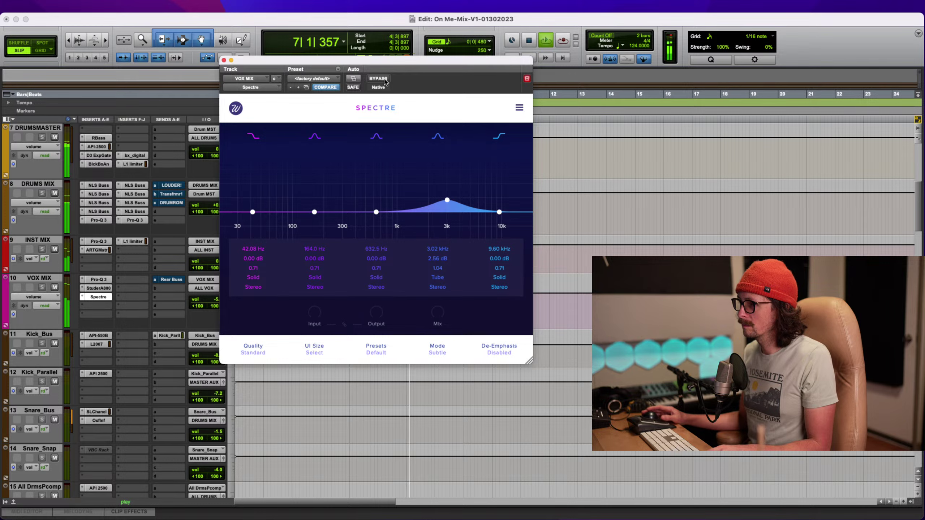
pyautogui.click(384, 79)
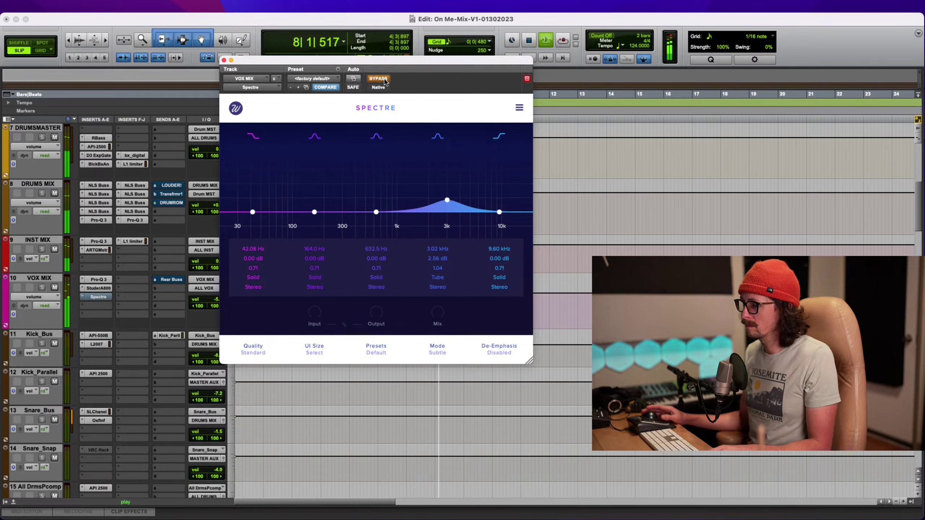
pyautogui.click(384, 79)
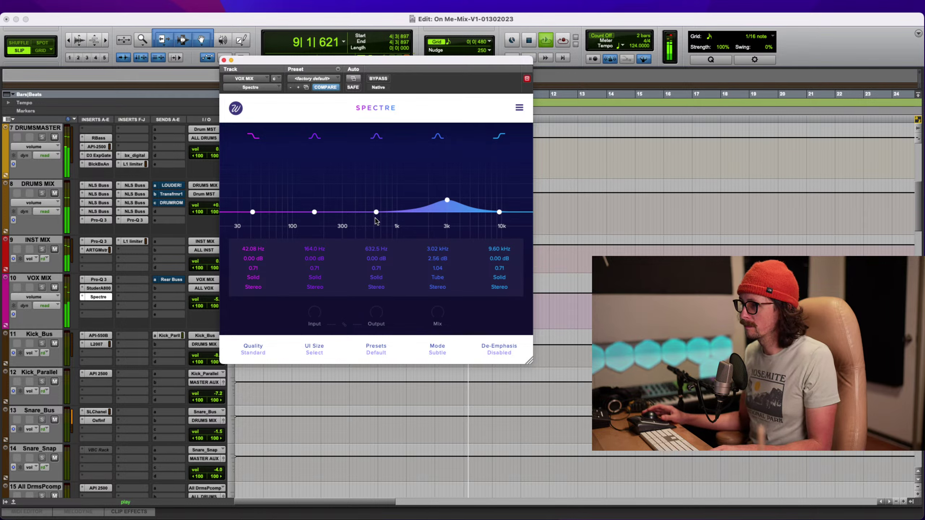
# Set Spectre's third band to Warm saturation with about 1.33 dB of boost near 816 Hz, then stop playback and close the plug-in
pyautogui.moveTo(376, 211)
pyautogui.mouseDown()
pyautogui.moveTo(343, 187)
pyautogui.moveTo(391, 193)
pyautogui.moveTo(389, 209)
pyautogui.mouseUp()
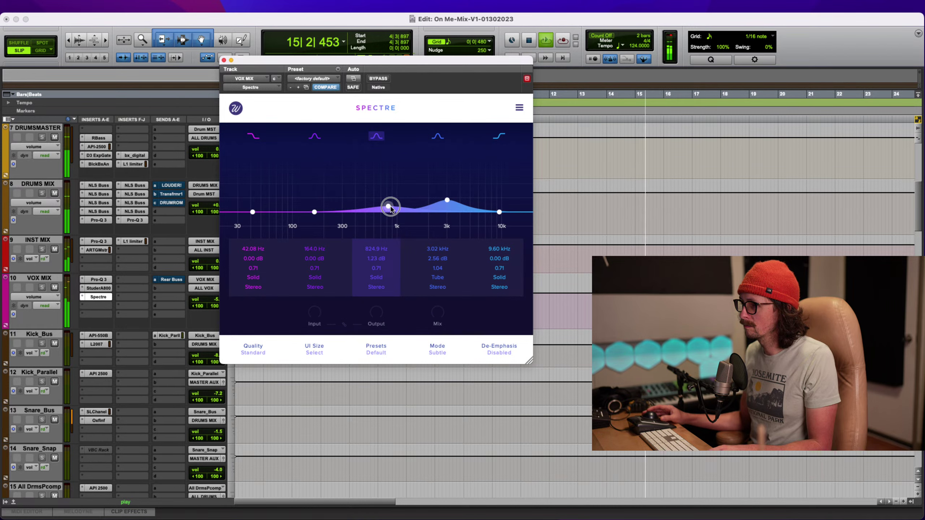
pyautogui.click(377, 277)
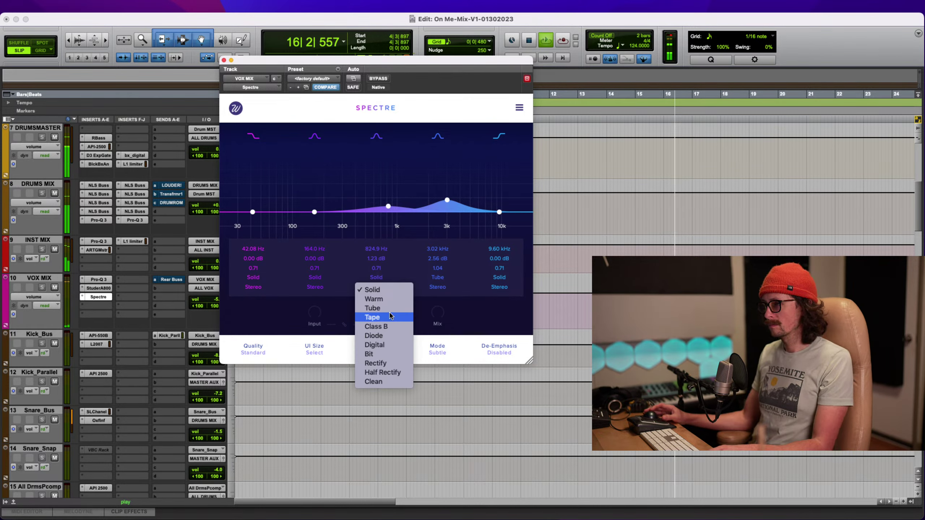
pyautogui.click(382, 298)
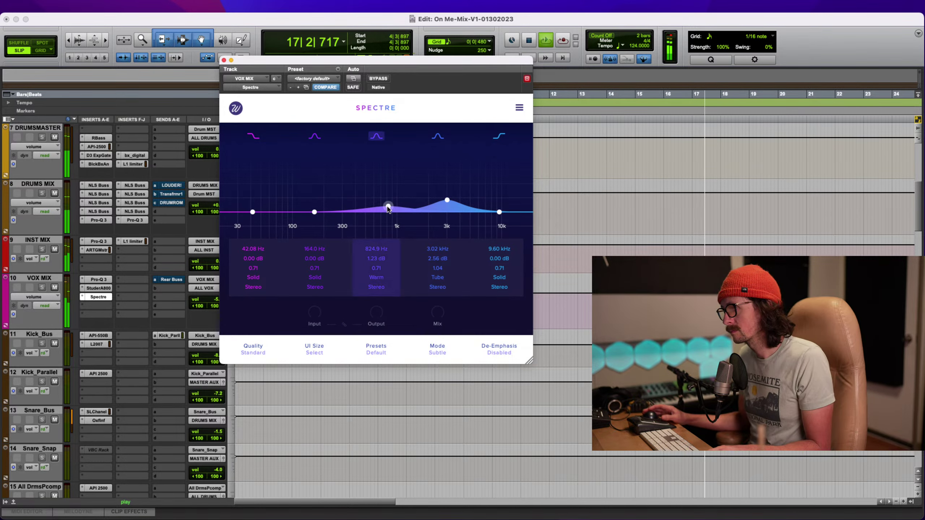
pyautogui.moveTo(388, 206)
pyautogui.mouseDown()
pyautogui.moveTo(389, 195)
pyautogui.moveTo(388, 208)
pyautogui.mouseUp()
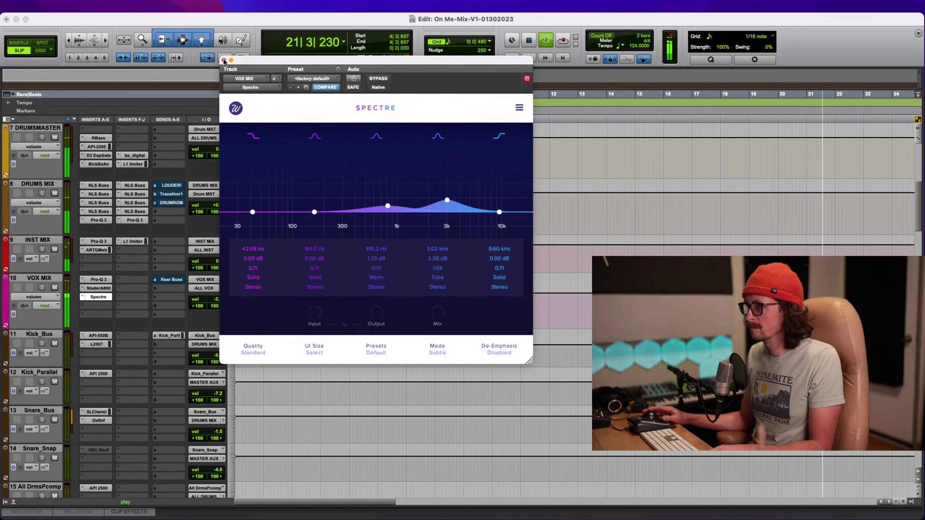
pyautogui.press('space')
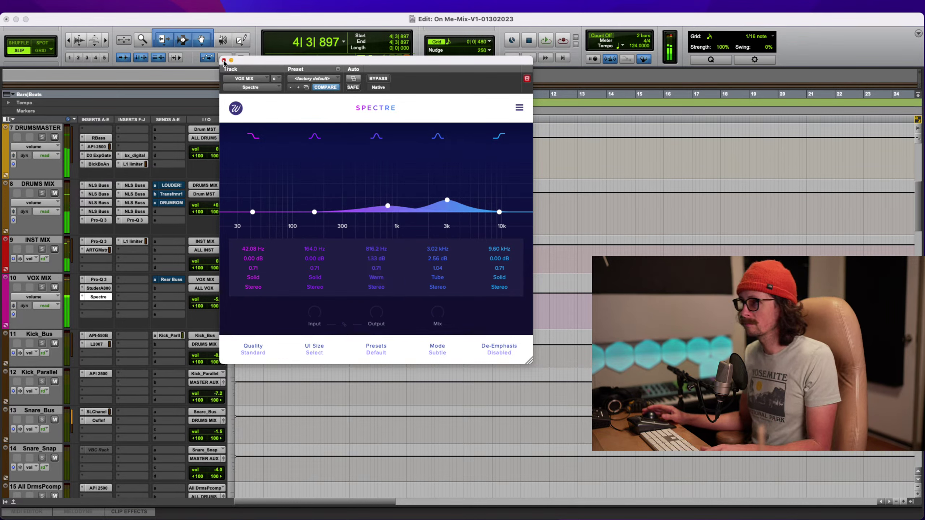
pyautogui.click(224, 60)
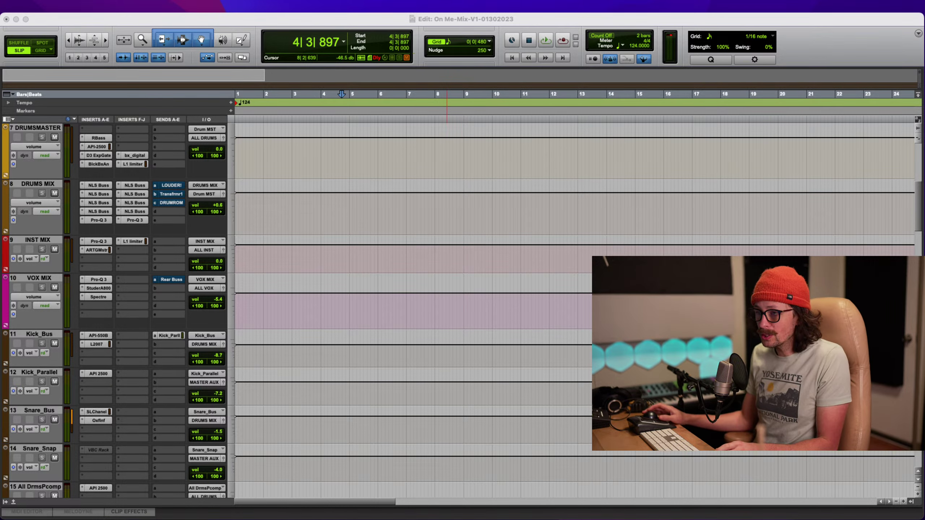
# Select the On Me reference clip and inspect the bx_townhouse bus compressor on ALL DRUMS, closing it again
pyautogui.click(394, 20)
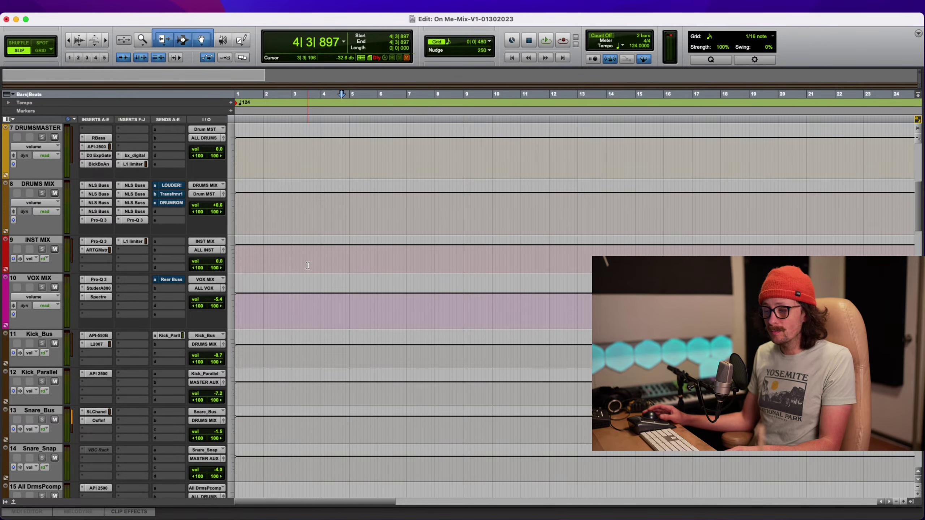
pyautogui.scroll(10, 367, 243)
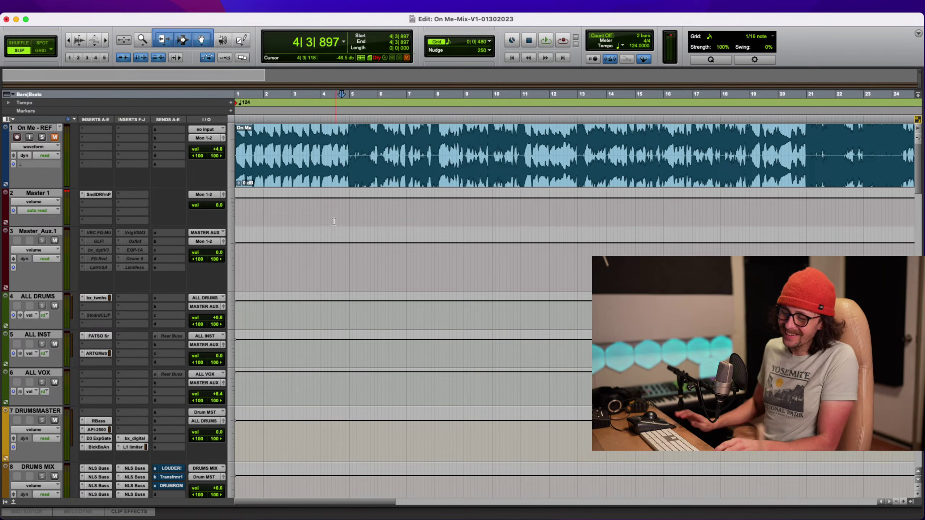
pyautogui.click(383, 186)
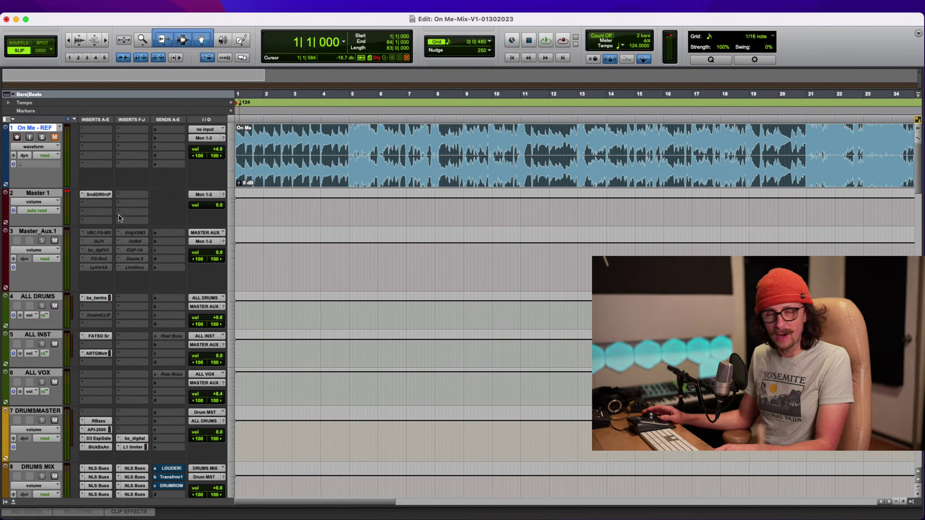
pyautogui.click(99, 298)
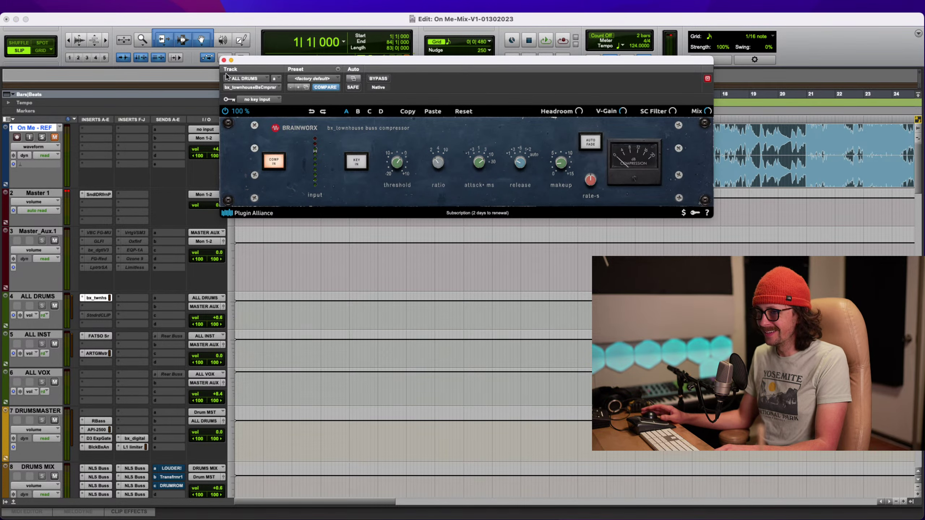
pyautogui.click(224, 60)
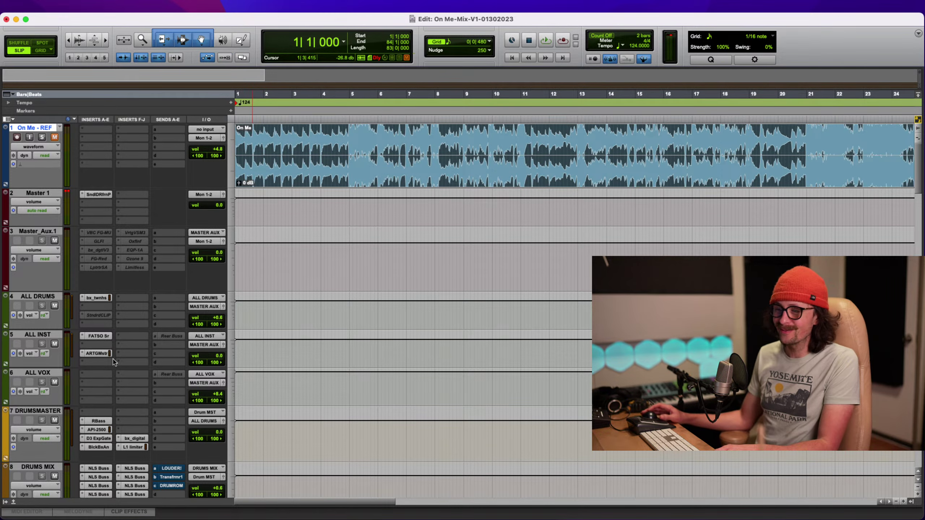
# Open the Pro-Q 3 on VOX MIX to review its low cut
pyautogui.scroll(-5, 135, 349)
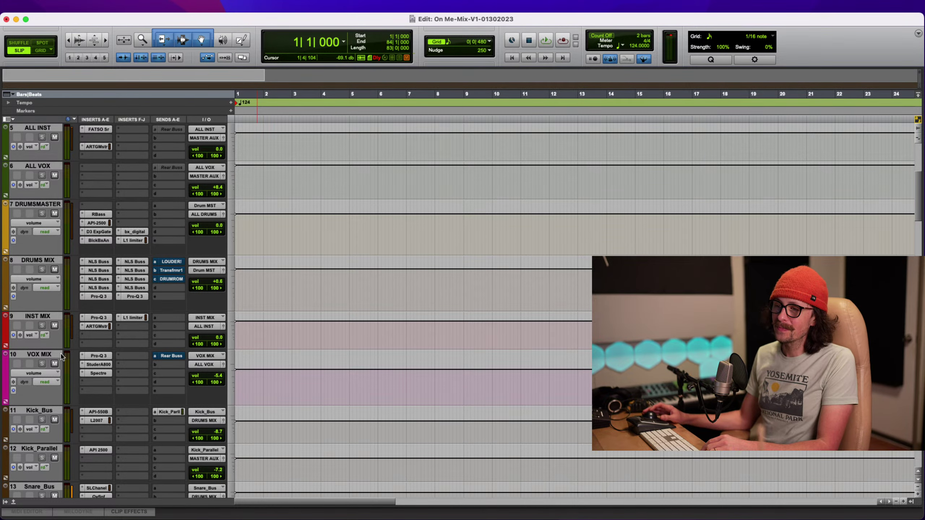
pyautogui.scroll(-5, 99, 344)
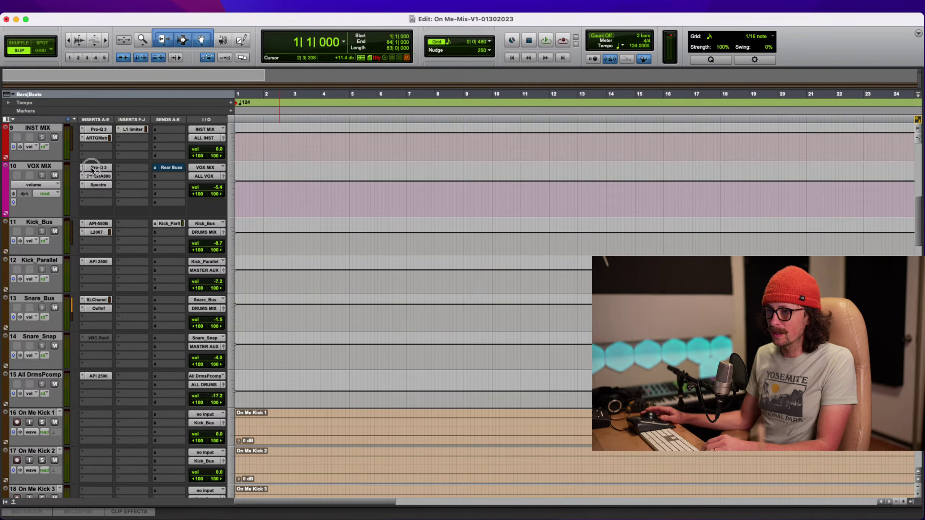
pyautogui.click(91, 169)
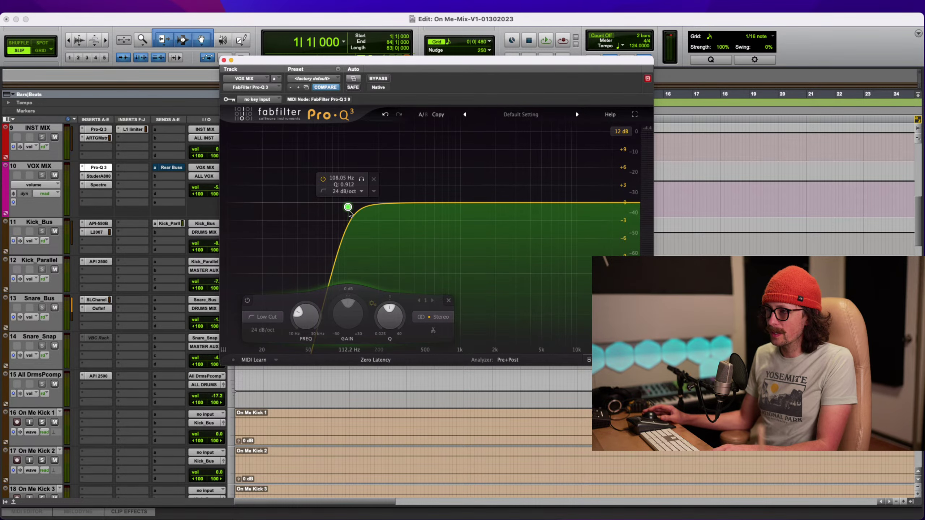
# Set the VOX MIX EQ's low cut to about 86 Hz and bring up the track's Studer A800 plug-in
pyautogui.moveTo(348, 207); pyautogui.dragTo(335, 206)
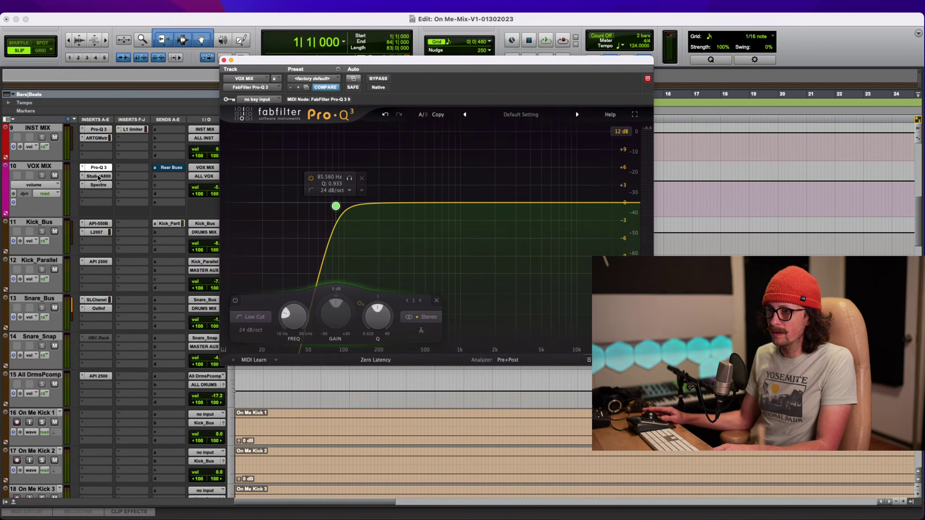
pyautogui.click(99, 176)
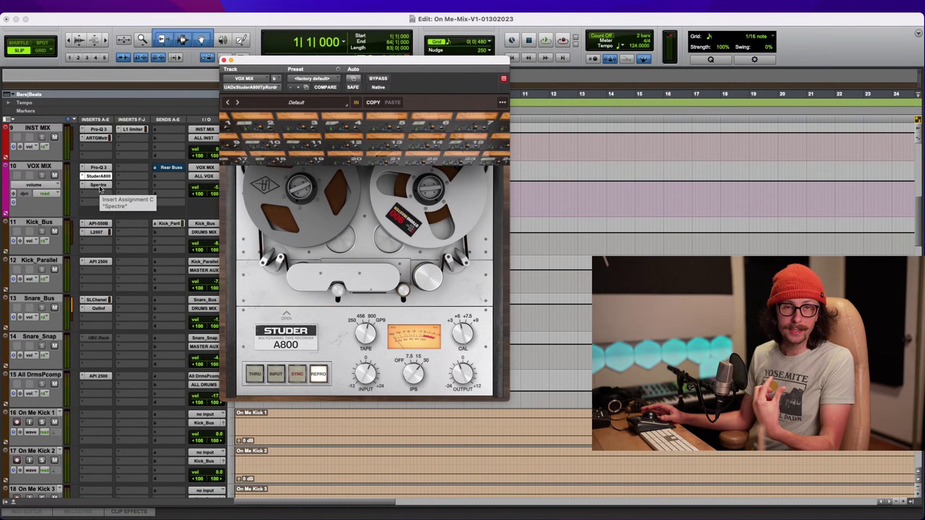
# Set the Spectre plug-in's quality on VOX MIX to Good and close the plug-in window
pyautogui.click(99, 185)
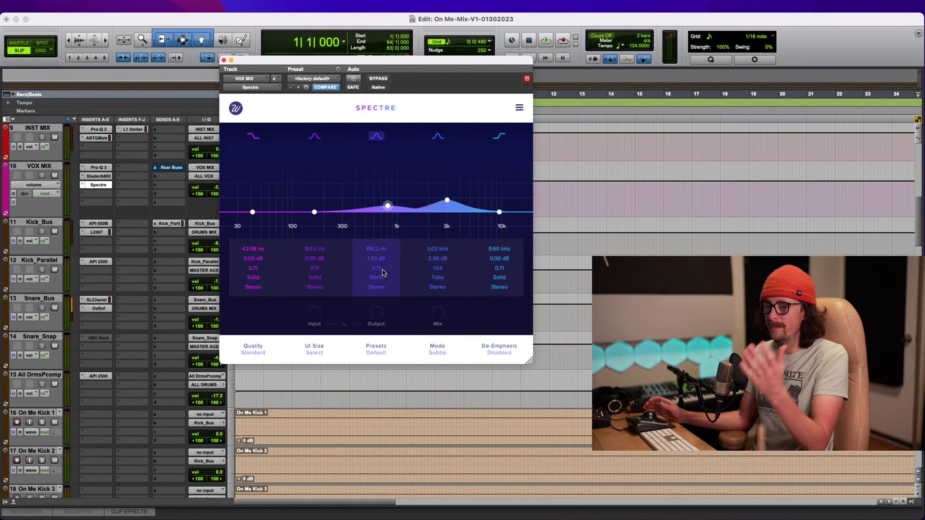
pyautogui.click(255, 351)
pyautogui.click(261, 379)
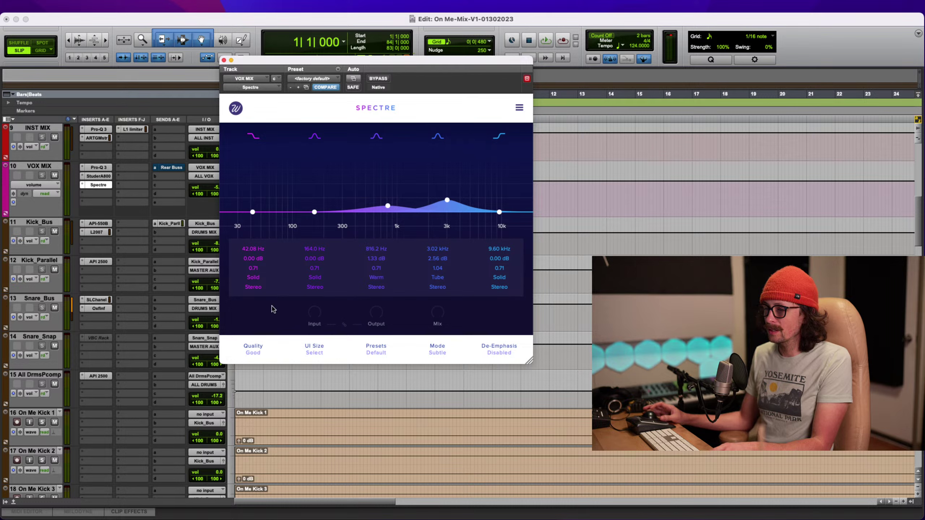
pyautogui.click(254, 354)
pyautogui.click(257, 347)
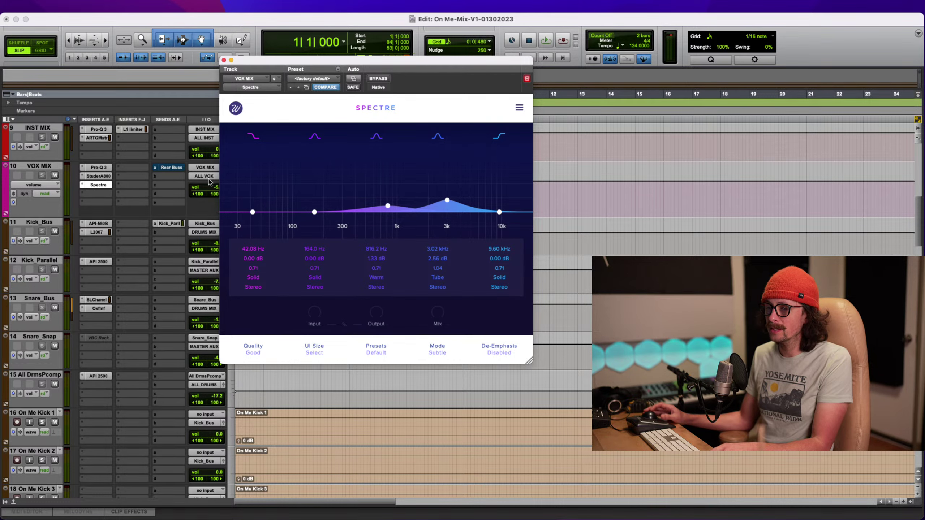
pyautogui.click(224, 60)
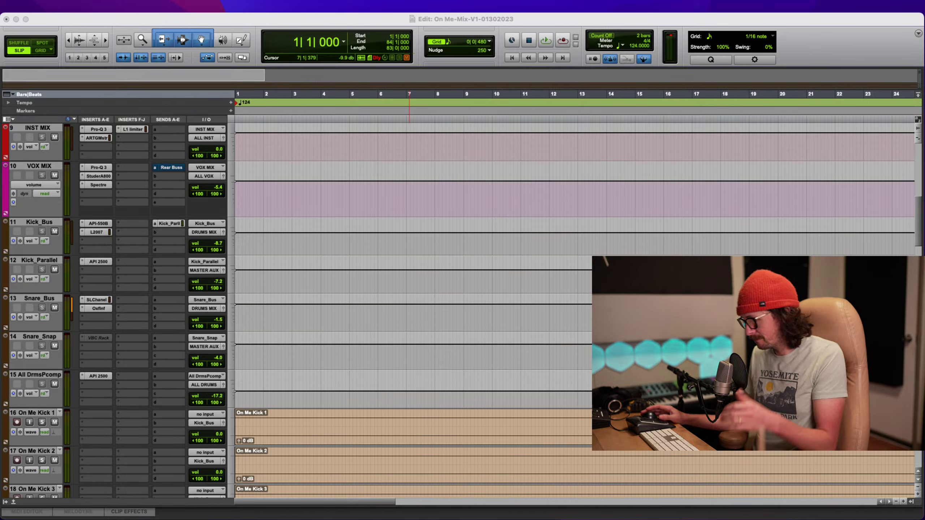
# Play the mix from the start and look through the tracks down to the electric bass
pyautogui.press('space')
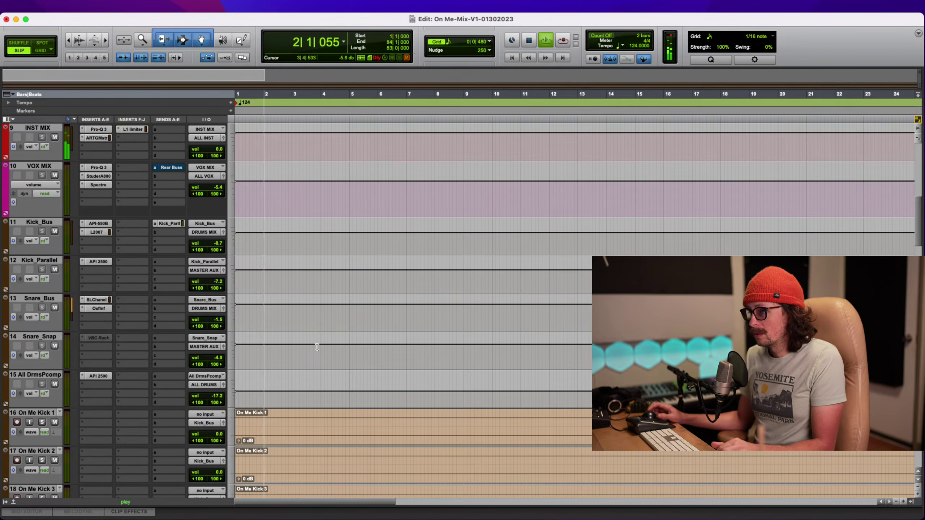
pyautogui.scroll(15, 289, 344)
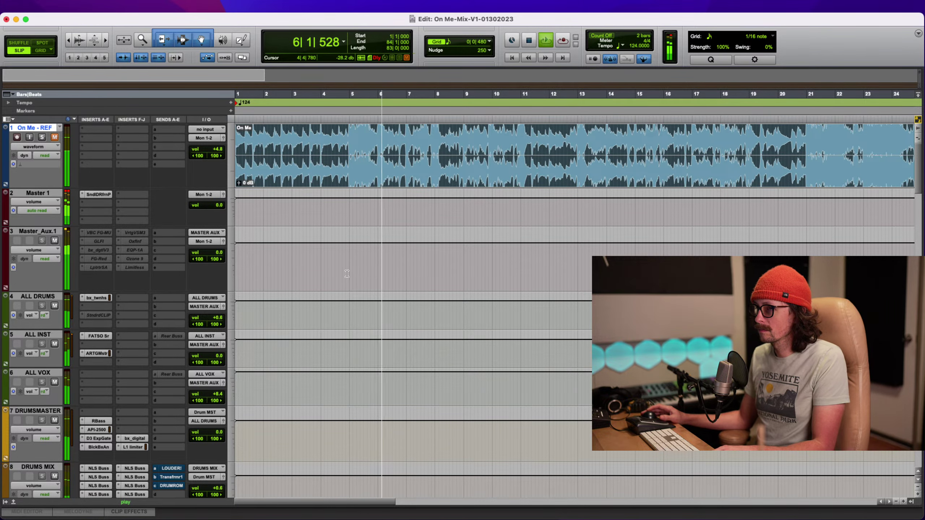
pyautogui.scroll(-15, 336, 266)
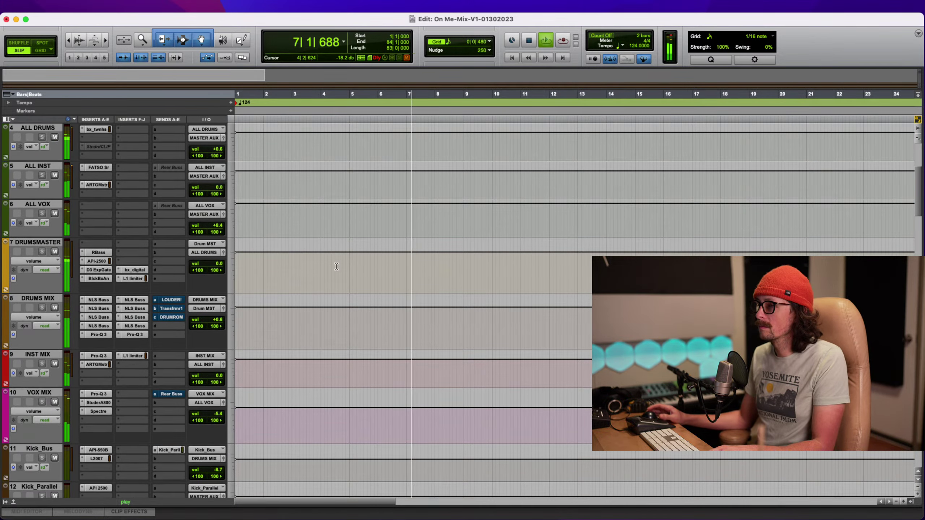
pyautogui.scroll(-12, 336, 266)
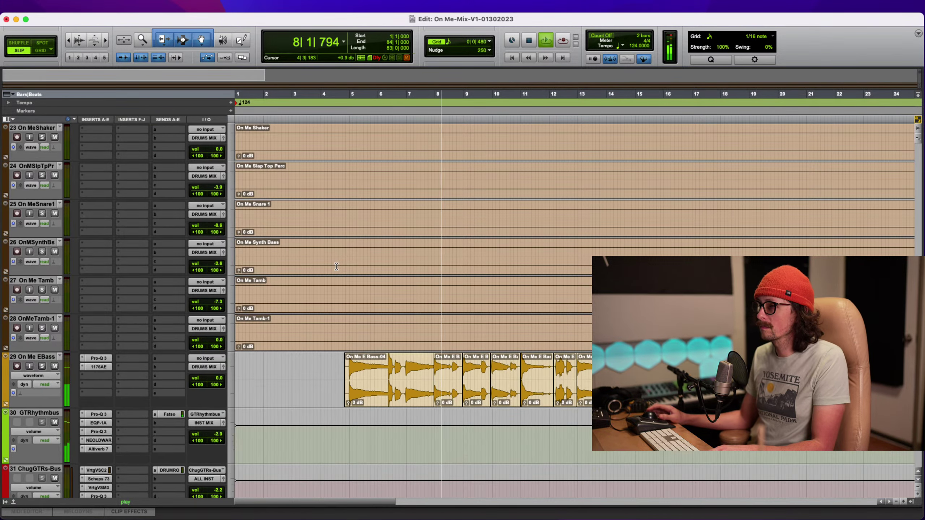
pyautogui.press('super+]')
pyautogui.press('super+]')
pyautogui.press('super+]')
pyautogui.press('super+]')
pyautogui.press('super+[')
pyautogui.press('super+[')
pyautogui.press('super+[')
pyautogui.press('super+[')
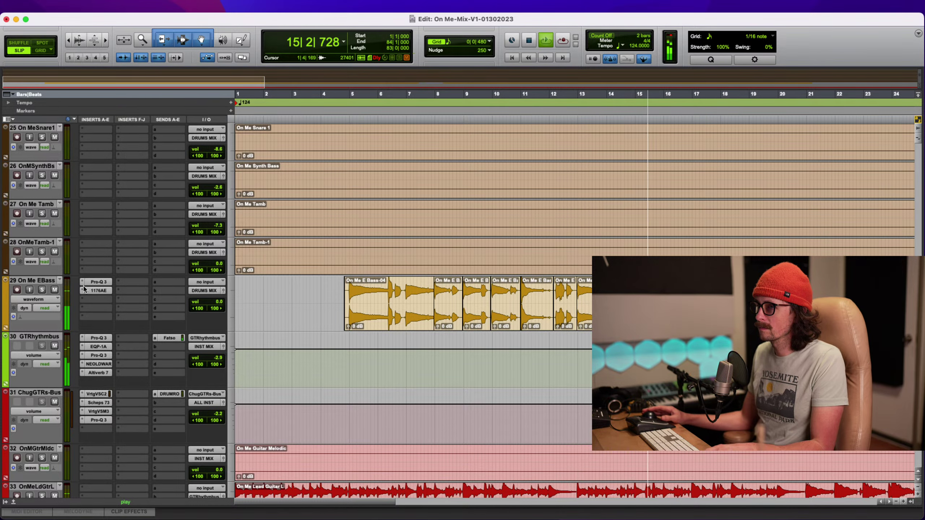
# In the electric bass track's Pro-Q 3, raise the low cut slightly and set the low bell to about 78 Hz and +0.77 dB
pyautogui.click(96, 282)
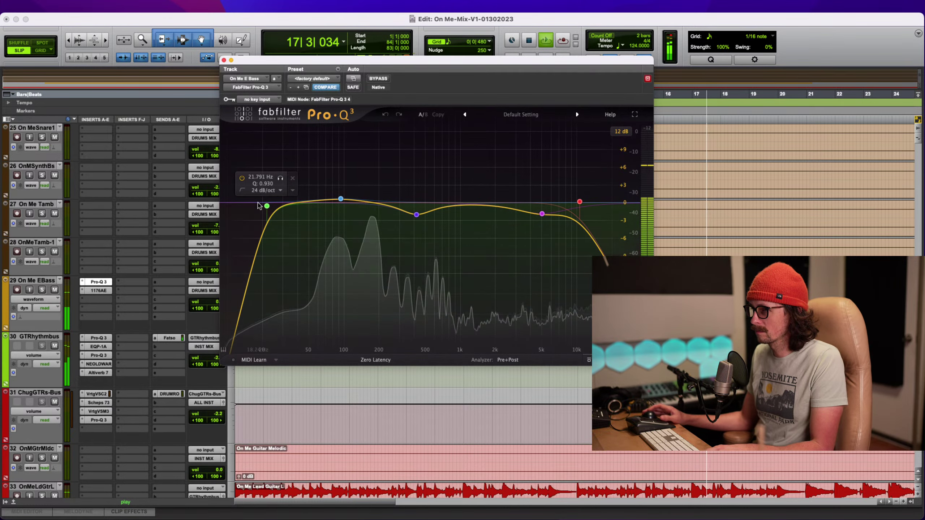
pyautogui.moveTo(266, 206); pyautogui.dragTo(274, 207)
pyautogui.moveTo(340, 199); pyautogui.dragTo(331, 198)
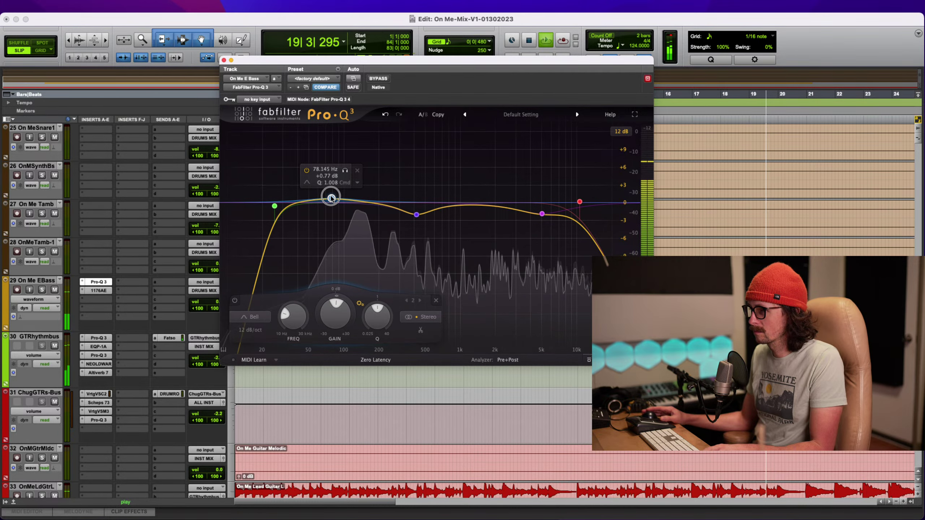
# Ease the bass EQ's low-mid dip to about -1.3 dB at 422 Hz and lower its high cut to about 9.4 kHz
pyautogui.moveTo(415, 216); pyautogui.dragTo(416, 210)
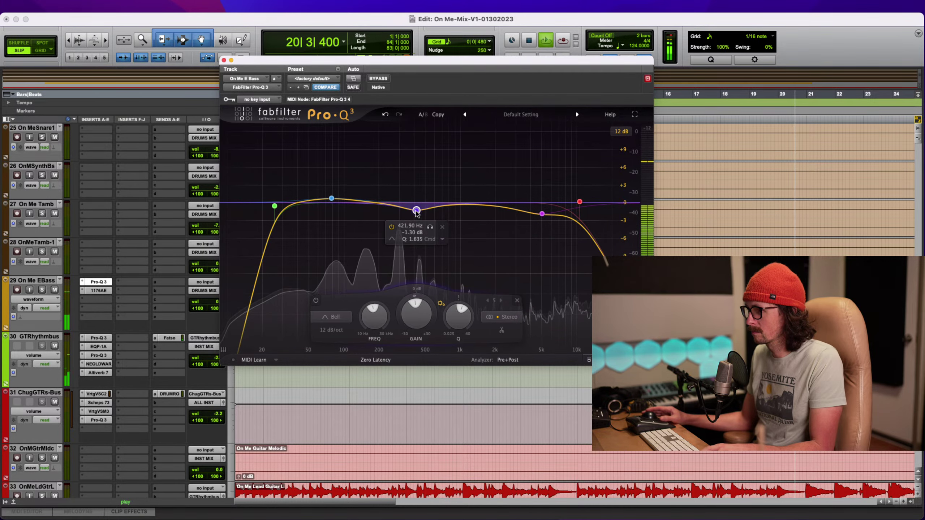
pyautogui.moveTo(579, 202); pyautogui.dragTo(573, 201)
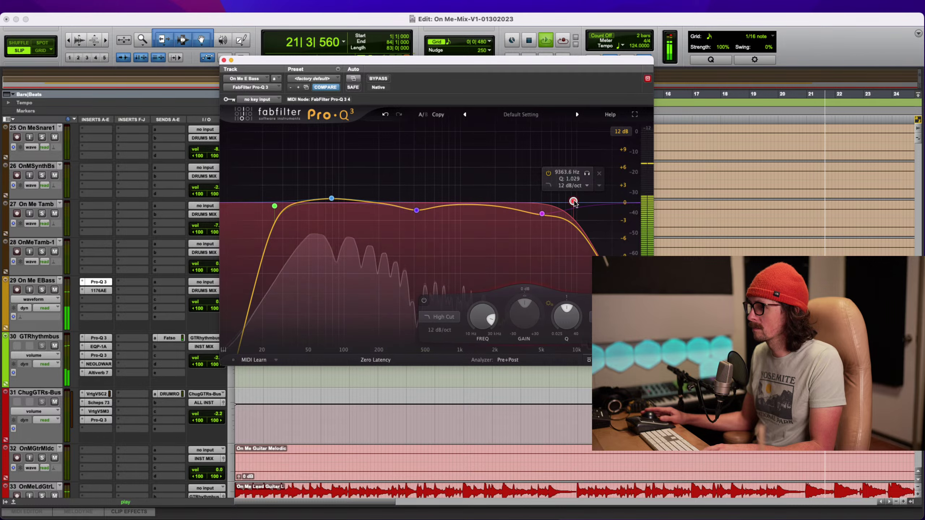
pyautogui.click(224, 60)
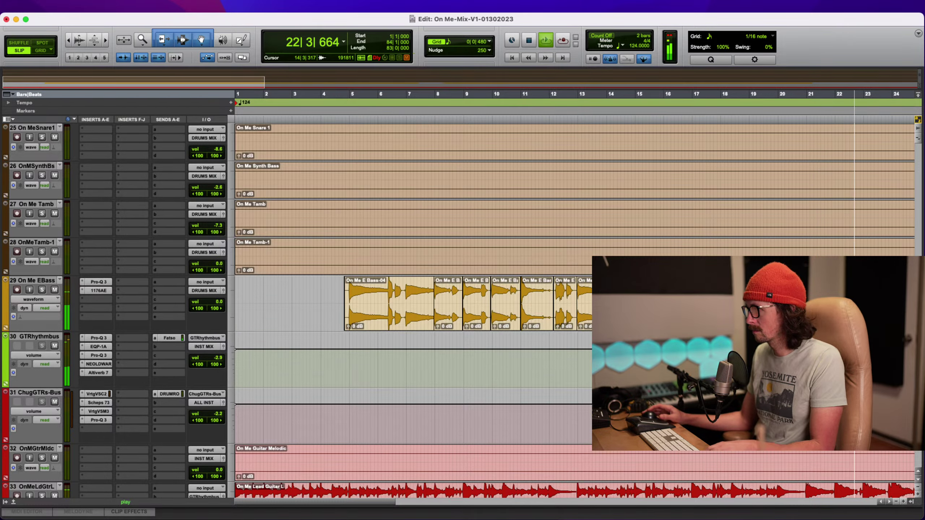
# Place the edit cursor on track 42 just before the chorus vocals start, near bar 20
pyautogui.scroll(-10, 541, 341)
pyautogui.scroll(2, 510, 328)
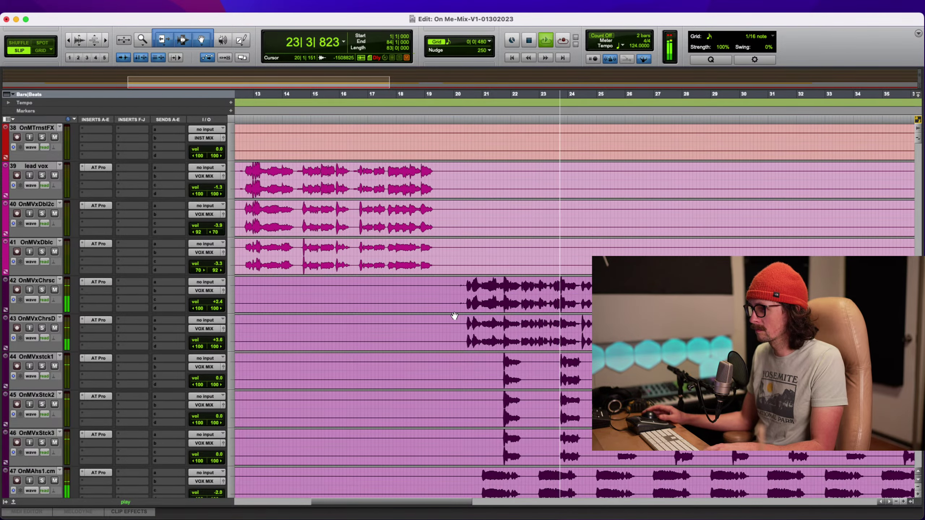
pyautogui.click(455, 290)
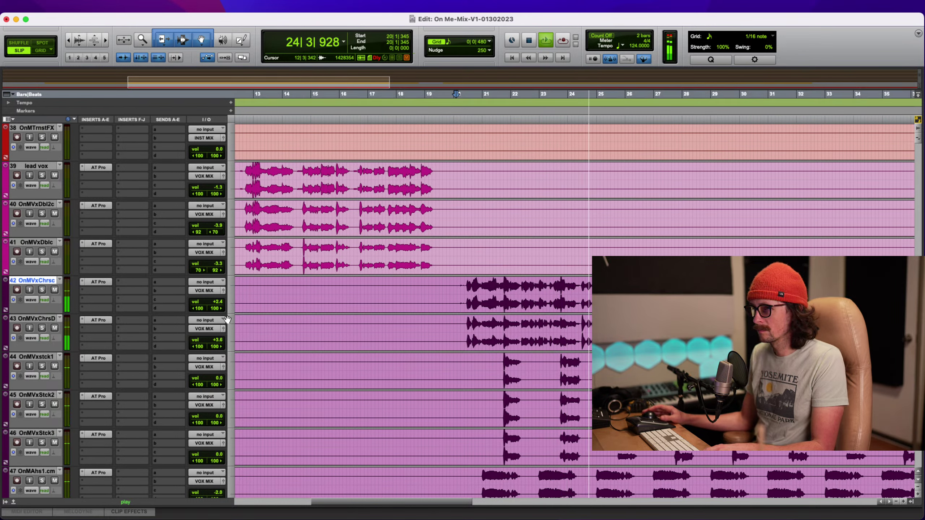
# Audition chorus vocal tracks 42 and 43 soloed separately and together, clear the solos and stop playback
pyautogui.click(43, 291)
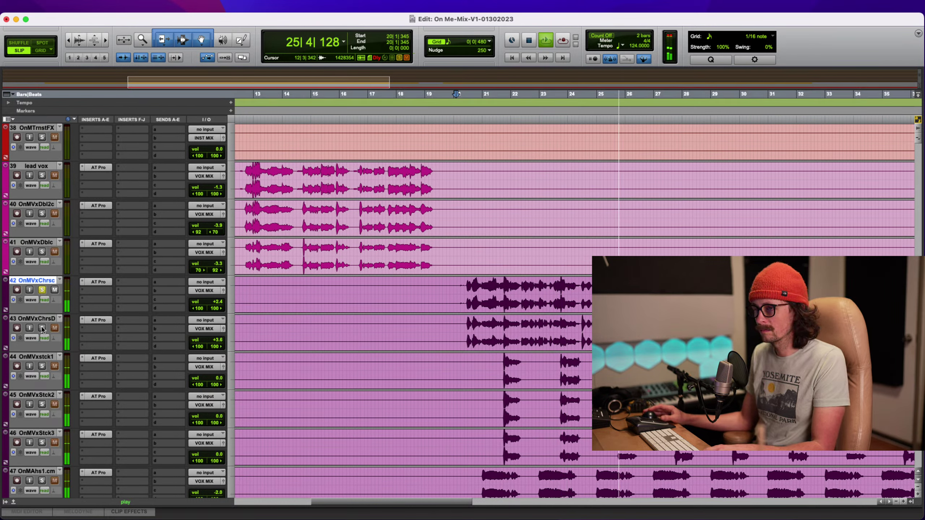
pyautogui.click(43, 328)
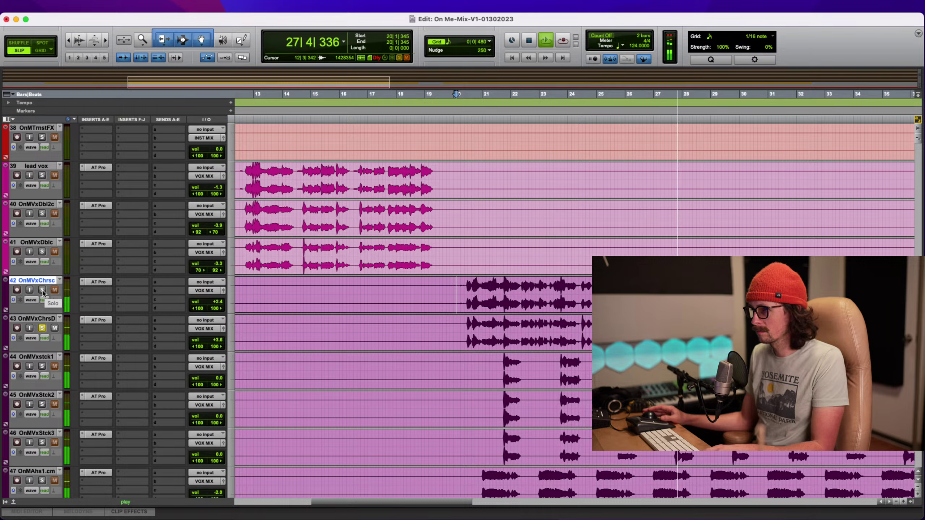
pyautogui.click(43, 291)
pyautogui.click(43, 328)
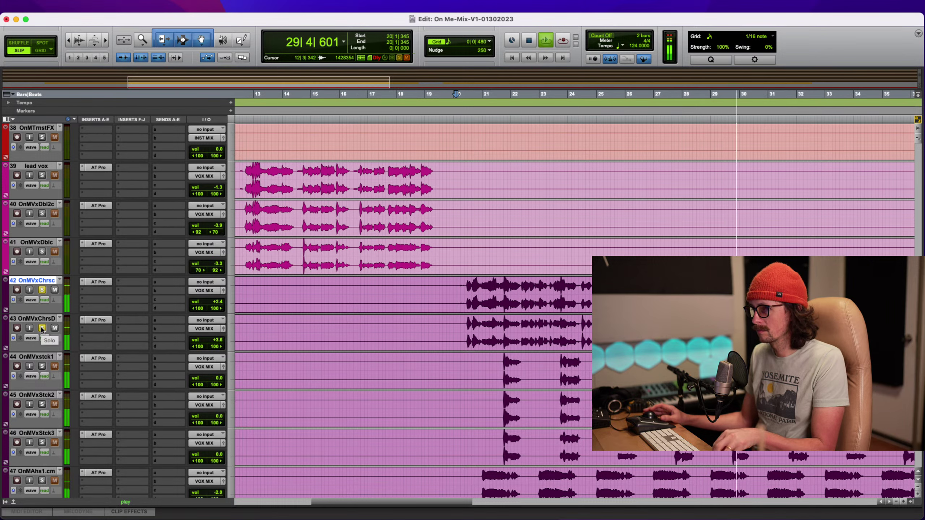
pyautogui.click(42, 291)
pyautogui.click(43, 329)
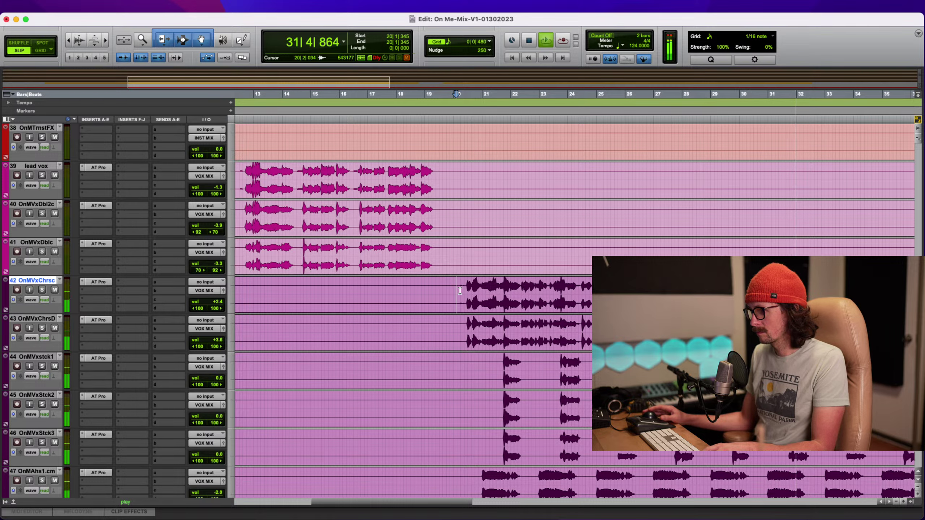
pyautogui.press('space')
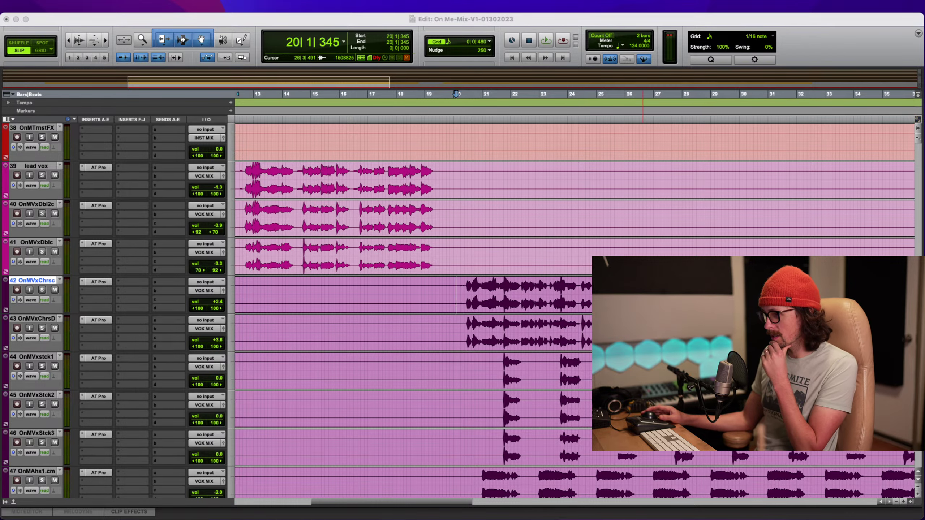
# Place the edit cursor at 20|2|553 on chorus double track 43 and increase that track's height
pyautogui.click(458, 289)
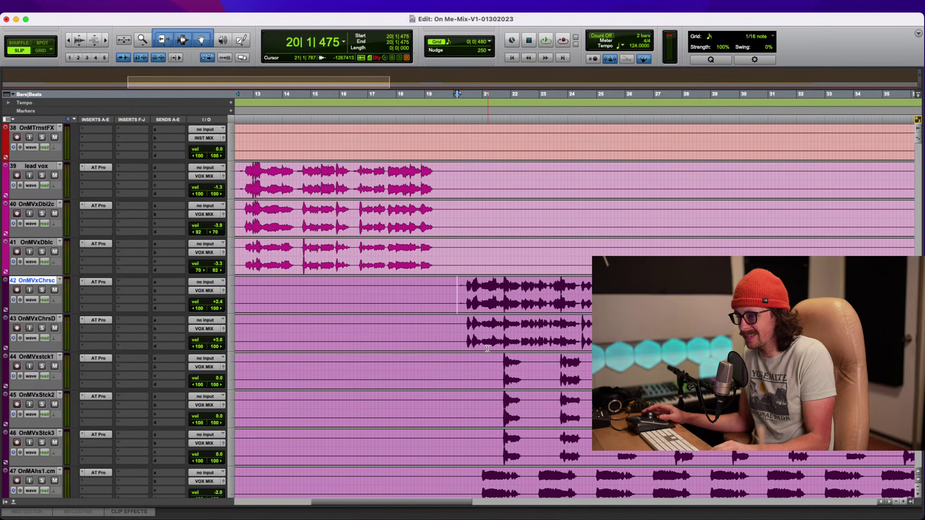
pyautogui.click(468, 322)
pyautogui.press('super+bracketright')
pyautogui.press('super+bracketright')
pyautogui.press('super+bracketright')
pyautogui.press('super+bracketright')
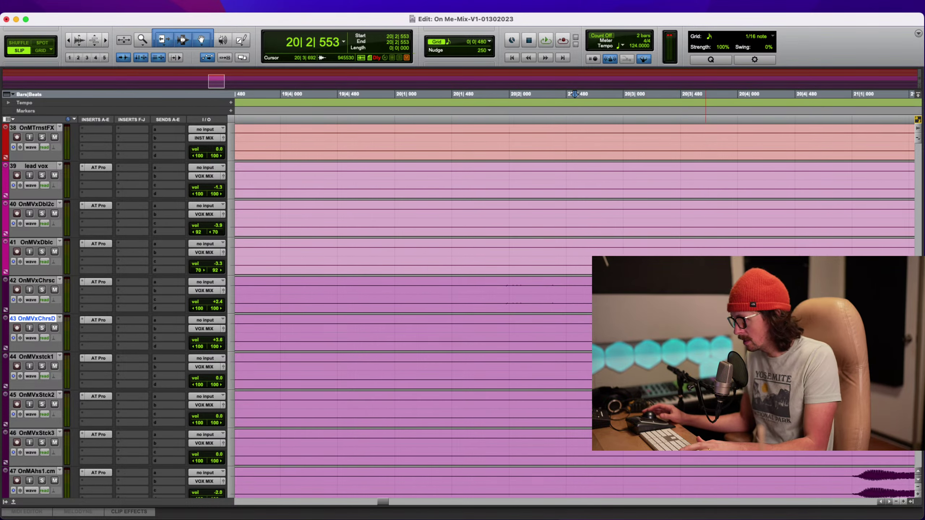
pyautogui.press('super+bracketleft')
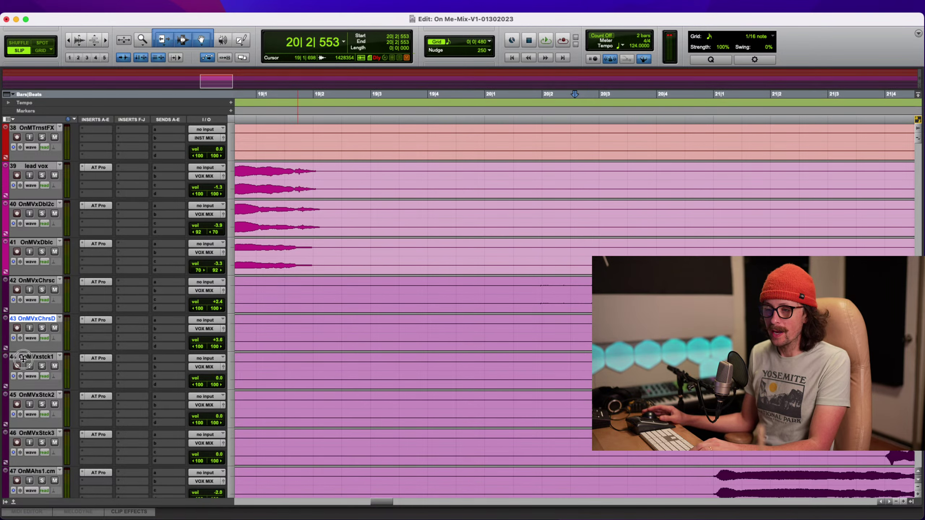
pyautogui.moveTo(24, 354); pyautogui.dragTo(19, 380)
pyautogui.press('super+bracketleft')
pyautogui.press('super+bracketleft')
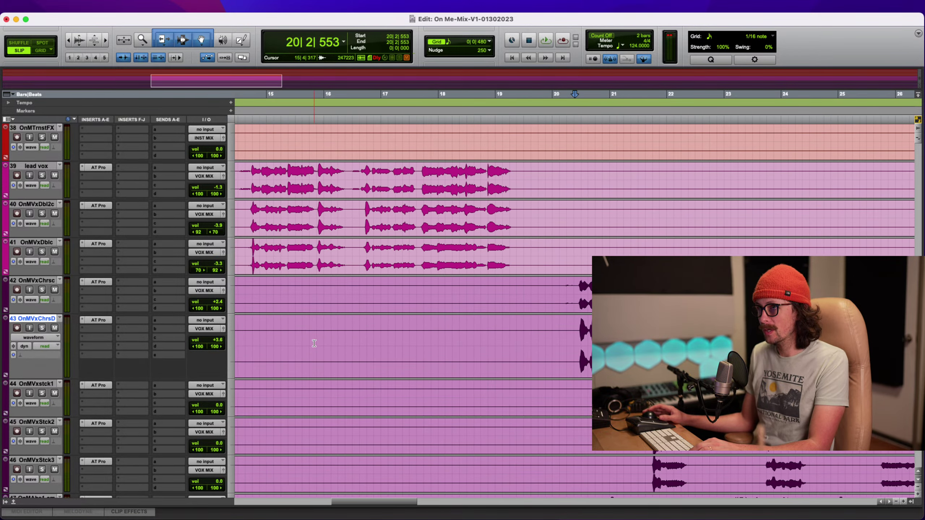
pyautogui.press('super+bracketleft')
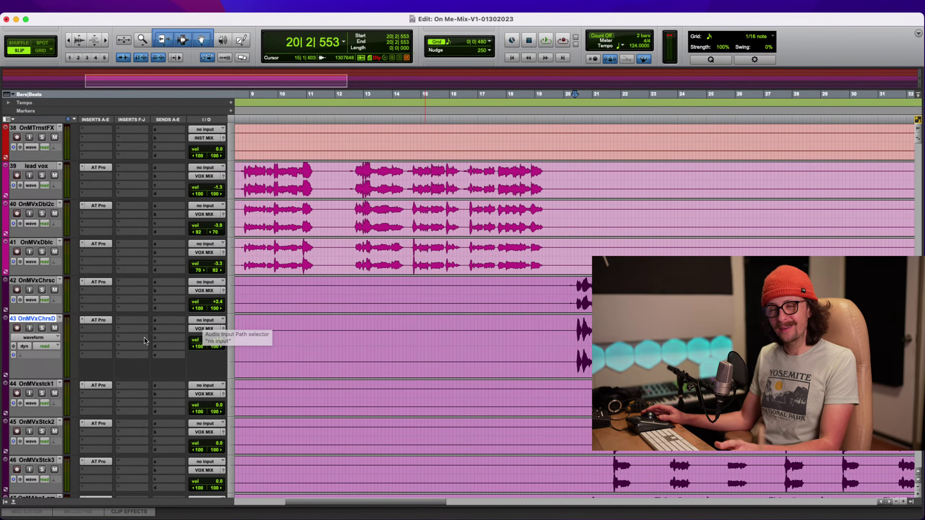
# Insert FabFilter Pro-Q 3 below AT Pro on track 43 and solo both chorus vocal tracks, 42 and 43
pyautogui.click(90, 329)
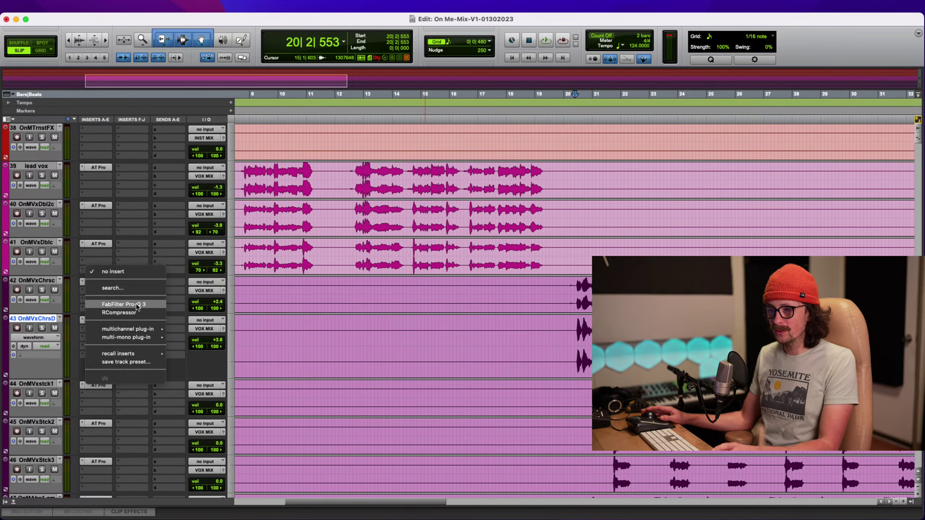
pyautogui.click(137, 304)
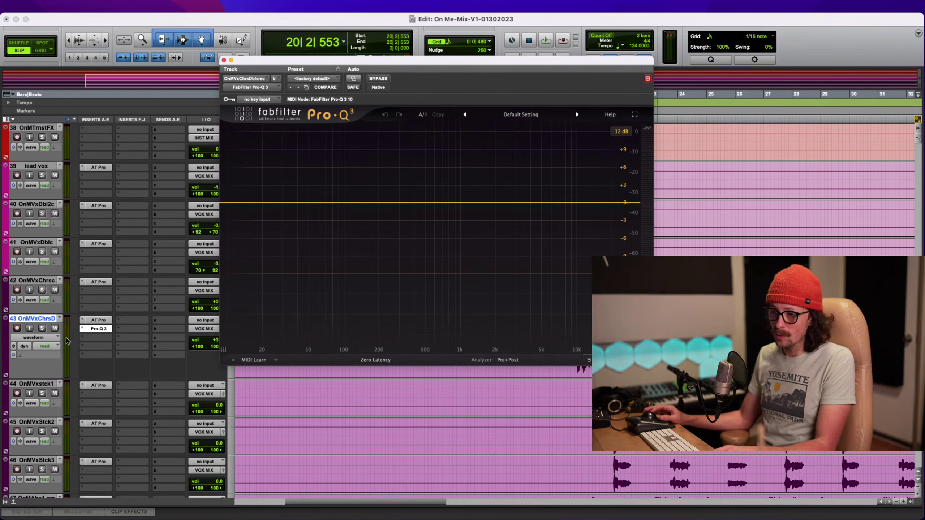
pyautogui.click(42, 290)
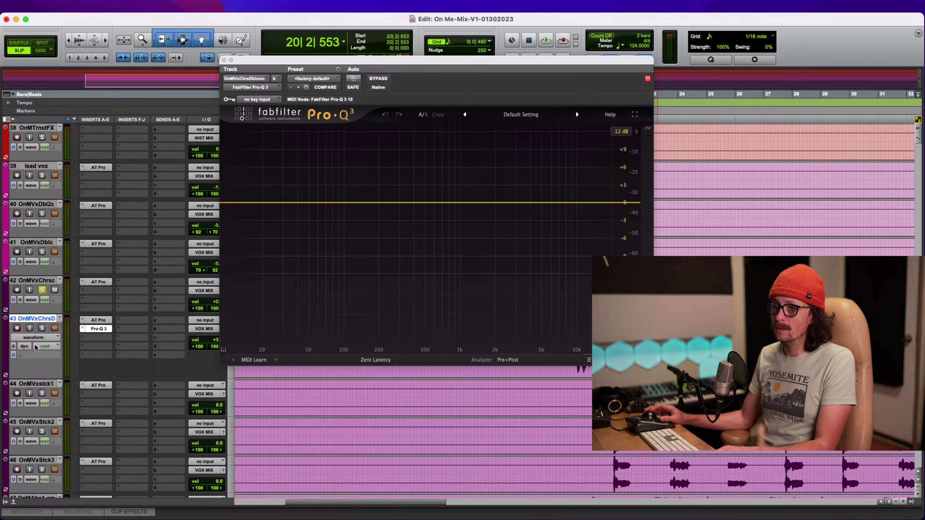
pyautogui.click(41, 329)
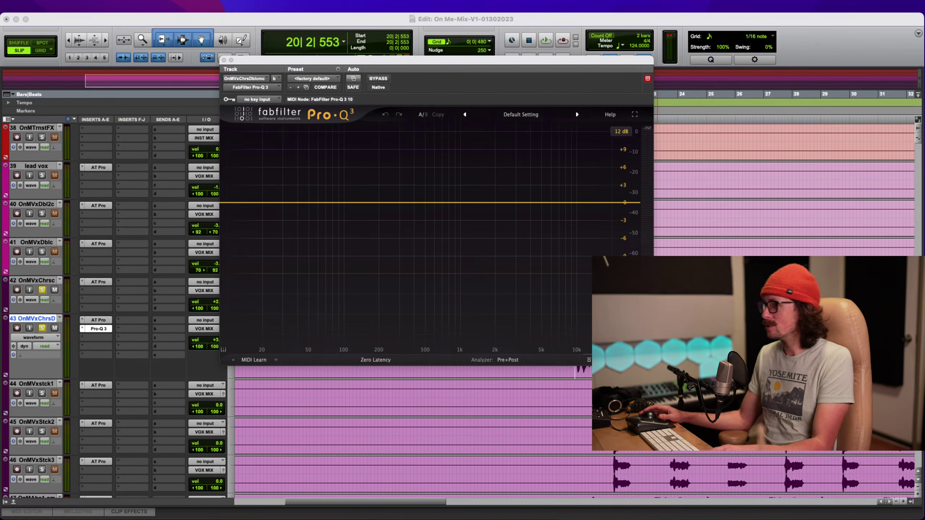
# Move the EQ window aside and copy track 43's Pro-Q 3 to the slot below AT Pro on track 42
pyautogui.click(825, 26)
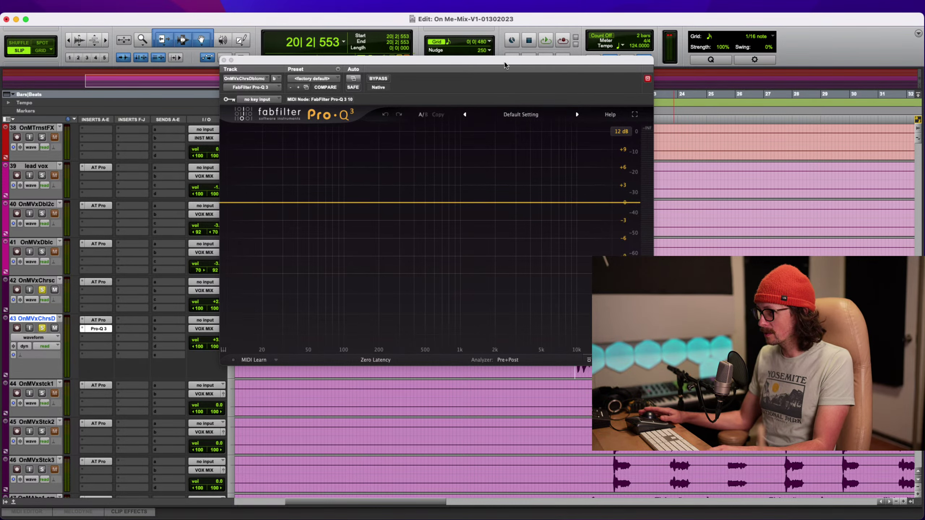
pyautogui.moveTo(504, 64); pyautogui.dragTo(422, 62)
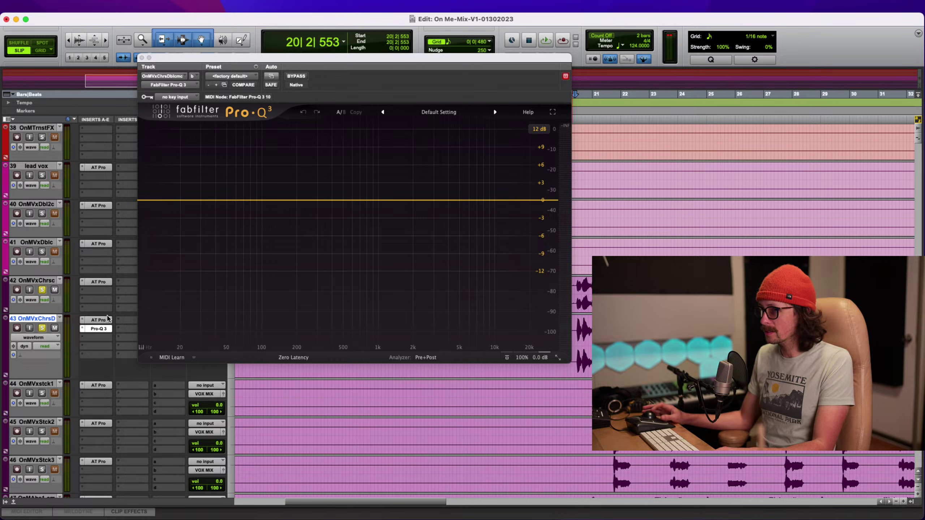
pyautogui.moveTo(94, 331); pyautogui.dragTo(95, 294)
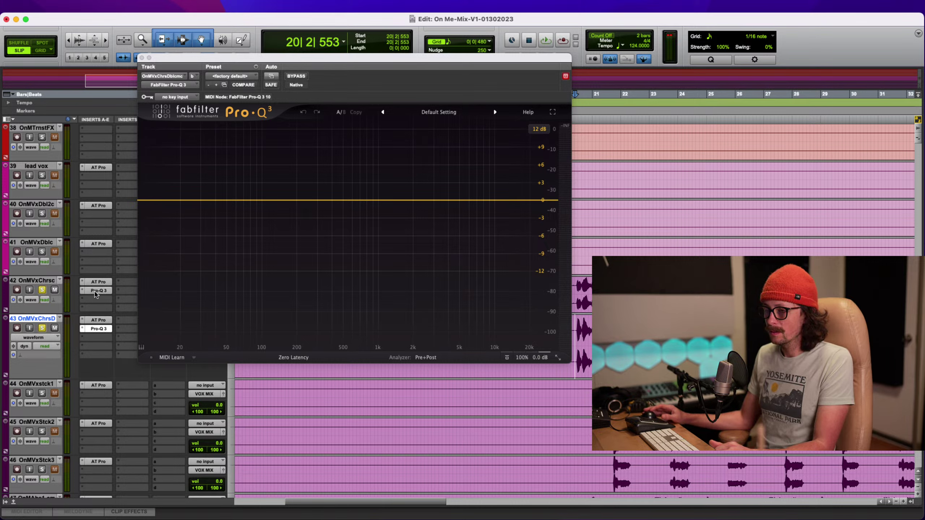
# Open the Pro-Q 3 windows of tracks 42 and 43 together by untargeting track 42's window, and spread them apart
pyautogui.click(96, 291)
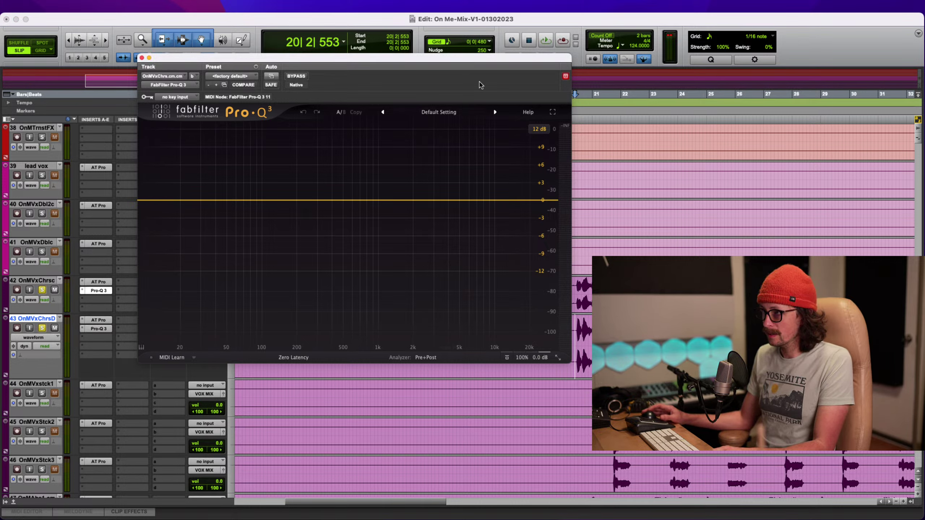
pyautogui.click(566, 76)
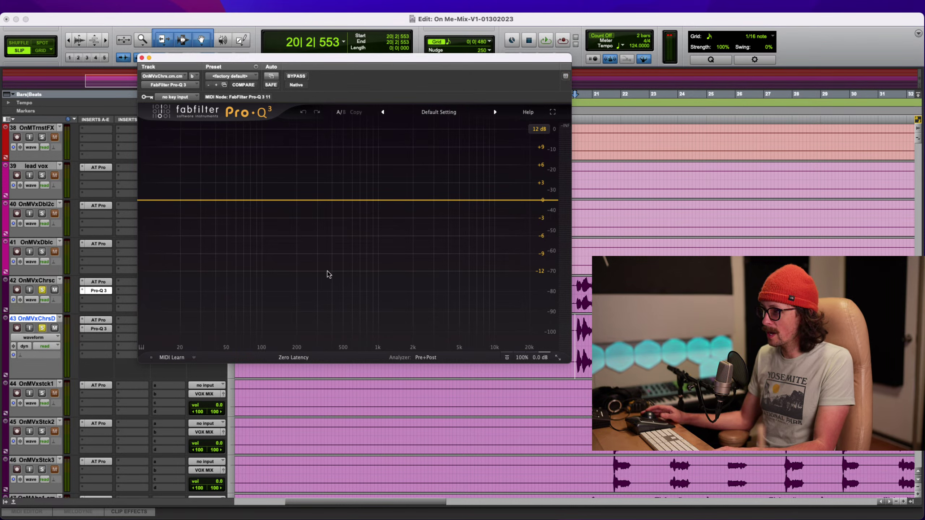
pyautogui.click(99, 329)
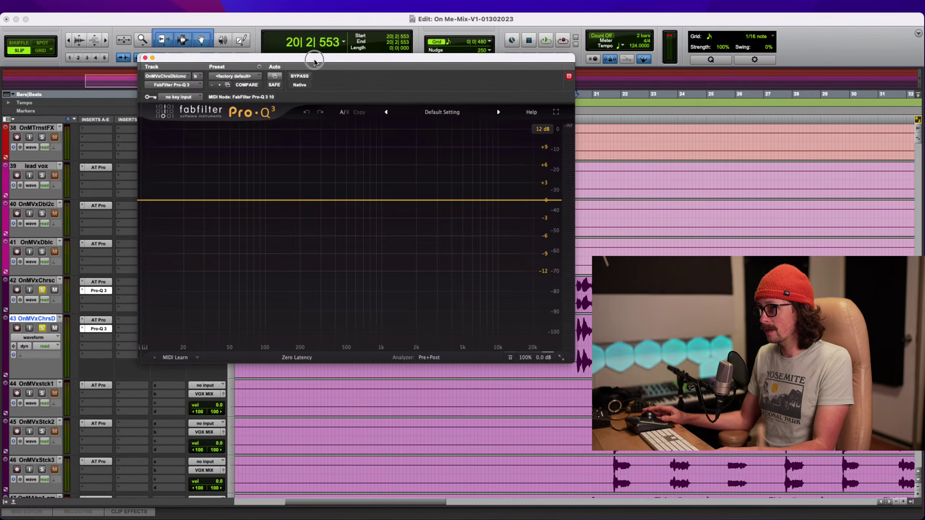
pyautogui.moveTo(316, 59); pyautogui.dragTo(726, 74)
pyautogui.moveTo(484, 61); pyautogui.dragTo(498, 42)
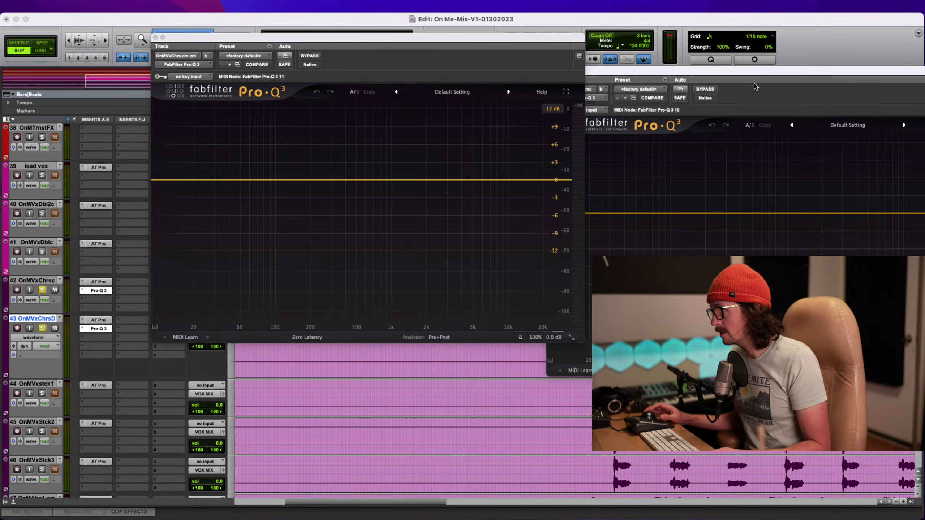
pyautogui.moveTo(757, 74); pyautogui.dragTo(696, 58)
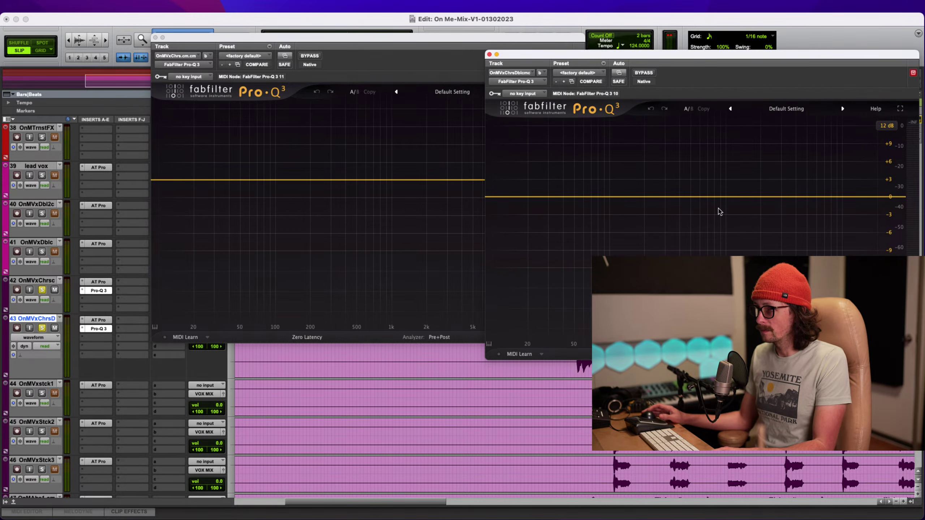
# Rename track 42 as "Lead chorus Vox" and track 43 as "Dbl chorus vox"
pyautogui.doubleClick(42, 281)
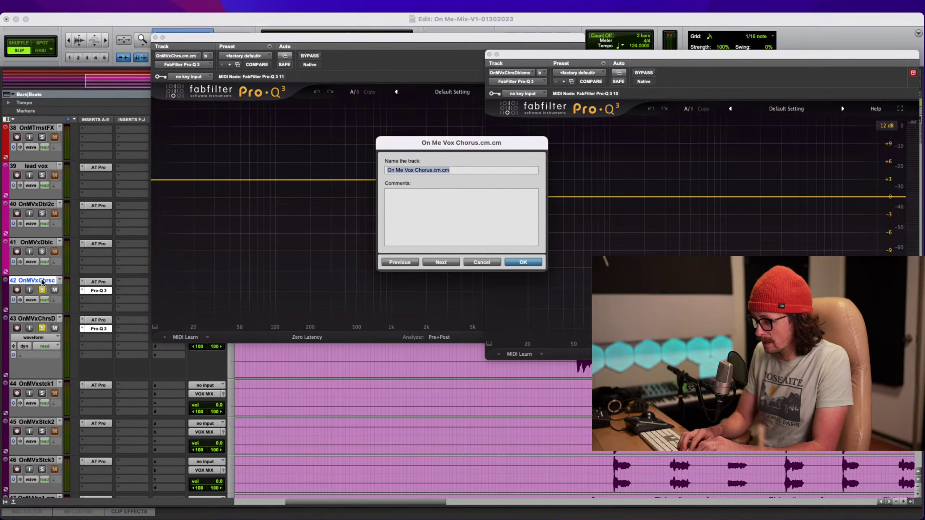
pyautogui.write('Le')
pyautogui.write('ad chorus Vox')
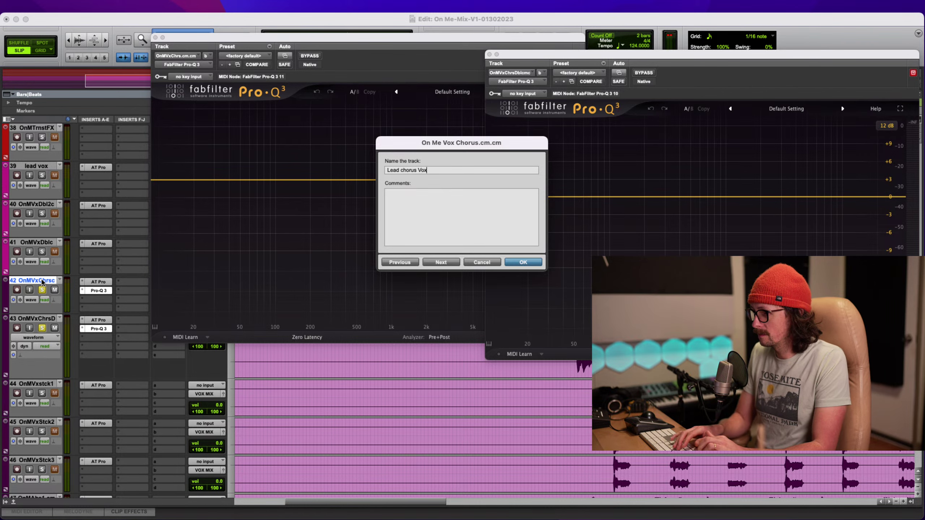
pyautogui.press('Return')
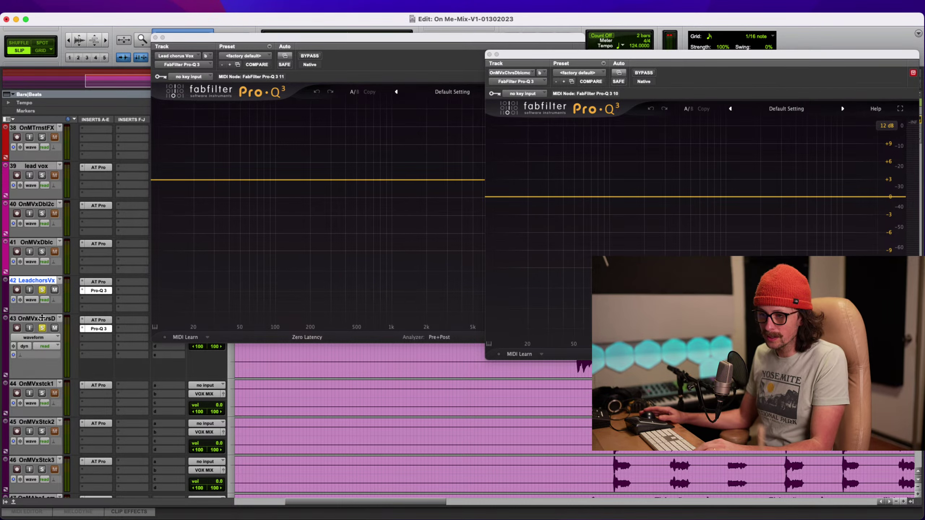
pyautogui.doubleClick(42, 318)
pyautogui.write('Dbl chorus vox')
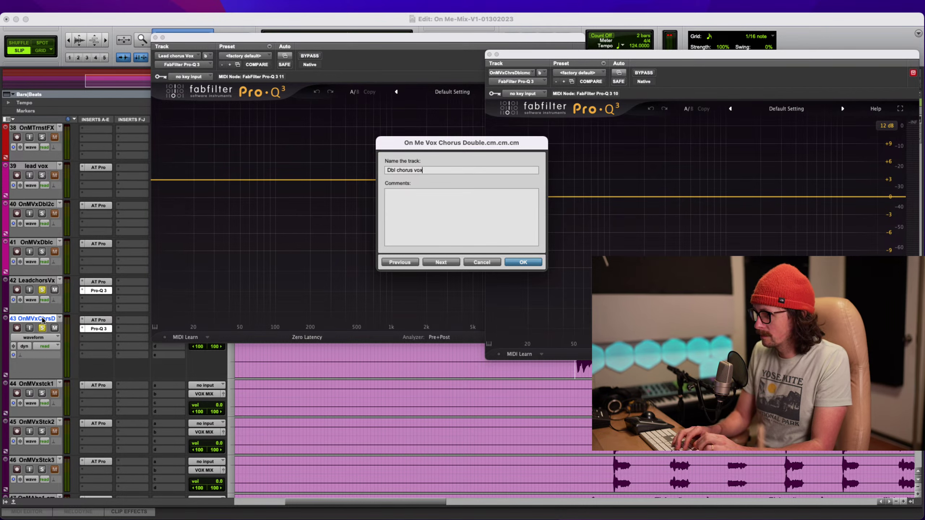
pyautogui.press('Return')
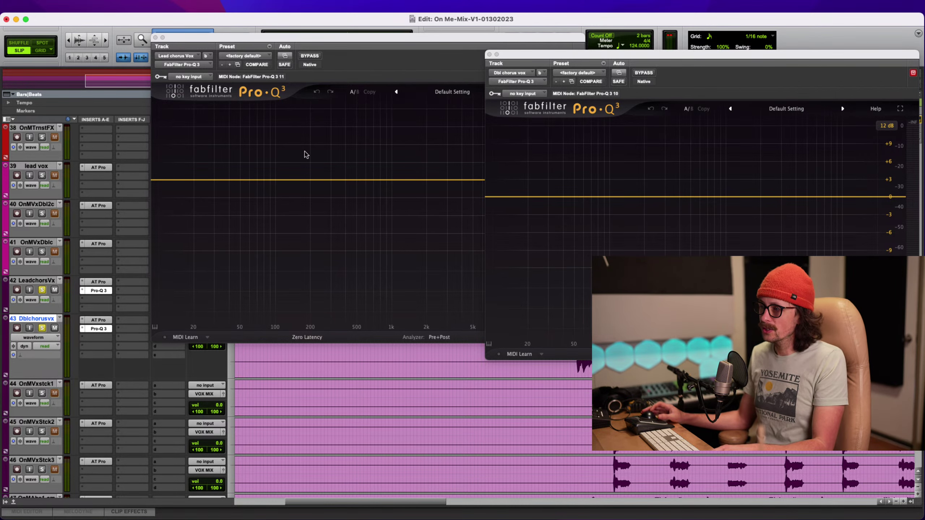
# Place the Lead chorus Vox EQ beside the Dbl chorus vox EQ and play the chorus to compare their spectra
pyautogui.moveTo(348, 43); pyautogui.dragTo(246, 63)
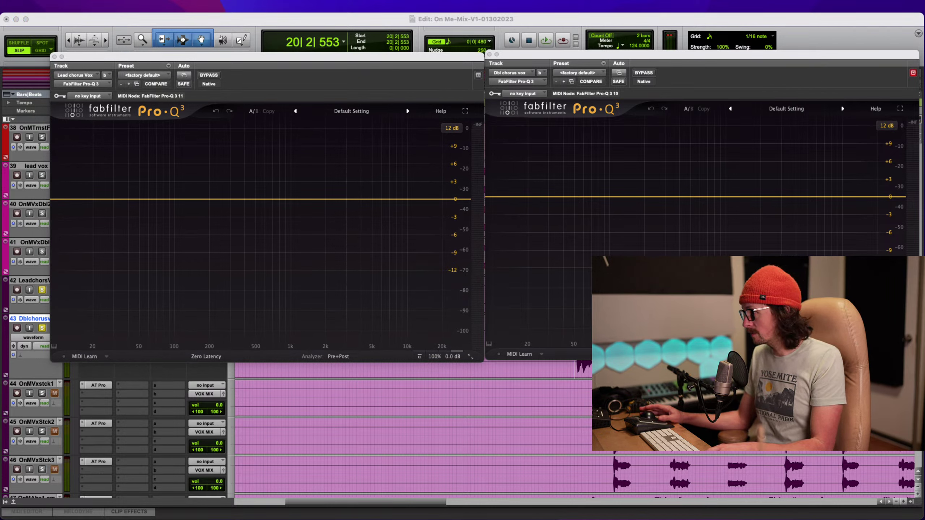
pyautogui.press('space')
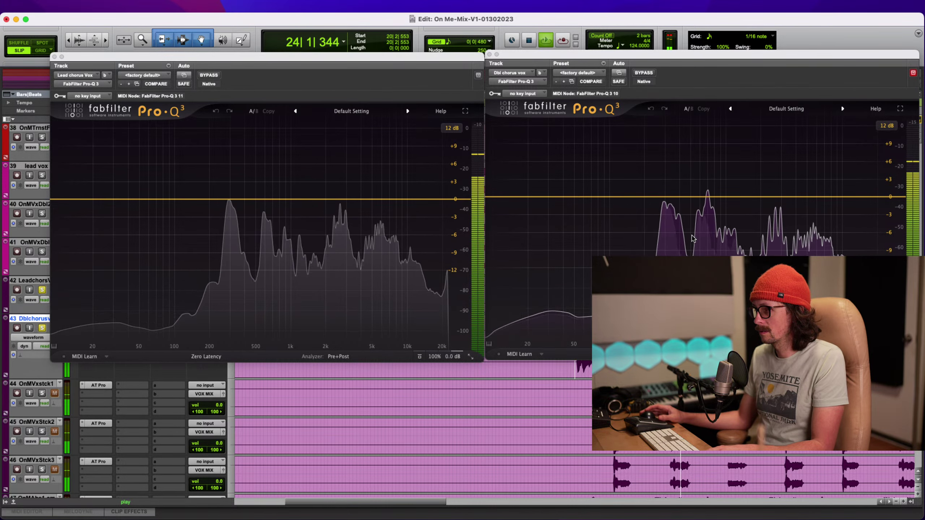
pyautogui.press('space')
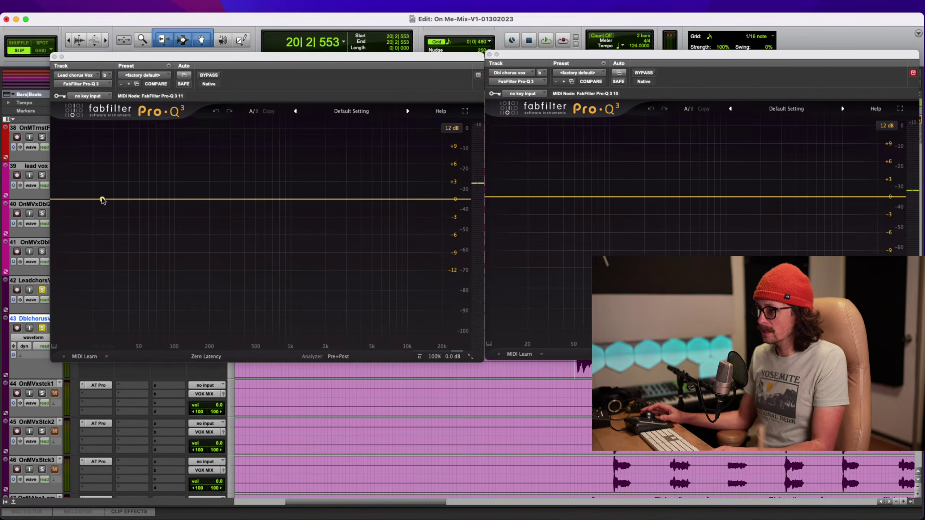
# Add a 24 dB/oct low cut at about 100 Hz to the Lead chorus Vox EQ
pyautogui.doubleClick(102, 199)
pyautogui.click(78, 184)
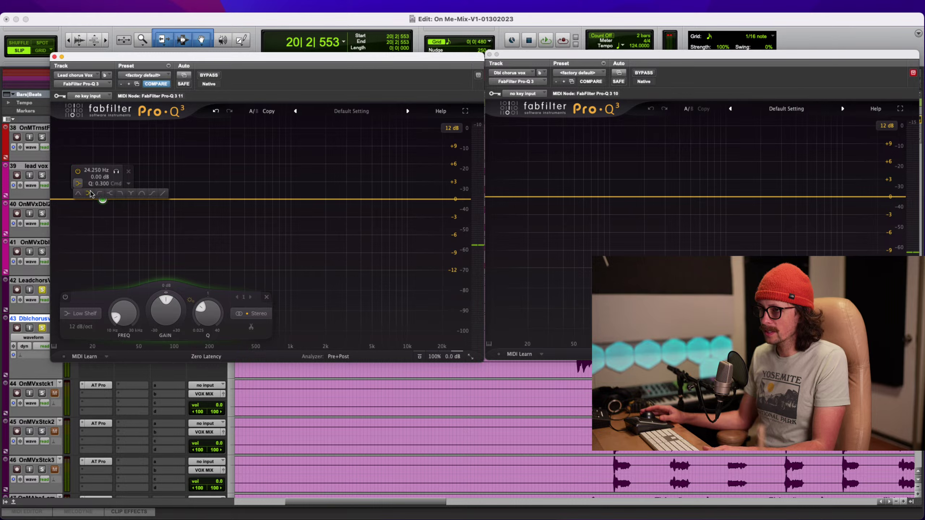
pyautogui.click(99, 193)
pyautogui.click(110, 242)
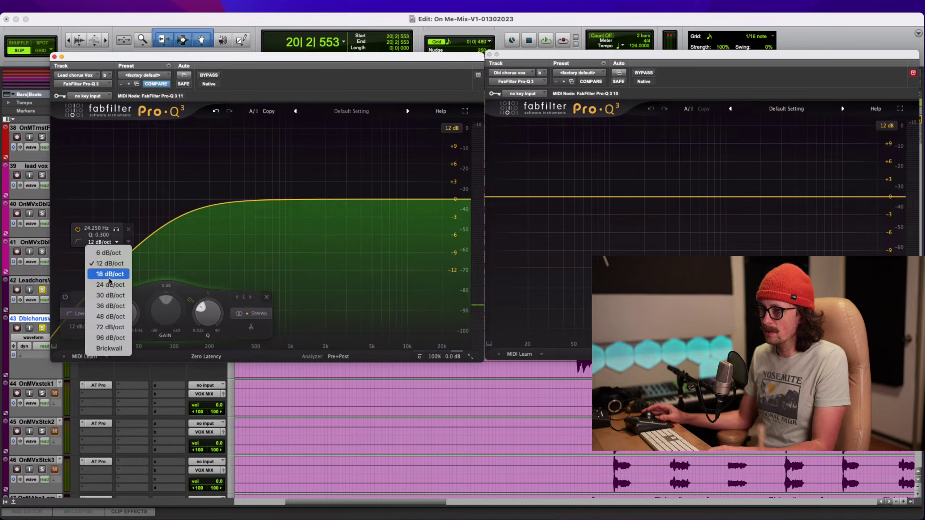
pyautogui.click(103, 283)
pyautogui.moveTo(102, 257); pyautogui.dragTo(175, 201)
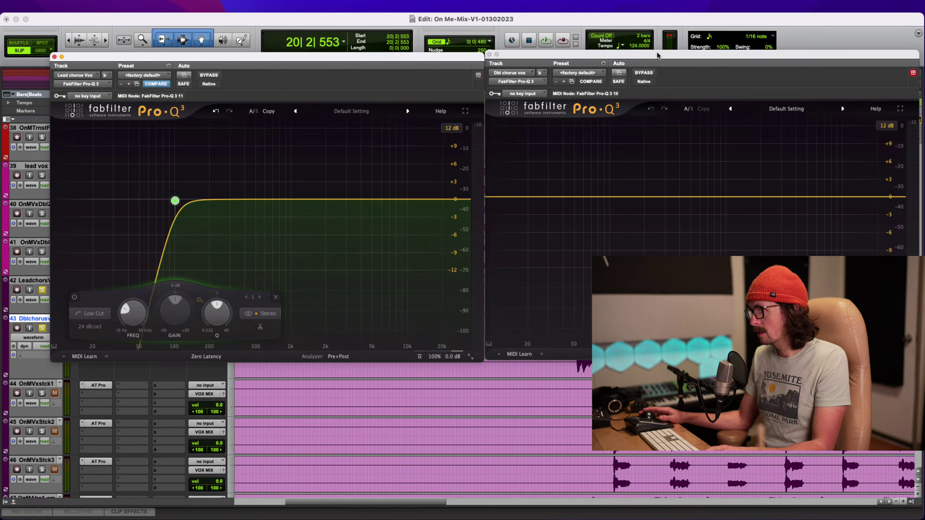
# Add an 18 dB/oct low cut at about 103 Hz to the Dbl chorus vox EQ
pyautogui.click(657, 56)
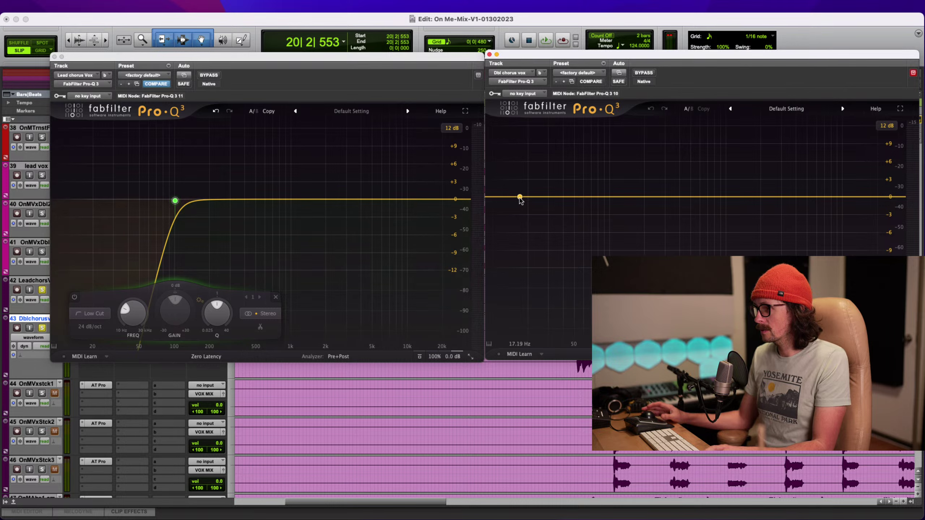
pyautogui.click(520, 199)
pyautogui.moveTo(520, 198); pyautogui.dragTo(612, 194)
pyautogui.click(590, 182)
pyautogui.click(598, 215)
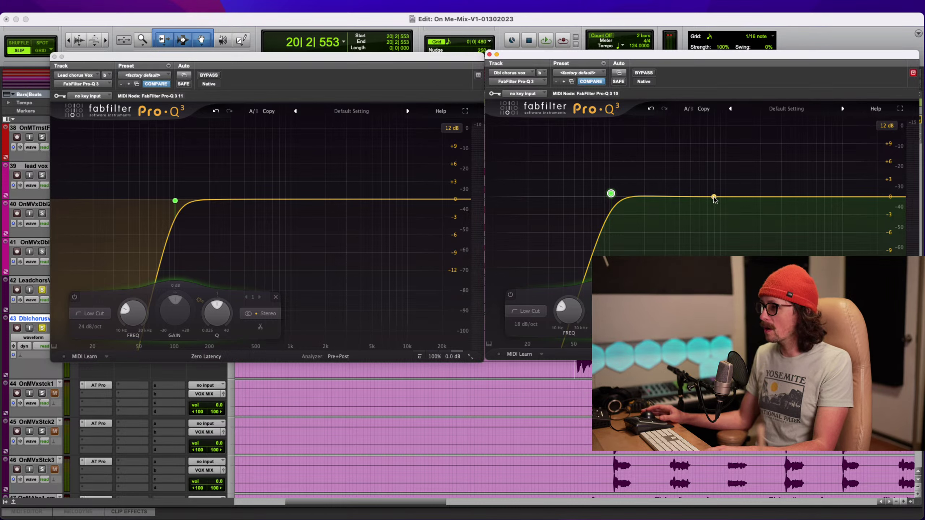
# On the Dbl chorus vox EQ, cut about 2.6 dB near 836 Hz and add a side-only boost near 3.36 kHz
pyautogui.moveTo(714, 197)
pyautogui.mouseDown()
pyautogui.moveTo(677, 162)
pyautogui.moveTo(721, 166)
pyautogui.moveTo(710, 168)
pyautogui.moveTo(715, 215)
pyautogui.mouseUp()
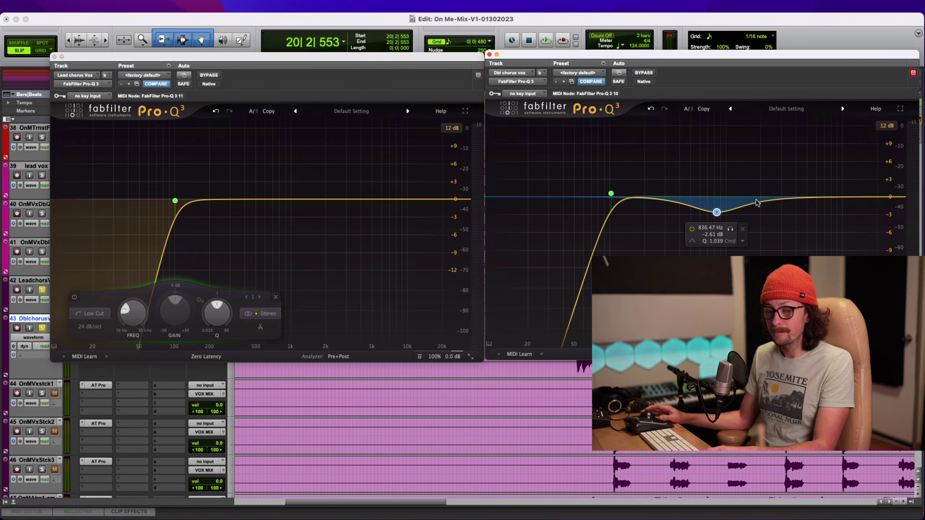
pyautogui.moveTo(794, 198)
pyautogui.mouseDown()
pyautogui.moveTo(820, 188)
pyautogui.moveTo(785, 193)
pyautogui.mouseUp()
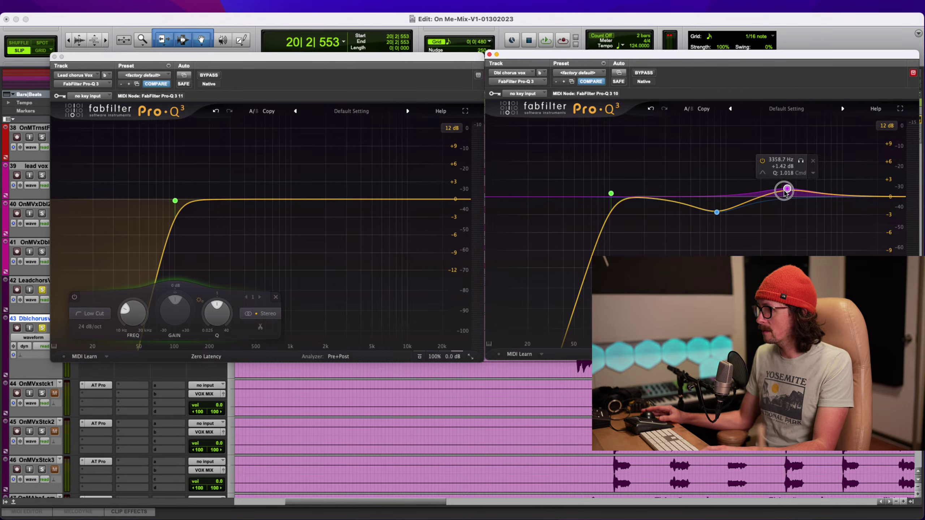
pyautogui.click(813, 174)
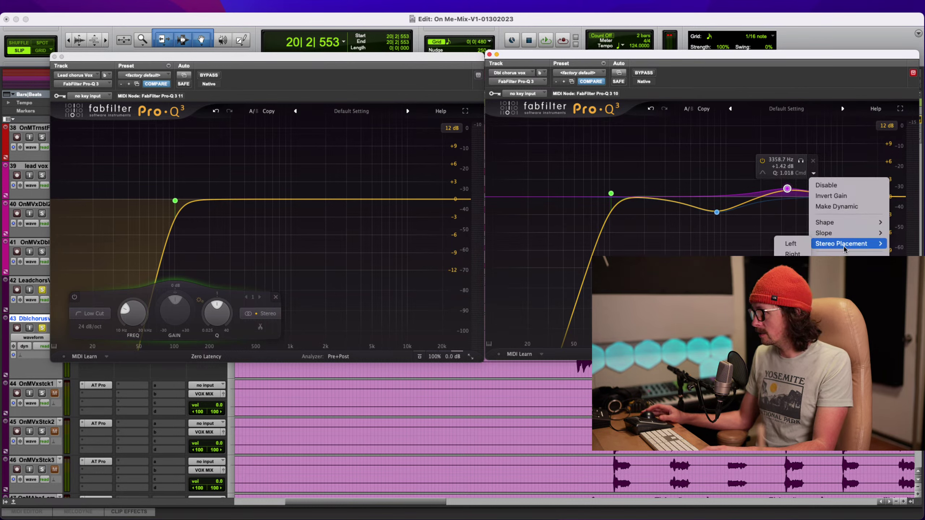
pyautogui.click(790, 287)
pyautogui.moveTo(784, 189); pyautogui.dragTo(784, 187)
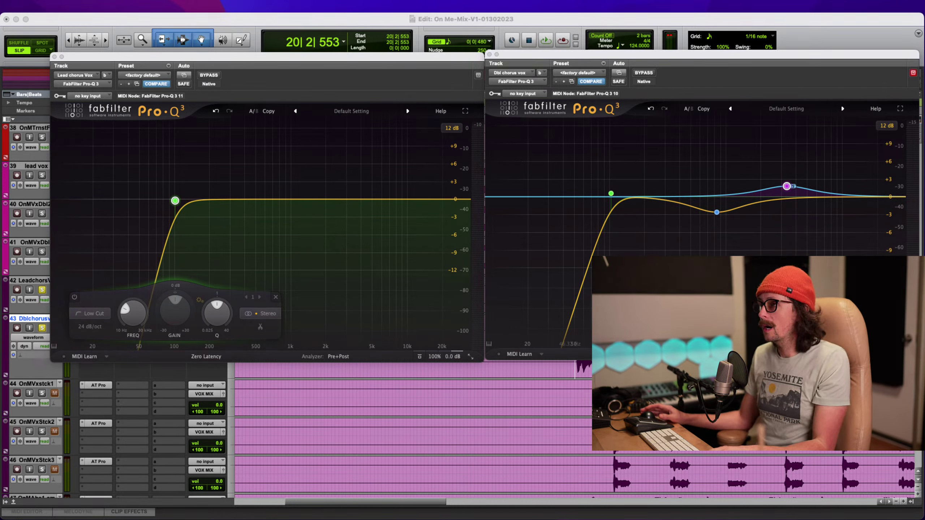
# Play the soloed chorus vocals and compare the Dbl chorus vox EQ bypassed and active
pyautogui.click(812, 40)
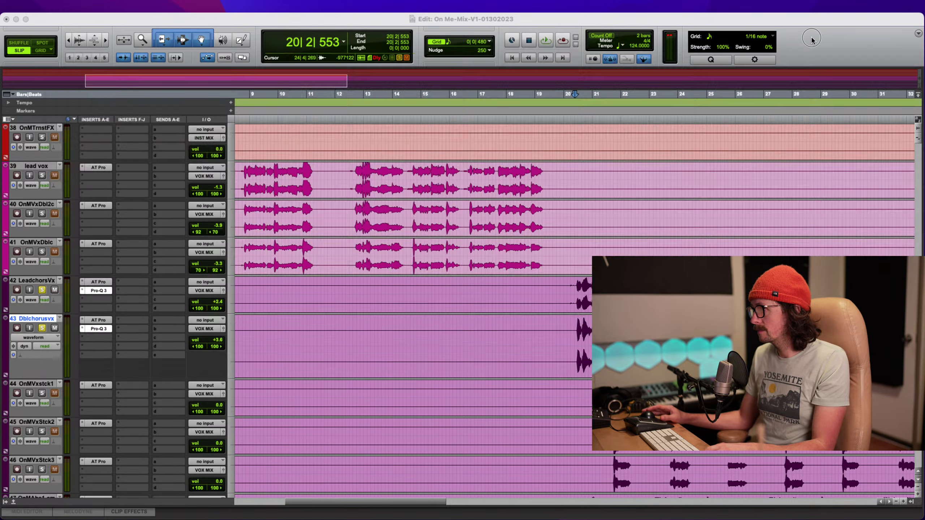
pyautogui.press('space')
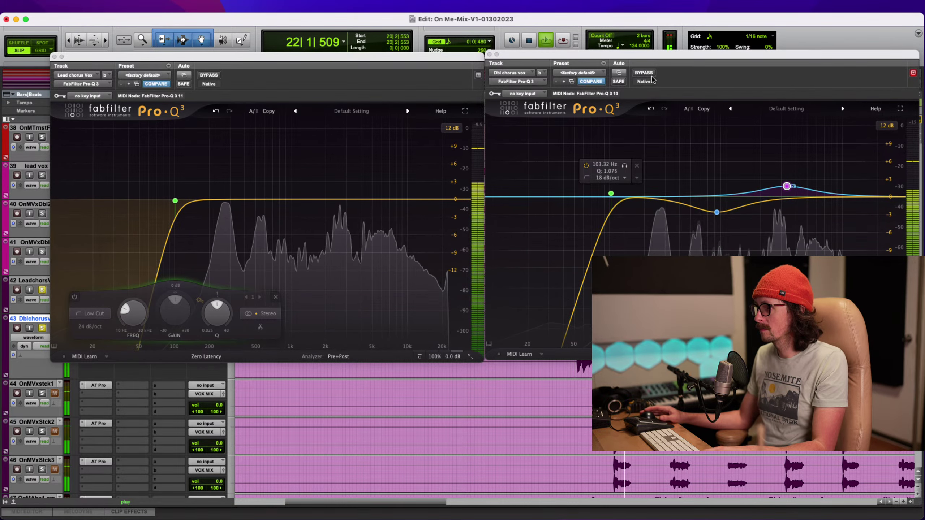
pyautogui.click(650, 74)
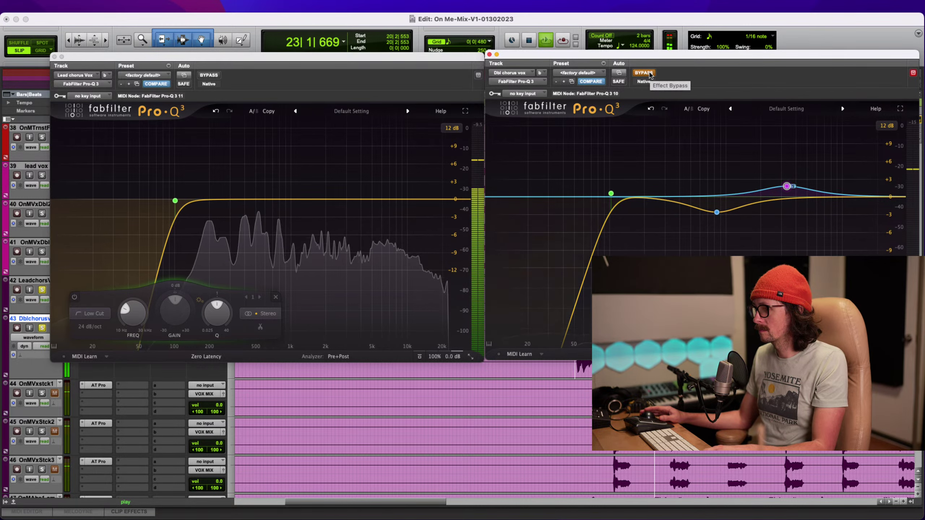
pyautogui.click(649, 73)
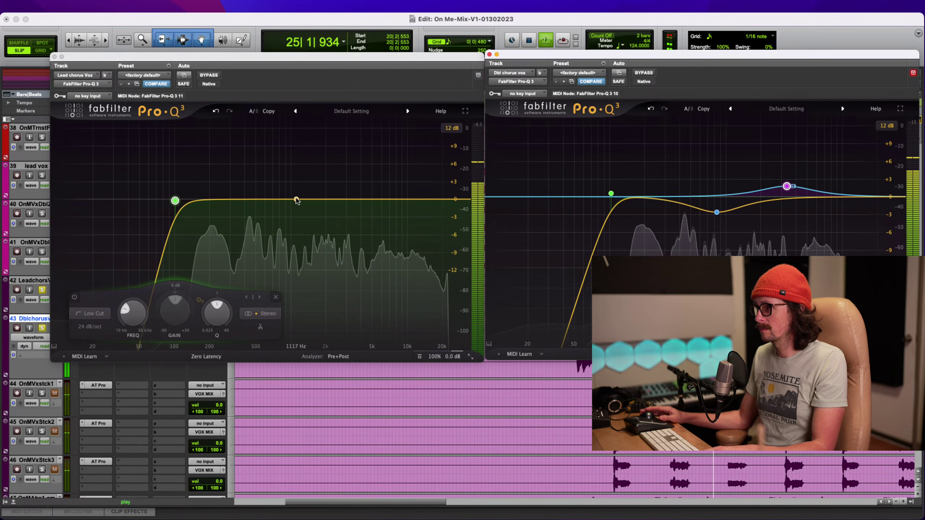
# Add a bell boost of about 1.7 dB near 795 Hz to the Lead chorus Vox EQ, stop playback and close both EQs
pyautogui.moveTo(297, 201); pyautogui.dragTo(281, 189)
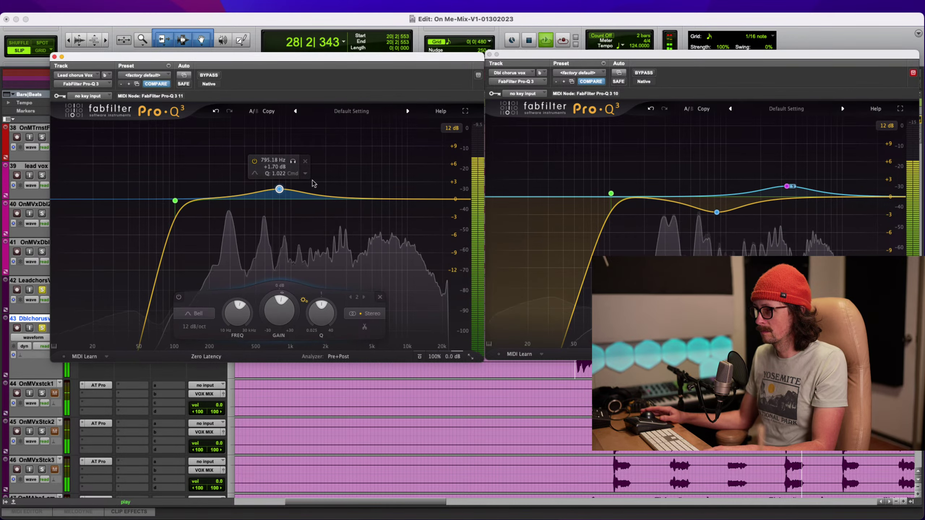
pyautogui.press('space')
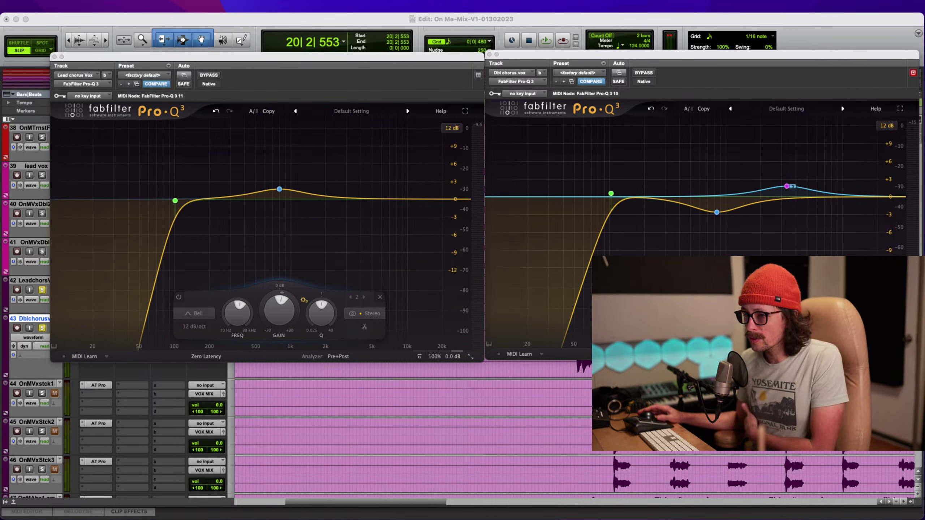
pyautogui.click(261, 20)
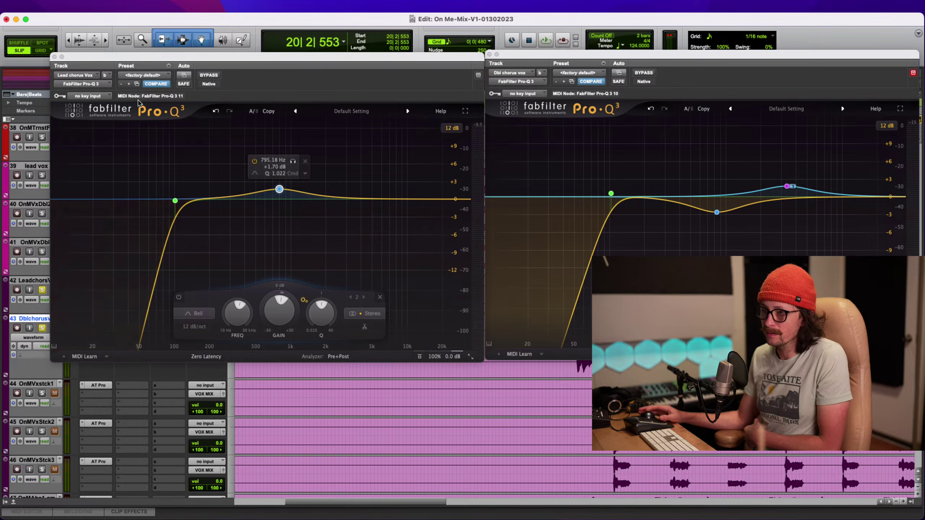
pyautogui.click(54, 57)
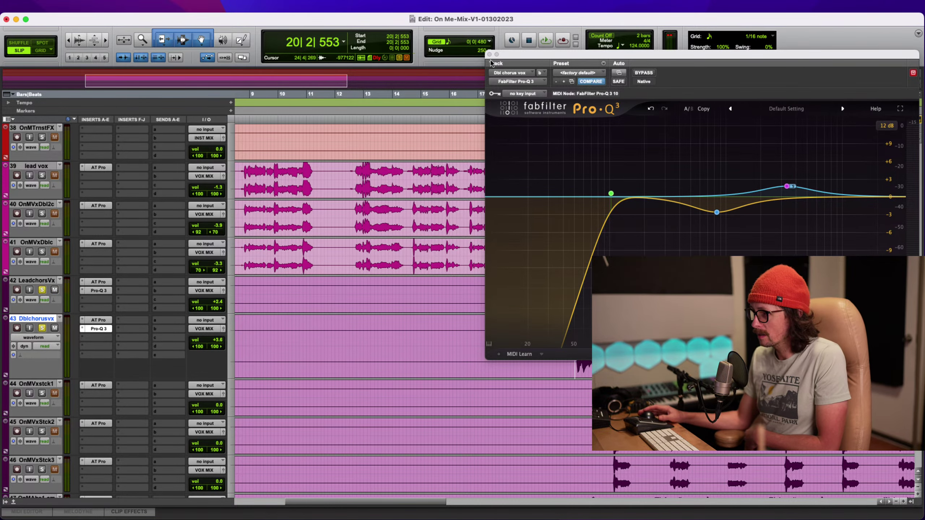
pyautogui.click(489, 54)
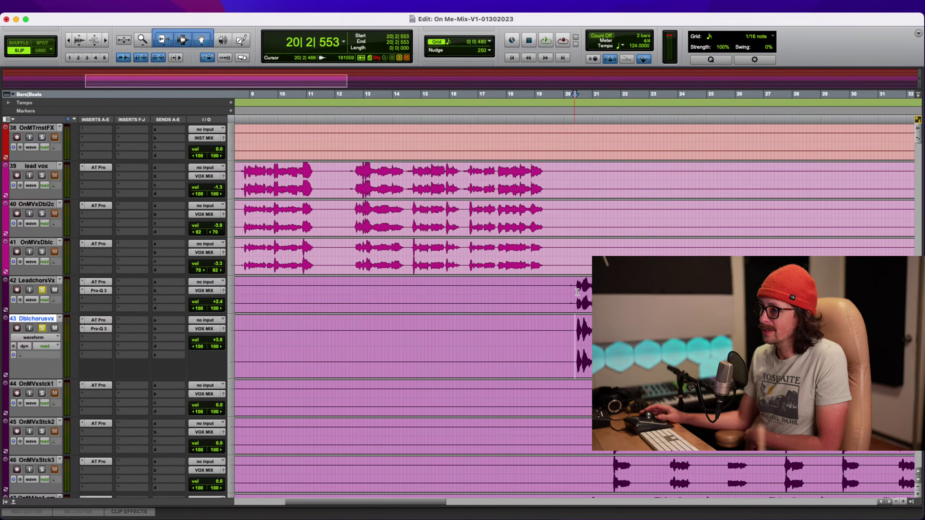
# Review the Pro-Q 3, Studer A800 and Spectre inserts on the VOX MIX track
pyautogui.scroll(15, 255, 321)
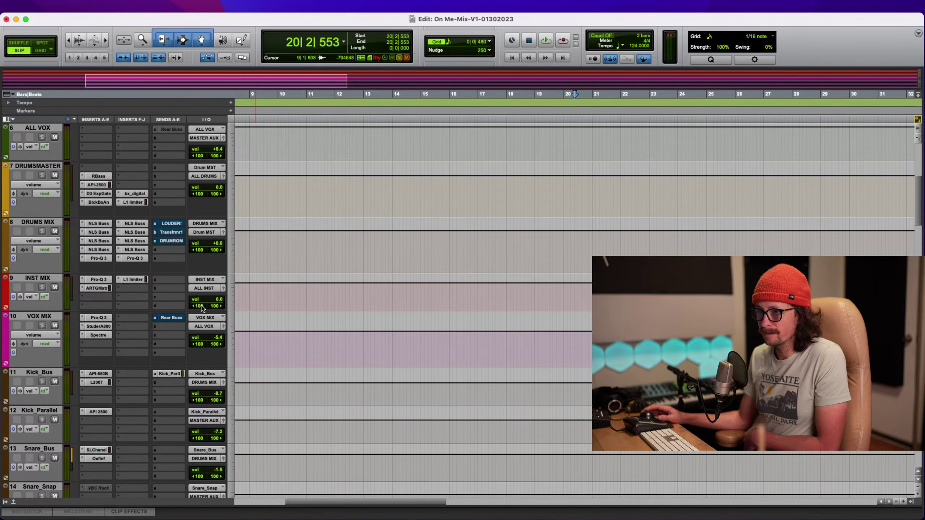
pyautogui.click(100, 318)
pyautogui.click(99, 327)
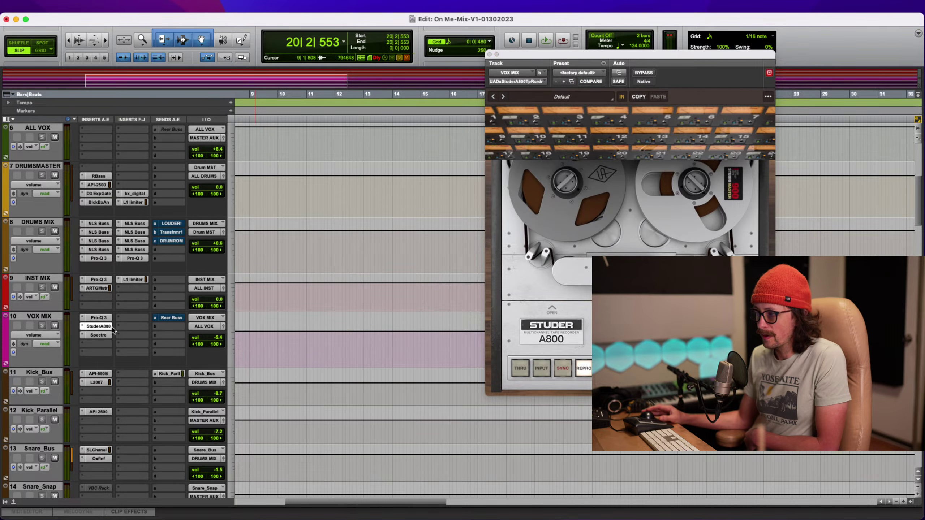
pyautogui.click(107, 335)
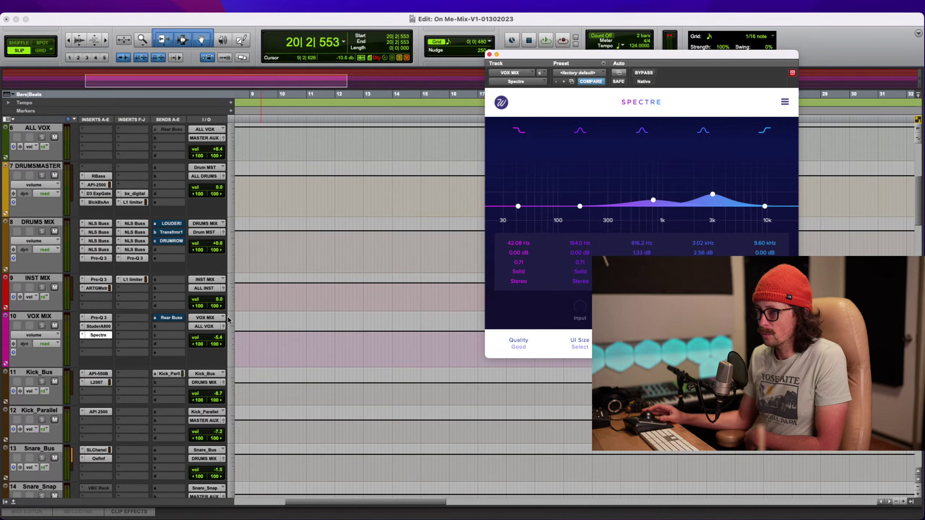
# Add a send from the VOX MIX track to the stereo Fattening bus
pyautogui.click(167, 330)
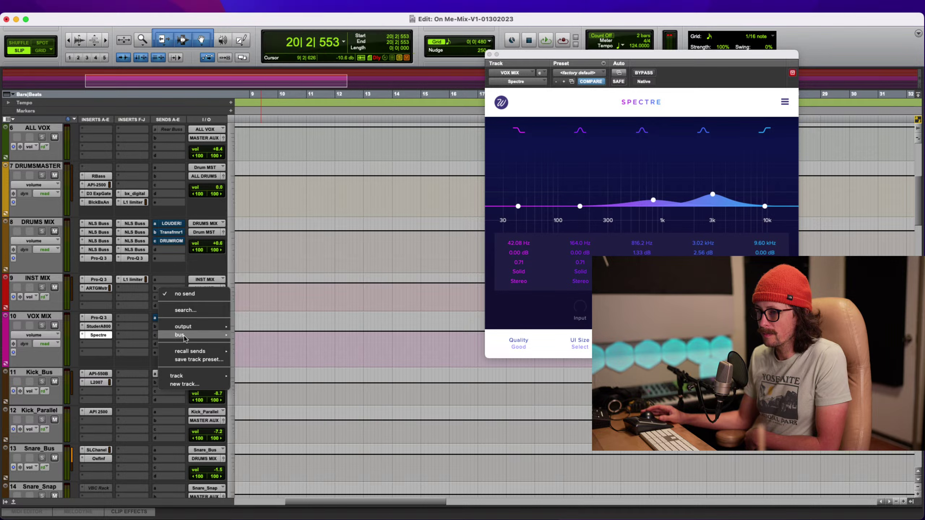
pyautogui.moveTo(196, 334)
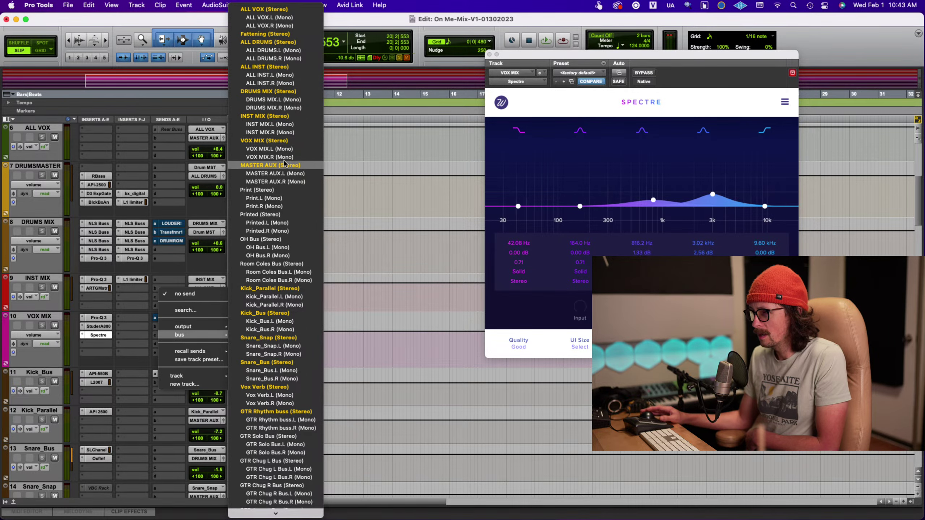
pyautogui.click(265, 34)
# Review the Fattening track's Doubler2, Q4 and S1 Imager inserts, and set Doubler2's upper EQ band to 4.1 dB near 1208 Hz
pyautogui.scroll(-20, 402, 272)
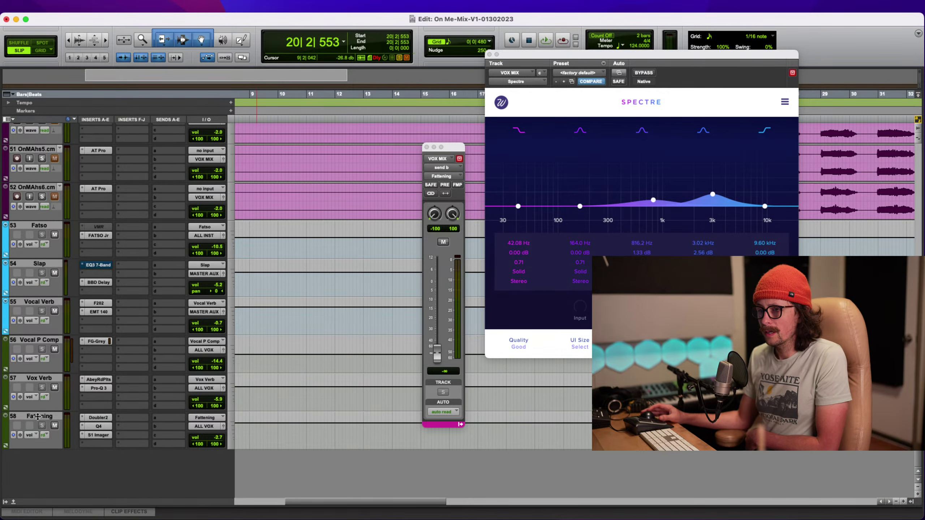
pyautogui.click(38, 416)
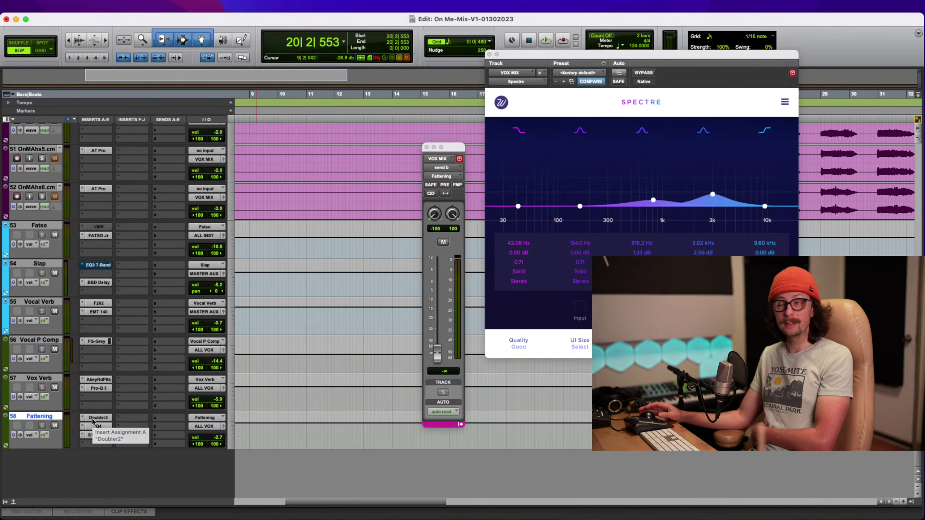
pyautogui.click(94, 419)
pyautogui.click(102, 427)
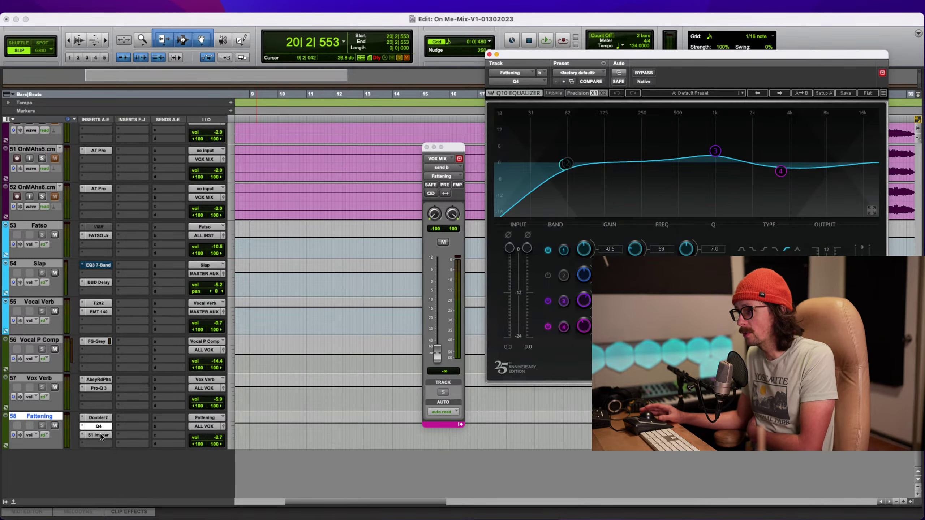
pyautogui.click(97, 435)
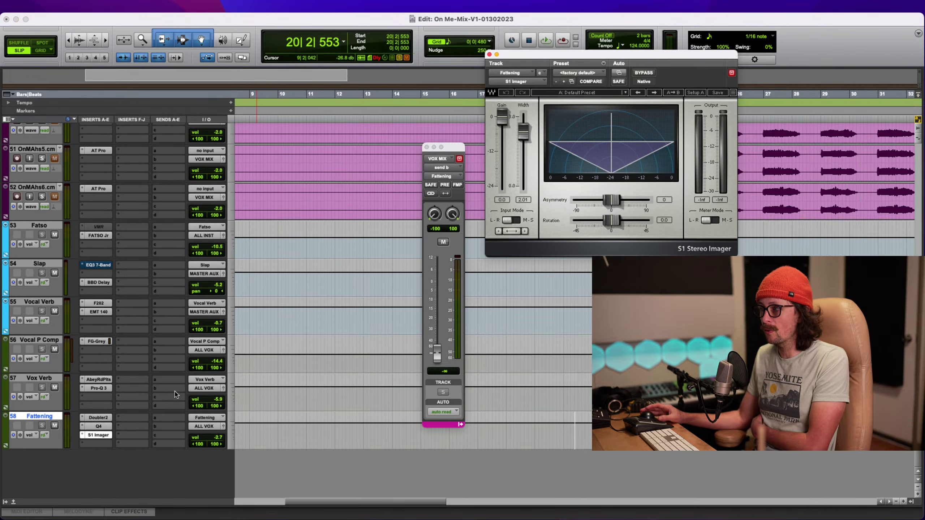
pyautogui.click(101, 420)
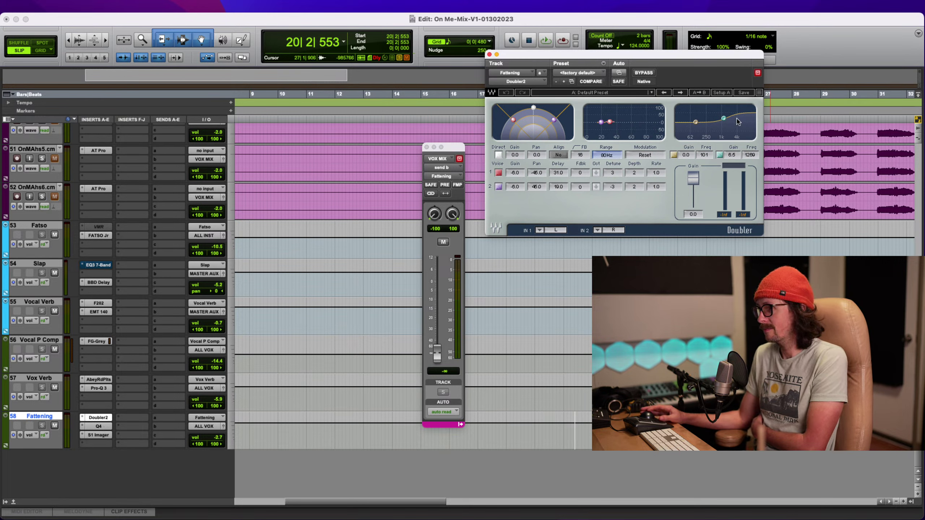
pyautogui.moveTo(725, 120); pyautogui.dragTo(723, 131)
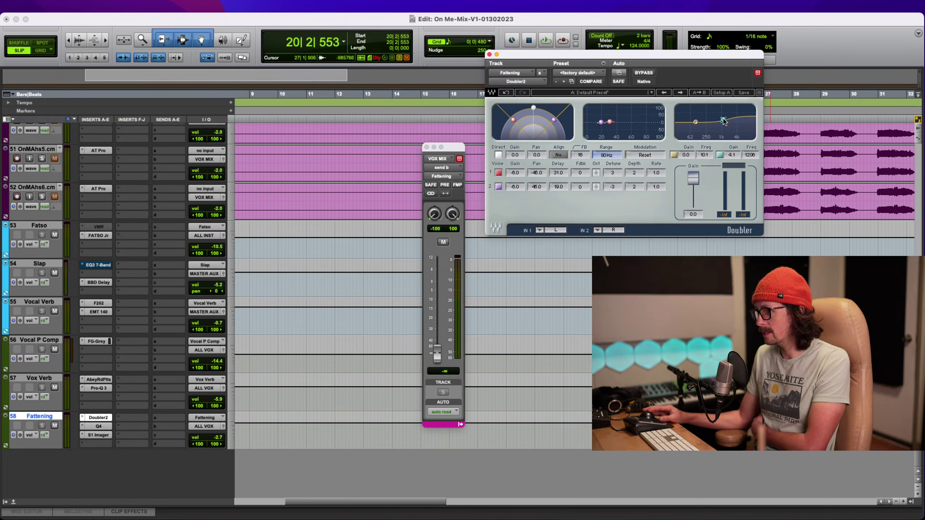
# On the Fattening track's Q4, move the band 1 low cut to 294 Hz at 0.0 gain and soften the band 3 boost and band 4 cut
pyautogui.click(96, 427)
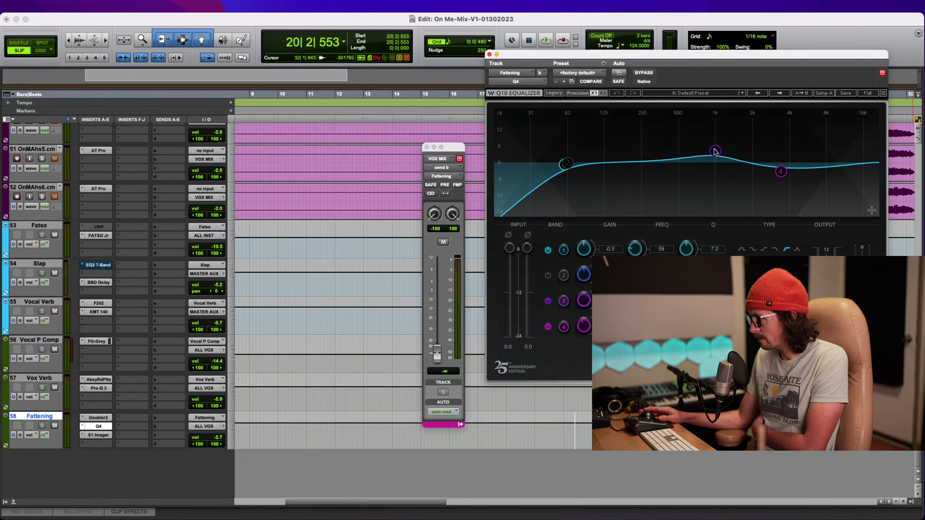
pyautogui.moveTo(715, 152); pyautogui.dragTo(715, 153)
pyautogui.moveTo(787, 176); pyautogui.dragTo(785, 157)
pyautogui.moveTo(567, 164); pyautogui.dragTo(586, 166)
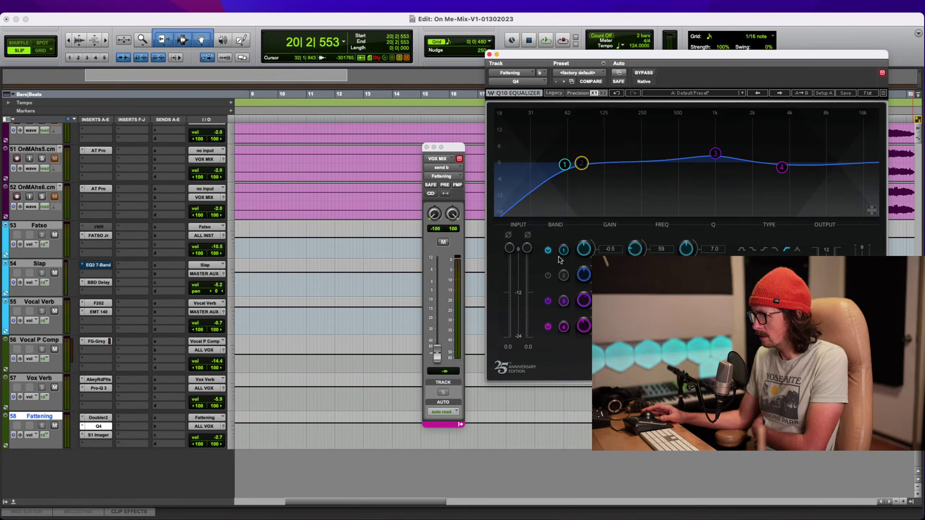
pyautogui.moveTo(562, 167); pyautogui.dragTo(654, 163)
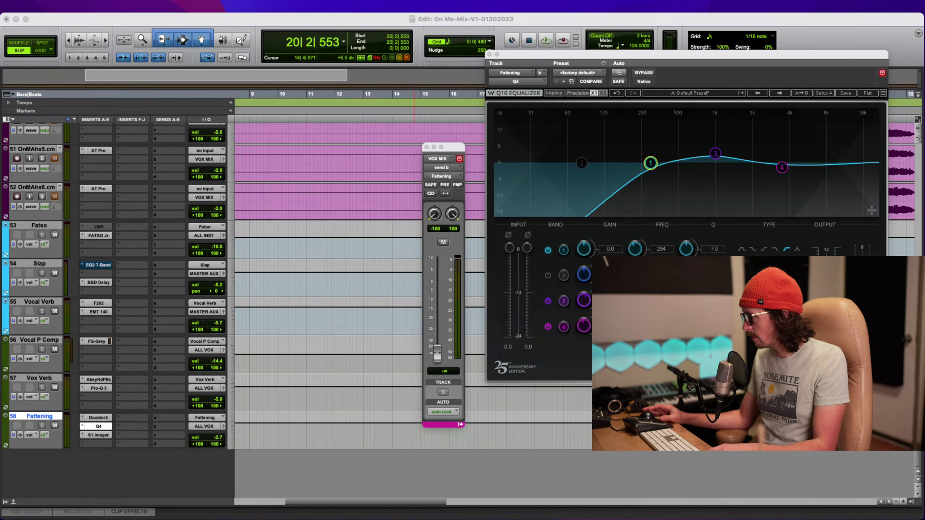
# Play the chorus and raise the VOX MIX send to Fattening to about -10.5 dB, then stop playback
pyautogui.click(810, 34)
pyautogui.press('space')
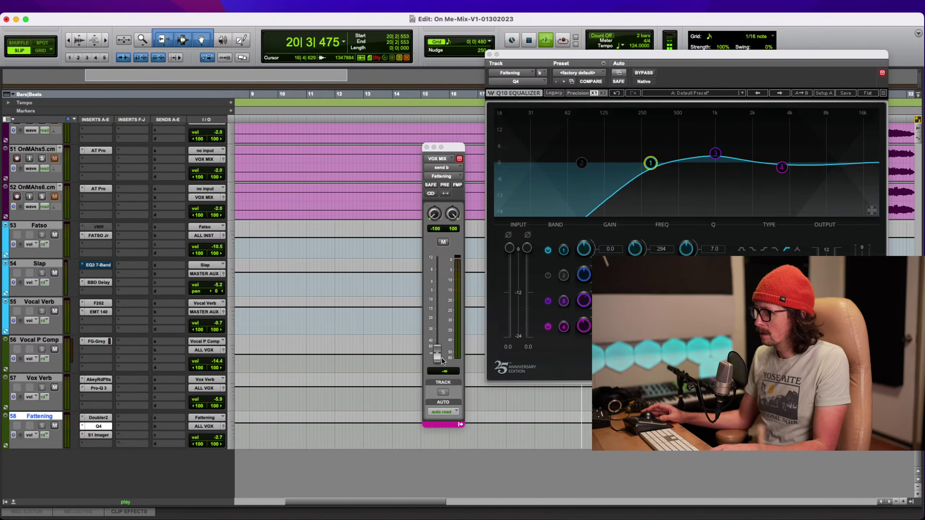
pyautogui.moveTo(439, 353); pyautogui.dragTo(436, 305)
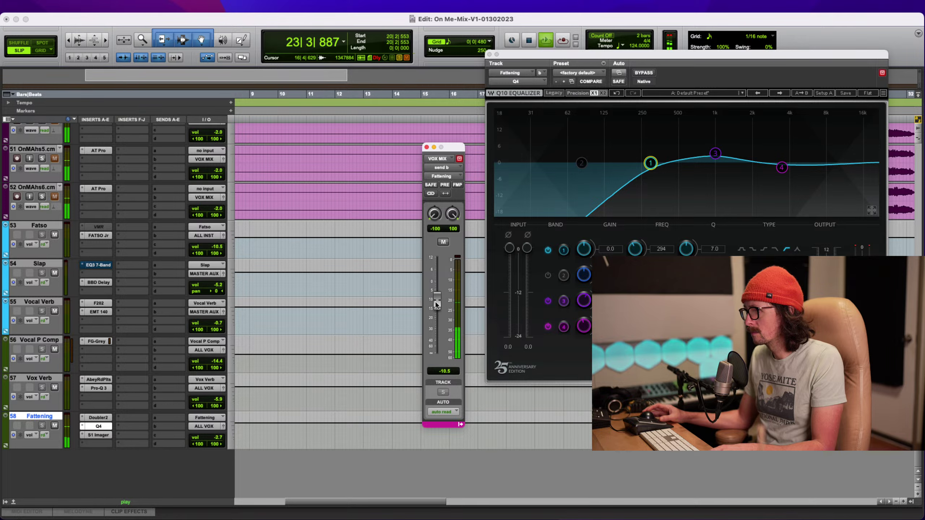
pyautogui.press('space')
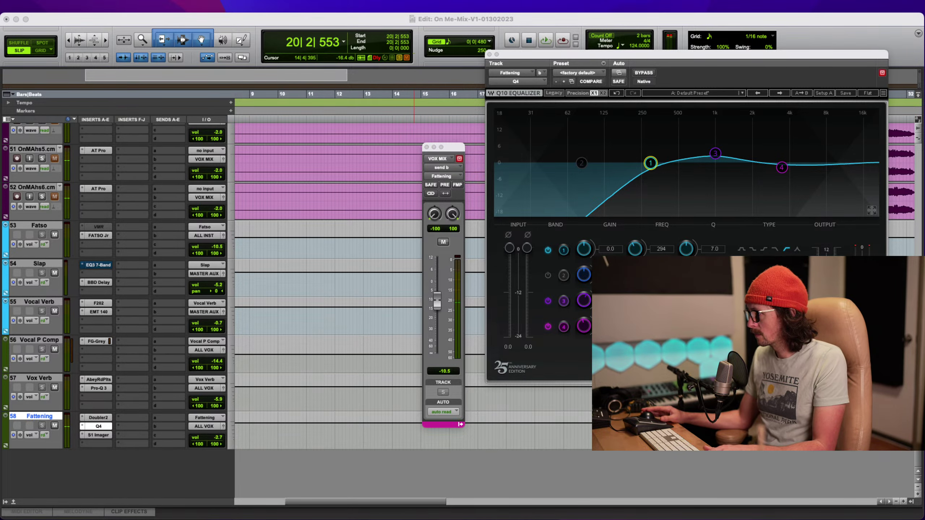
# While playing the chorus vocals, change band 4 of the Fattening Q4 to a high-cut filter near 8 kHz
pyautogui.click(753, 27)
pyautogui.scroll(10, 352, 298)
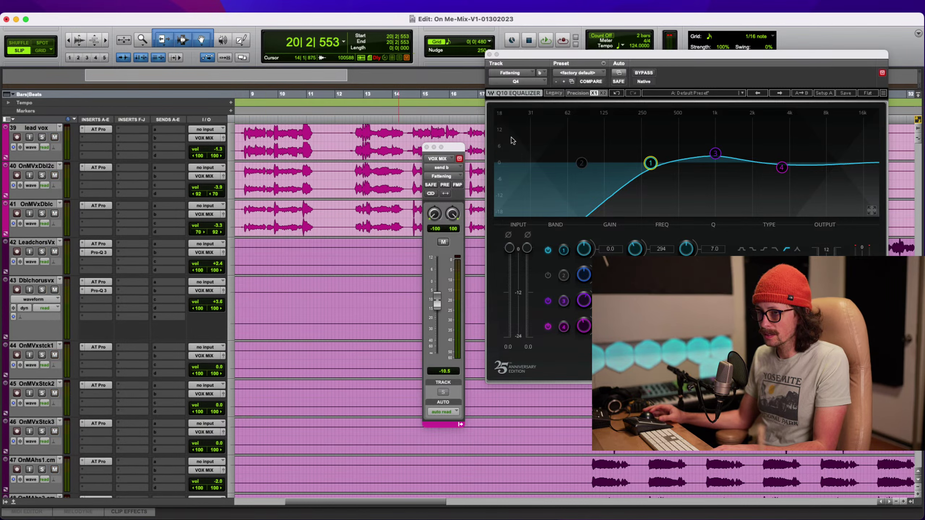
pyautogui.click(723, 164)
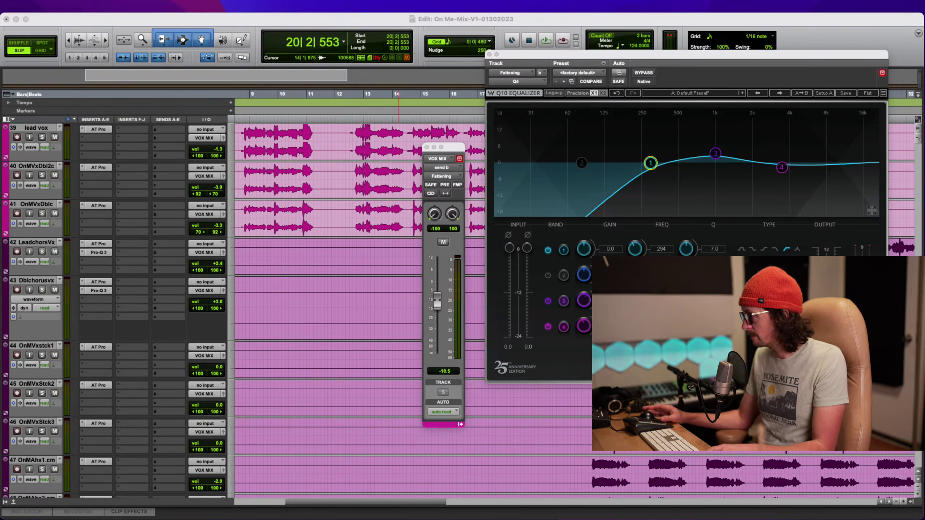
pyautogui.press('space')
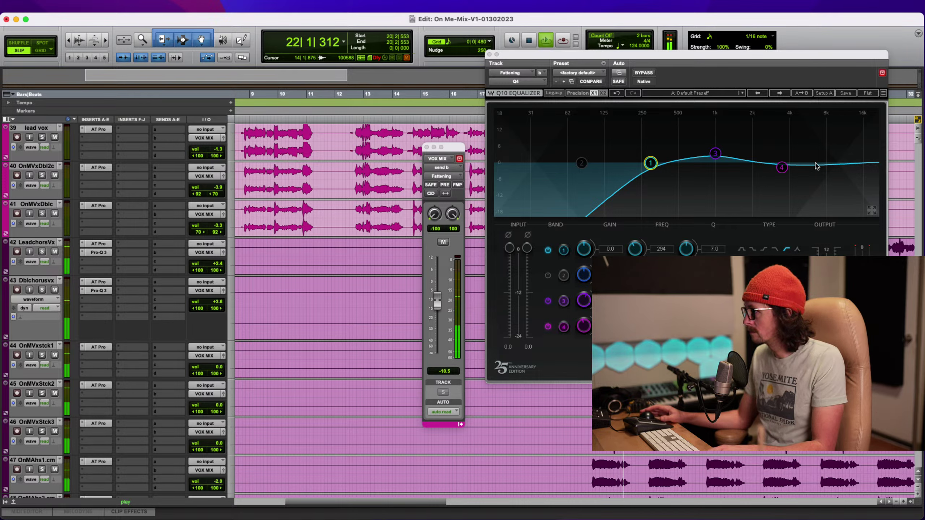
pyautogui.moveTo(781, 167); pyautogui.dragTo(842, 168)
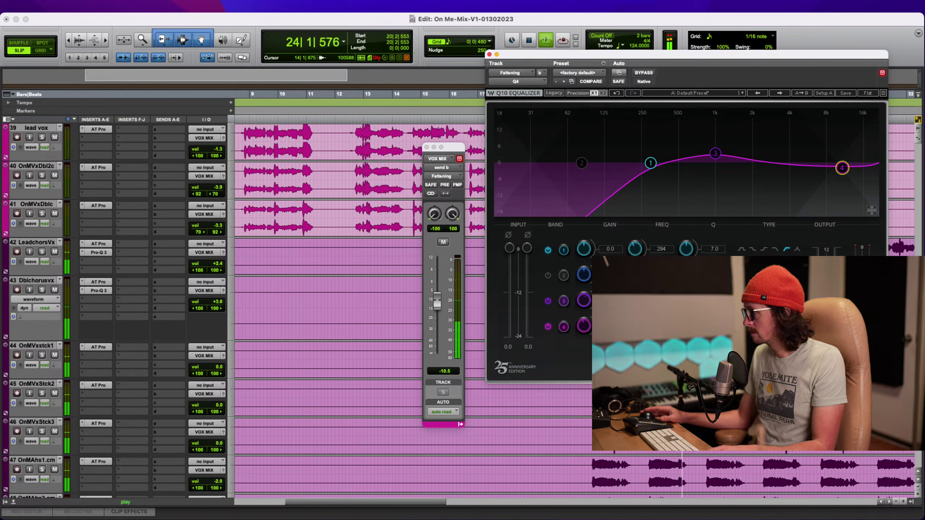
pyautogui.click(775, 327)
pyautogui.moveTo(840, 167); pyautogui.dragTo(817, 156)
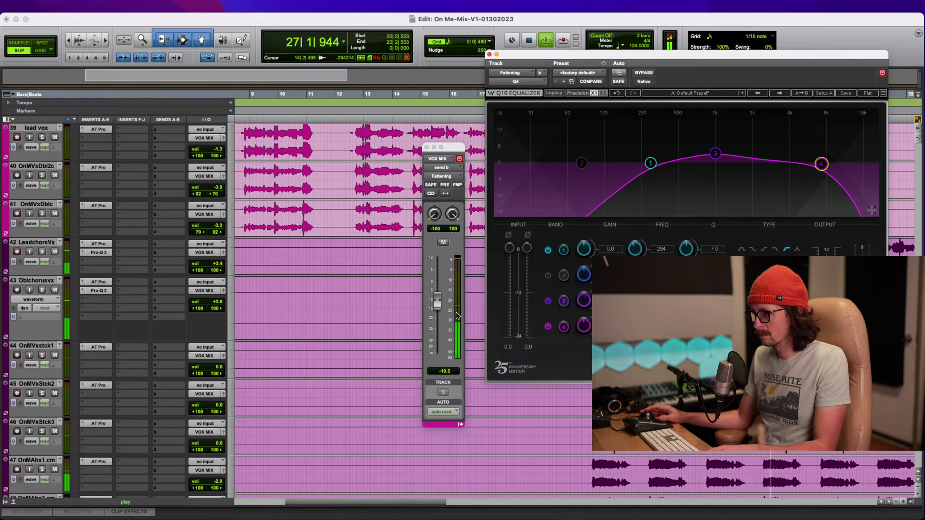
# Set the VOX MIX send to Fattening to about -8.9 dB, and close the send and Q4 windows
pyautogui.moveTo(432, 302)
pyautogui.mouseDown()
pyautogui.moveTo(438, 291)
pyautogui.moveTo(436, 299)
pyautogui.mouseUp()
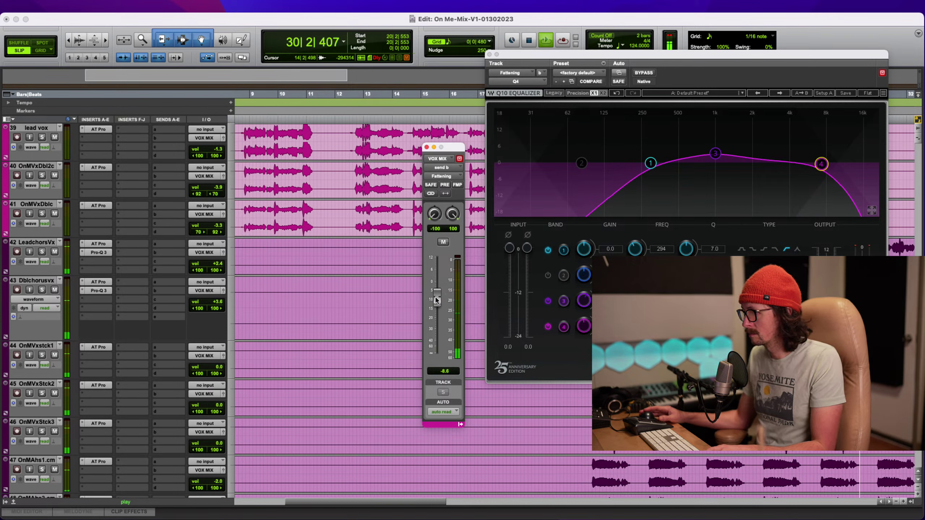
pyautogui.click(435, 301)
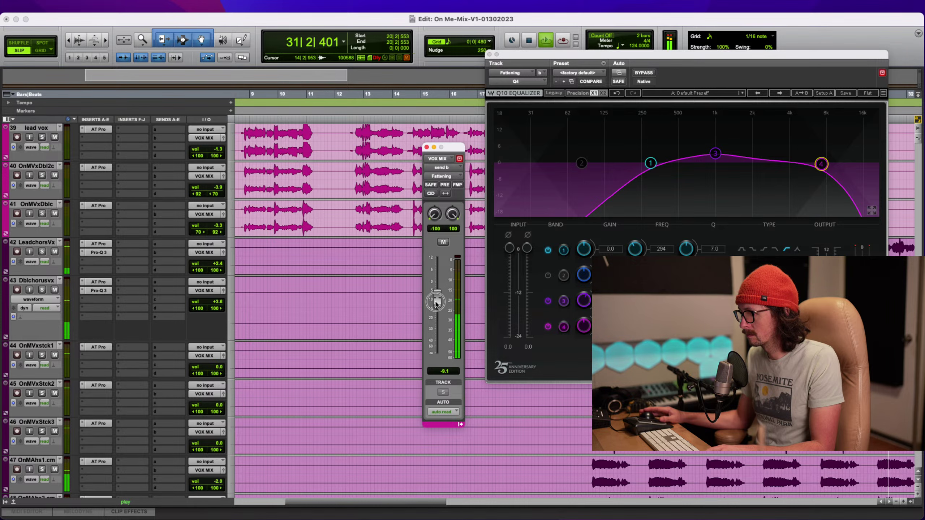
pyautogui.moveTo(436, 302); pyautogui.dragTo(435, 302)
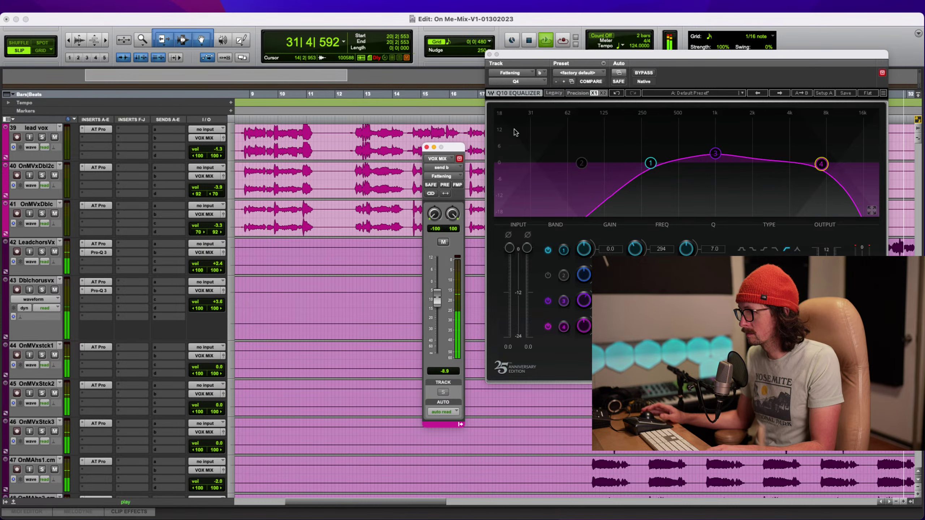
pyautogui.click(489, 55)
pyautogui.click(426, 147)
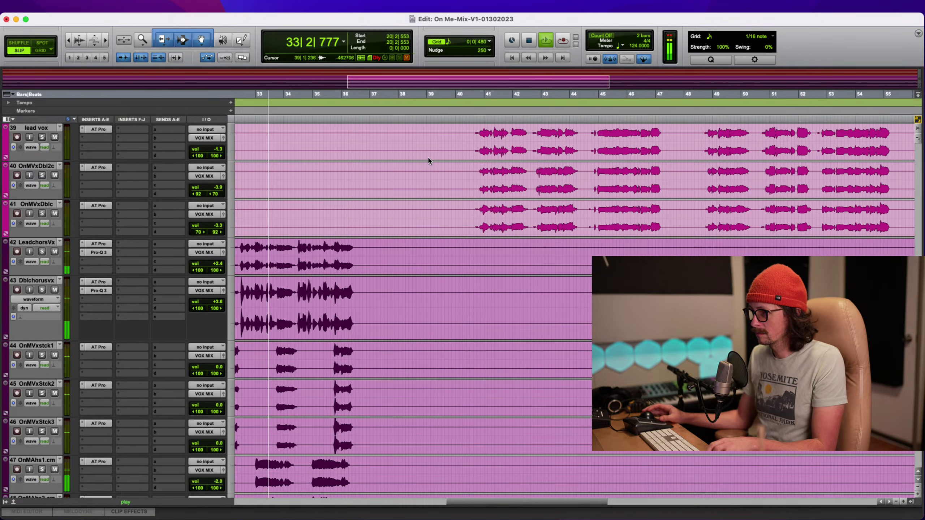
# Mute the Dbl chorus vox track and play the chorus without it from bar 20
pyautogui.hscroll(-10, 396, 281)
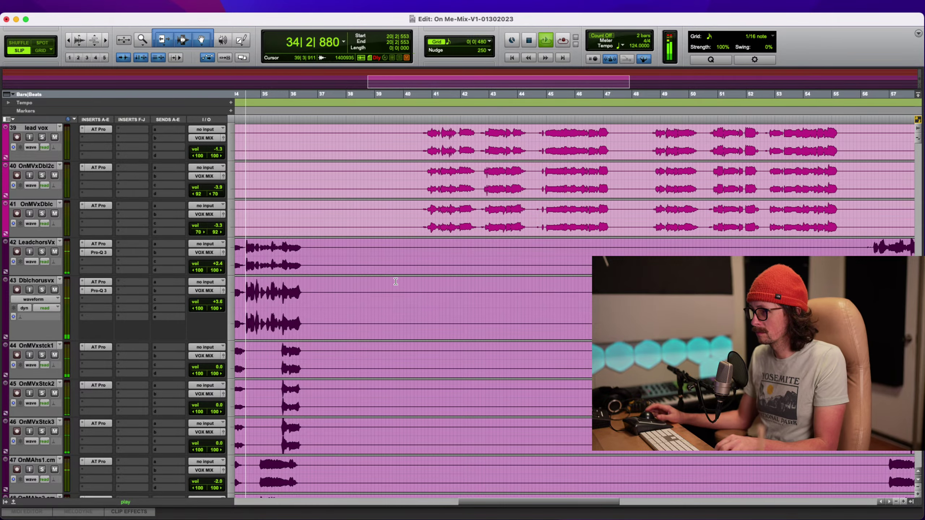
pyautogui.scroll(4, 396, 281)
pyautogui.scroll(-6, 397, 281)
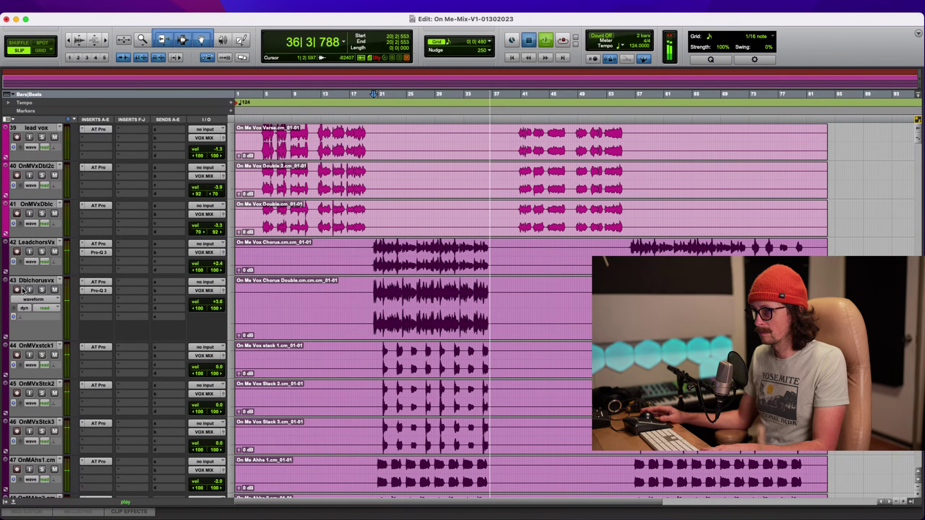
pyautogui.press('space')
pyautogui.click(54, 291)
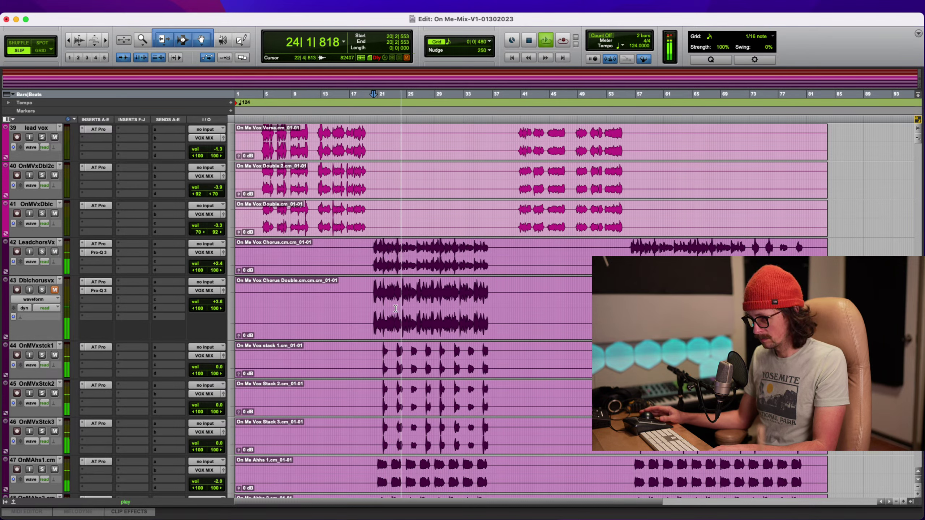
pyautogui.press('space')
pyautogui.click(816, 37)
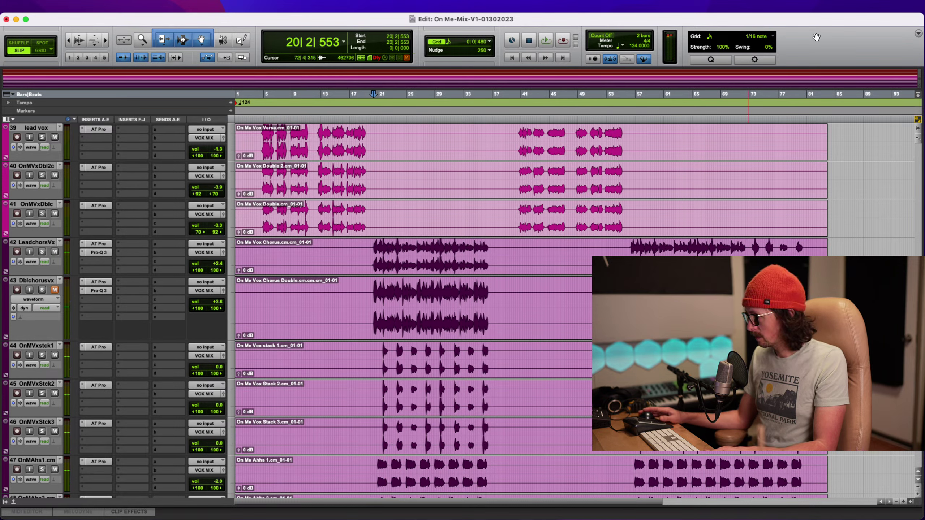
# Insert RCompressor on the Lead chorus Vox track in Opto and Smooth modes, with attack 40.5 and release 10.0
pyautogui.click(93, 262)
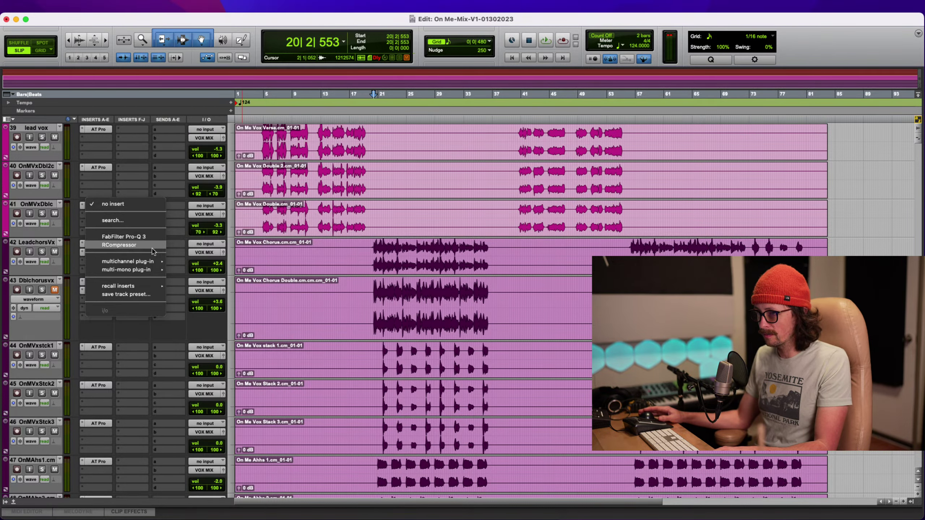
pyautogui.click(132, 246)
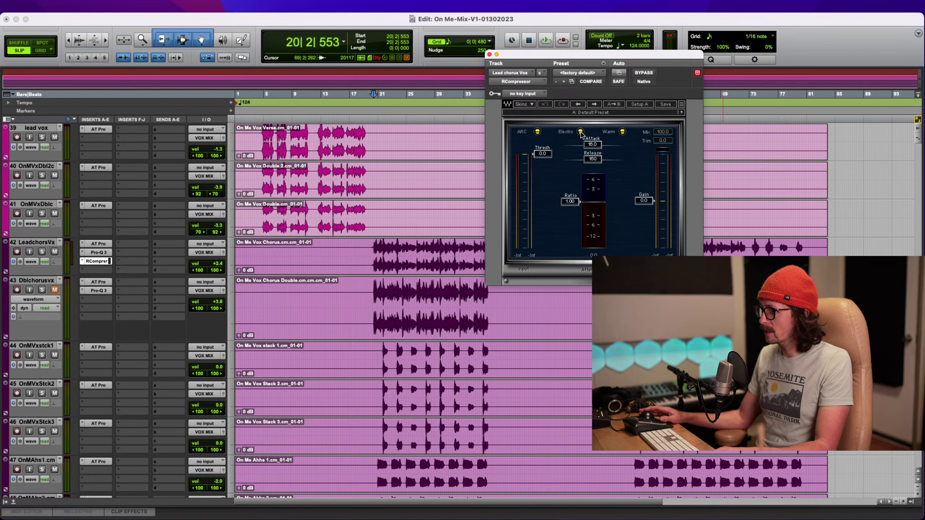
pyautogui.moveTo(600, 146); pyautogui.dragTo(601, 140)
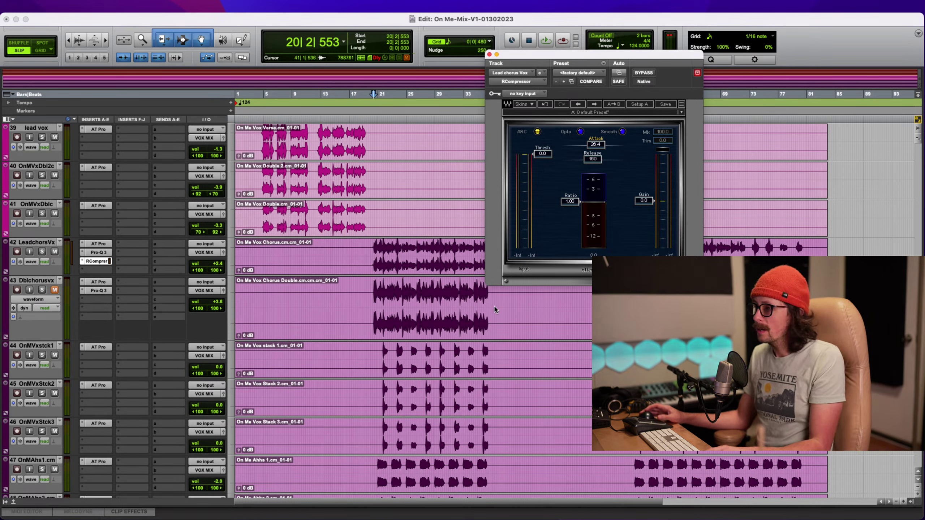
pyautogui.moveTo(603, 145); pyautogui.dragTo(628, 122)
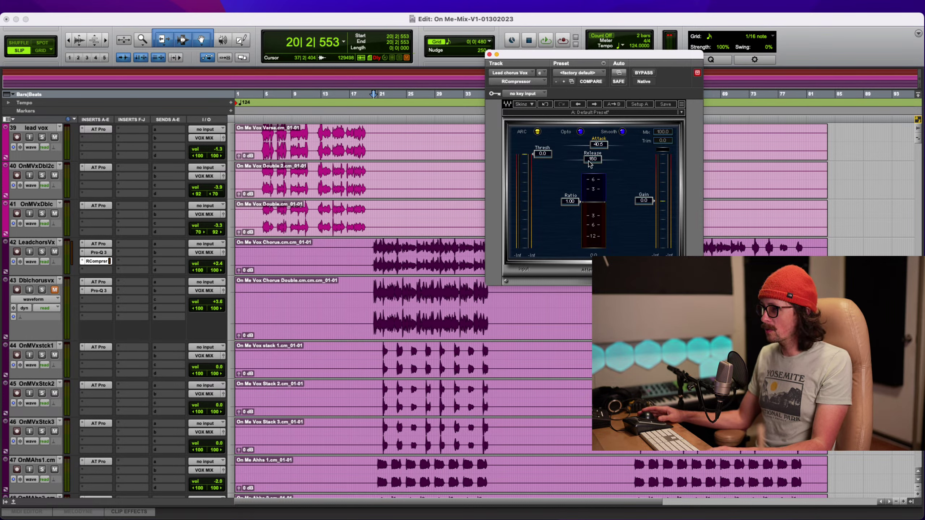
pyautogui.moveTo(589, 163); pyautogui.dragTo(550, 164)
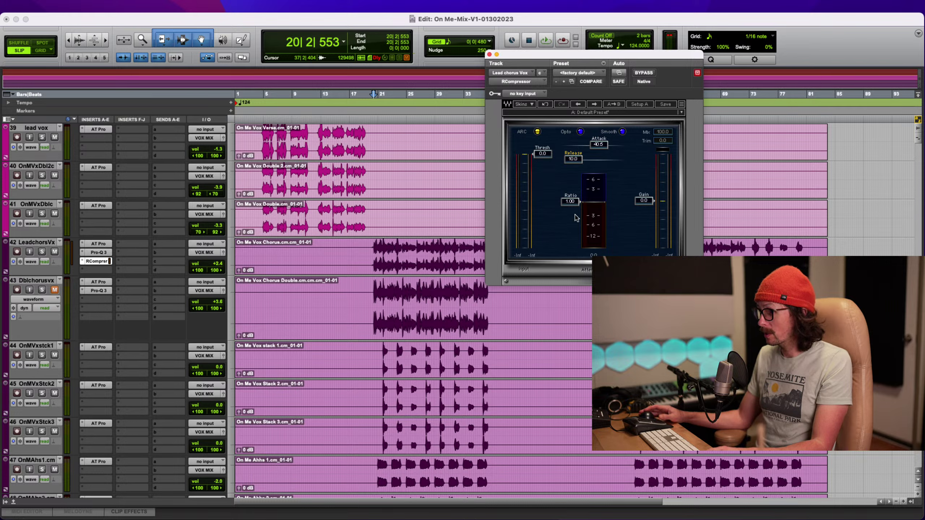
# Set the Lead chorus Vox compressor's ratio to 1.91 and threshold to -7.9, and start playback to hear it
pyautogui.moveTo(575, 218); pyautogui.dragTo(571, 252)
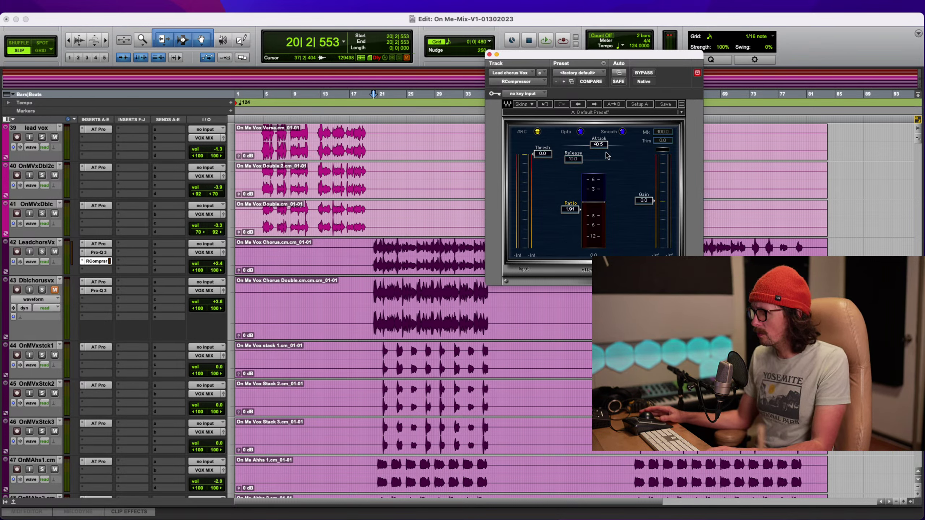
pyautogui.moveTo(544, 155)
pyautogui.mouseDown()
pyautogui.moveTo(546, 204)
pyautogui.moveTo(550, 166)
pyautogui.mouseUp()
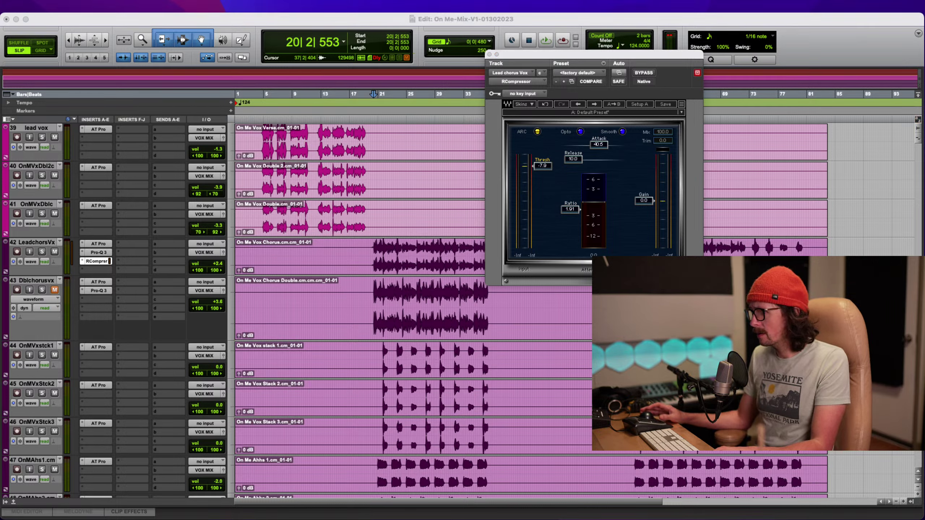
pyautogui.press('space')
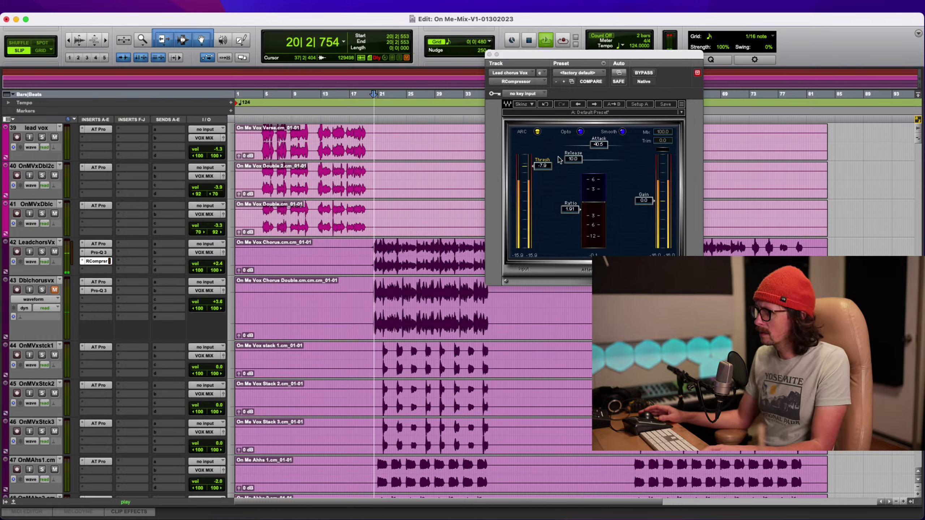
# Set the Lead chorus Vox compressor's threshold to -15.3, ratio to 4.67, attack to 33.4 and gain to 2.2, and stop playback
pyautogui.moveTo(544, 167)
pyautogui.mouseDown()
pyautogui.moveTo(544, 184)
pyautogui.moveTo(544, 171)
pyautogui.mouseUp()
pyautogui.moveTo(567, 215); pyautogui.dragTo(571, 259)
pyautogui.moveTo(544, 171); pyautogui.dragTo(544, 174)
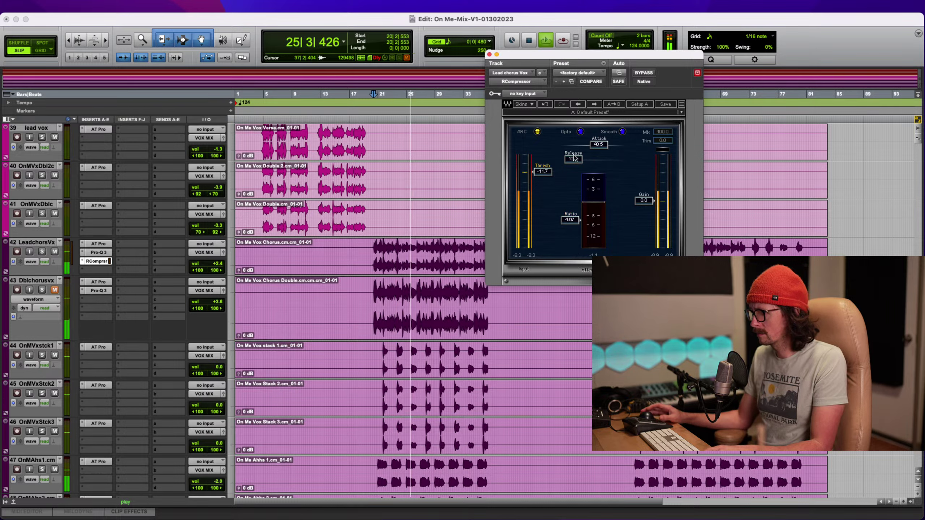
pyautogui.moveTo(603, 146); pyautogui.dragTo(592, 152)
pyautogui.moveTo(544, 173); pyautogui.dragTo(546, 177)
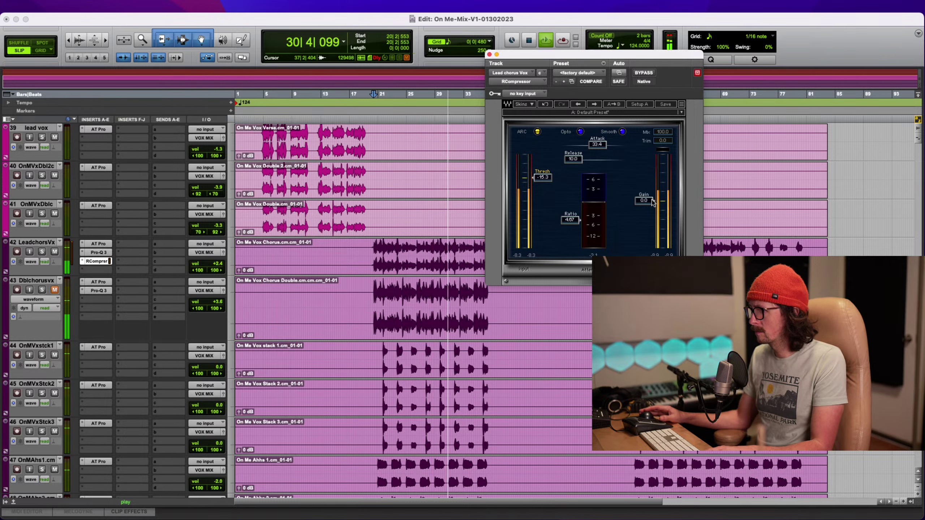
pyautogui.moveTo(644, 200); pyautogui.dragTo(650, 197)
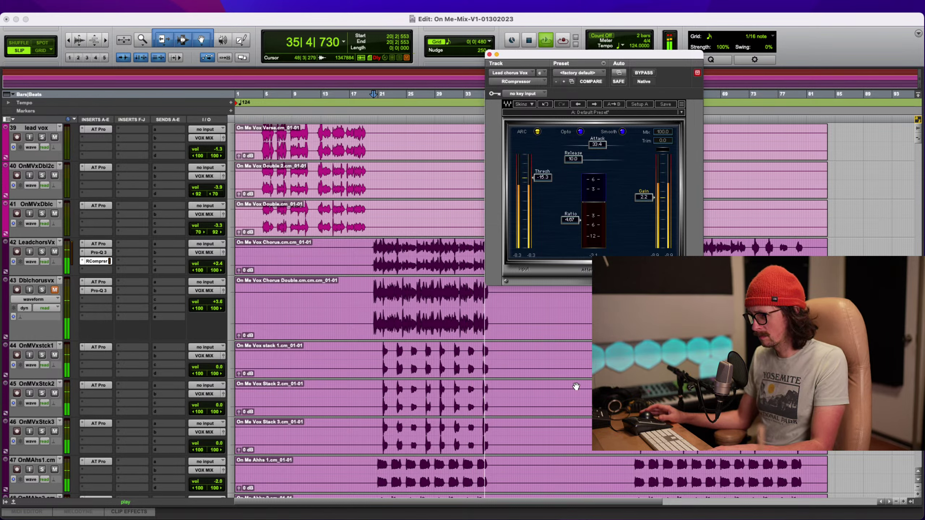
pyautogui.press('space')
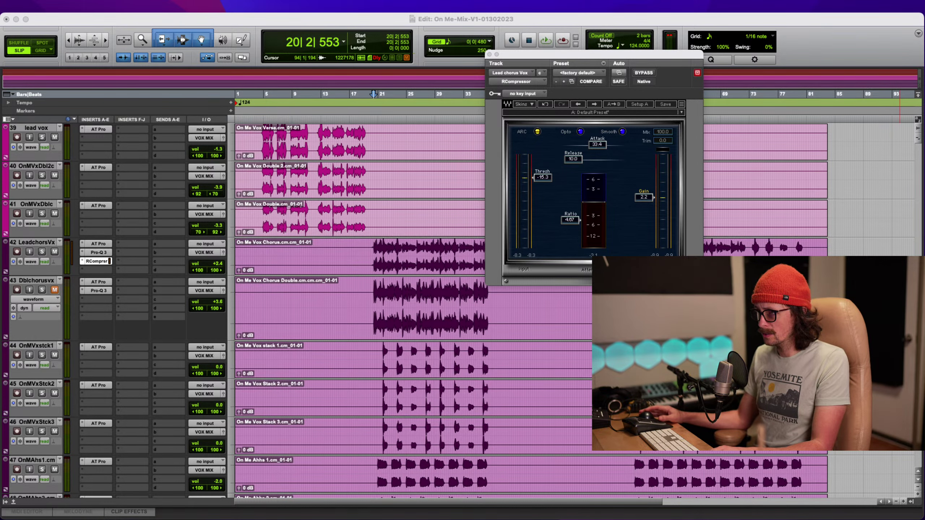
pyautogui.click(140, 22)
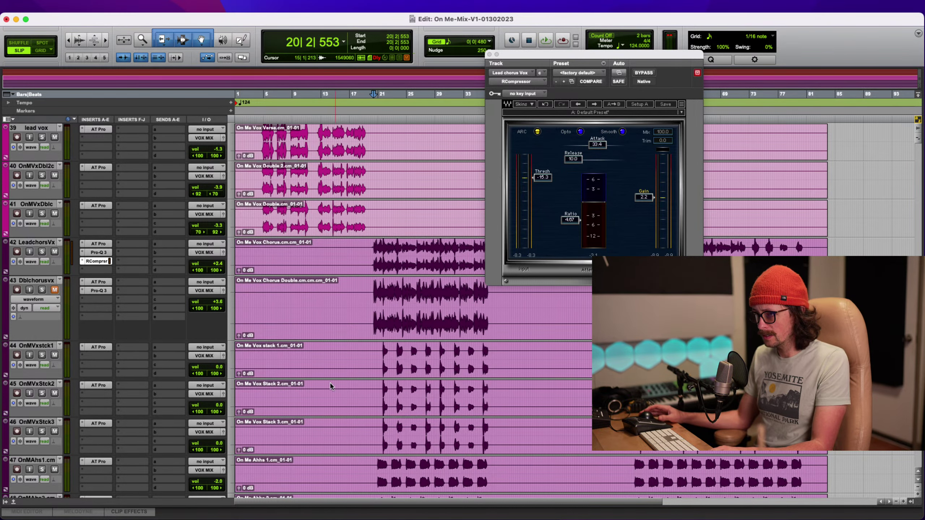
# Set the playback start at bar 20 beat 4 and pan Vox Stack 2 left and Vox Stack 3 right, with inner pans at about 48
pyautogui.click(377, 356)
pyautogui.press('super+bracketright')
pyautogui.press('super+bracketright')
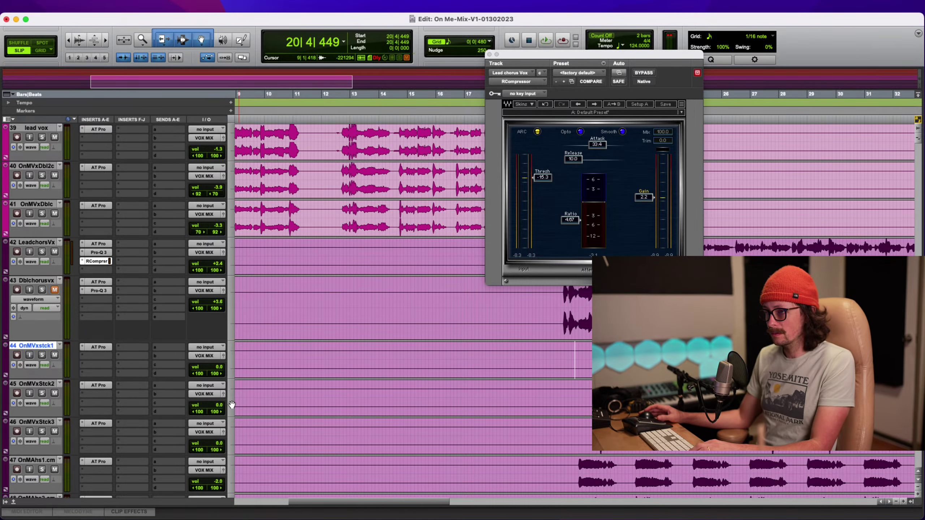
pyautogui.moveTo(220, 414); pyautogui.dragTo(225, 441)
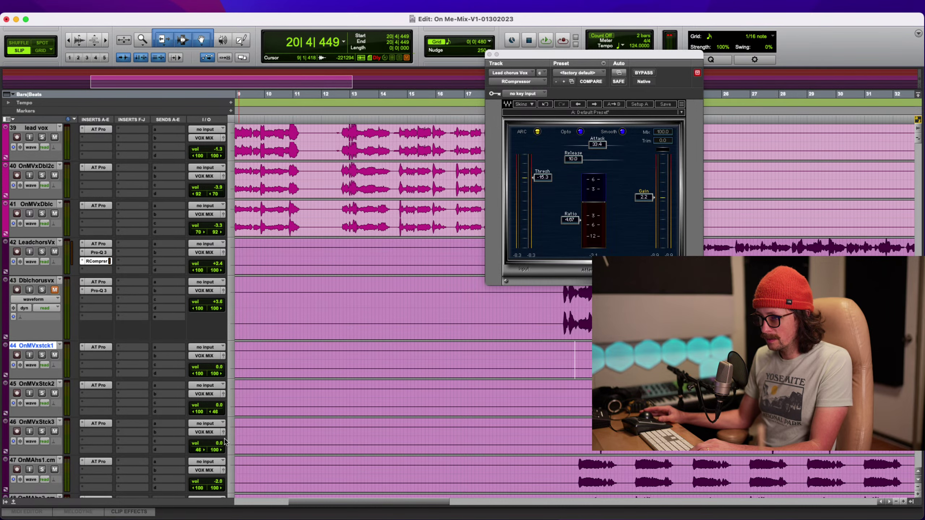
pyautogui.press('r')
pyautogui.press('r')
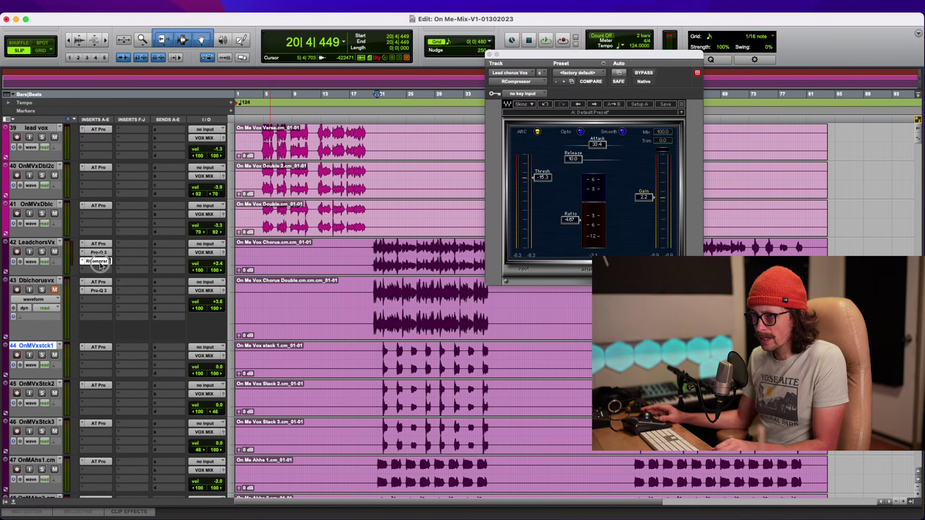
# Copy the RCompressor from the Lead chorus Vox track to the Vox Stack 1, Stack 2 and Stack 3 tracks
pyautogui.moveTo(100, 262); pyautogui.dragTo(95, 397)
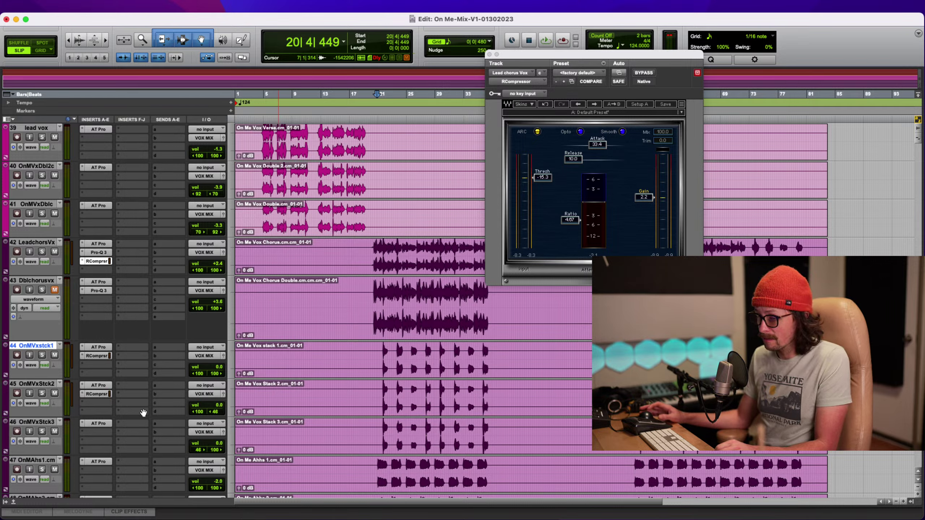
pyautogui.moveTo(98, 395); pyautogui.dragTo(109, 433)
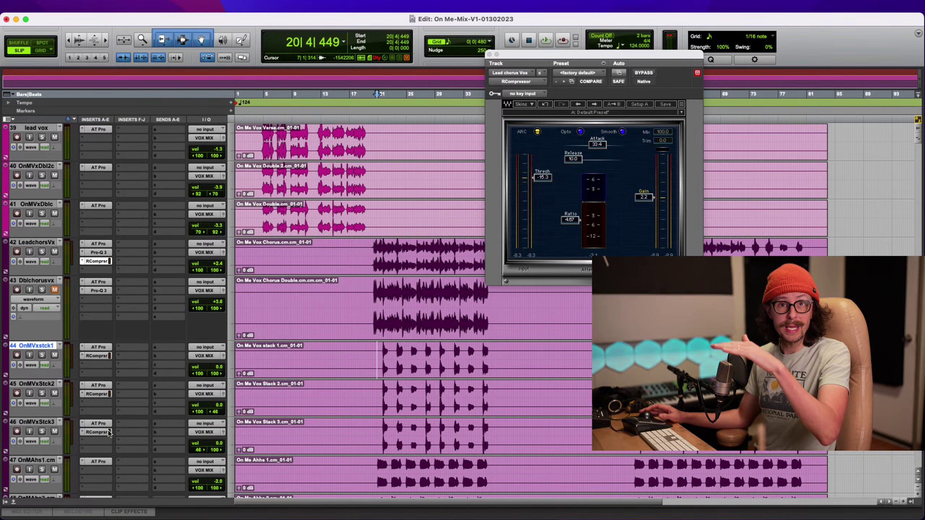
pyautogui.scroll(-2, 244, 425)
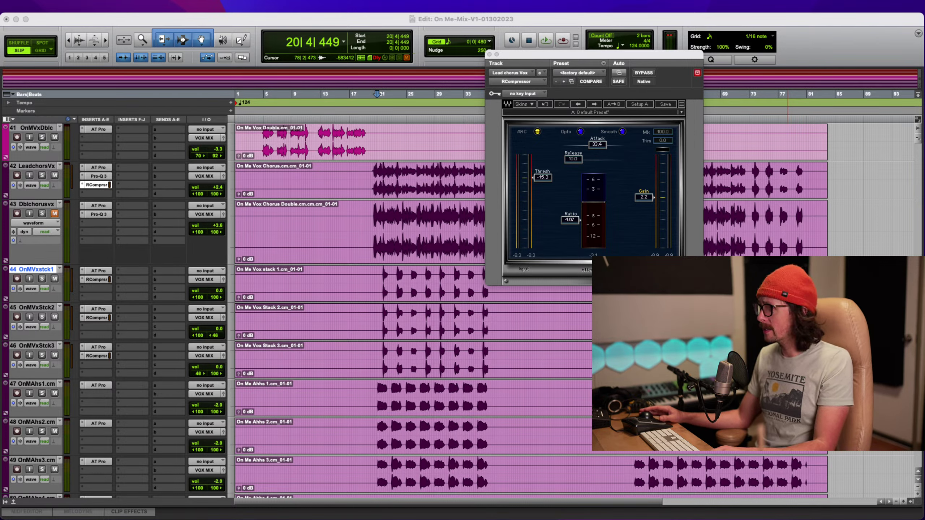
# Play the chorus, set the Vox Stack 1 compressor's gain to 0.6, and copy that compressor to Vox Stack 2 and Stack 3
pyautogui.press('space')
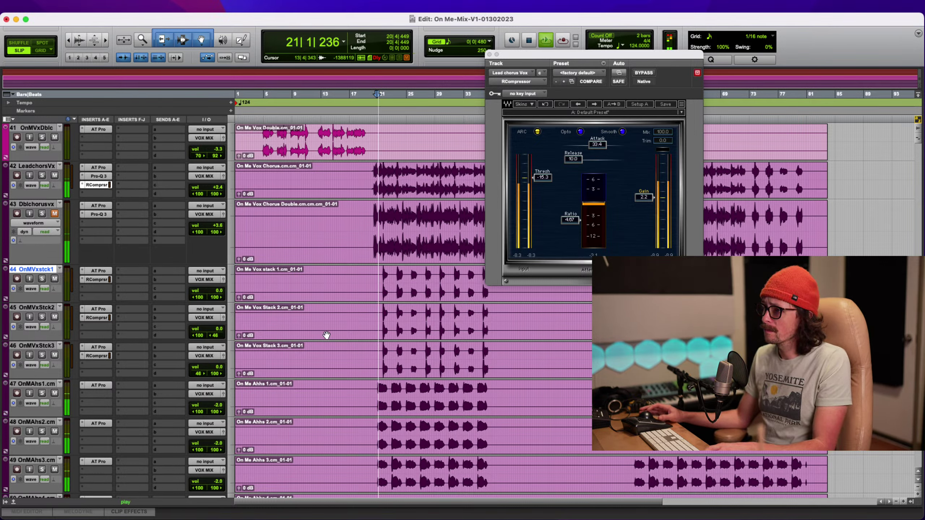
pyautogui.click(96, 279)
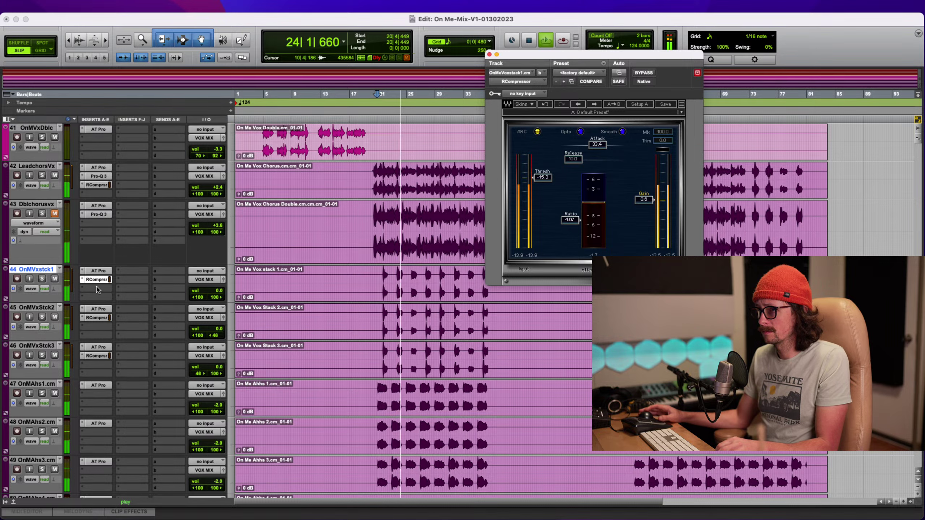
pyautogui.click(92, 313)
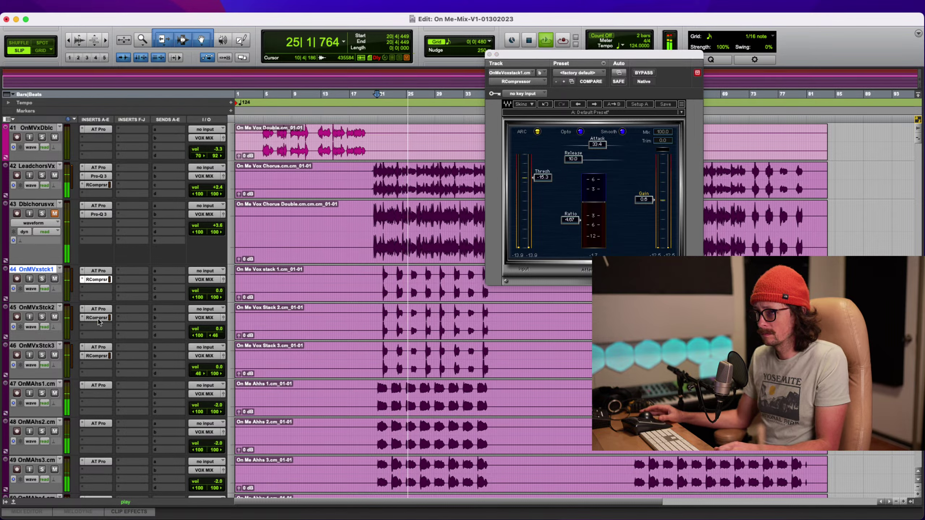
pyautogui.click(96, 355)
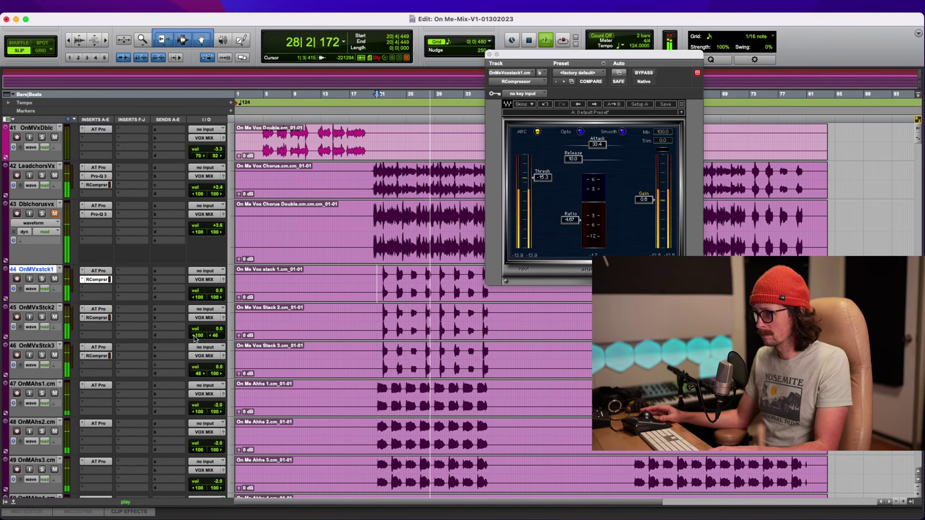
# Set the inner pans of Vox Stack 2 and Stack 3 to 30 and both tracks' volumes to -4.0
pyautogui.moveTo(198, 335); pyautogui.dragTo(196, 334)
pyautogui.moveTo(204, 374); pyautogui.dragTo(200, 374)
pyautogui.moveTo(217, 335); pyautogui.dragTo(220, 332)
pyautogui.click(220, 331)
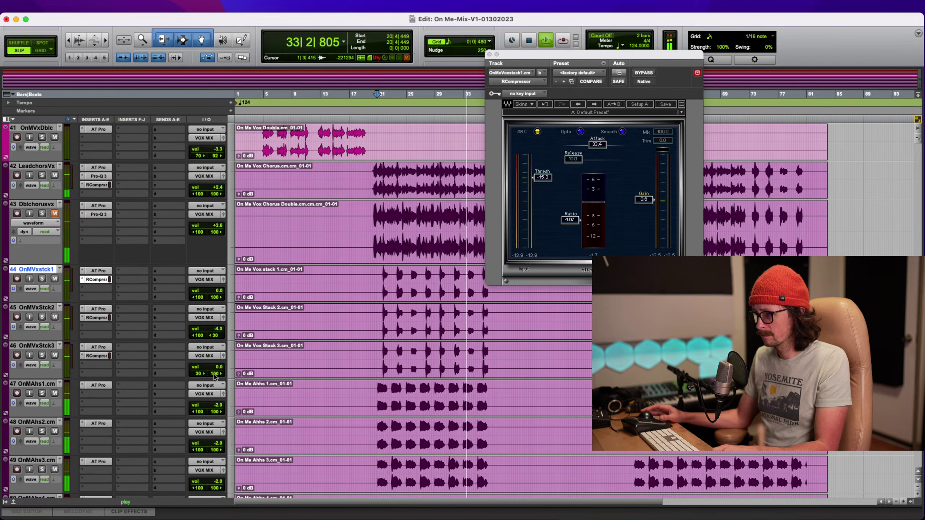
pyautogui.moveTo(219, 369); pyautogui.dragTo(218, 371)
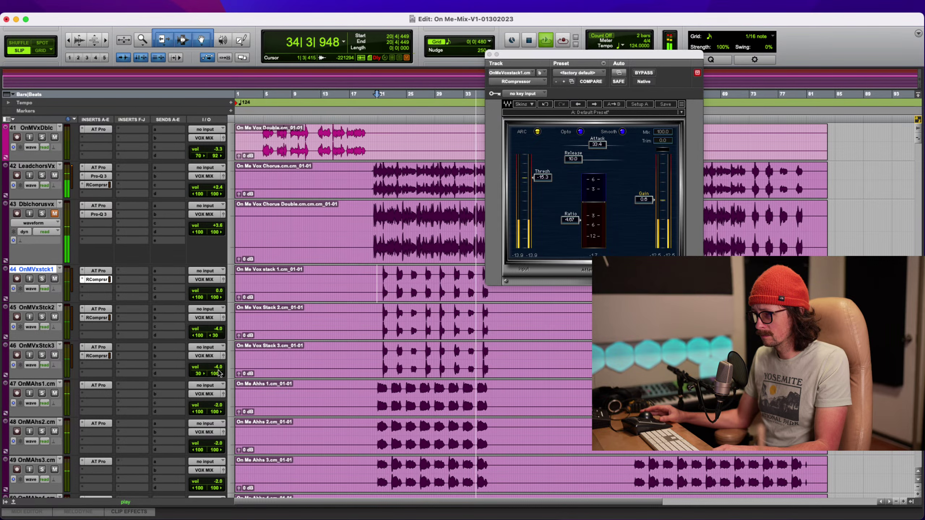
# Lower the Vox Stack 1 track's volume to -1.3 and stop playback
pyautogui.click(218, 291)
pyautogui.moveTo(216, 291); pyautogui.dragTo(216, 295)
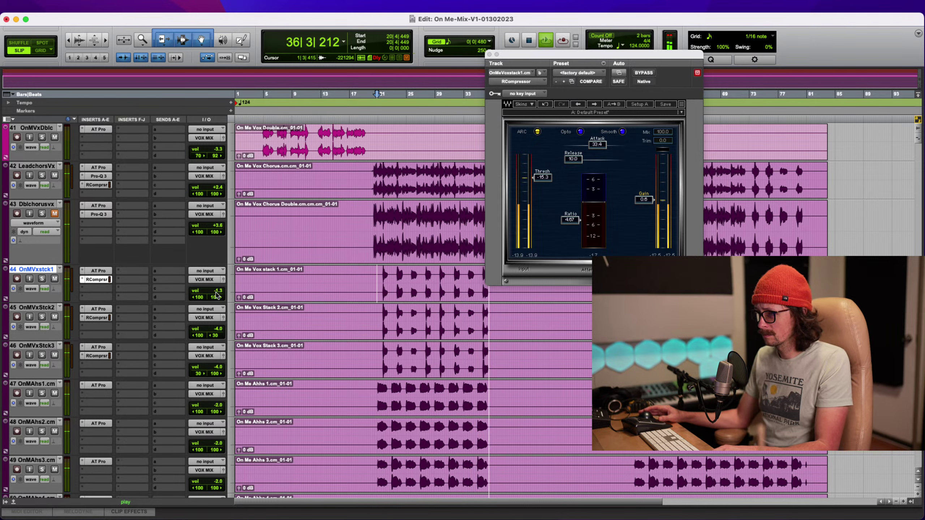
pyautogui.press('space')
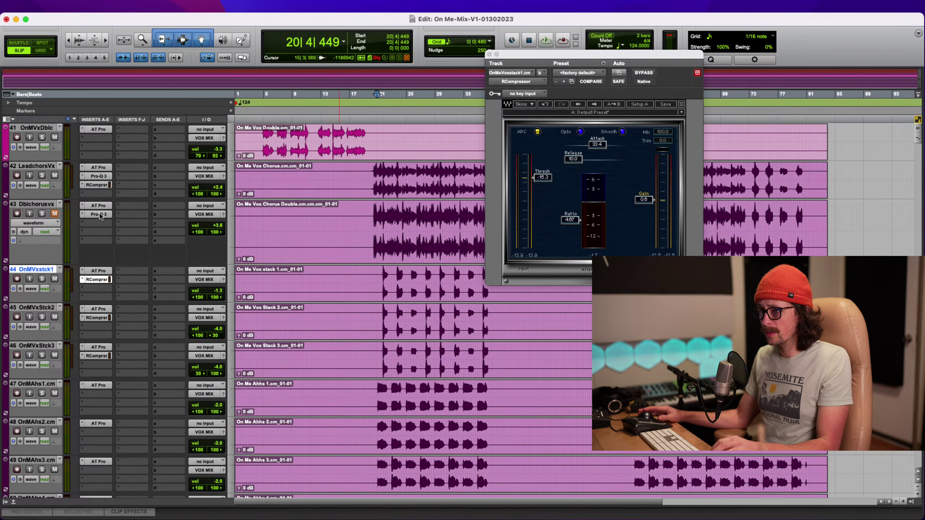
# Copy the Pro-Q 3 from the Dbl chorus vox track to Vox Stack 1 and delete its 3319 Hz boost and 836 Hz cut
pyautogui.moveTo(103, 267); pyautogui.dragTo(103, 288)
pyautogui.click(102, 288)
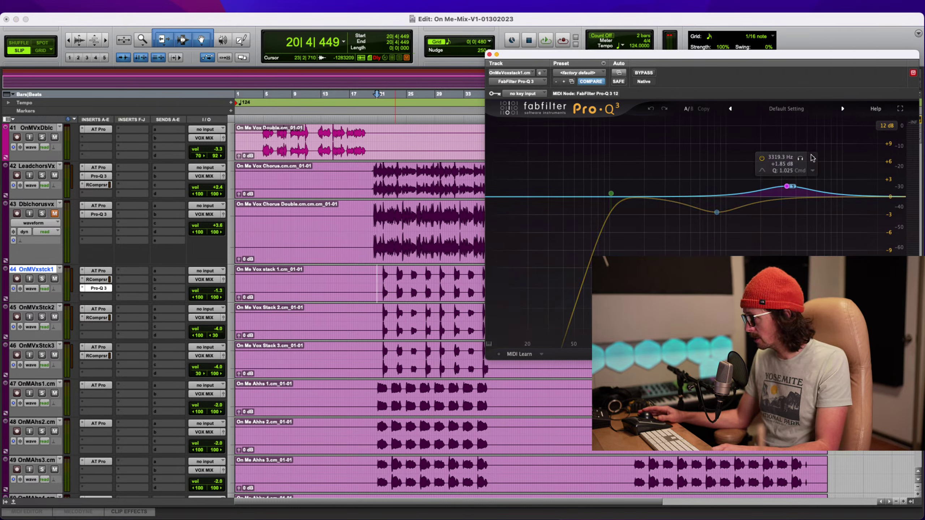
pyautogui.click(812, 158)
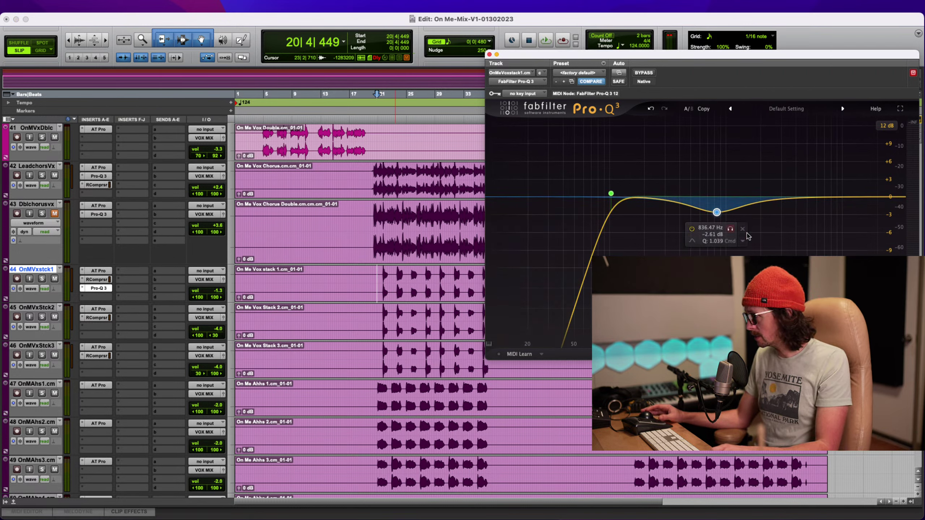
pyautogui.click(743, 230)
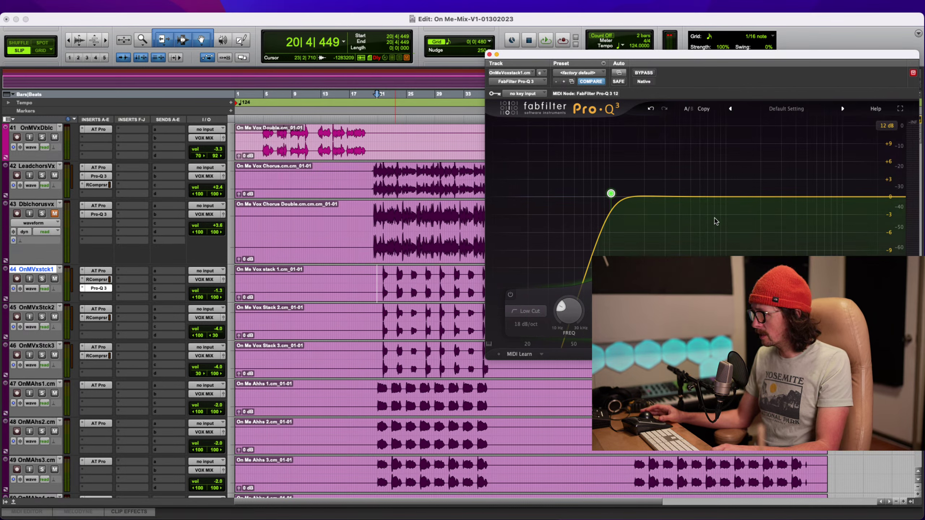
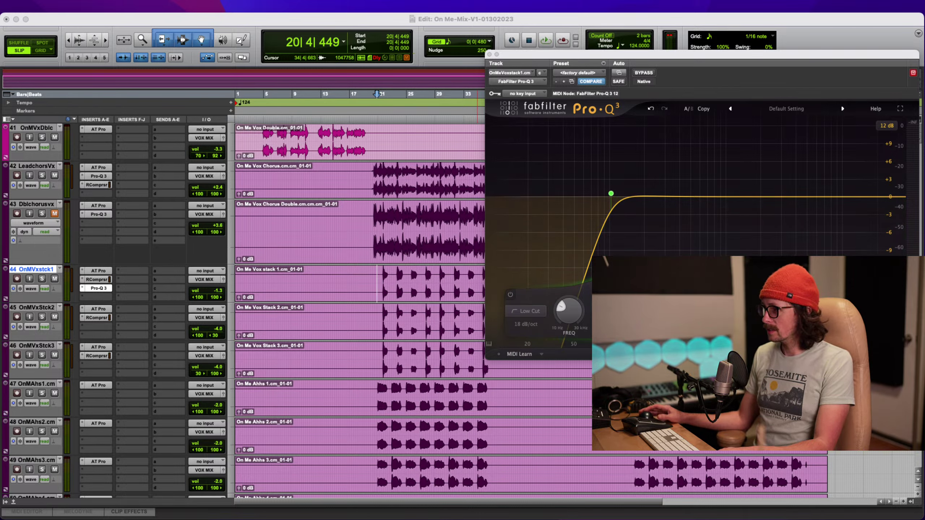
pyautogui.press('super+a')
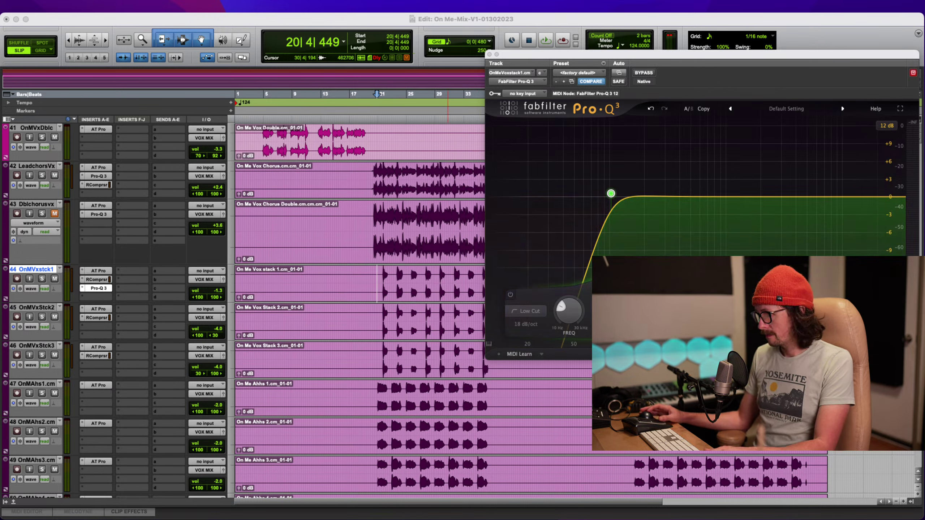
pyautogui.click(299, 229)
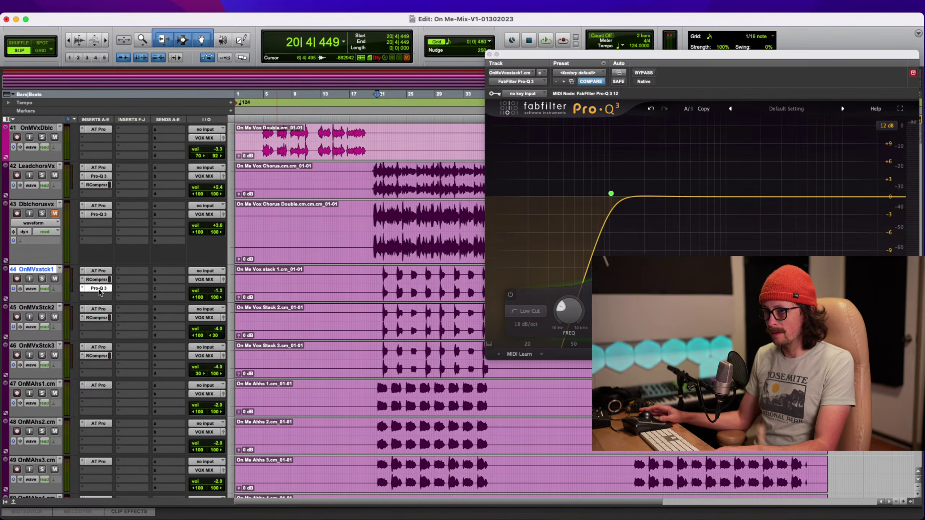
# Copy the low-cut Pro-Q 3 from Vox Stack 1 to the Vox Stack 2 and Stack 3 tracks
pyautogui.click(98, 289)
pyautogui.click(98, 288)
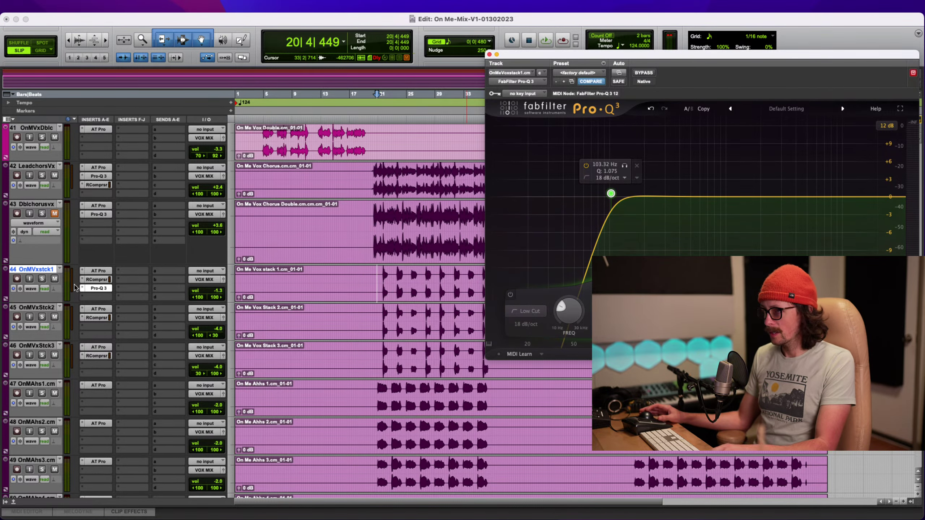
pyautogui.moveTo(96, 288); pyautogui.dragTo(97, 365)
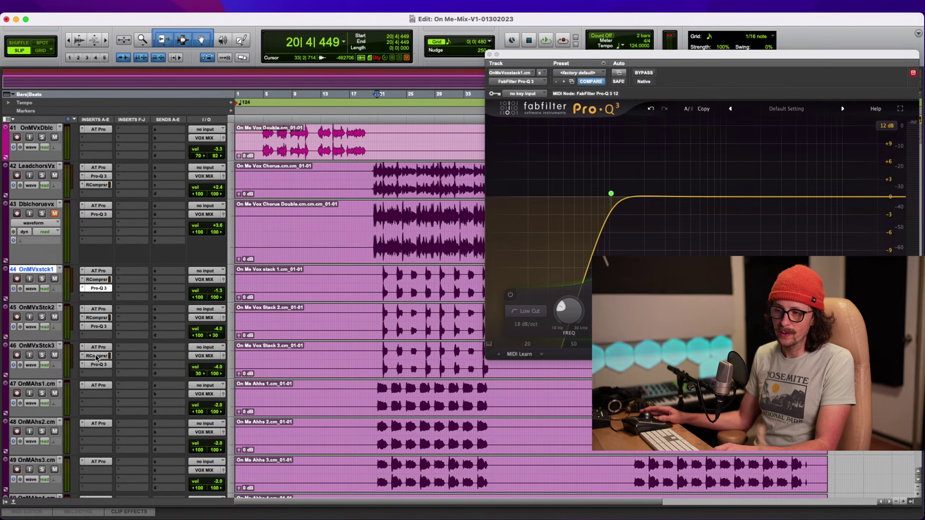
# Reorder the inserts on Vox Stack 3, Stack 2 and Stack 1 so Pro-Q 3 comes before RCompressor
pyautogui.moveTo(96, 359)
pyautogui.mouseDown()
pyautogui.moveTo(97, 370)
pyautogui.moveTo(98, 363)
pyautogui.mouseUp()
pyautogui.click(98, 364)
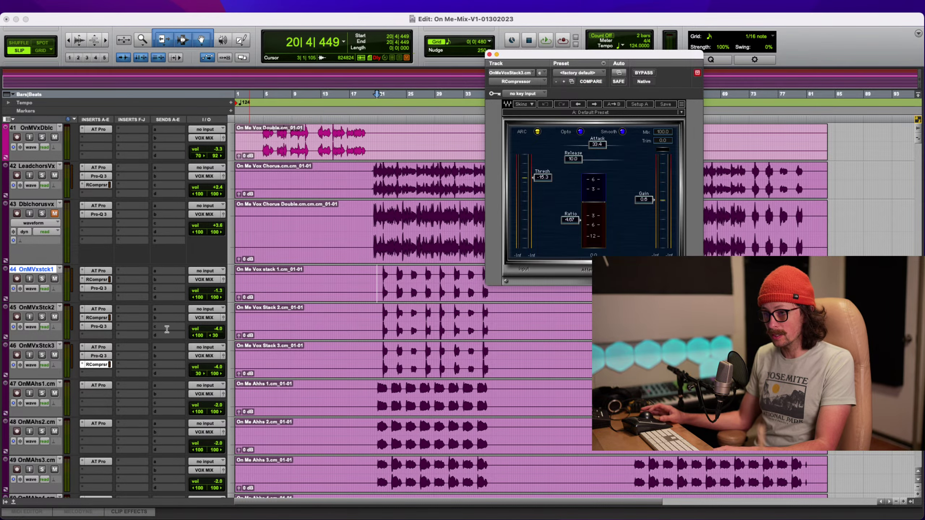
pyautogui.click(97, 356)
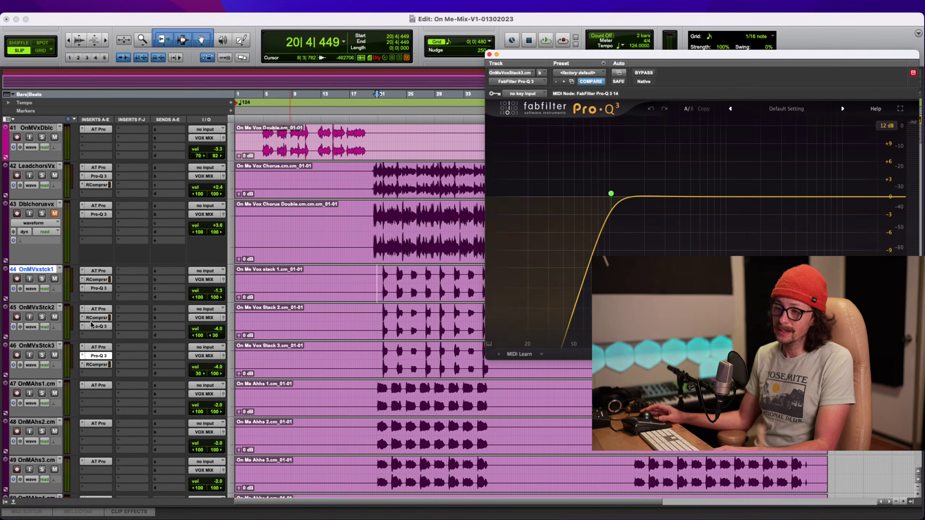
pyautogui.moveTo(97, 320)
pyautogui.mouseDown()
pyautogui.moveTo(98, 335)
pyautogui.moveTo(97, 317)
pyautogui.moveTo(96, 327)
pyautogui.mouseUp()
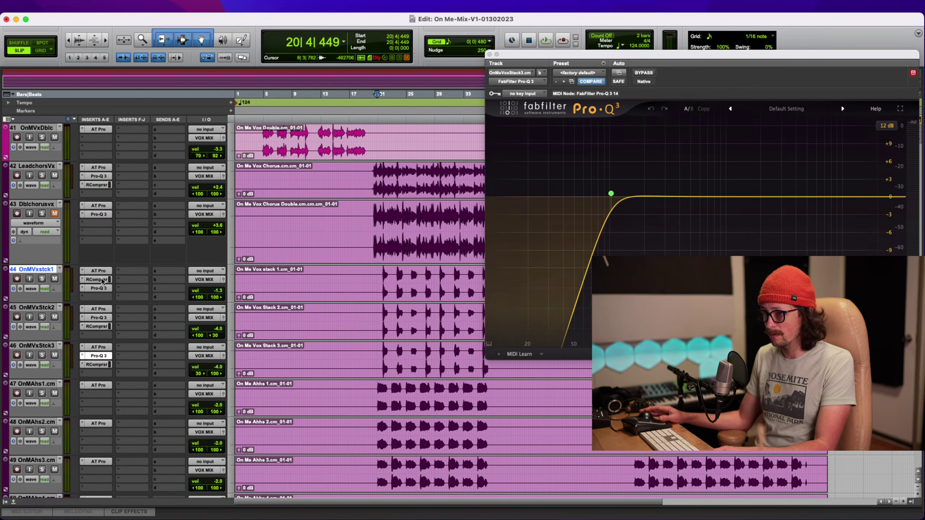
pyautogui.moveTo(101, 288)
pyautogui.mouseDown()
pyautogui.moveTo(101, 297)
pyautogui.moveTo(103, 279)
pyautogui.moveTo(105, 289)
pyautogui.mouseUp()
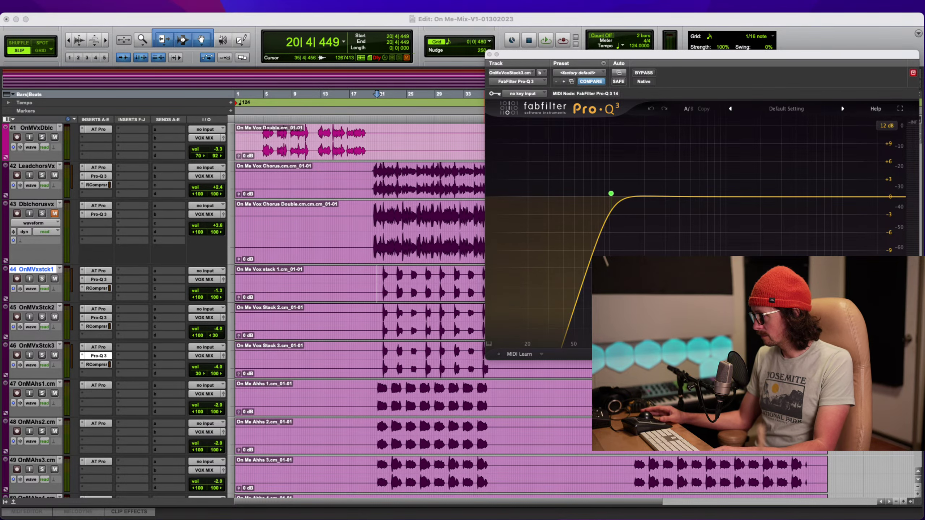
# Play the chorus and, in Vox Stack 1's Pro-Q 3, raise the low-cut frequency and set its slope to 24 dB/oct
pyautogui.click(811, 46)
pyautogui.press('space')
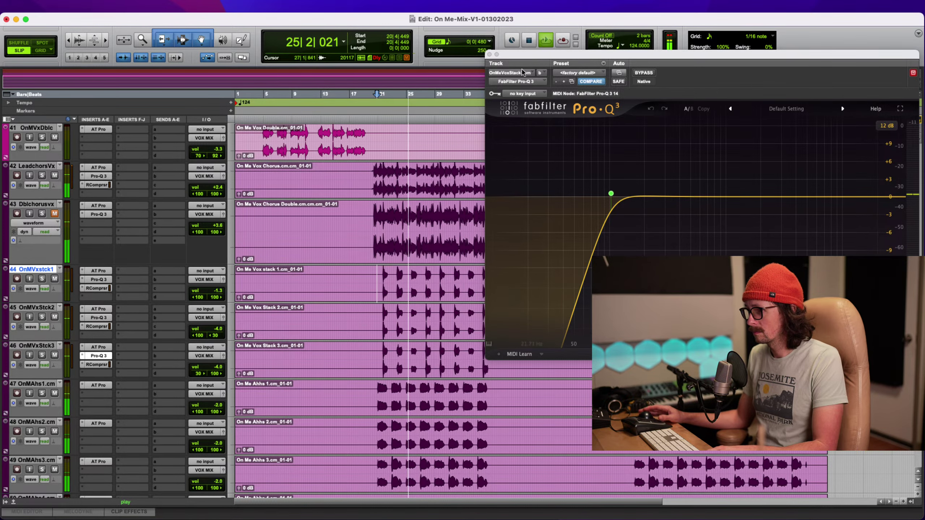
pyautogui.click(489, 54)
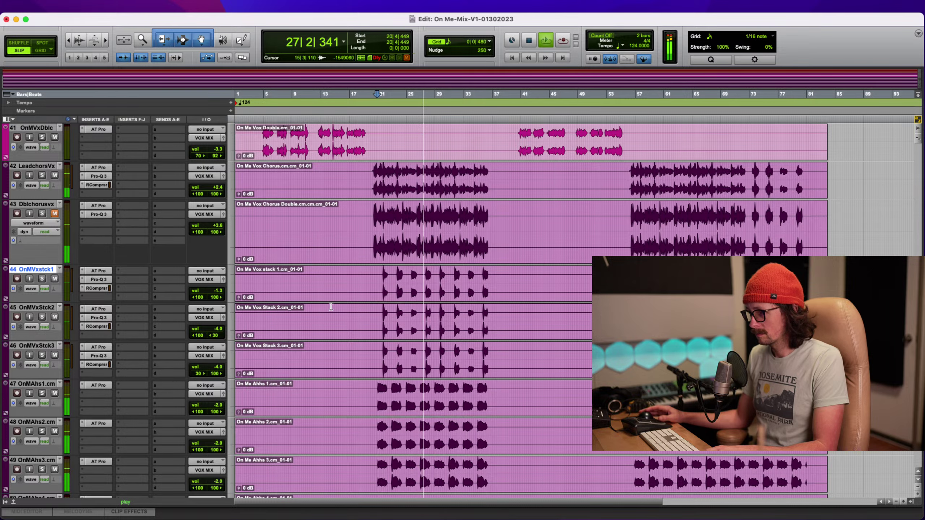
pyautogui.click(98, 280)
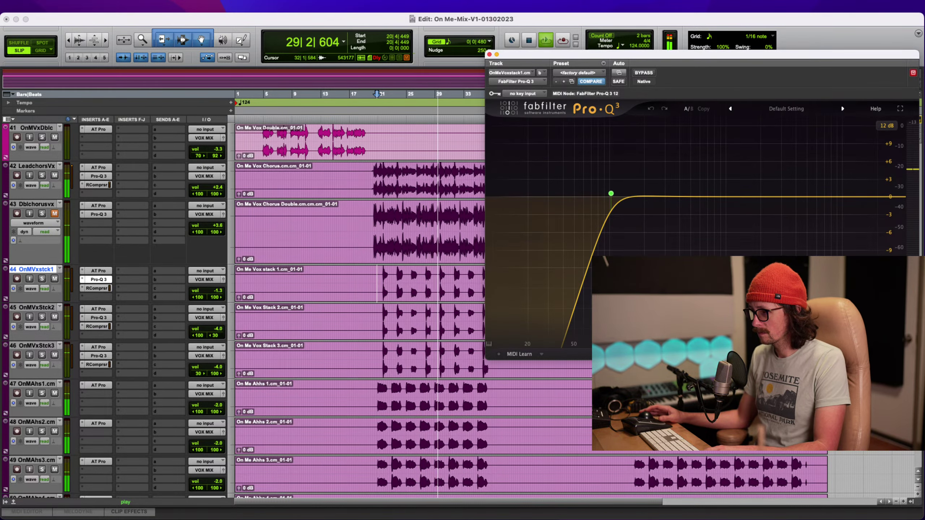
pyautogui.moveTo(611, 194); pyautogui.dragTo(632, 204)
pyautogui.click(636, 180)
pyautogui.click(636, 223)
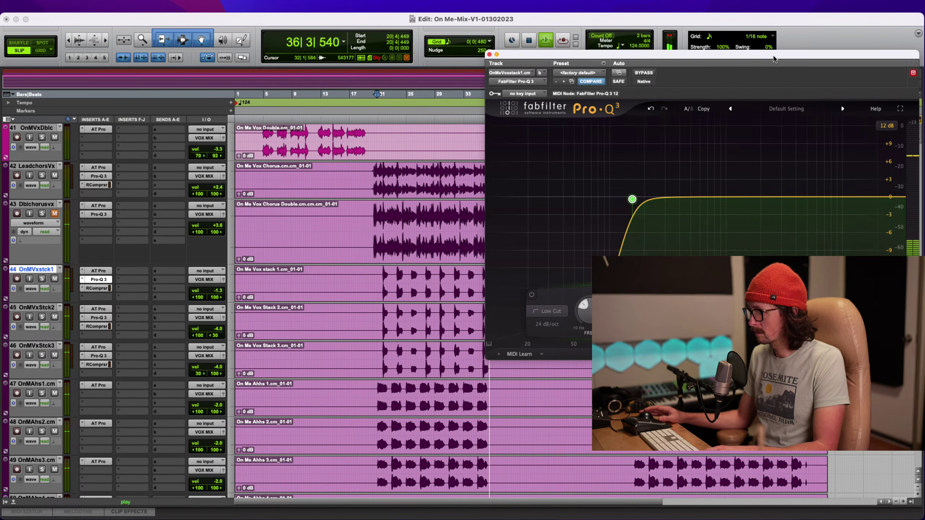
# Stop playback and copy the updated Pro-Q 3 from Vox Stack 1 over the ones on Vox Stack 2 and Stack 3
pyautogui.press('space')
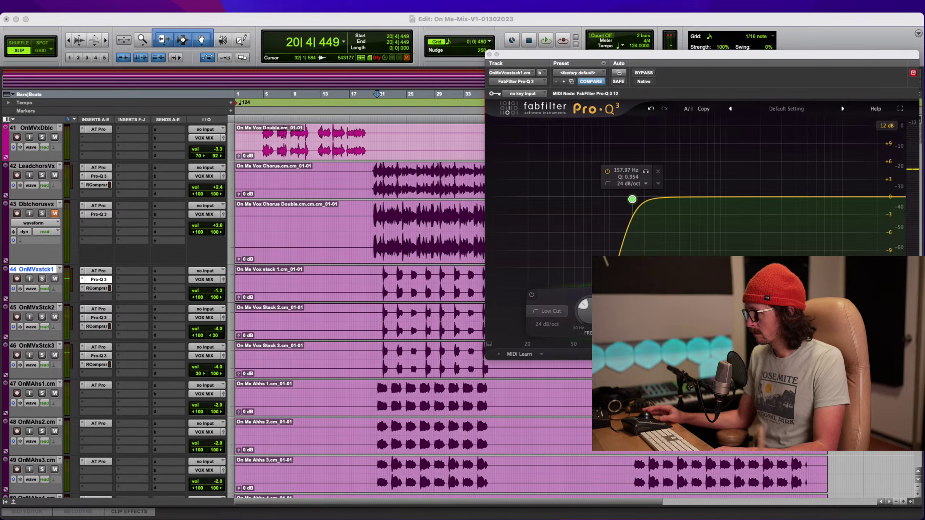
pyautogui.click(107, 288)
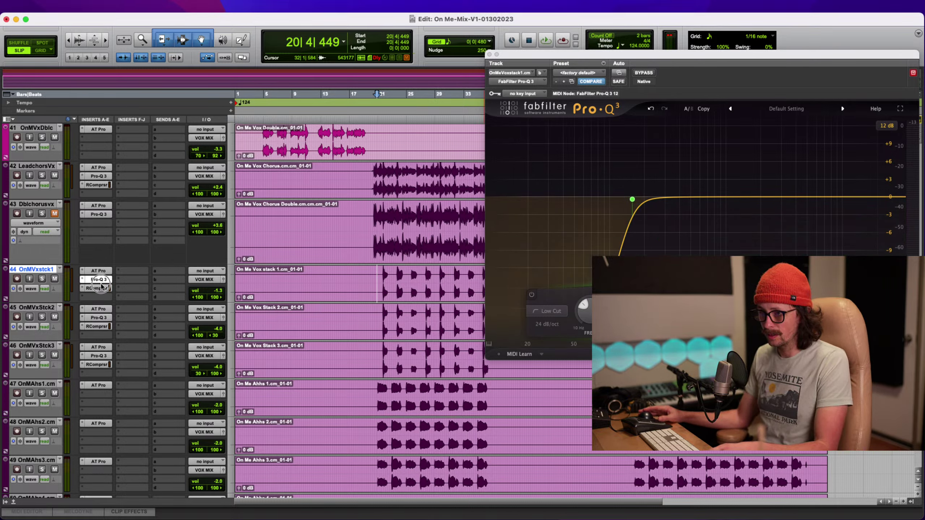
pyautogui.click(97, 316)
pyautogui.moveTo(100, 318); pyautogui.dragTo(96, 355)
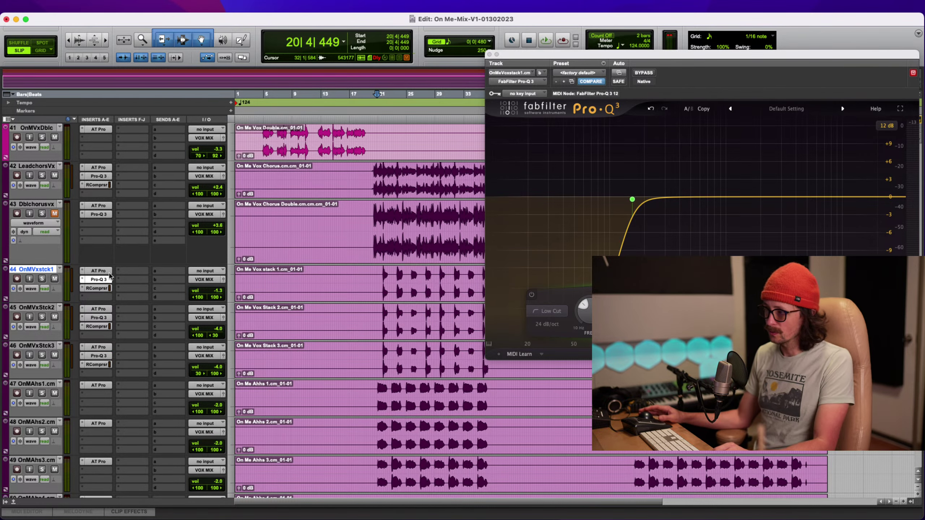
# Play the chorus and adjust Vox Stack 1's RCompressor: raise the ratio to about 5.95, set threshold to -14.9 and gain to 0.4
pyautogui.click(96, 288)
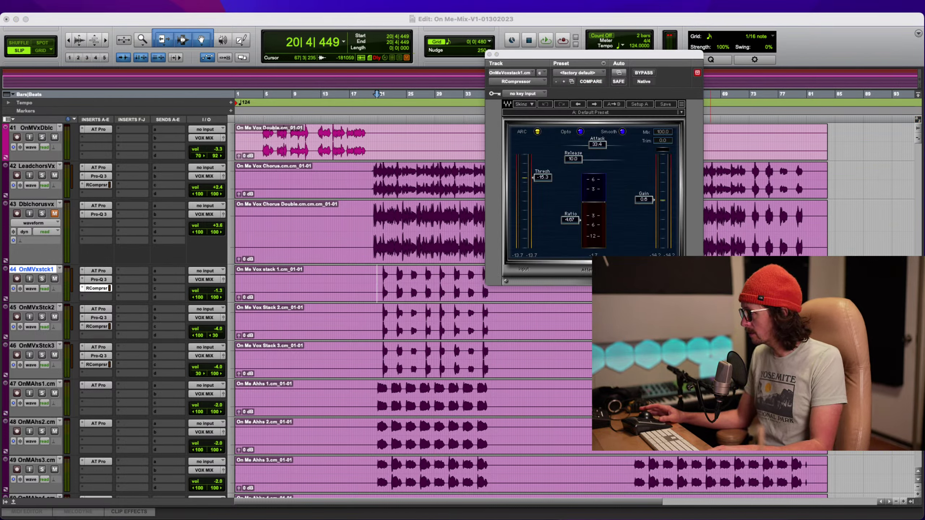
pyautogui.click(564, 203)
pyautogui.press('space')
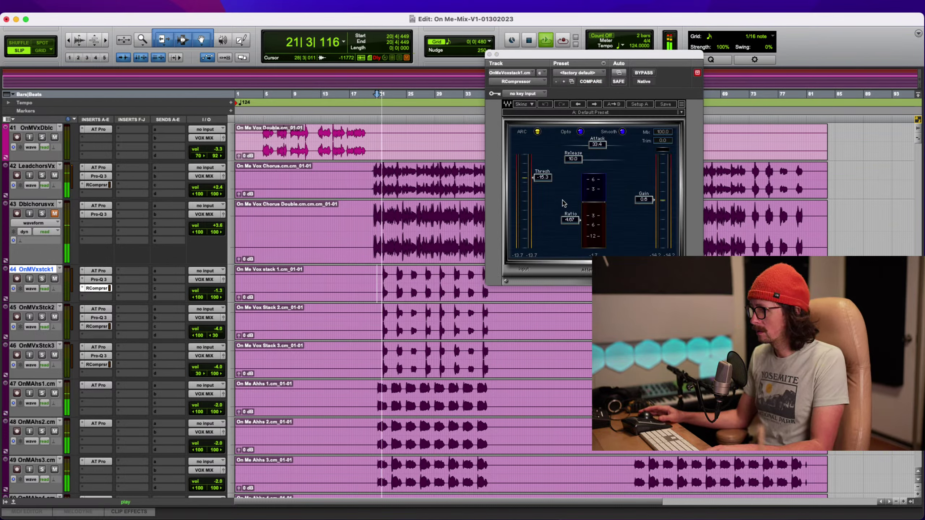
pyautogui.moveTo(568, 222); pyautogui.dragTo(569, 233)
pyautogui.click(541, 181)
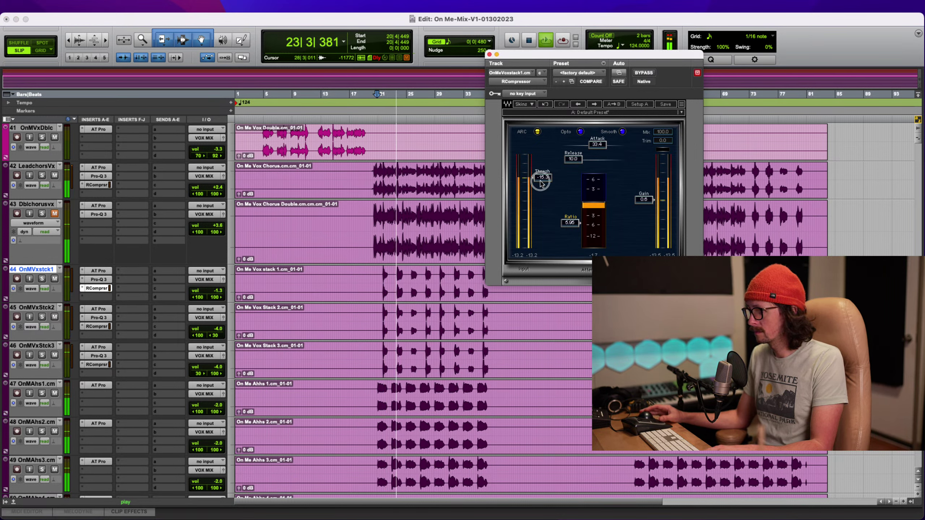
pyautogui.moveTo(541, 183); pyautogui.dragTo(541, 181)
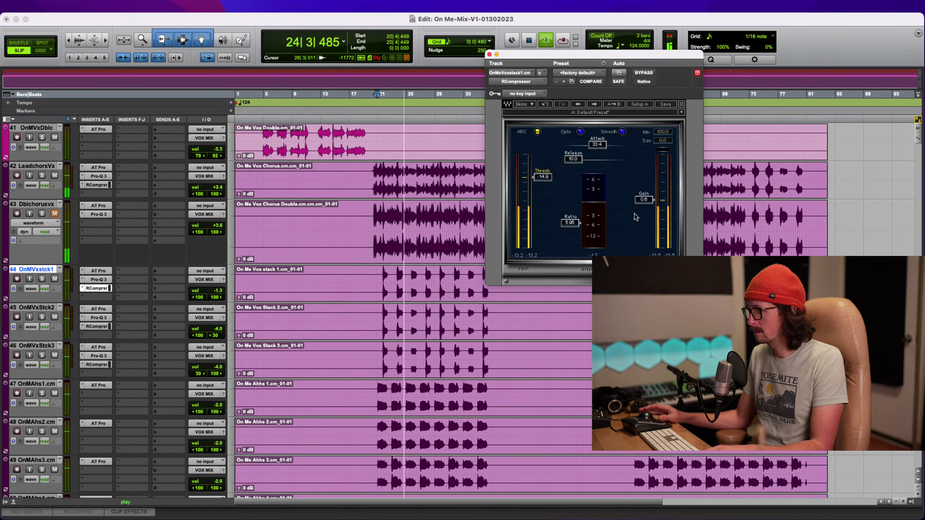
pyautogui.moveTo(640, 205); pyautogui.dragTo(640, 207)
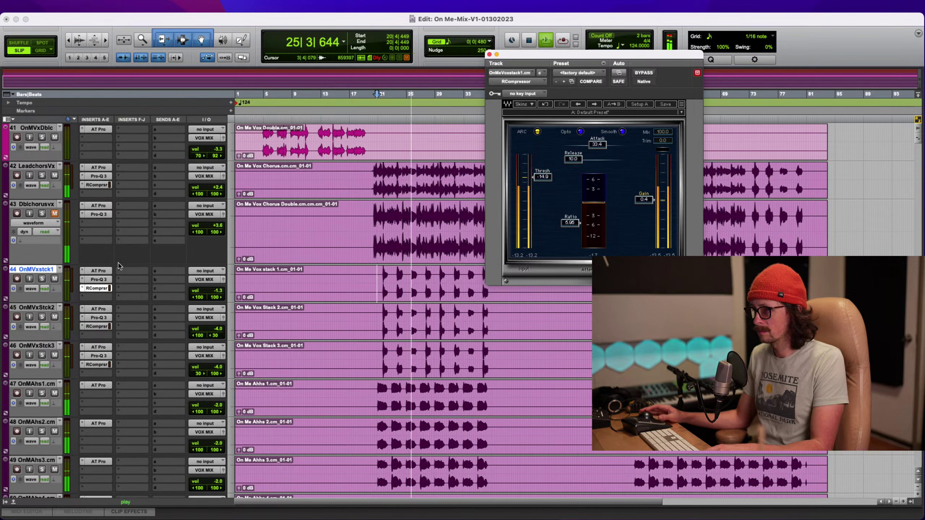
# Copy Vox Stack 1's RCompressor to the other stacks and pan both channels of Vox Stack 3 hard right, 100
pyautogui.moveTo(99, 289); pyautogui.dragTo(96, 326)
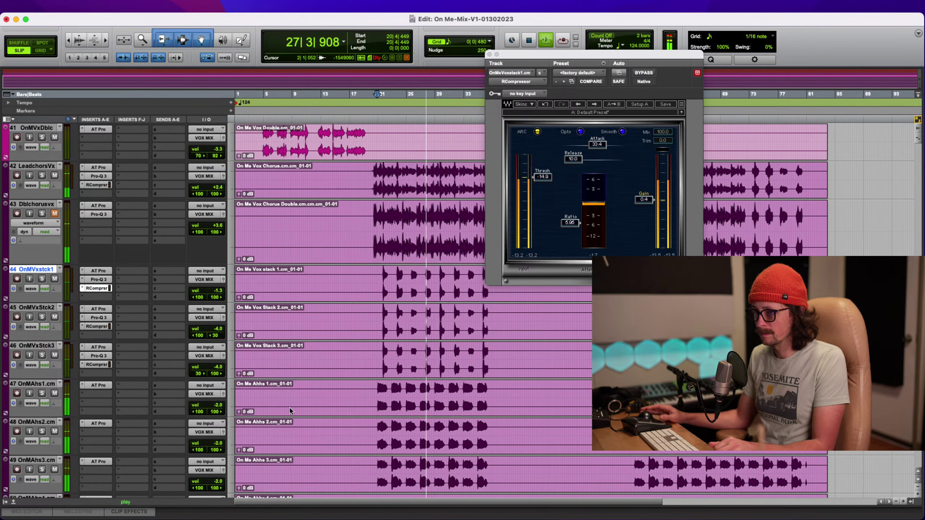
pyautogui.click(490, 55)
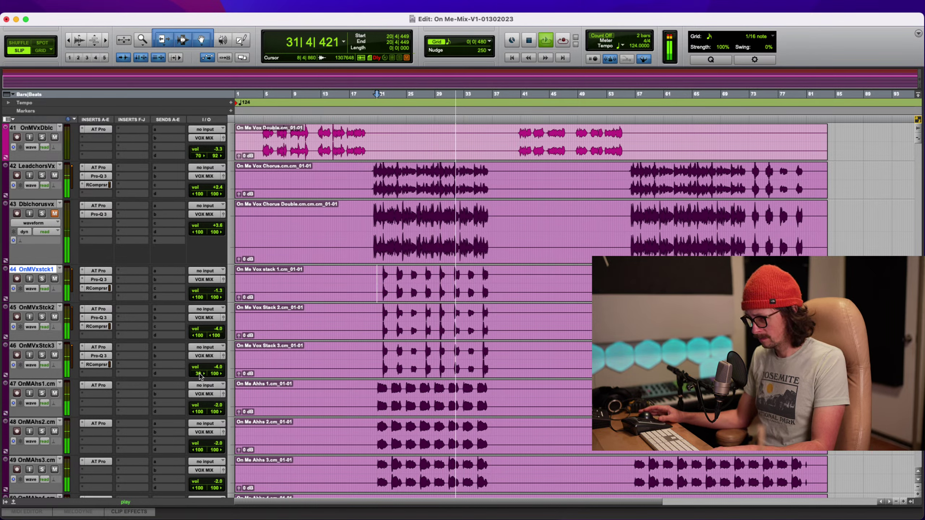
pyautogui.moveTo(200, 375); pyautogui.dragTo(303, 367)
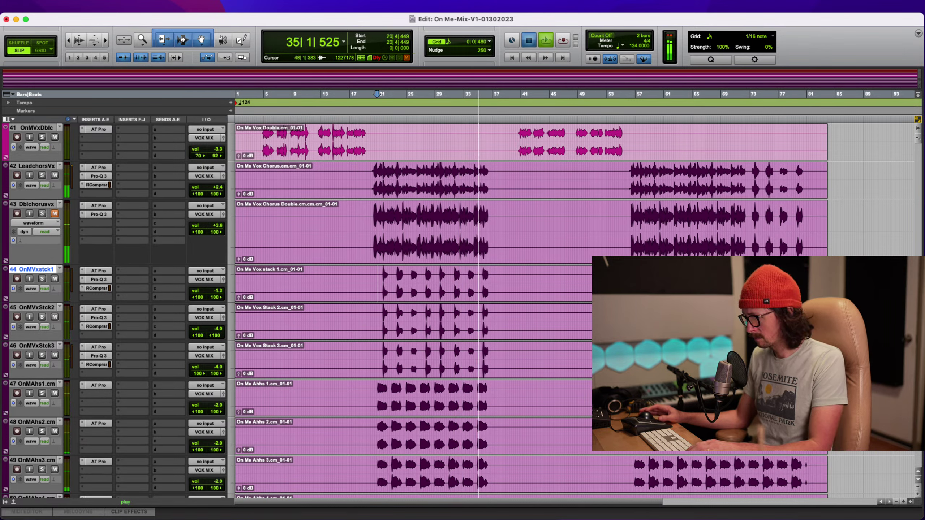
pyautogui.press('space')
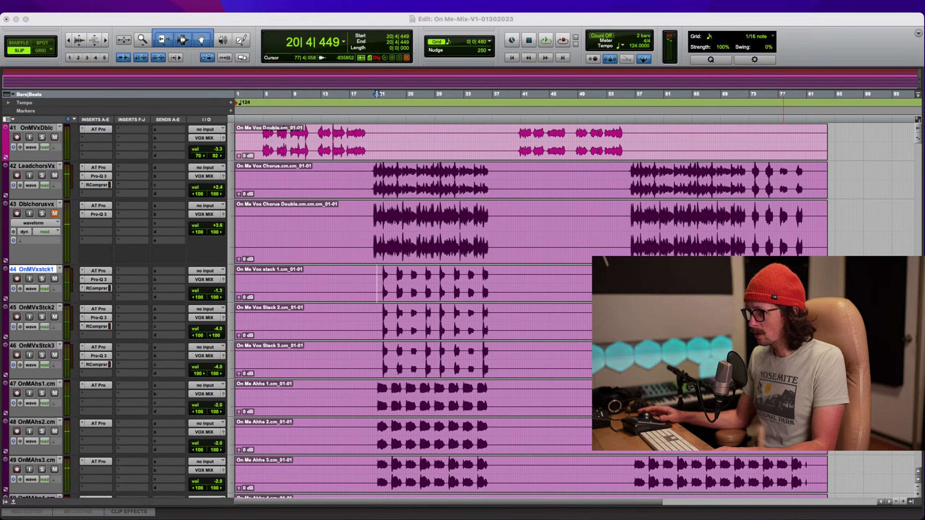
# Create a Mix/Edit group from the Vox Stack 1, Stack 2 and Stack 3 tracks
pyautogui.click(245, 28)
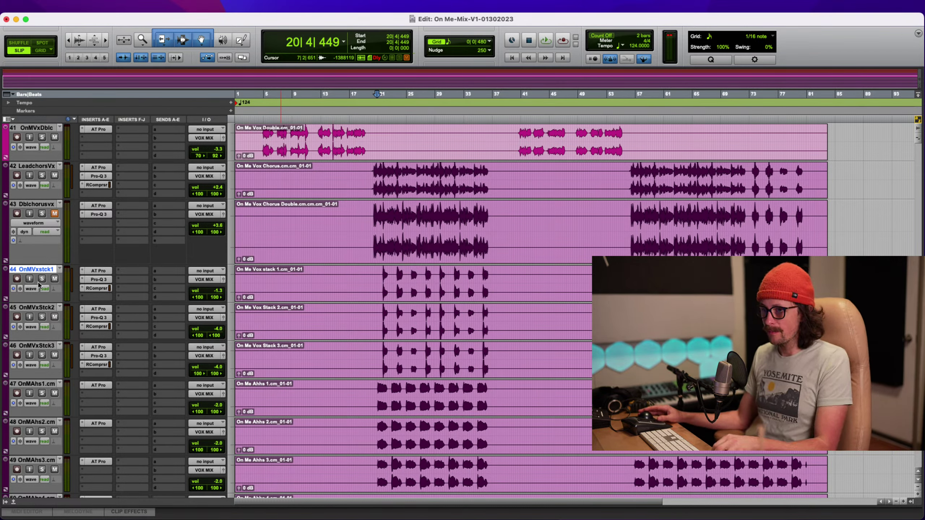
pyautogui.keyDown('shift'); pyautogui.click(29, 345); pyautogui.keyUp('shift')
pyautogui.press('super+g')
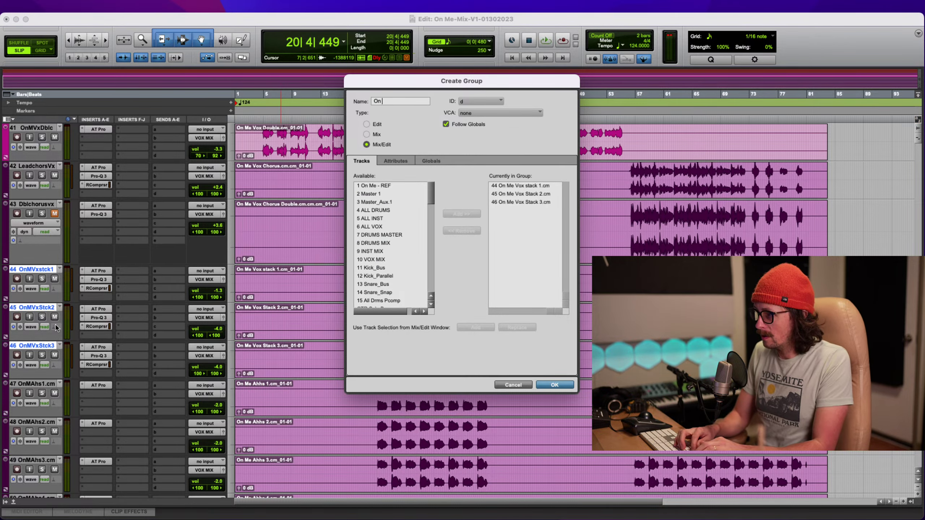
pyautogui.press('Return')
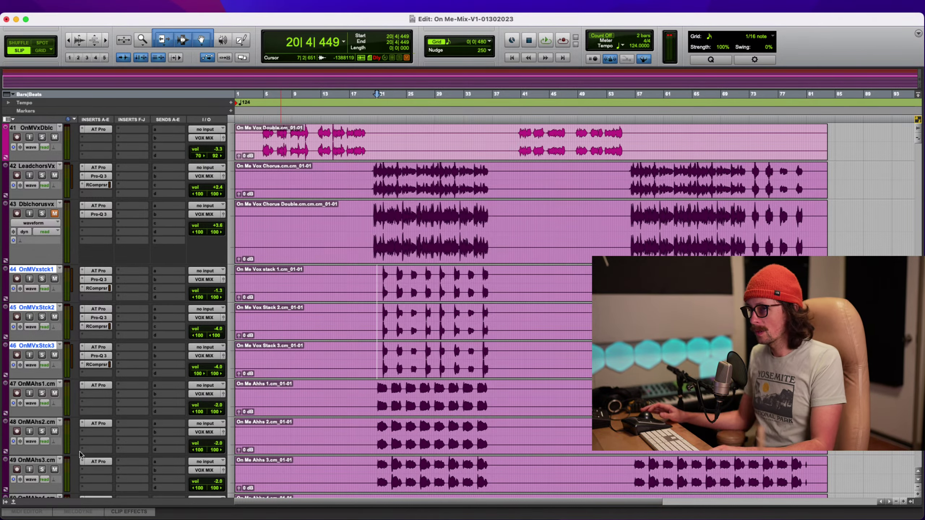
# Route the three vox stacks to a new stereo aux input named "On me vox stacks" and move it above Vox Stack 1
pyautogui.click(193, 281)
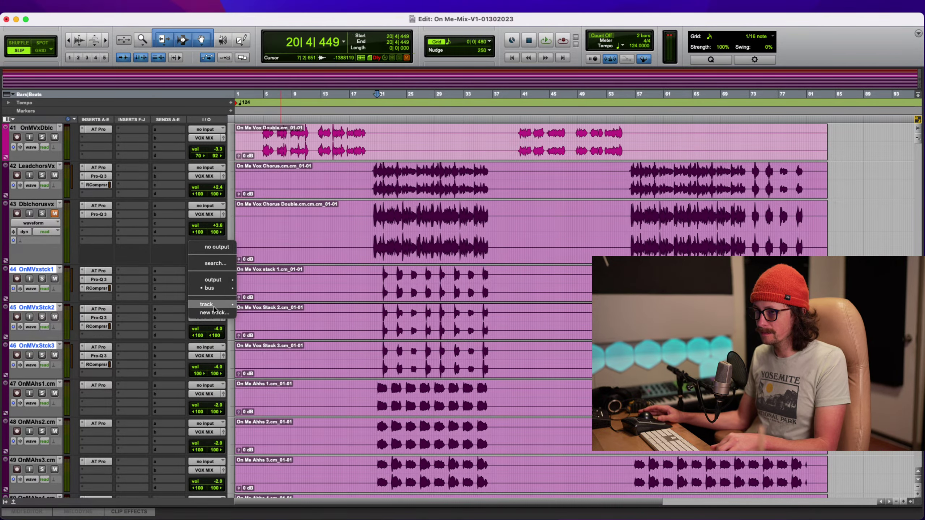
pyautogui.click(214, 312)
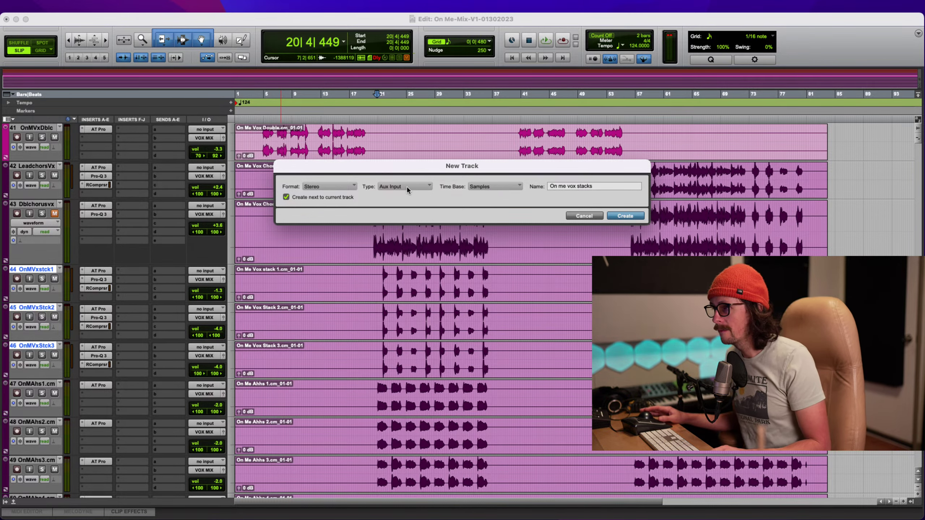
pyautogui.click(628, 217)
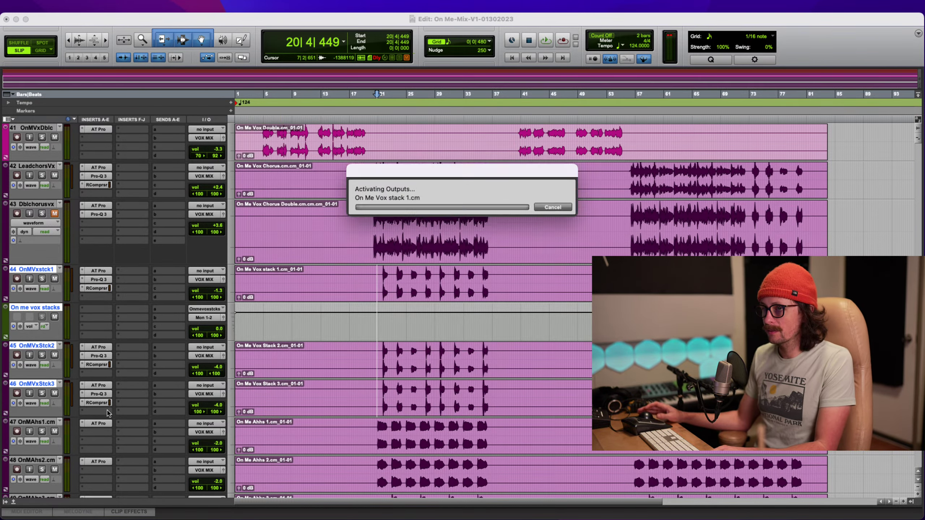
pyautogui.click(44, 308)
pyautogui.moveTo(45, 308); pyautogui.dragTo(53, 259)
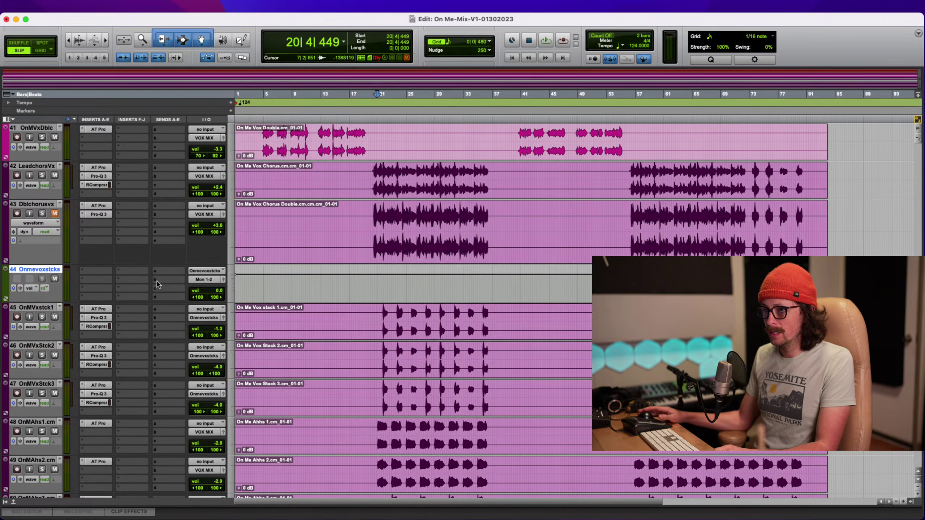
# Set the On me vox stacks aux output to the VOX MIX stereo bus and increase its track height
pyautogui.click(208, 283)
pyautogui.moveTo(210, 288)
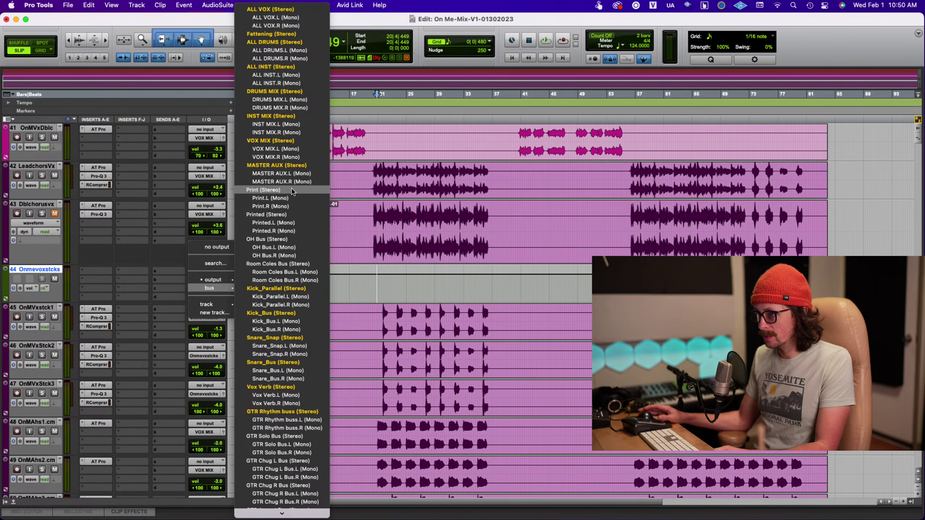
pyautogui.click(275, 142)
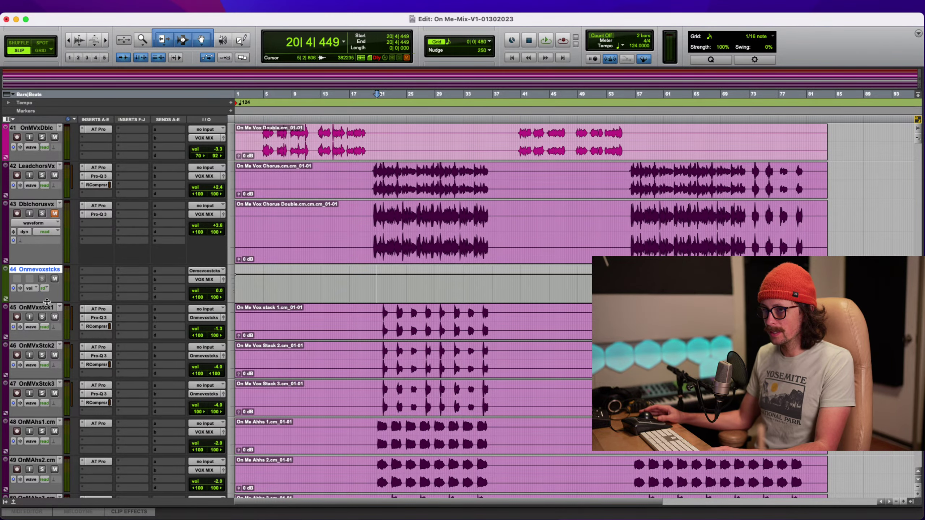
pyautogui.moveTo(47, 301); pyautogui.dragTo(45, 313)
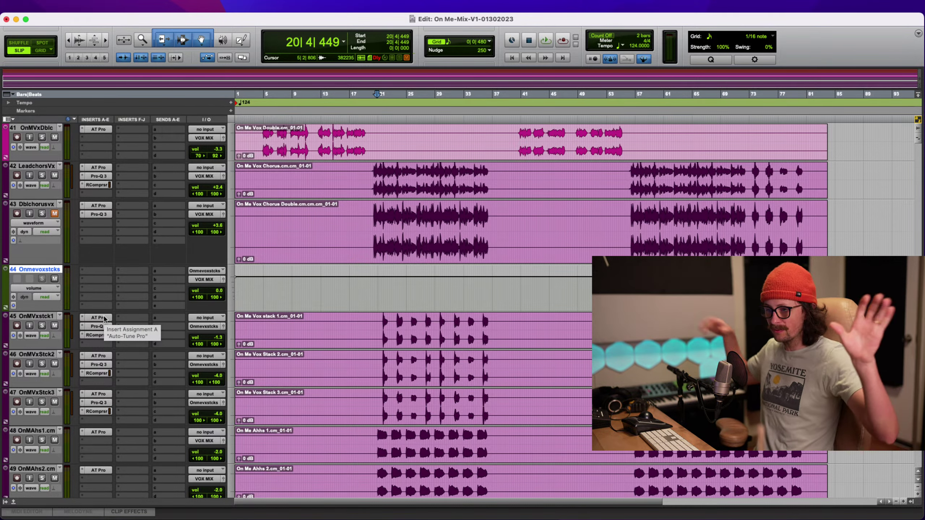
# Insert the stereo UADx Oxide Tape Recorder in the first insert slot of the On me vox stacks aux
pyautogui.click(104, 275)
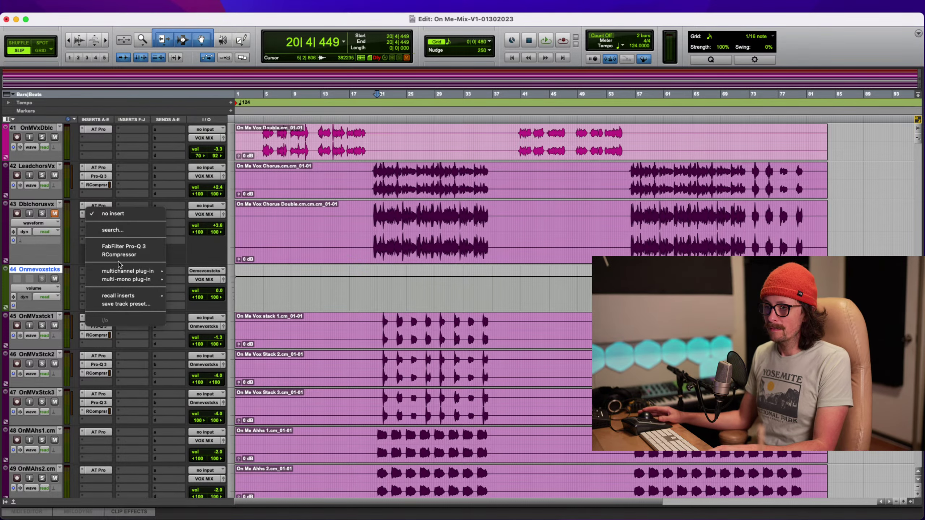
pyautogui.moveTo(110, 271)
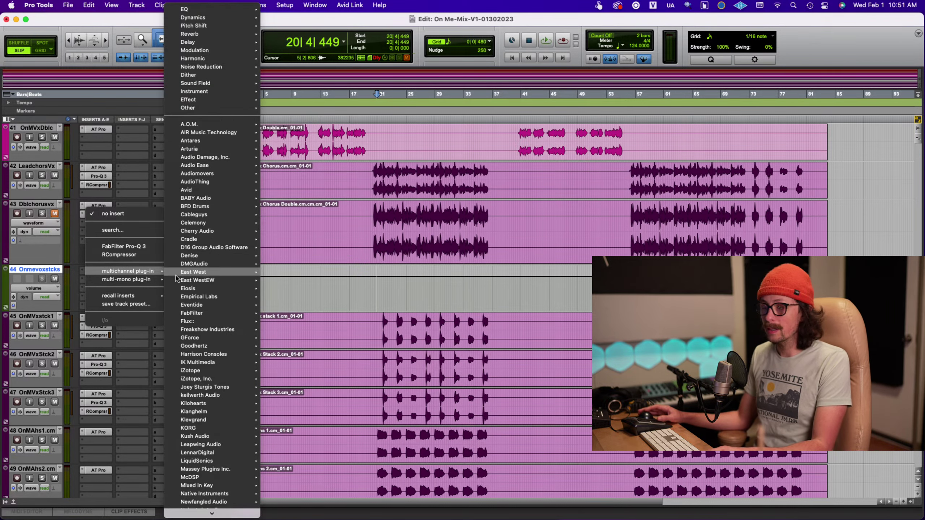
pyautogui.scroll(-10, 212, 424)
pyautogui.scroll(-10, 213, 424)
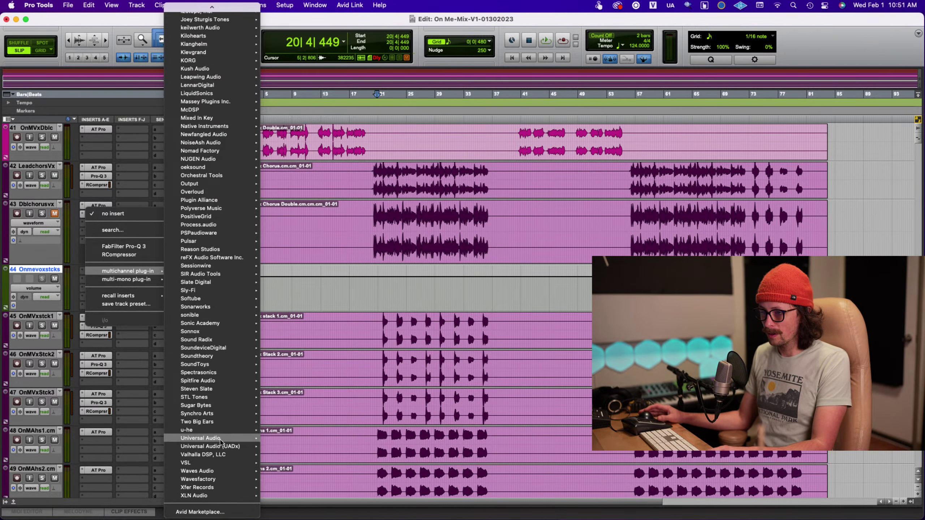
pyautogui.moveTo(238, 453)
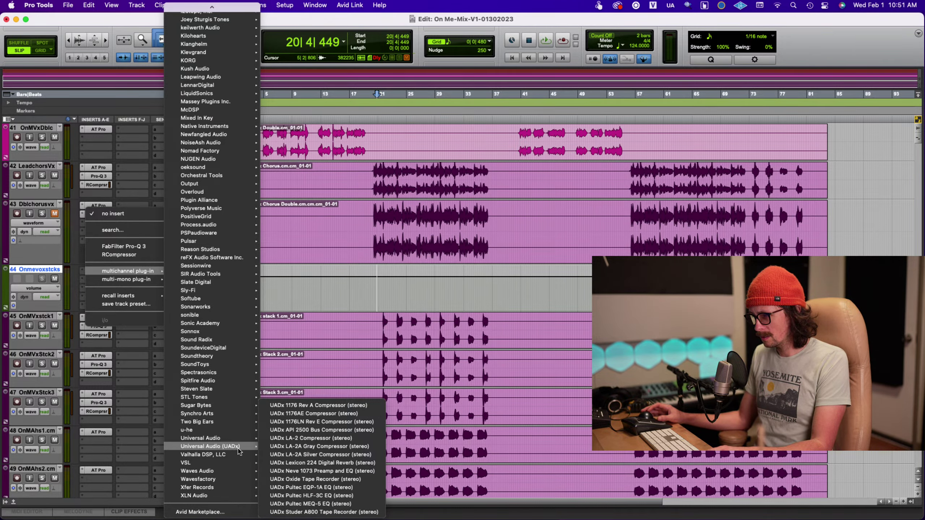
pyautogui.click(310, 479)
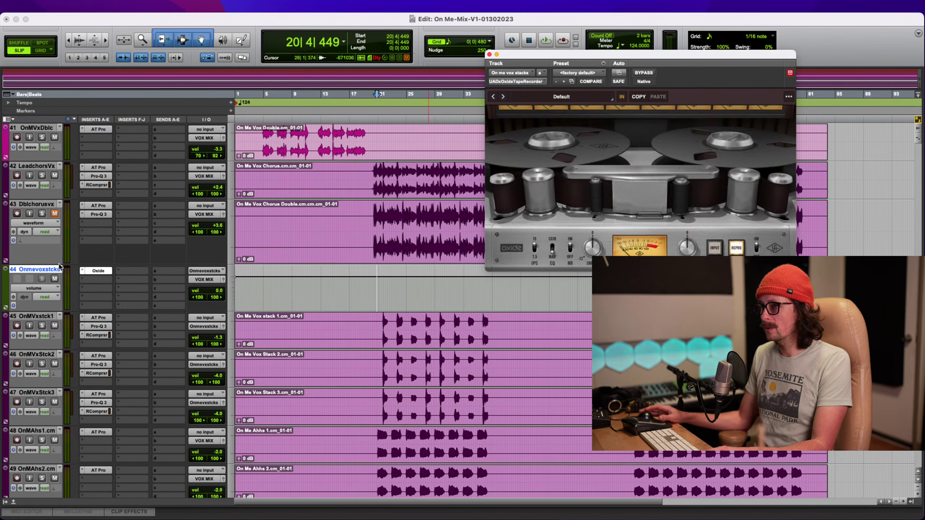
# Insert the stereo UAD Fairchild 660 in the aux's second slot, after Oxide, and shift the plug-in window away from the webcam area
pyautogui.click(89, 280)
pyautogui.moveTo(146, 280)
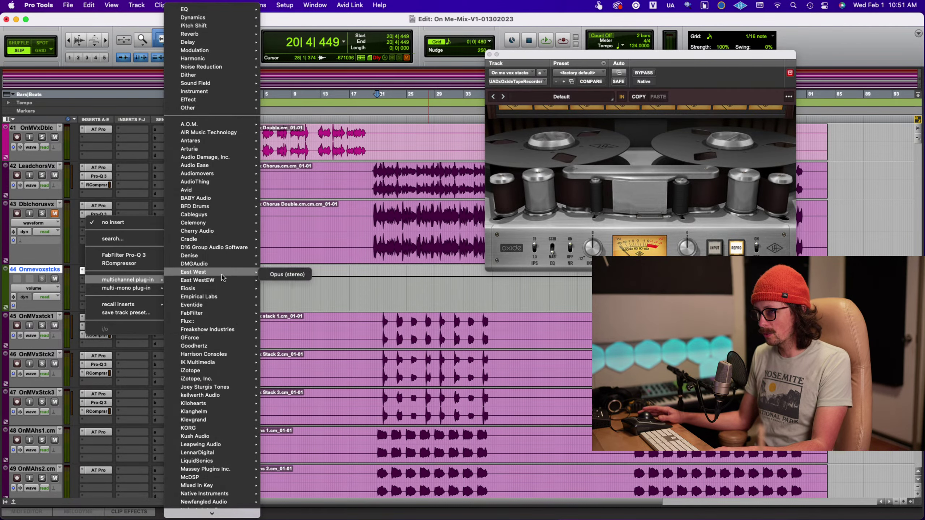
pyautogui.scroll(-5, 233, 314)
pyautogui.scroll(-15, 233, 314)
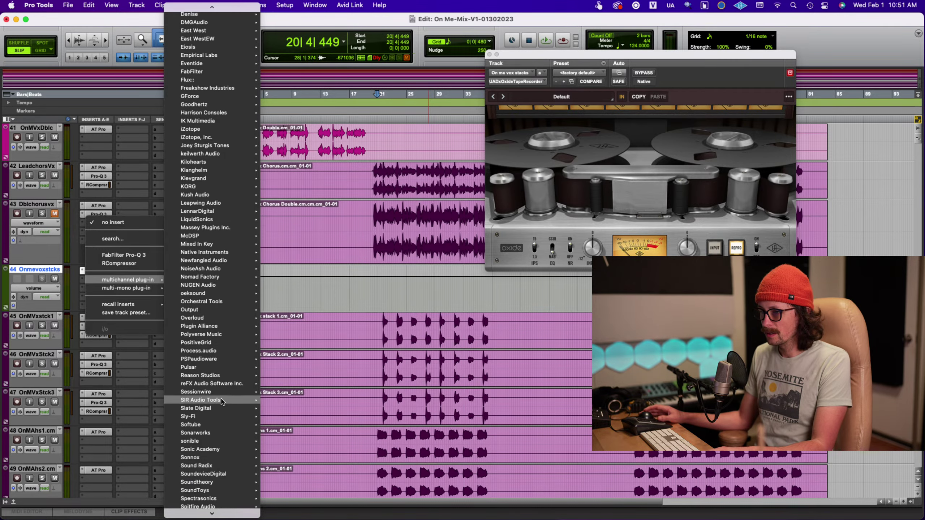
pyautogui.moveTo(223, 445)
pyautogui.scroll(-3, 224, 444)
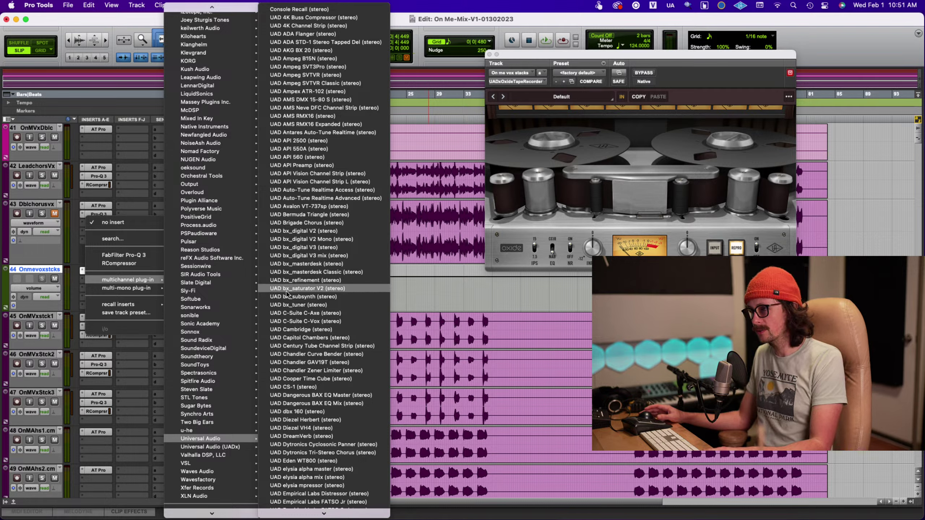
pyautogui.scroll(-8, 287, 293)
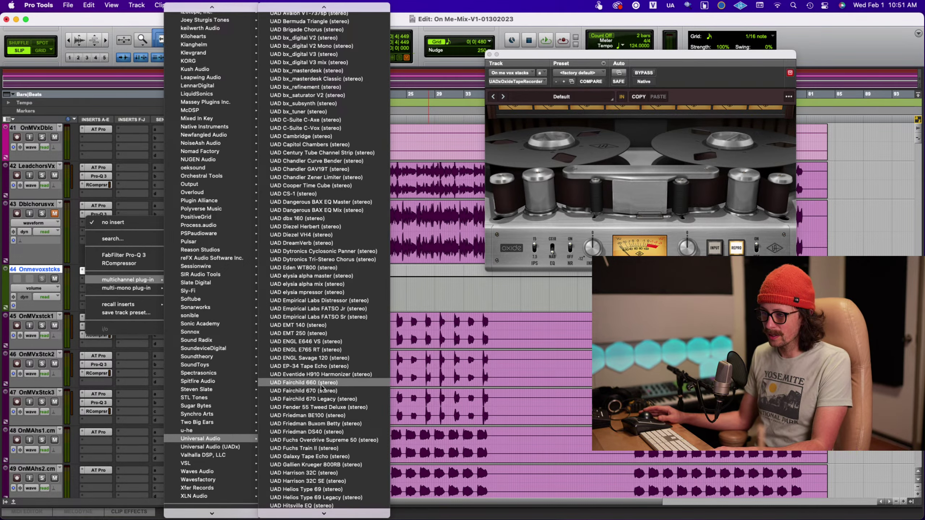
pyautogui.press('Escape')
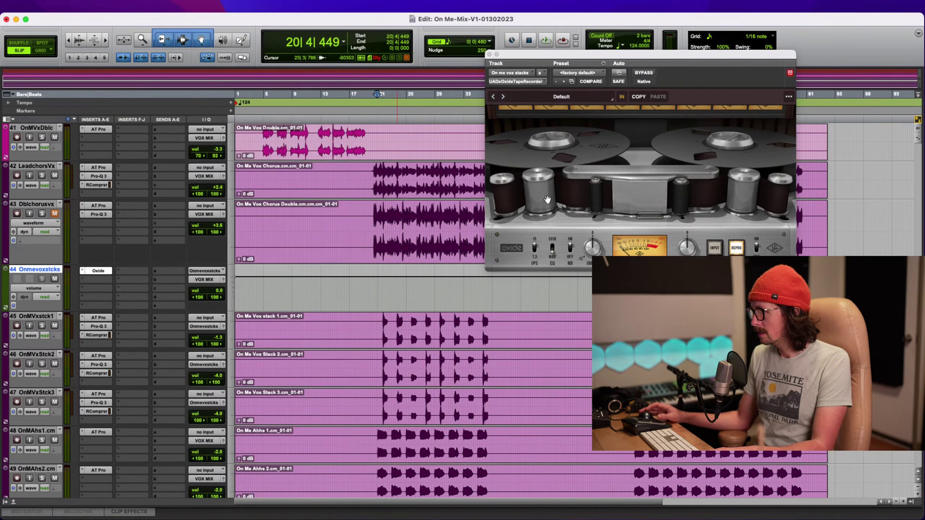
pyautogui.moveTo(692, 59); pyautogui.dragTo(468, 113)
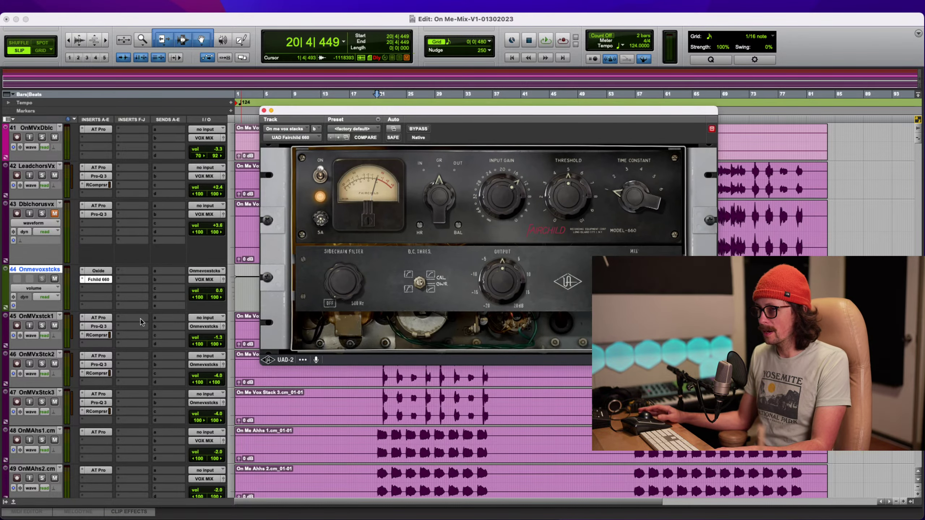
# During chorus playback, raise the Oxide tape recorder's input slightly on the On me vox stacks aux and lower its output to compensate
pyautogui.click(99, 271)
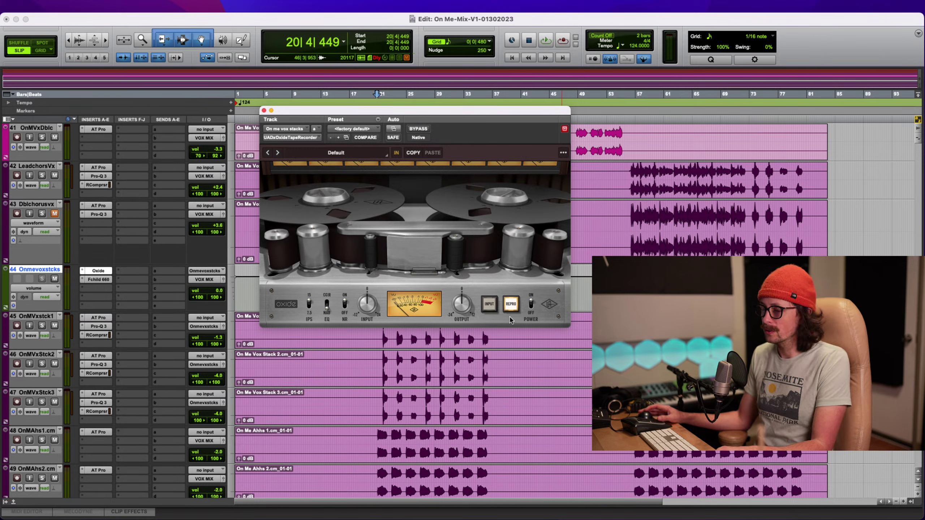
pyautogui.press('super+Tab')
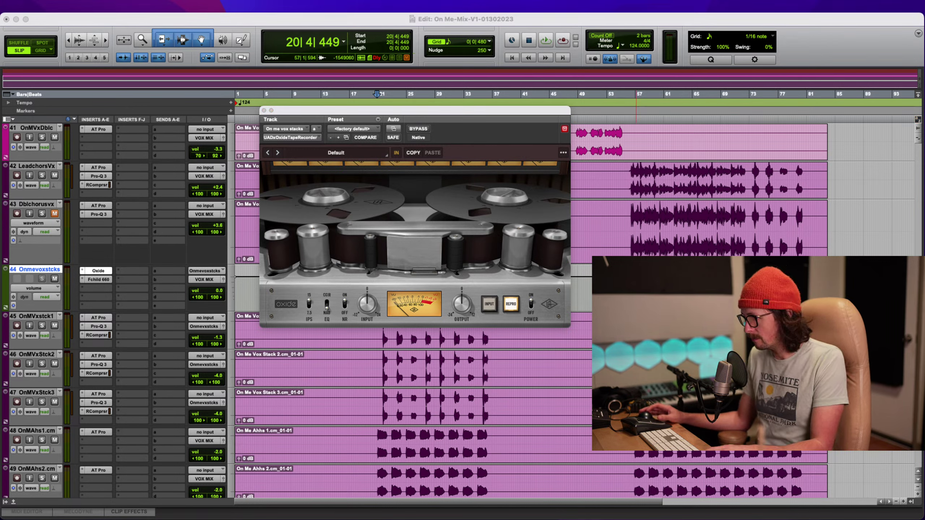
pyautogui.click(812, 49)
pyautogui.press('space')
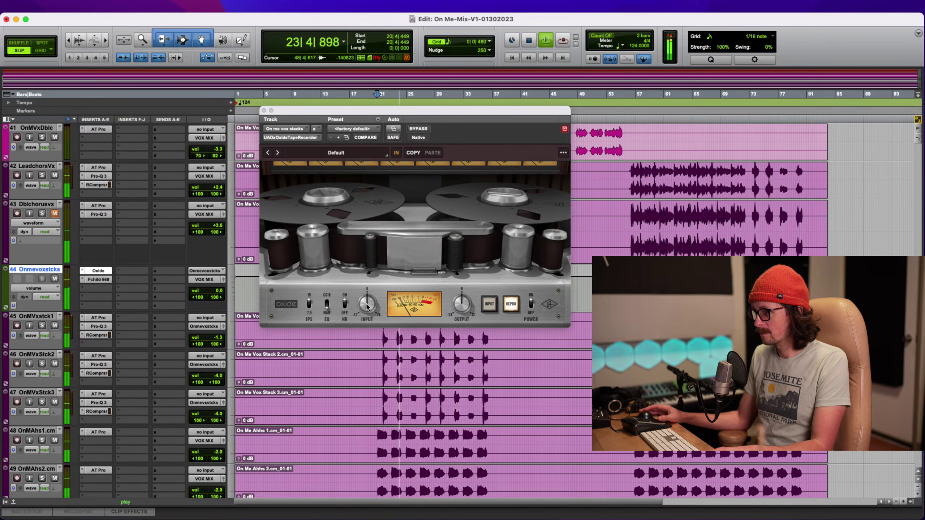
pyautogui.moveTo(366, 306); pyautogui.dragTo(384, 291)
pyautogui.moveTo(457, 314); pyautogui.dragTo(451, 326)
pyautogui.moveTo(362, 305); pyautogui.dragTo(362, 308)
pyautogui.moveTo(462, 306); pyautogui.dragTo(462, 307)
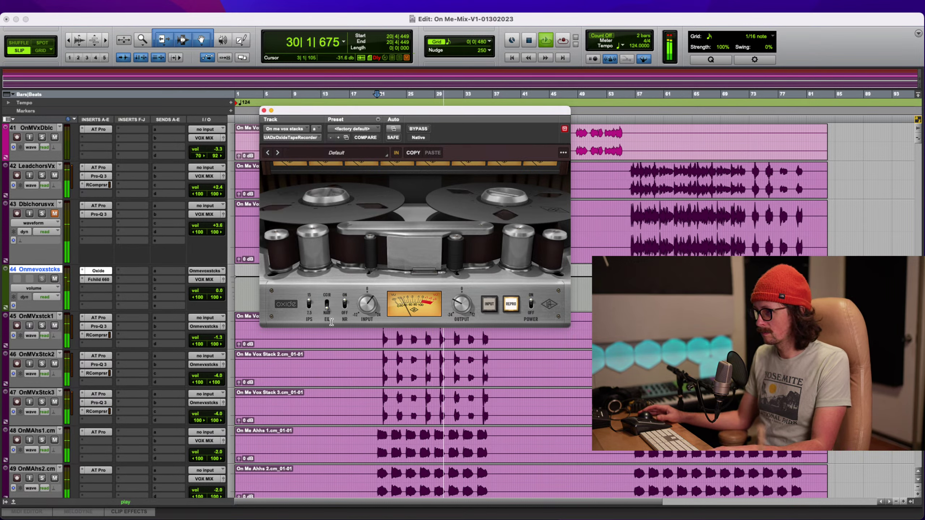
# Raise the aux's Fairchild 660 input gain and threshold, advance its time constant one position, and restart chorus playback
pyautogui.click(98, 279)
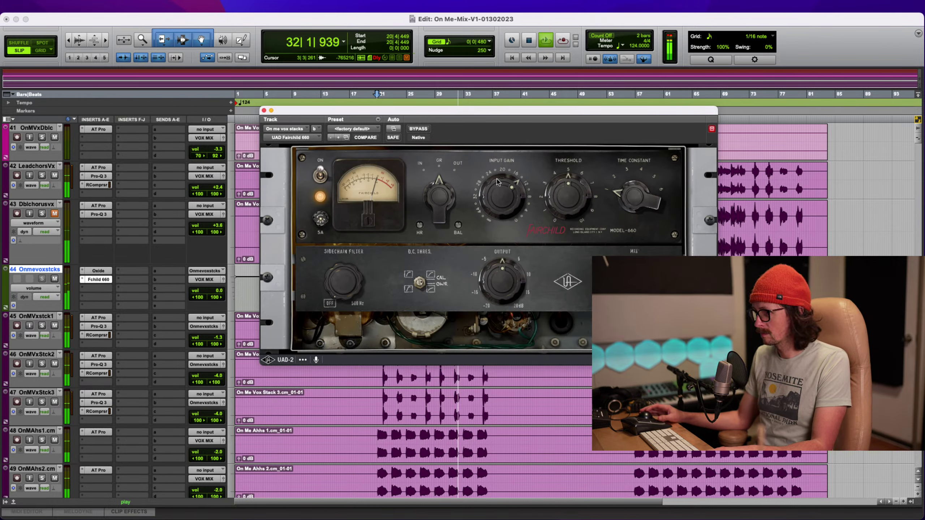
pyautogui.moveTo(494, 192); pyautogui.dragTo(494, 187)
pyautogui.moveTo(565, 190)
pyautogui.mouseDown()
pyautogui.moveTo(560, 198)
pyautogui.moveTo(564, 173)
pyautogui.mouseUp()
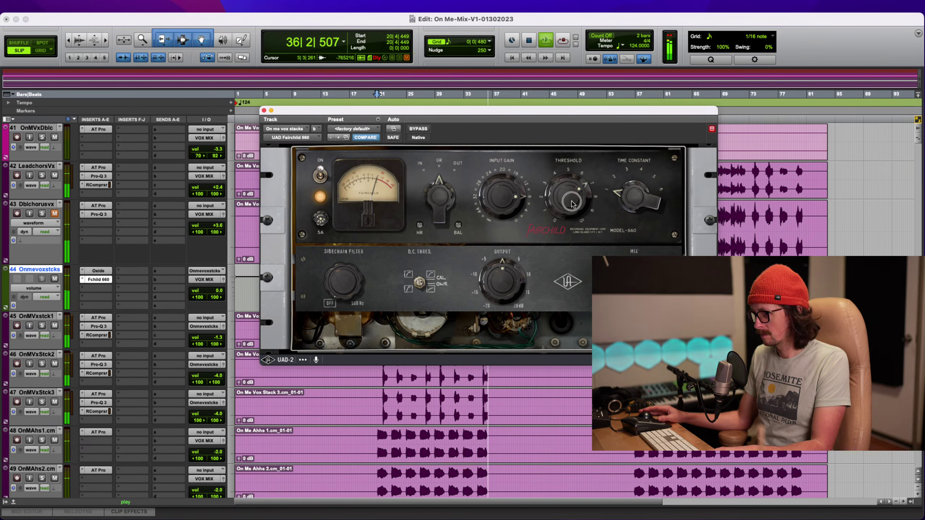
pyautogui.moveTo(630, 199); pyautogui.dragTo(631, 187)
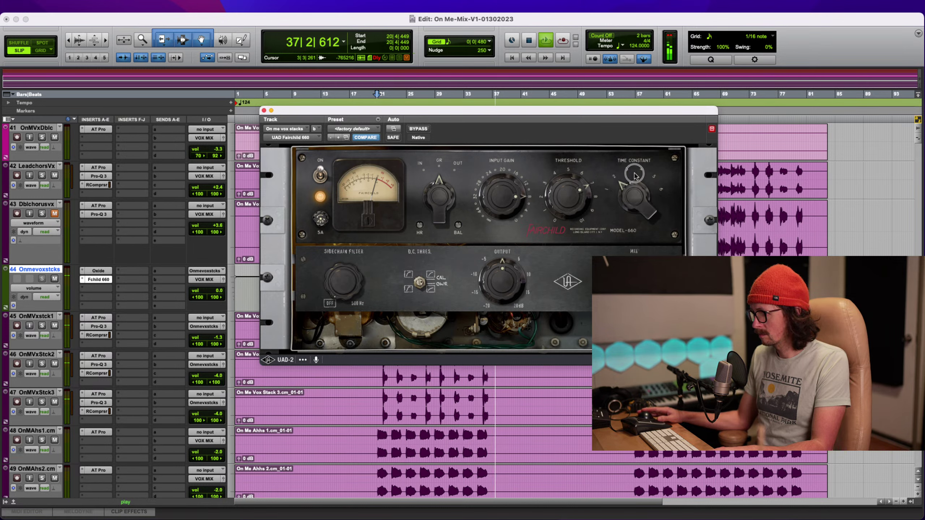
pyautogui.press('space')
pyautogui.press('space')
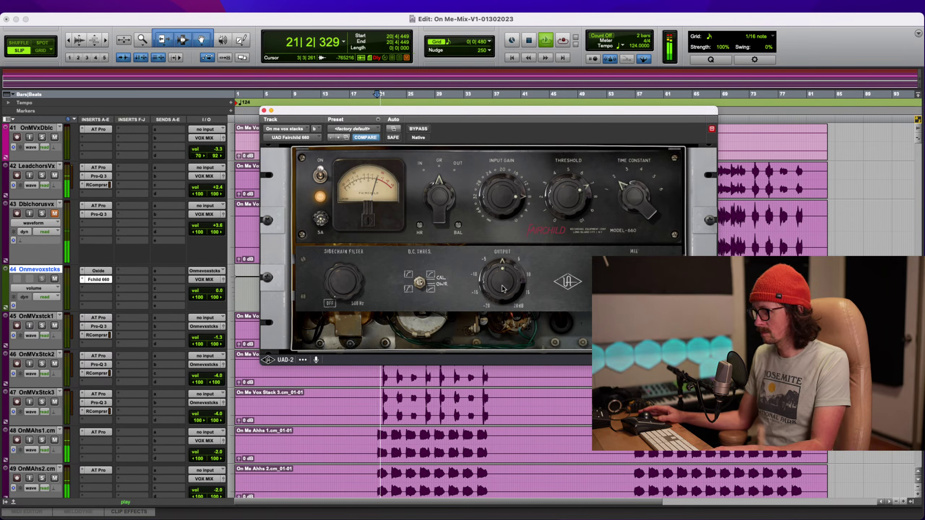
# Trim the Fairchild 660 output slightly, fine-tune its threshold and set the time constant to 3
pyautogui.moveTo(511, 275); pyautogui.dragTo(510, 275)
pyautogui.moveTo(562, 196); pyautogui.dragTo(561, 197)
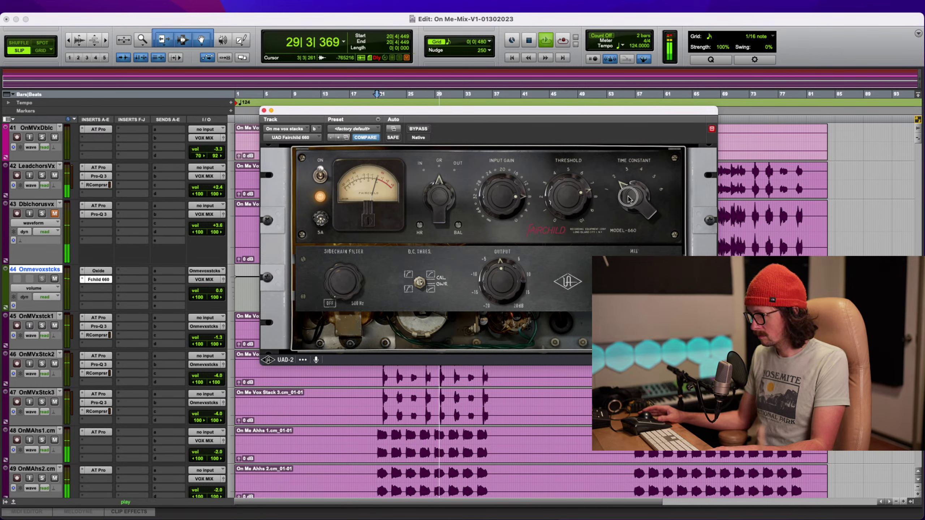
pyautogui.moveTo(629, 196); pyautogui.dragTo(652, 184)
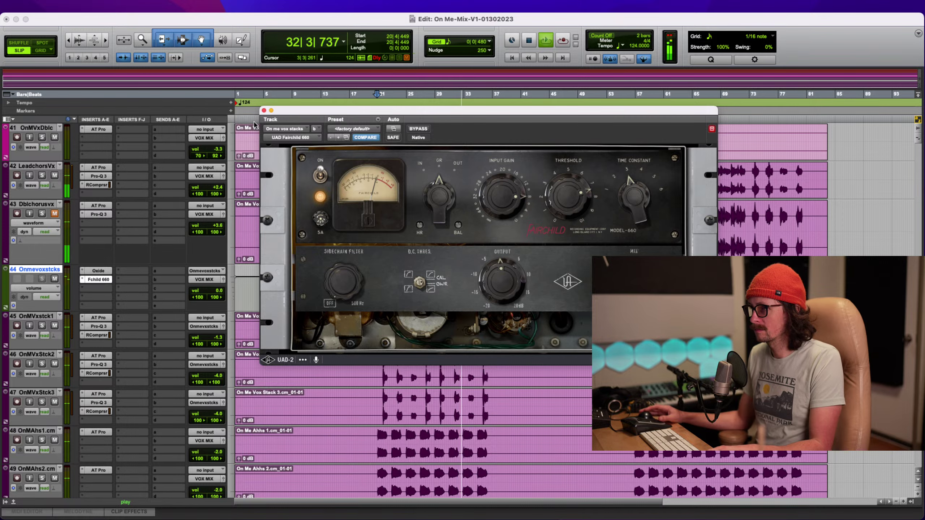
pyautogui.press('space')
pyautogui.press('super+Tab')
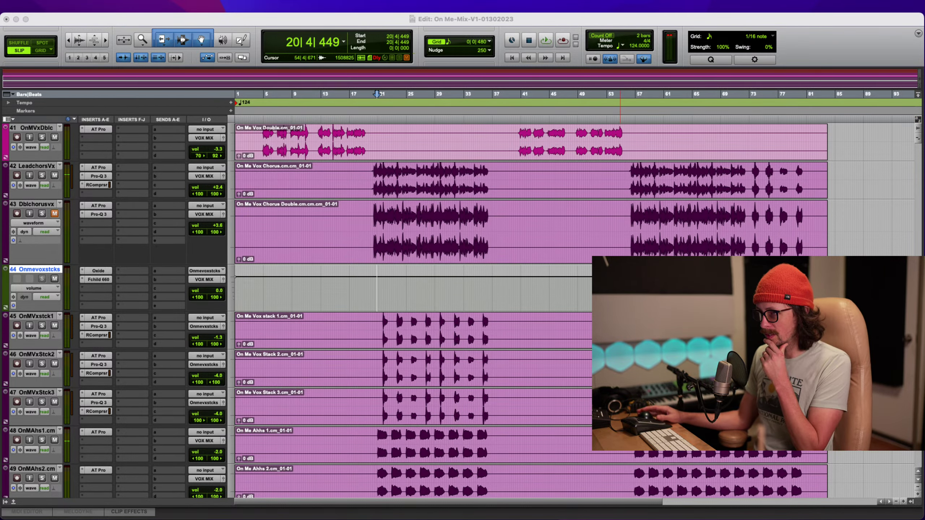
pyautogui.click(194, 177)
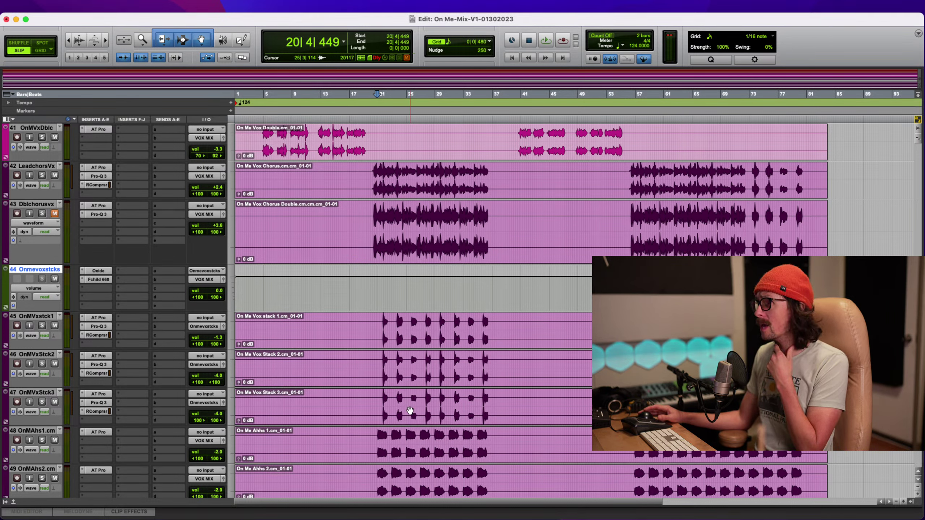
# Open the Pro-Q 3 on Vox Stack 1, disable the On me vox group, and solo only that track
pyautogui.click(95, 326)
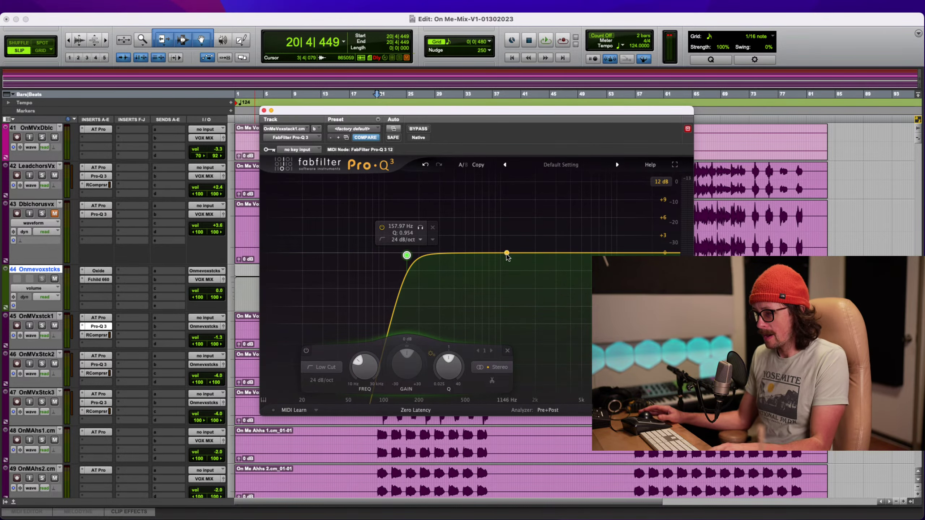
pyautogui.click(41, 325)
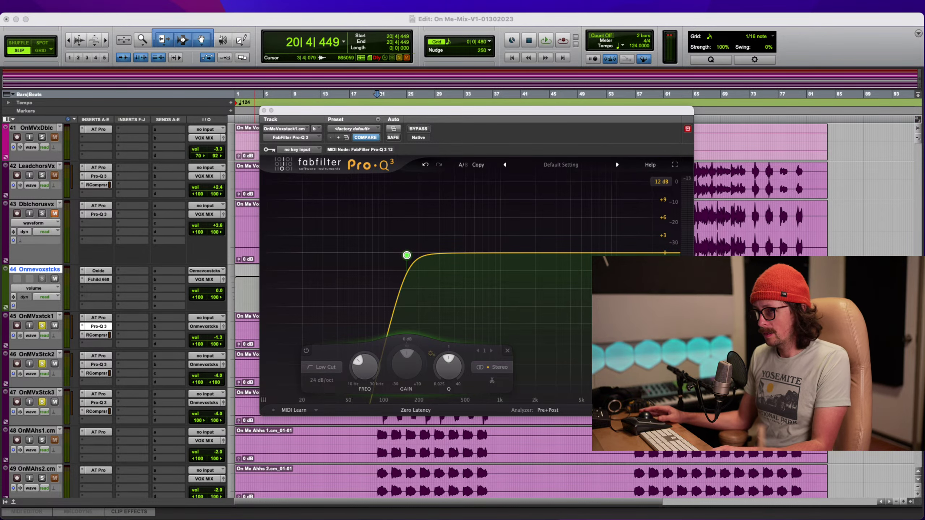
pyautogui.click(42, 328)
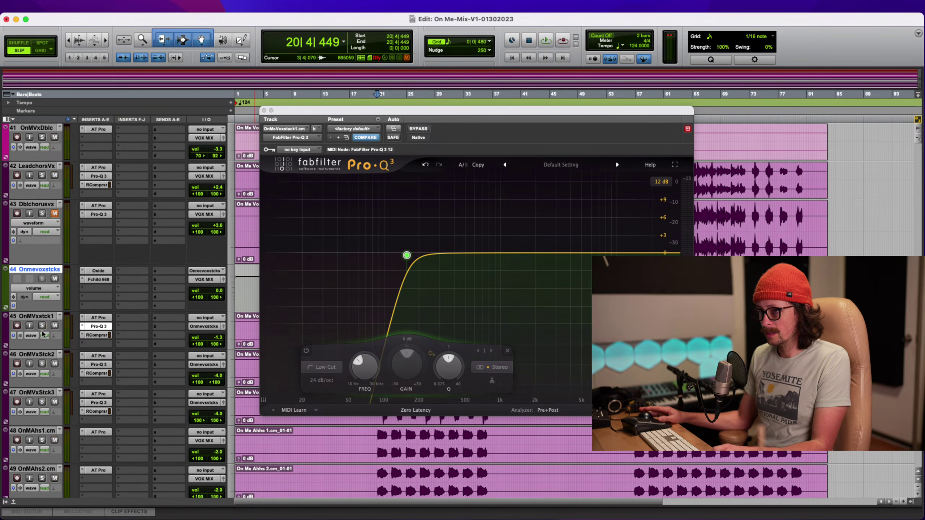
pyautogui.click(5, 503)
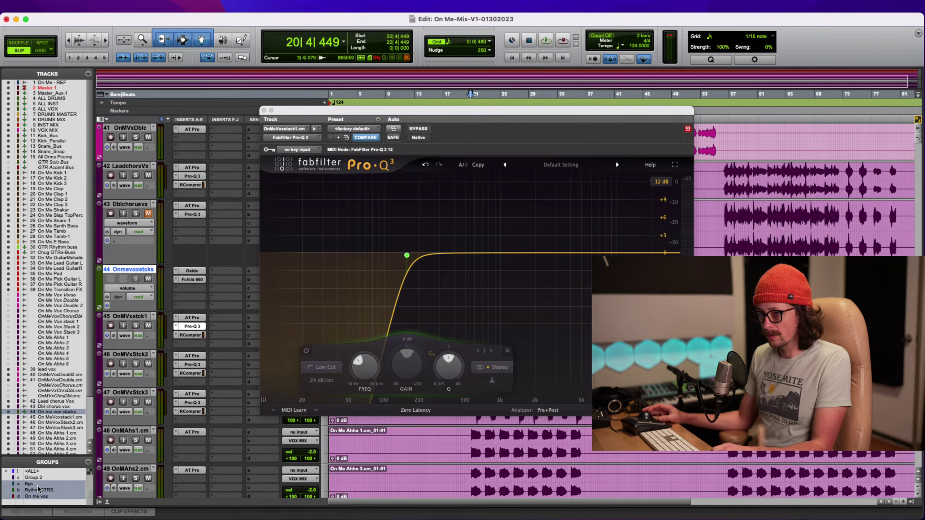
pyautogui.click(39, 496)
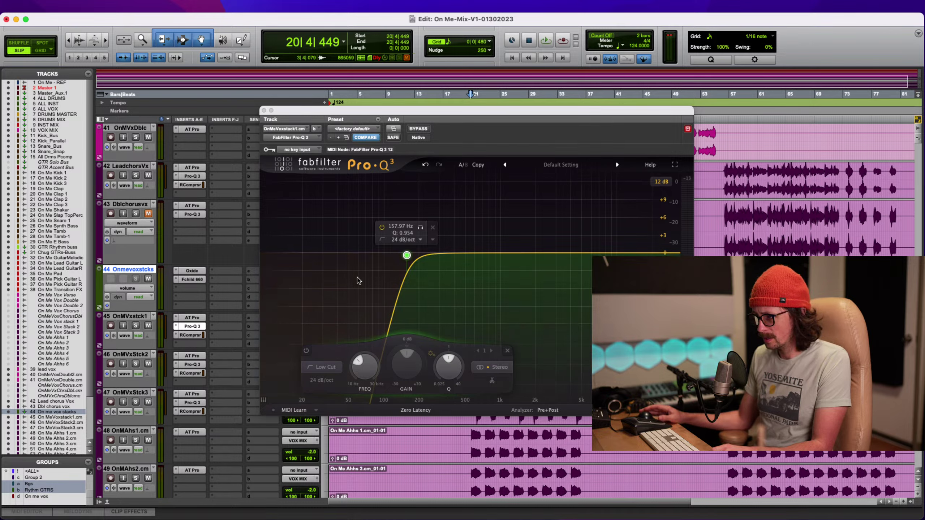
pyautogui.click(135, 326)
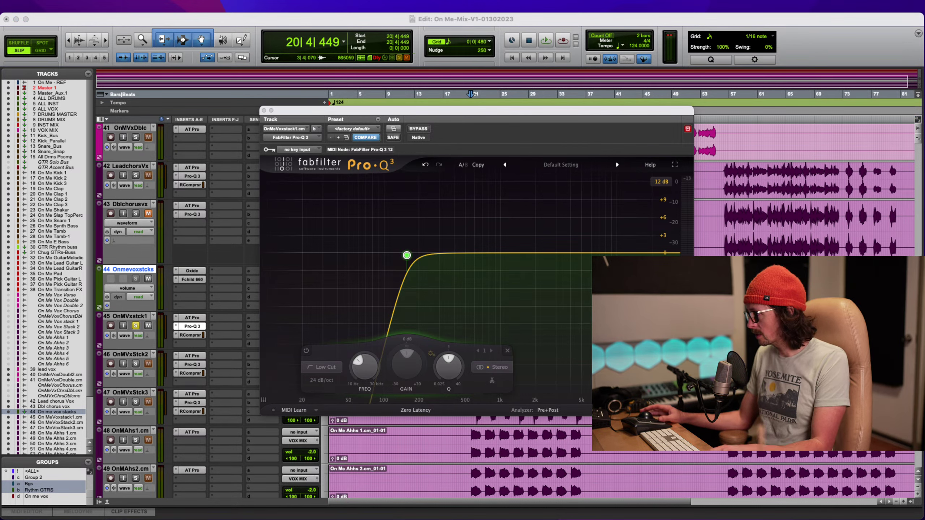
# Add a dynamic bell cut to Vox Stack 1's Pro-Q 3 at about 2842 Hz, with -1.75 dB gain and Q 2.294
pyautogui.click(490, 269)
pyautogui.press('space')
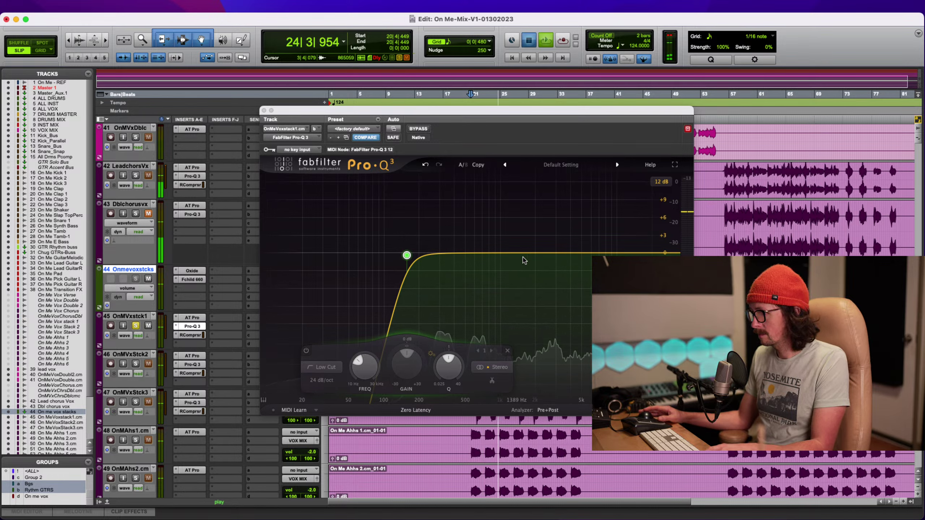
pyautogui.press('space')
pyautogui.click(552, 253)
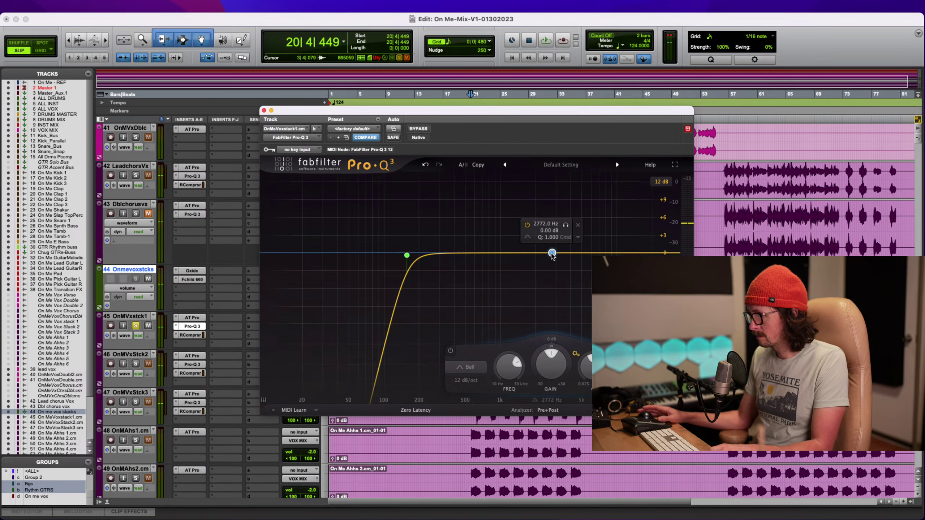
pyautogui.moveTo(565, 225); pyautogui.dragTo(553, 262)
pyautogui.press('space')
pyautogui.press('space')
pyautogui.moveTo(591, 357); pyautogui.dragTo(592, 333)
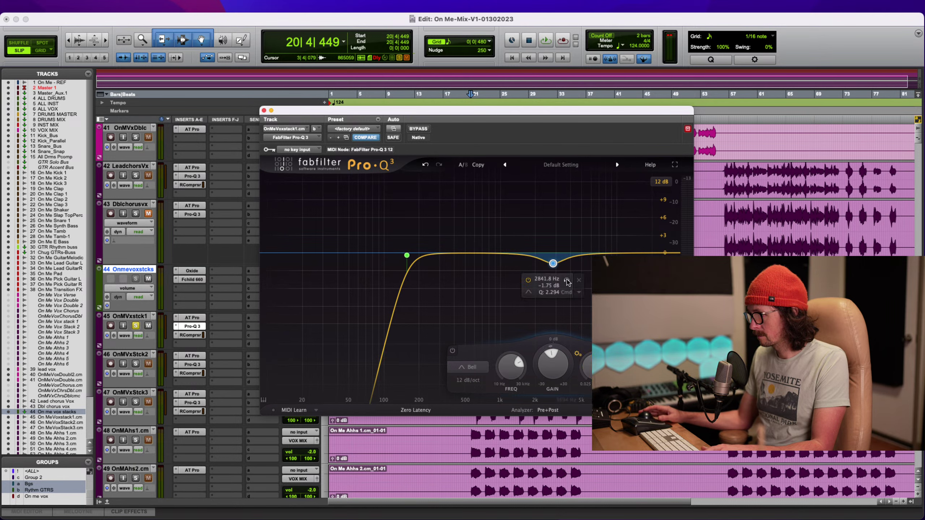
pyautogui.click(579, 293)
pyautogui.click(587, 326)
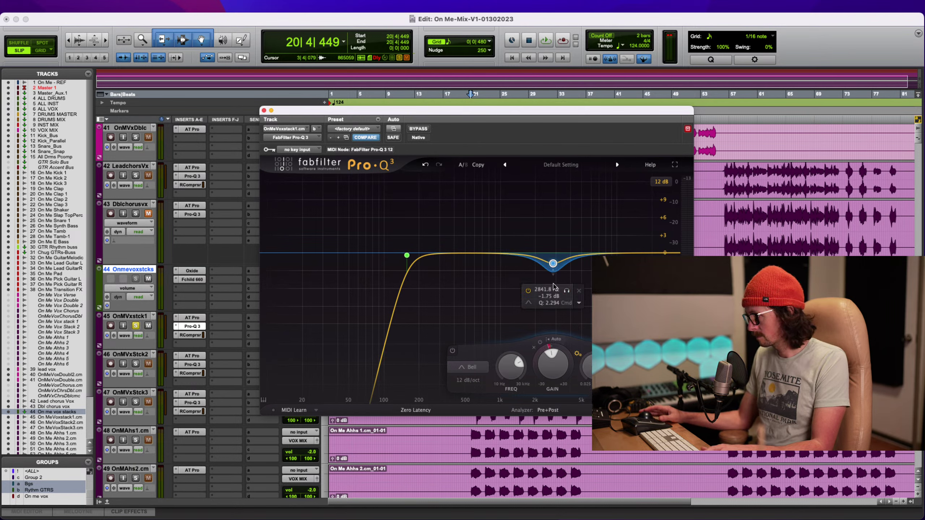
pyautogui.press('space')
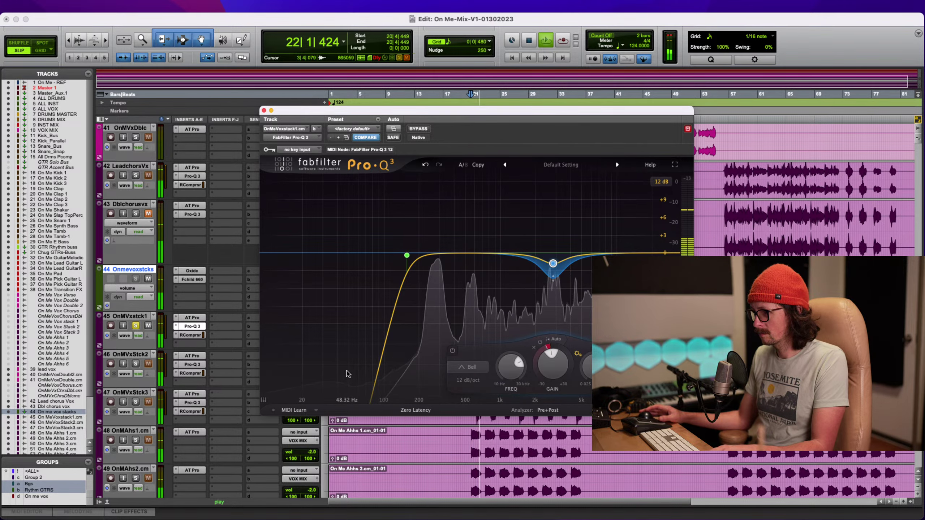
# Add a gentle high-frequency boost and a shallow bell cut at about 625 Hz with Q 1.841 to Vox Stack 1's EQ
pyautogui.moveTo(611, 252); pyautogui.dragTo(637, 242)
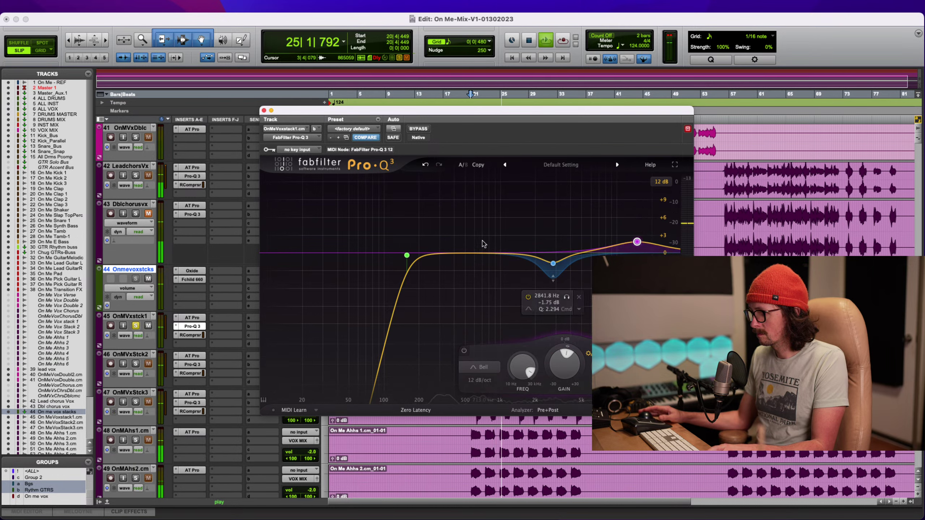
pyautogui.moveTo(472, 253); pyautogui.dragTo(475, 261)
pyautogui.moveTo(517, 355); pyautogui.dragTo(519, 347)
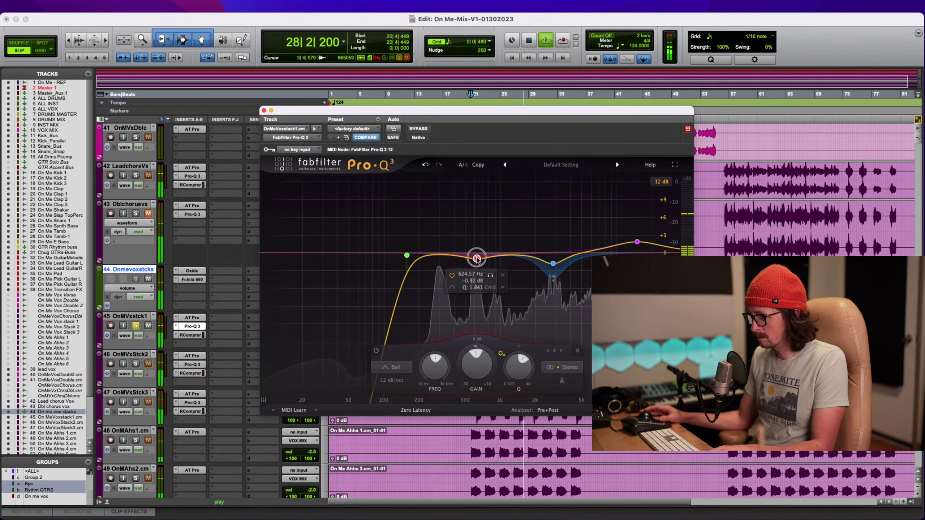
pyautogui.moveTo(475, 262)
pyautogui.mouseDown()
pyautogui.moveTo(437, 234)
pyautogui.moveTo(475, 241)
pyautogui.moveTo(477, 262)
pyautogui.mouseUp()
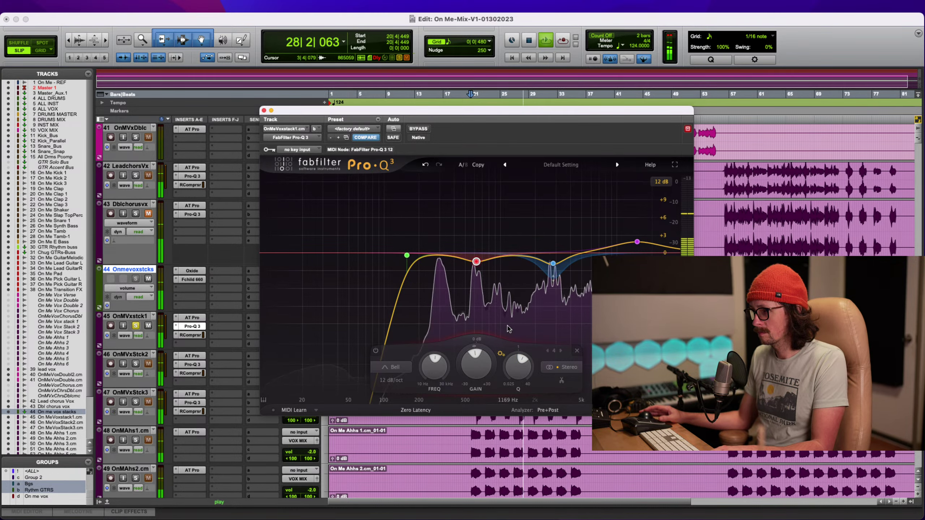
# Play the chorus with Vox Stack 1 unsoloed and check the Fairchild 660 on the On me vox stacks aux
pyautogui.press('space')
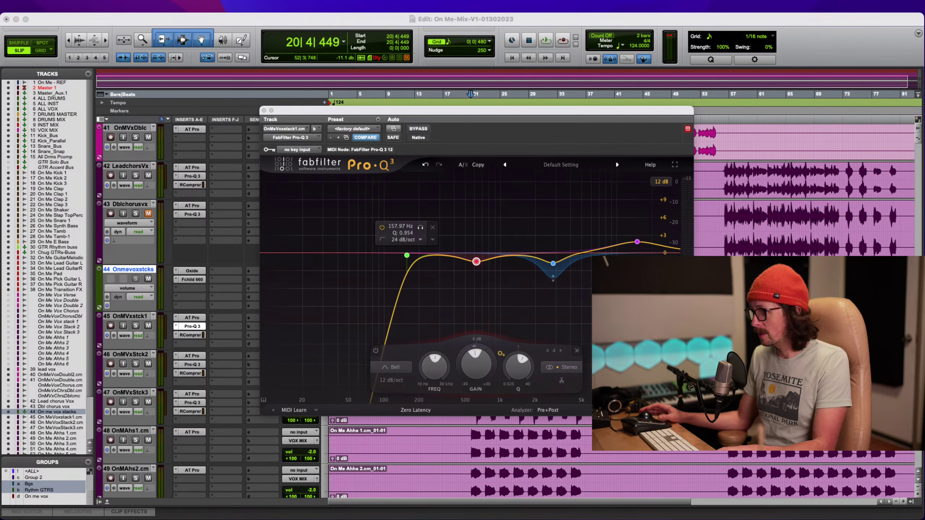
pyautogui.press('space')
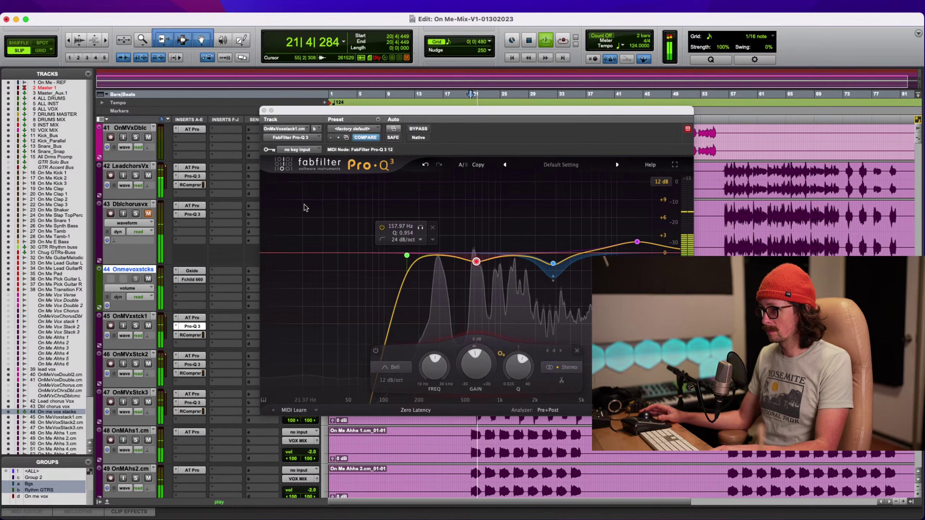
pyautogui.click(264, 110)
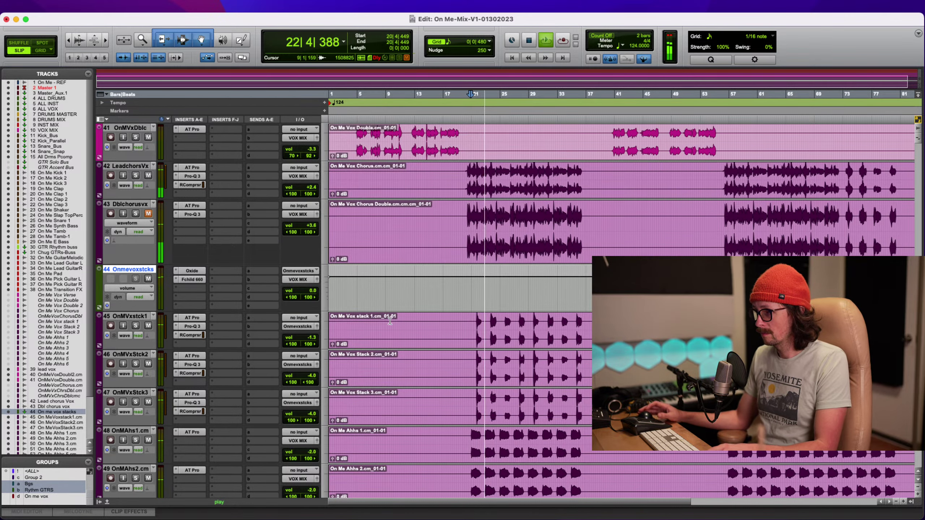
pyautogui.click(191, 279)
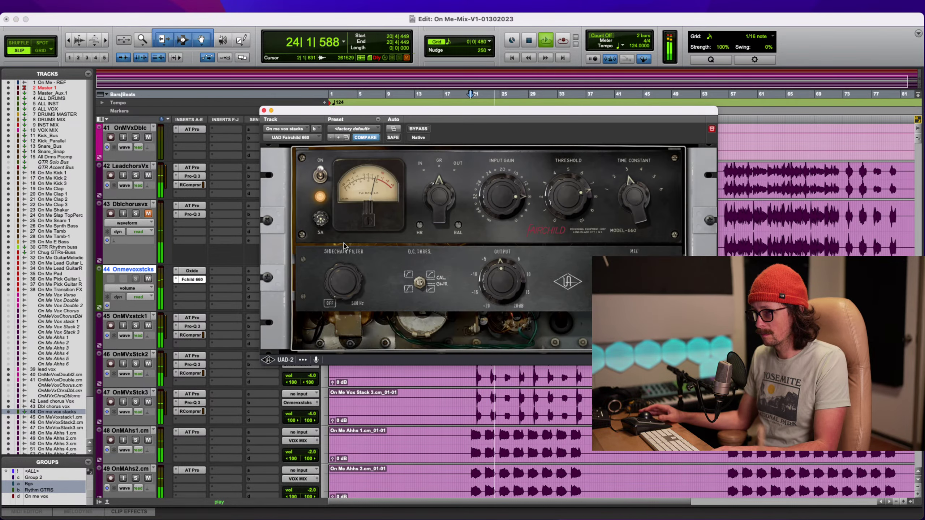
pyautogui.click(264, 111)
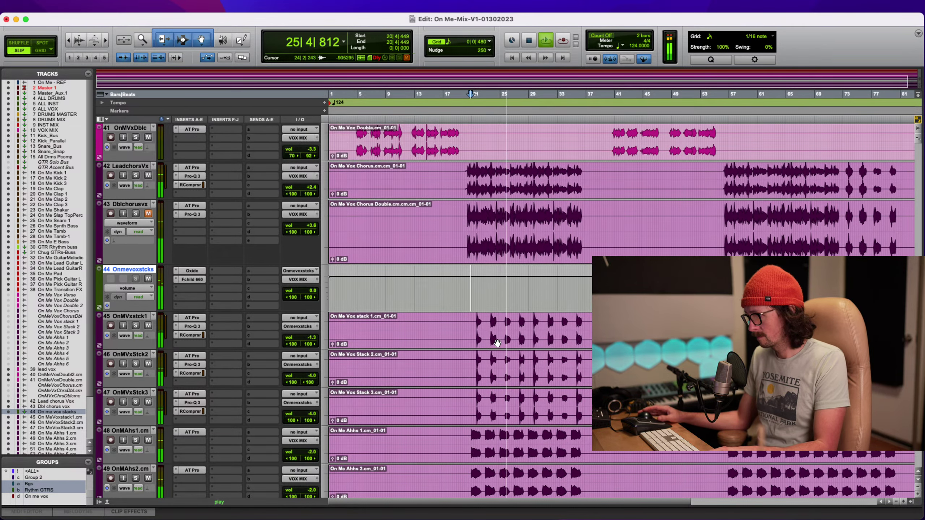
pyautogui.press('space')
# Zoom in on the vox stack clips around bars 23 and 24 and audition their entrance against the chorus vocals
pyautogui.click(495, 322)
pyautogui.press('t')
pyautogui.press('t')
pyautogui.press('t')
pyautogui.press('t')
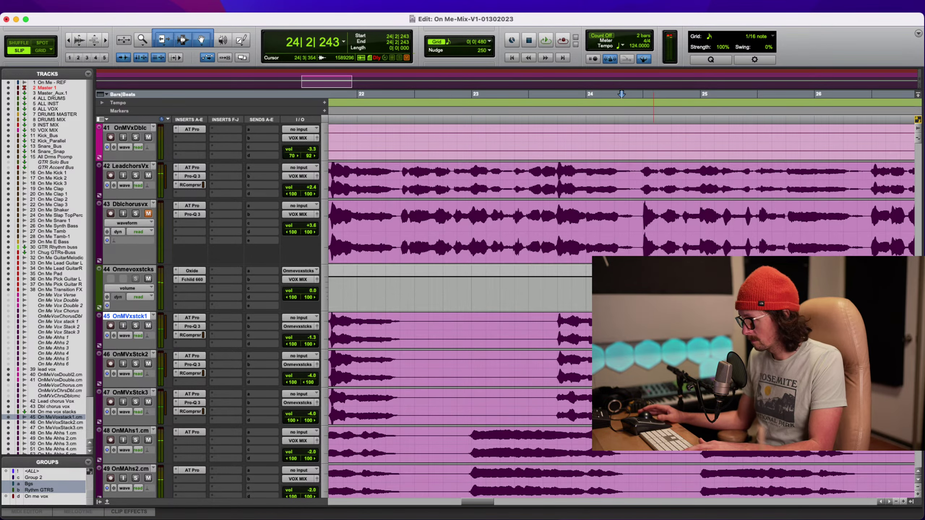
pyautogui.press('space')
pyautogui.press('space')
pyautogui.click(547, 316)
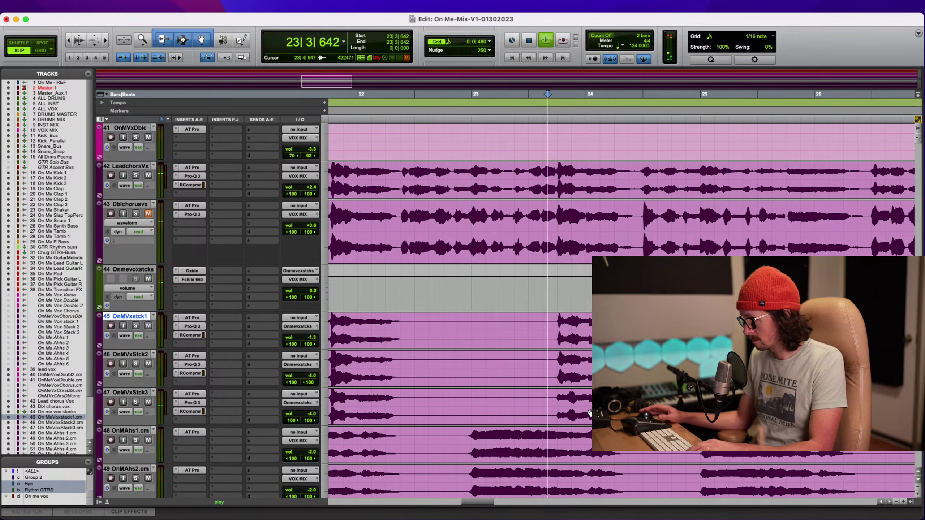
pyautogui.press('space')
pyautogui.press('t')
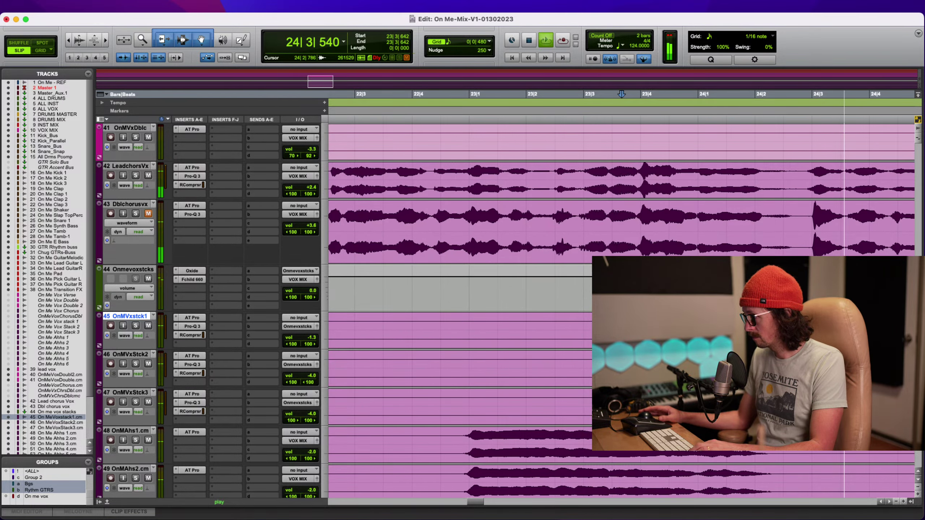
pyautogui.press('space')
pyautogui.press('r')
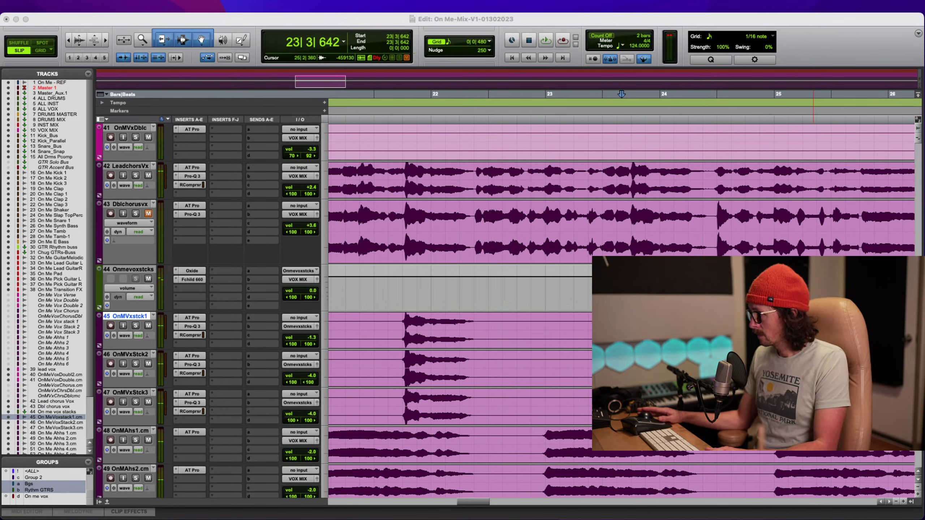
# Split the clips on Vox Stacks 1, 2 and 3 at 24|2|864, in the gap after the phrase in bar 24
pyautogui.click(427, 467)
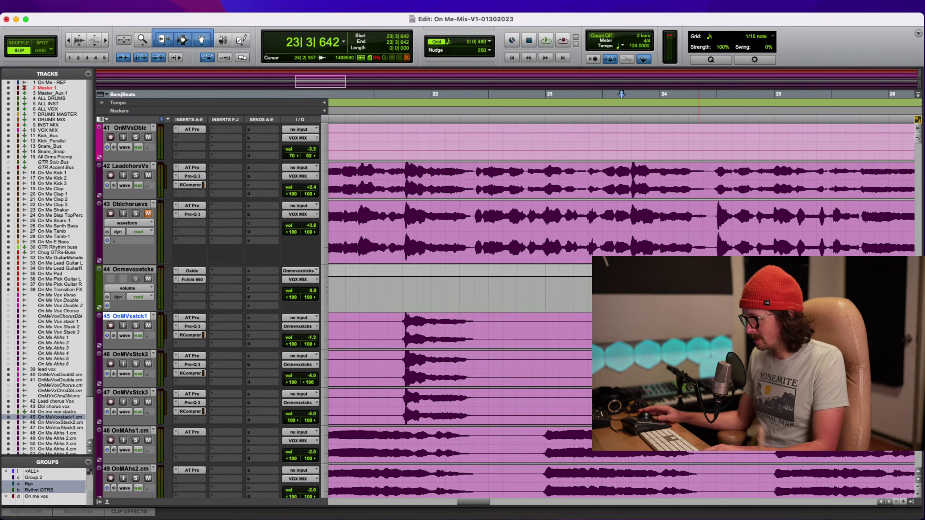
pyautogui.click(699, 109)
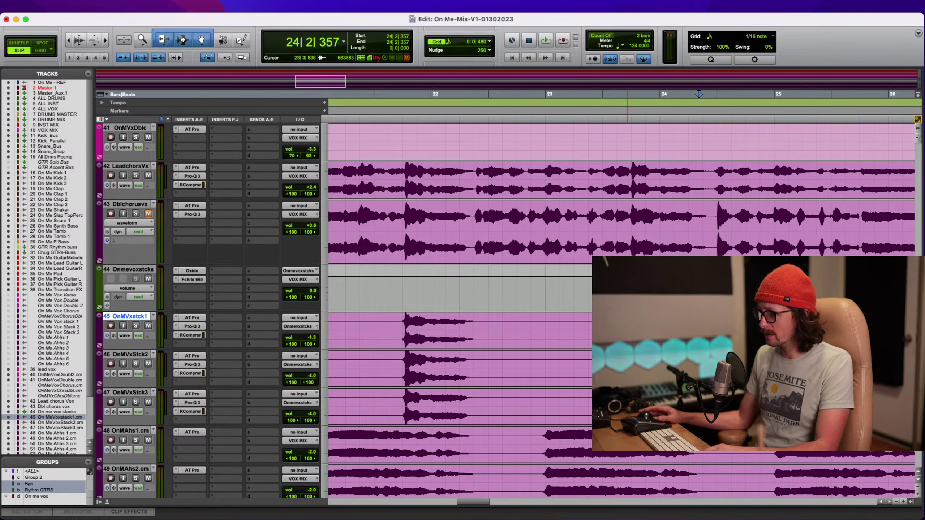
pyautogui.click(627, 109)
pyautogui.press('super+bracketright')
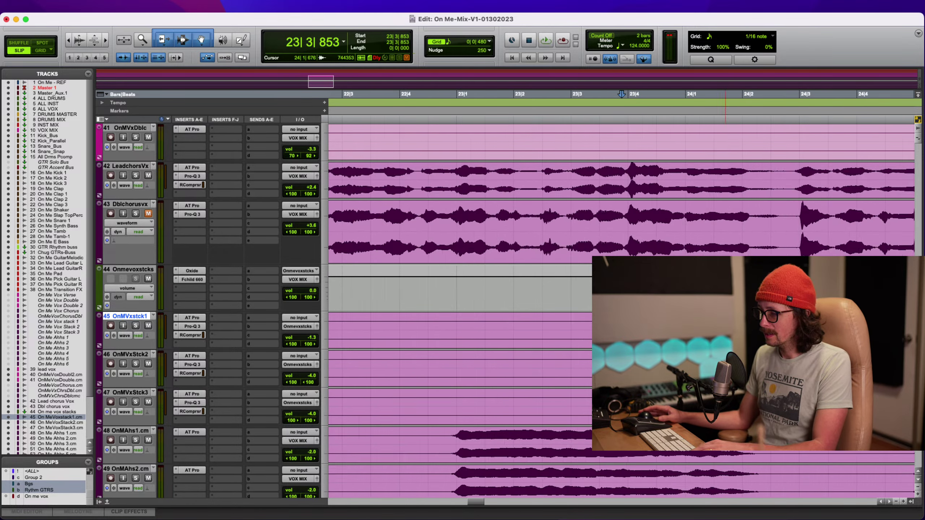
pyautogui.press('super+bracketright')
pyautogui.press('super+bracketleft')
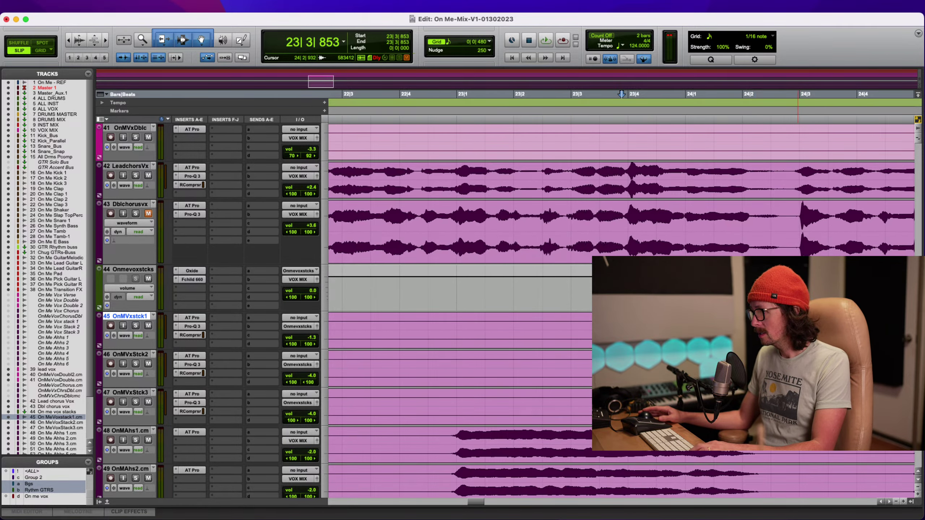
pyautogui.click(797, 330)
pyautogui.press('t')
pyautogui.press('t')
pyautogui.press('t')
pyautogui.press('r')
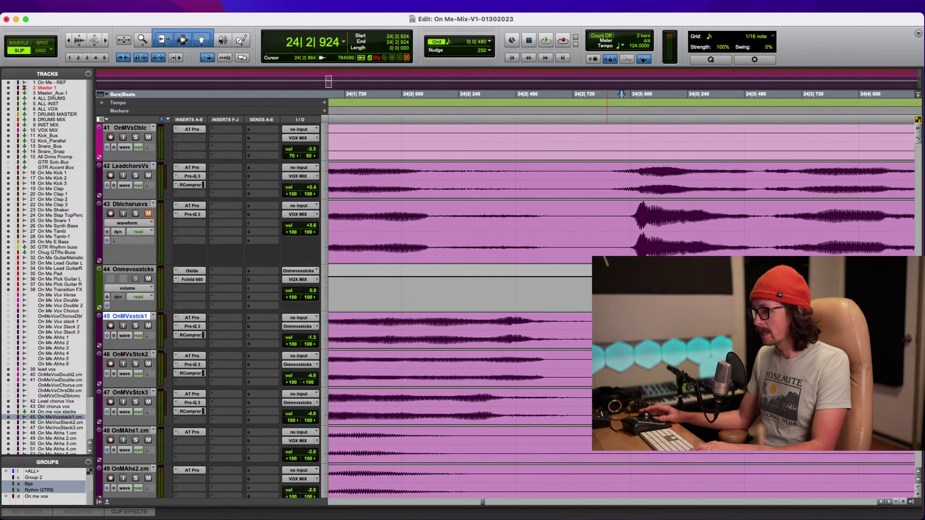
pyautogui.click(607, 330)
pyautogui.press(';')
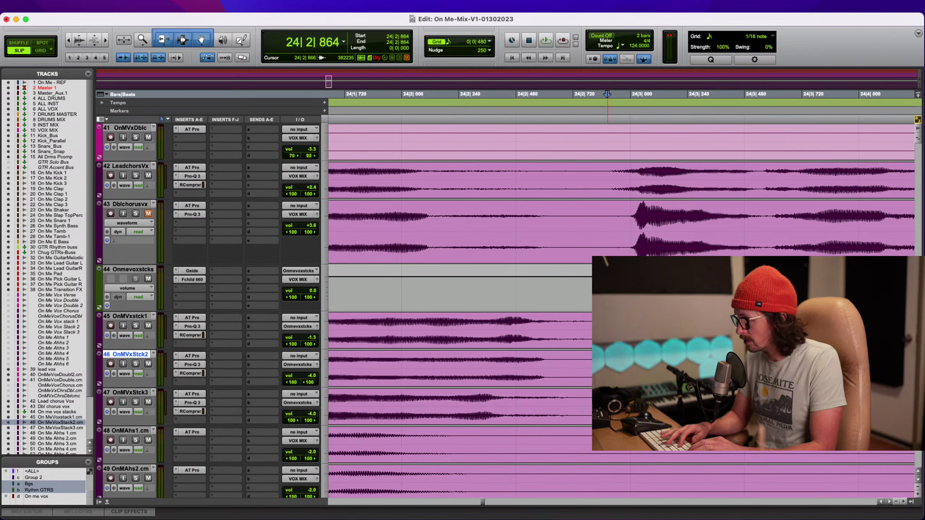
pyautogui.press(';')
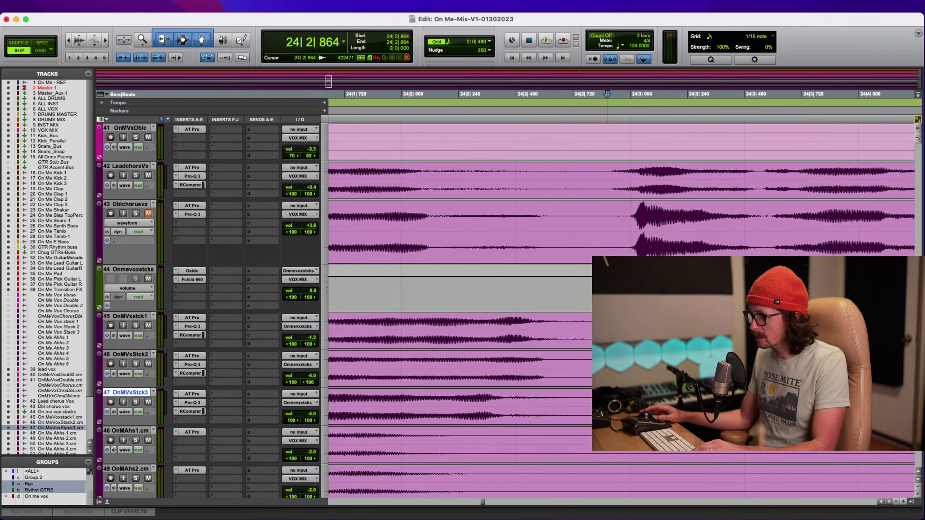
# Trim the end of the Vox Stack 1 clip to 24|2|673 and the ends of the Stack 2 and 3 clips to 24|2|649
pyautogui.moveTo(606, 332)
pyautogui.mouseDown()
pyautogui.moveTo(486, 343)
pyautogui.moveTo(571, 337)
pyautogui.moveTo(559, 338)
pyautogui.mouseUp()
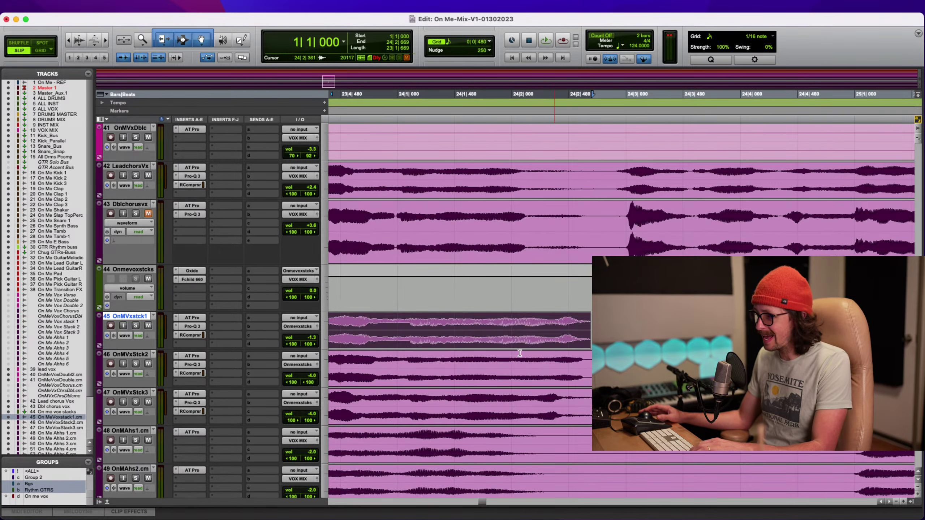
pyautogui.press('super+bracketleft')
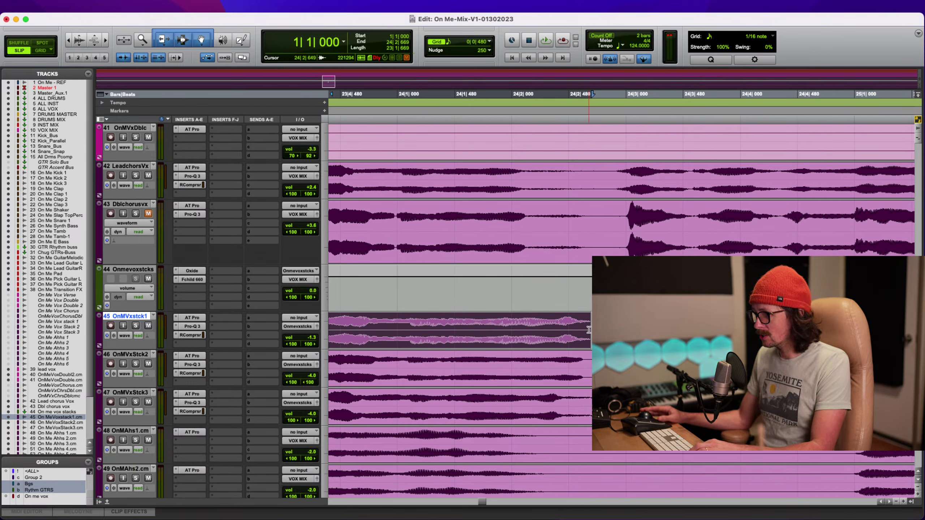
pyautogui.moveTo(589, 330)
pyautogui.mouseDown()
pyautogui.moveTo(525, 329)
pyautogui.moveTo(588, 328)
pyautogui.mouseUp()
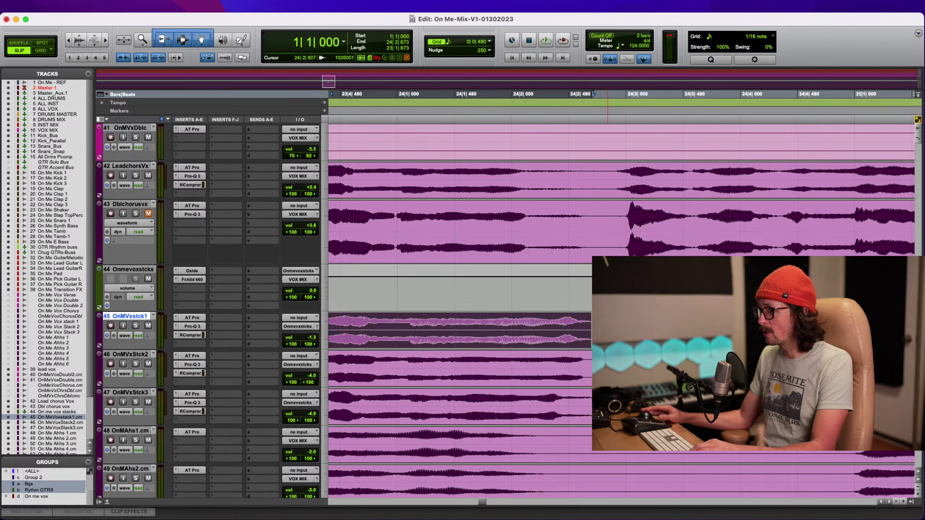
pyautogui.press(';')
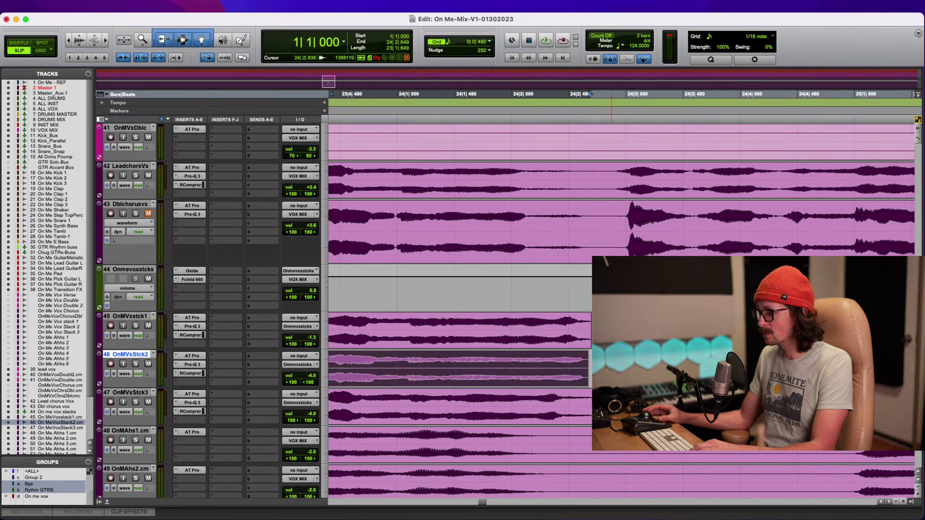
pyautogui.press(';')
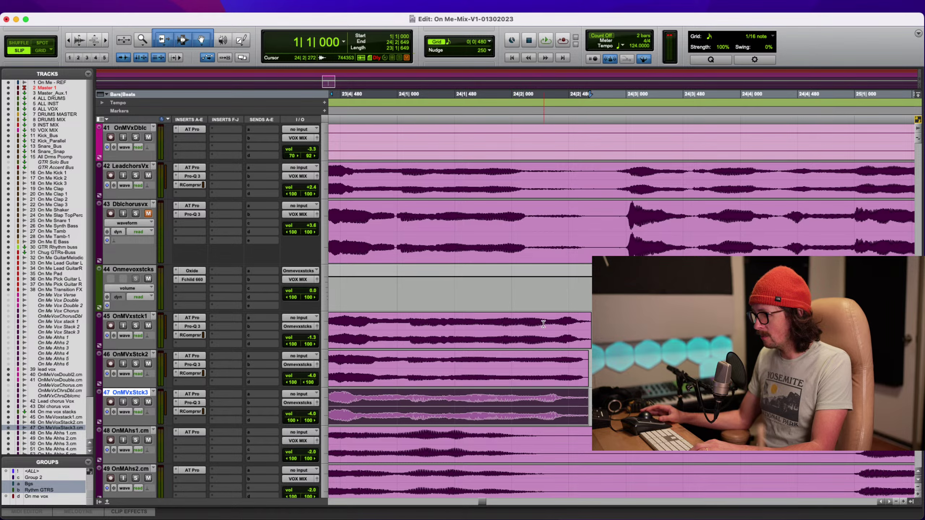
# Split the tails of the three vox stack clips in bar 24 and slide them earlier to start at 24|1|344
pyautogui.click(480, 323)
pyautogui.press(';')
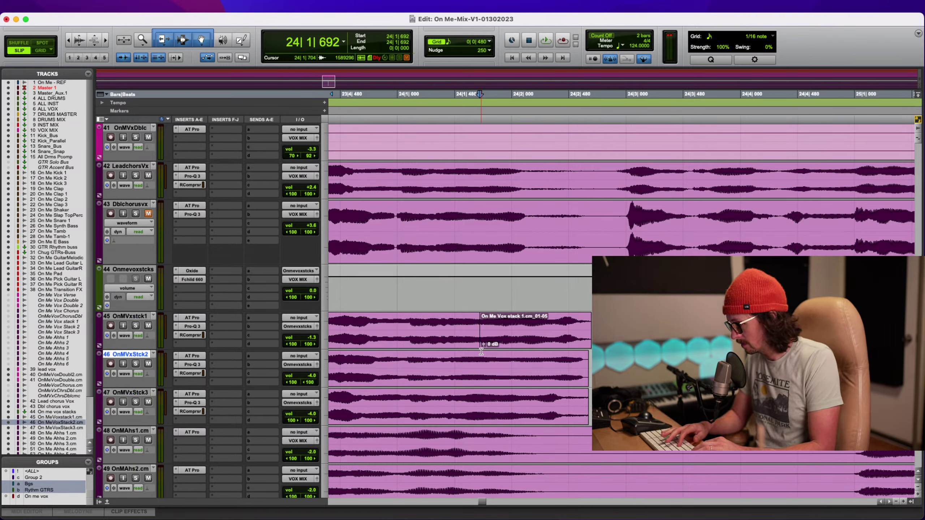
pyautogui.press('b')
pyautogui.click(518, 340)
pyautogui.keyDown('shift'); pyautogui.click(520, 369); pyautogui.keyUp('shift')
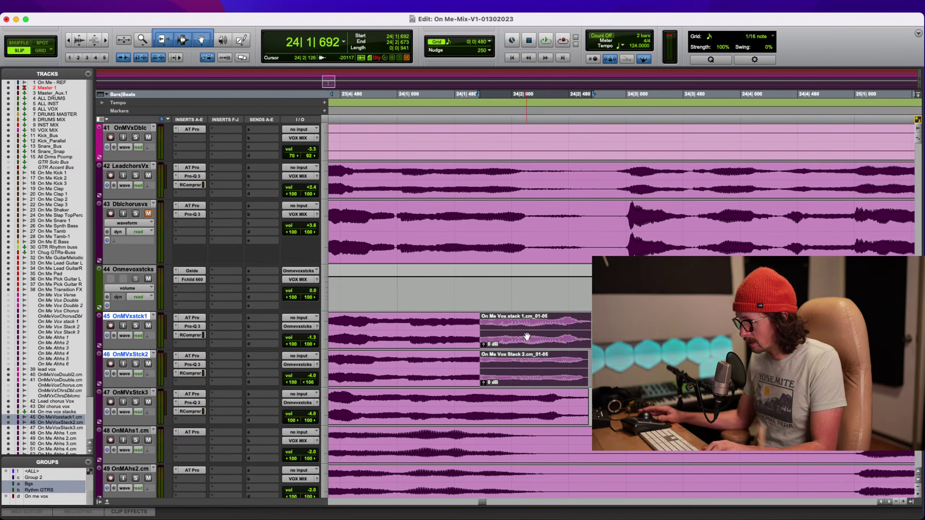
pyautogui.moveTo(525, 338); pyautogui.dragTo(484, 340)
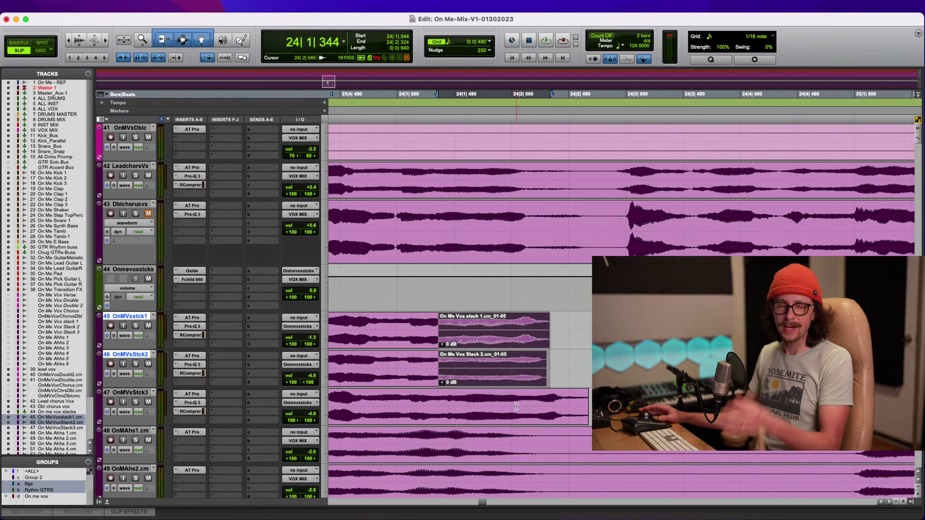
pyautogui.click(456, 403)
pyautogui.press('b')
pyautogui.moveTo(529, 416); pyautogui.dragTo(511, 415)
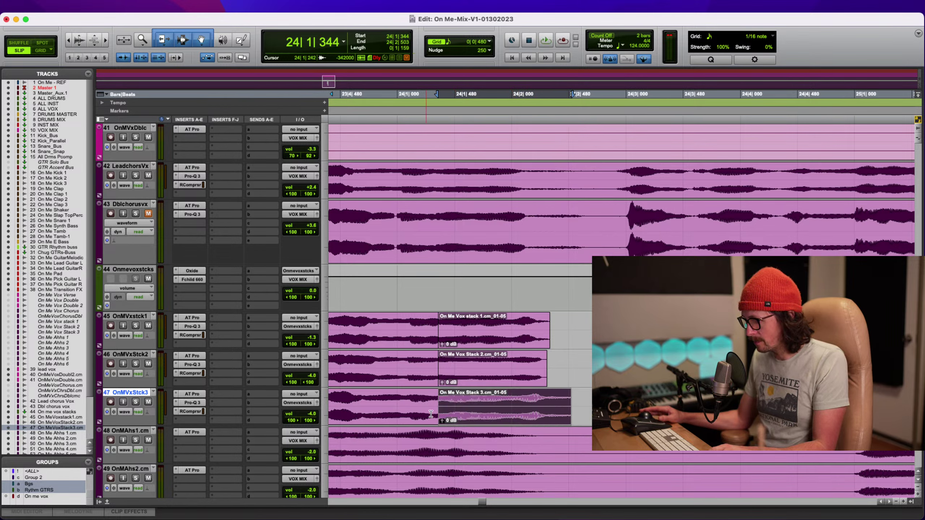
# Crossfade the new edit points on Vox Stacks 3, 2 and 1 from 24|1|323 to 24|1|364
pyautogui.moveTo(441, 419); pyautogui.dragTo(436, 416)
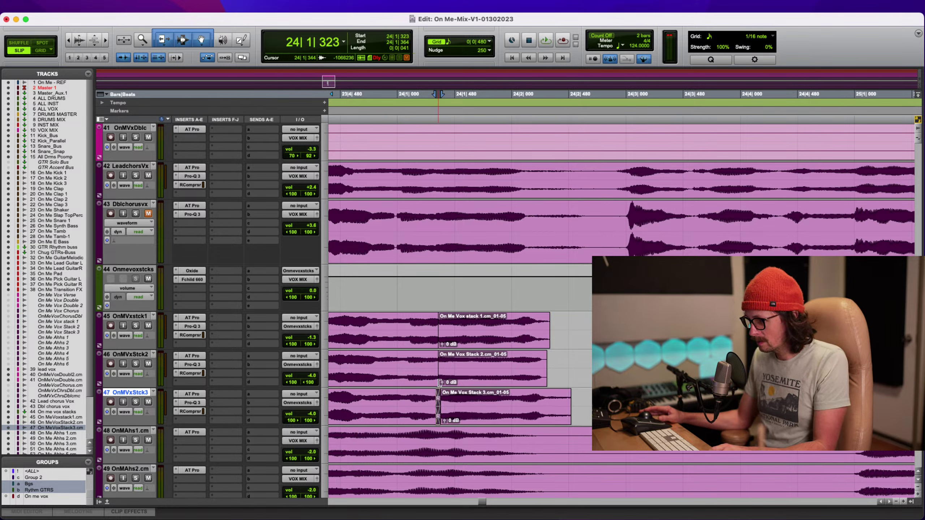
pyautogui.moveTo(440, 382); pyautogui.dragTo(436, 381)
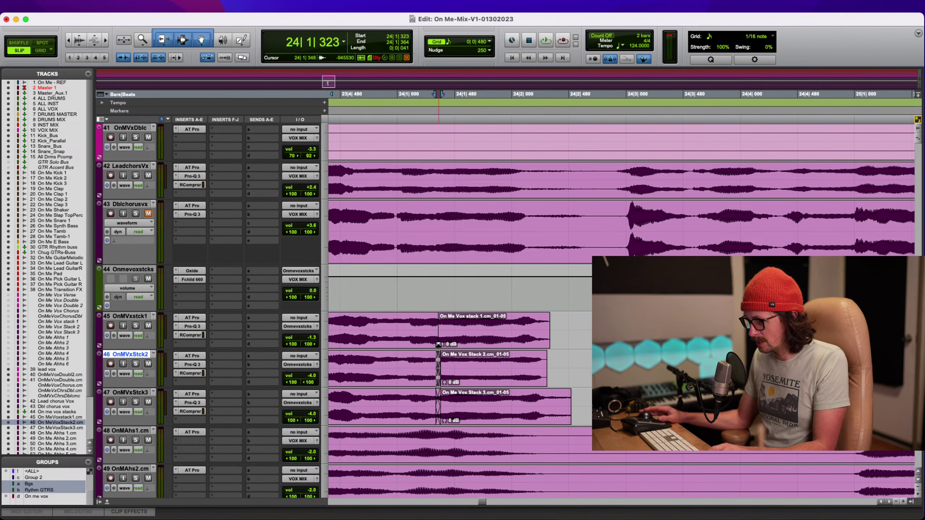
pyautogui.moveTo(438, 344); pyautogui.dragTo(436, 342)
# Play from 23|3|707 to audition the shortened vox stack phrase across the new crossfades
pyautogui.press('r')
pyautogui.press('r')
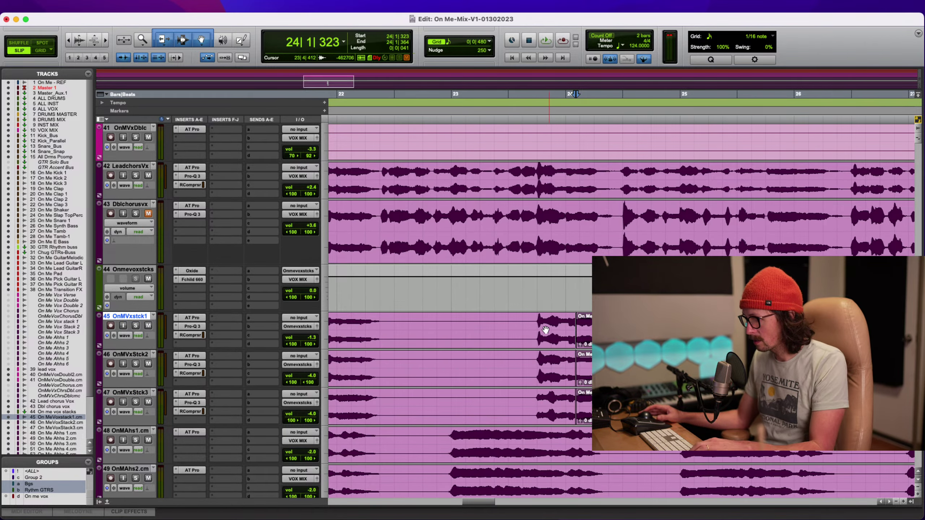
pyautogui.click(530, 328)
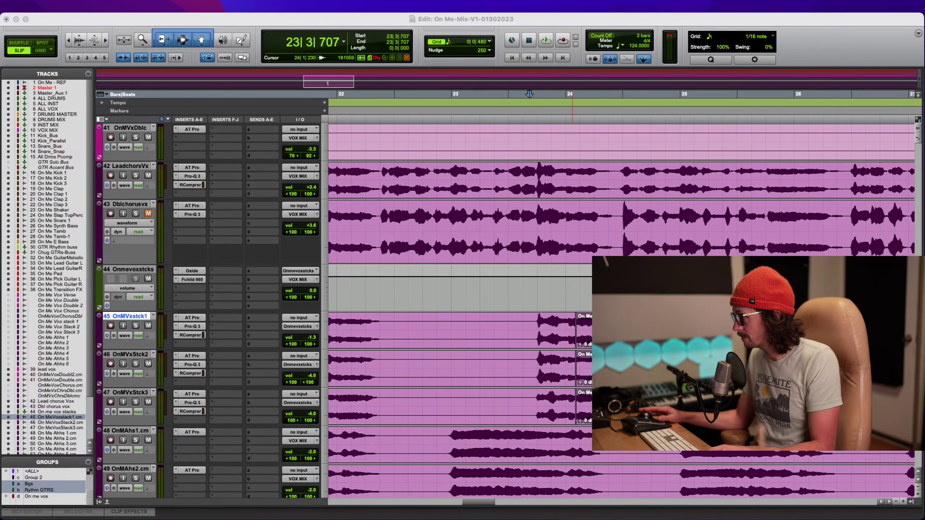
pyautogui.press('space')
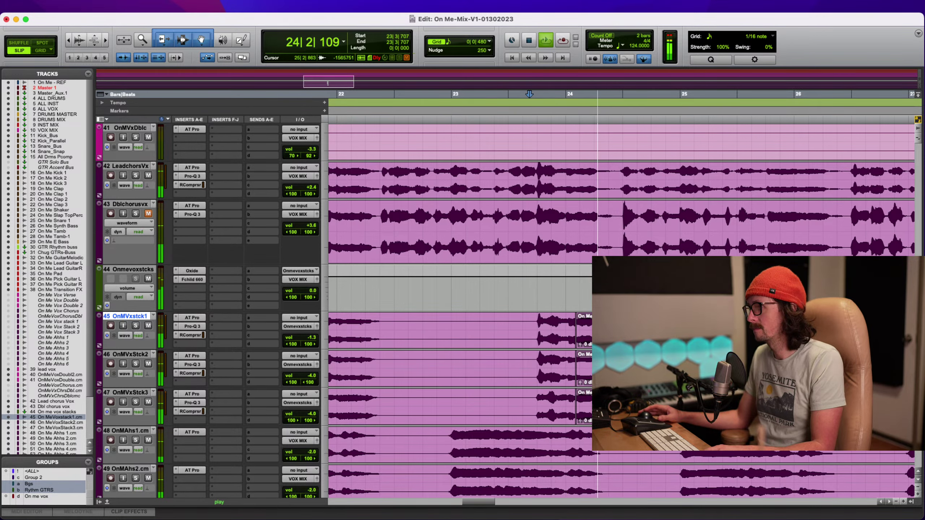
pyautogui.press('space')
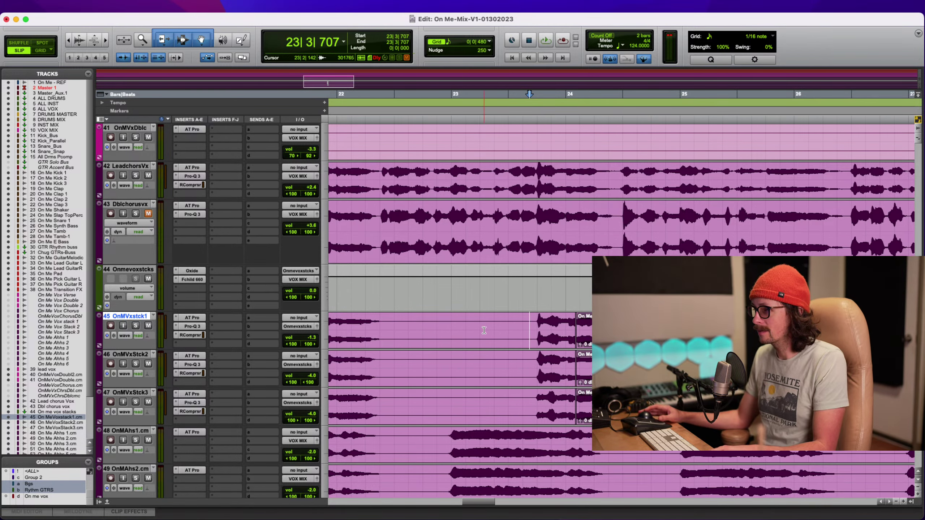
# Play from 21|3|683 through bar 25 to hear the edited vox stacks within the chorus
pyautogui.press('super+bracketleft')
pyautogui.click(460, 330)
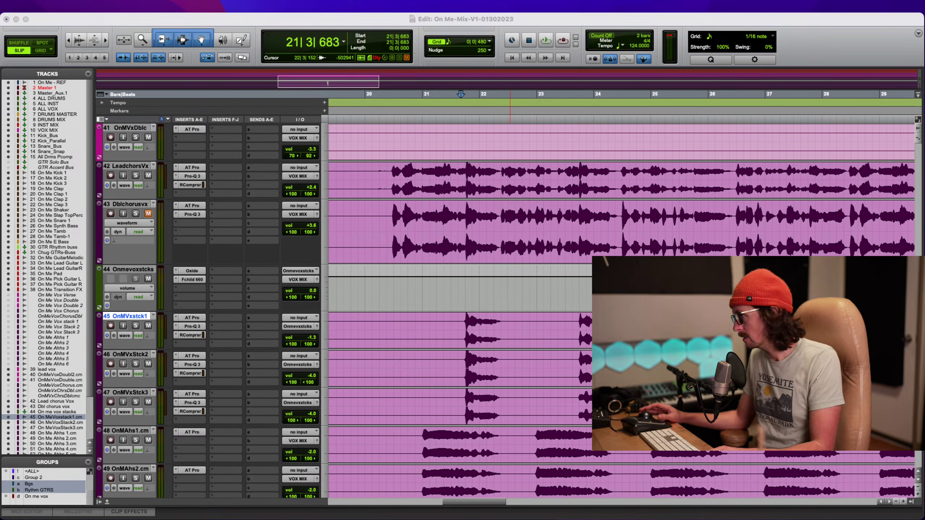
pyautogui.press('space')
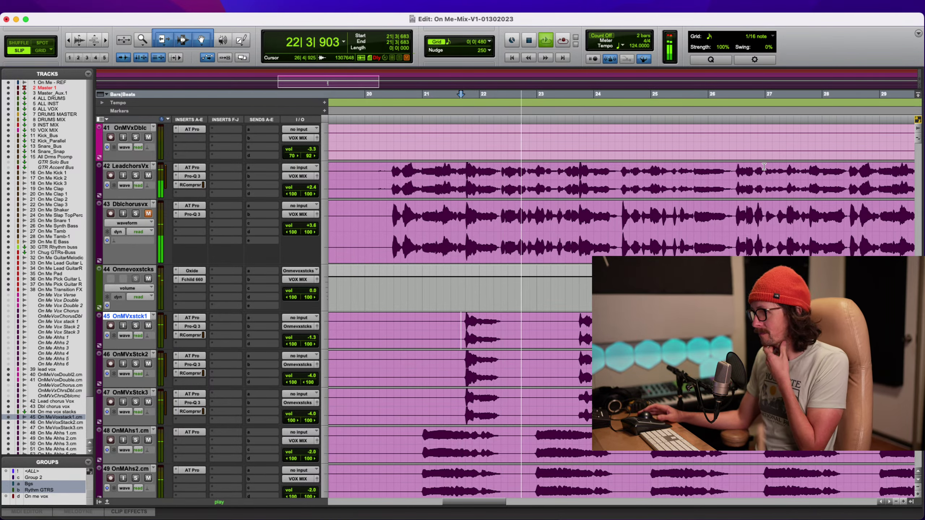
pyautogui.scroll(2, 648, 365)
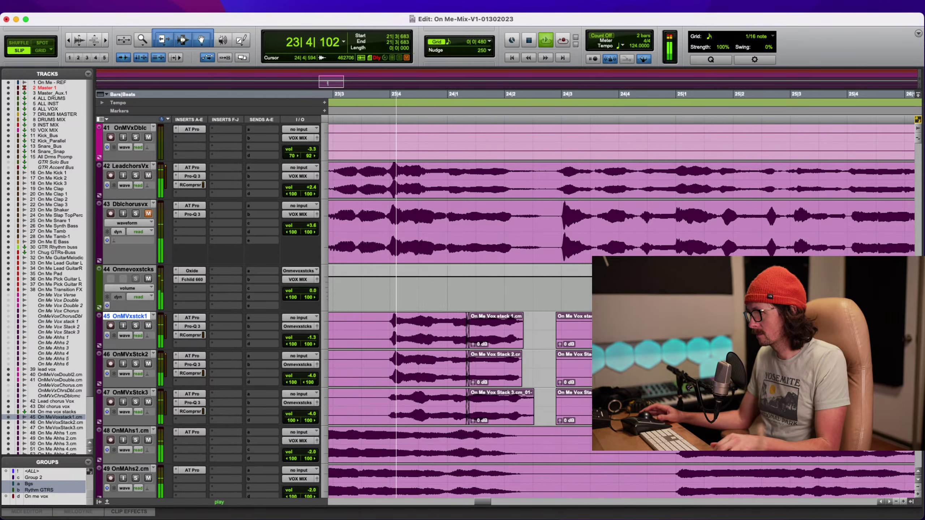
pyautogui.hscroll(1, 619, 365)
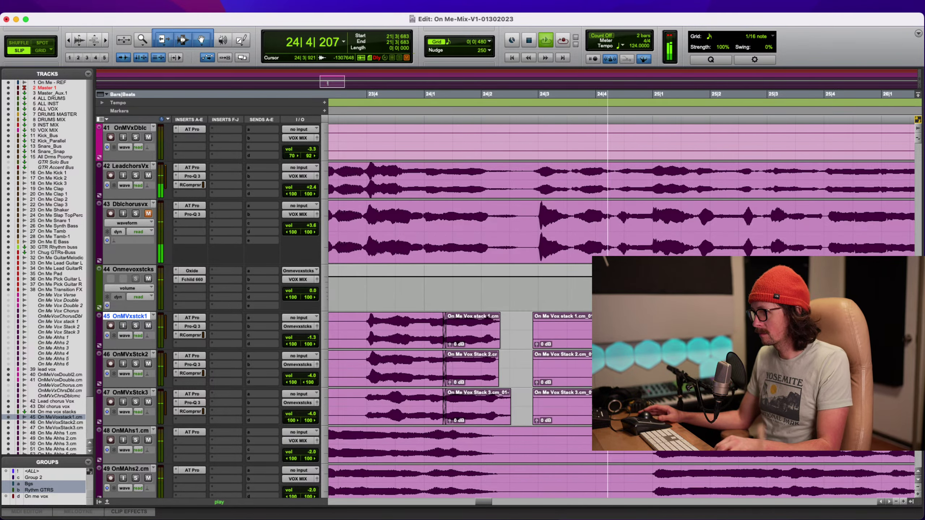
pyautogui.hscroll(3, 636, 353)
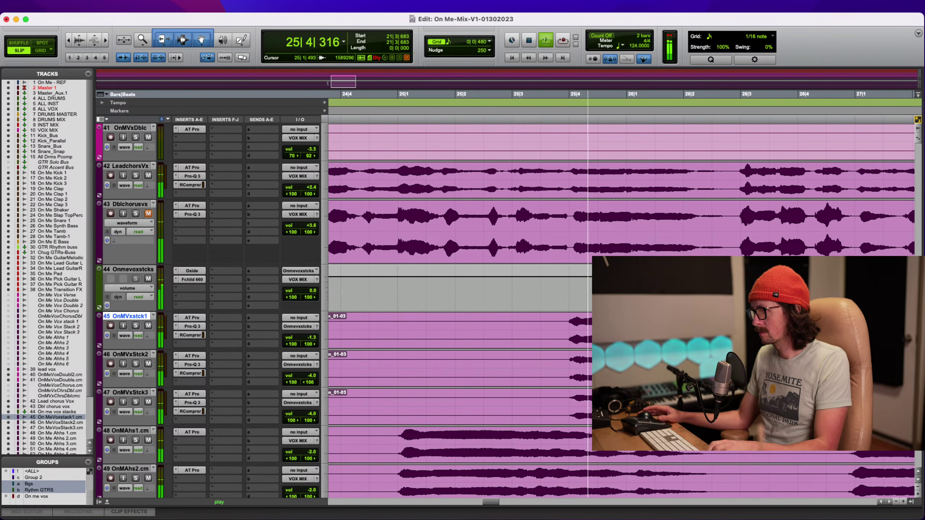
pyautogui.press('space')
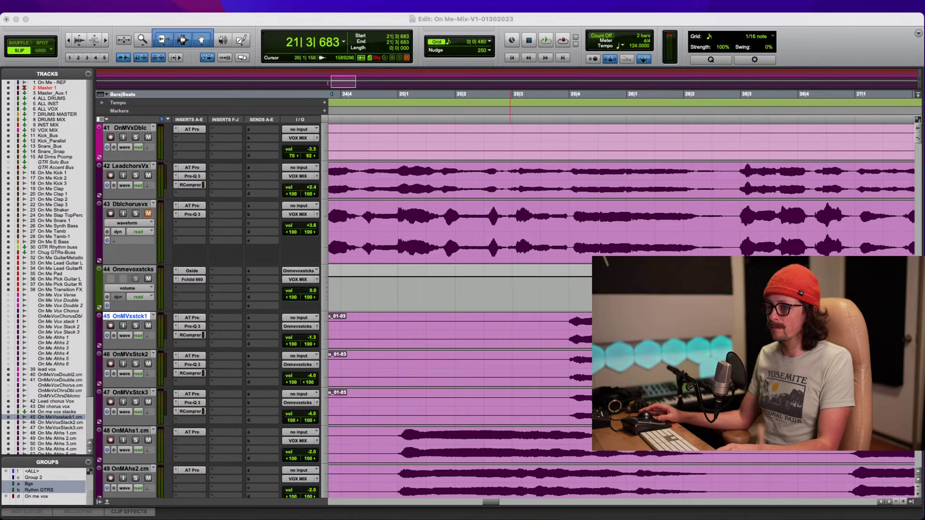
# Hide the Tracks and Groups lists and zoom in on the vox stack phrase at bar 25, beat 4
pyautogui.click(99, 503)
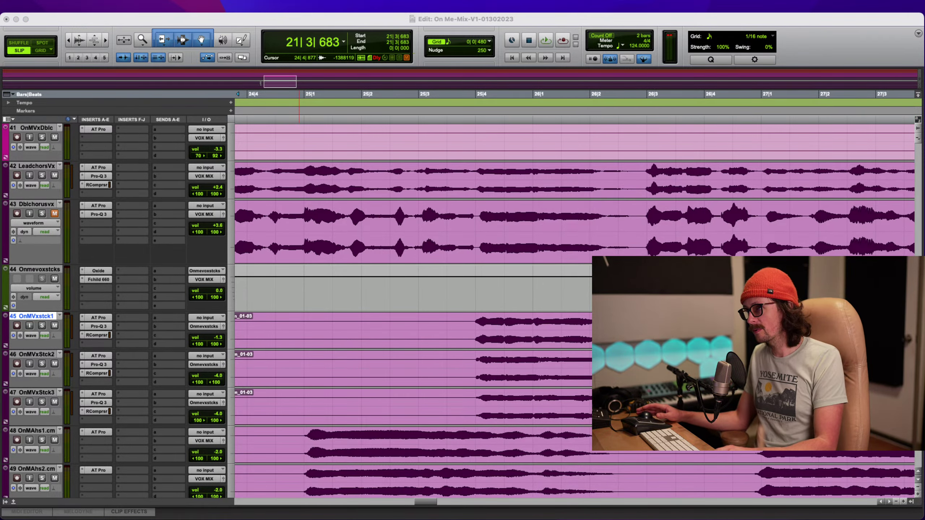
pyautogui.click(354, 19)
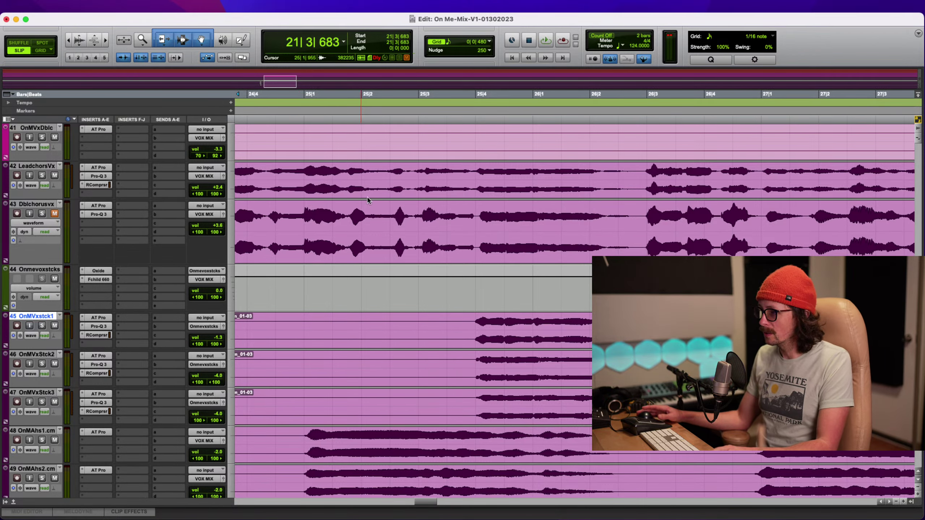
pyautogui.keyDown('alt'); pyautogui.scroll(2, 584, 327); pyautogui.keyUp('alt')
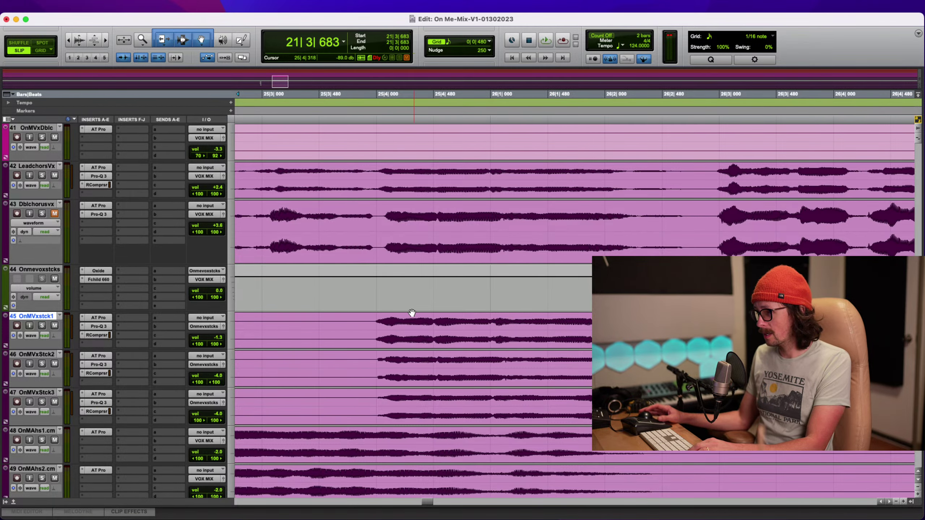
# Trim the starts of the three following clips on Vox Stacks 1, 2 and 3 to 25|3|909
pyautogui.click(370, 318)
pyautogui.press('super+bracketright')
pyautogui.press('super+bracketright')
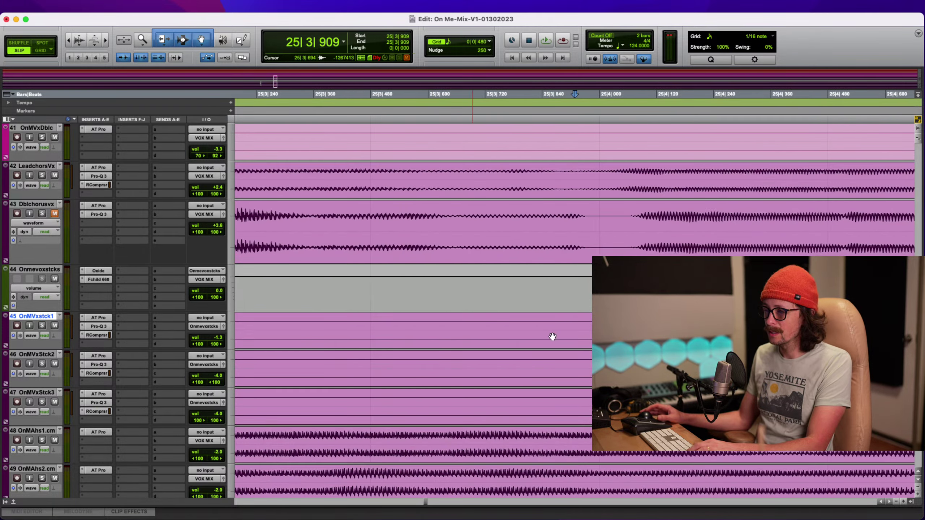
pyautogui.press('super+bracketleft')
pyautogui.press('super+bracketleft')
pyautogui.press('super+bracketleft')
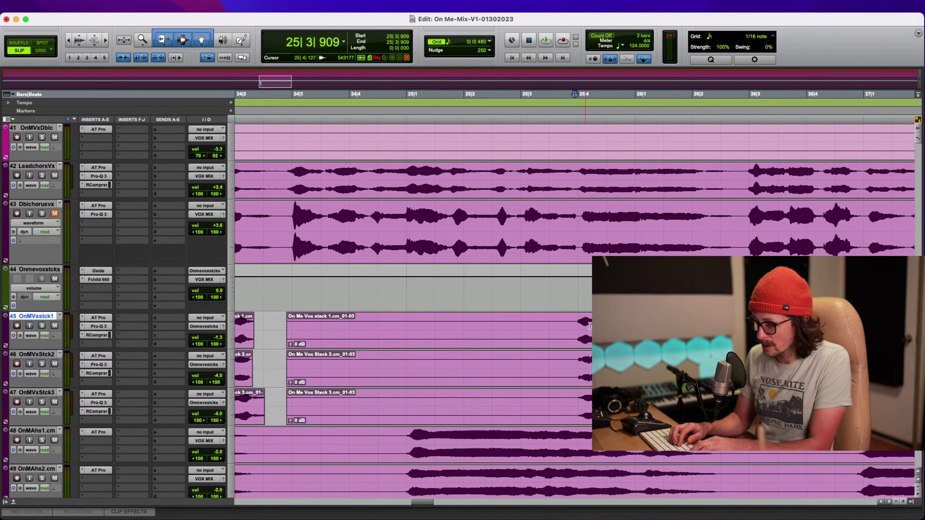
pyautogui.press('a')
pyautogui.press(';')
pyautogui.press('a')
pyautogui.press(';')
pyautogui.press('a')
# Split the clips on Vox Stacks 1, 2 and 3 at 26|2|907
pyautogui.press('r')
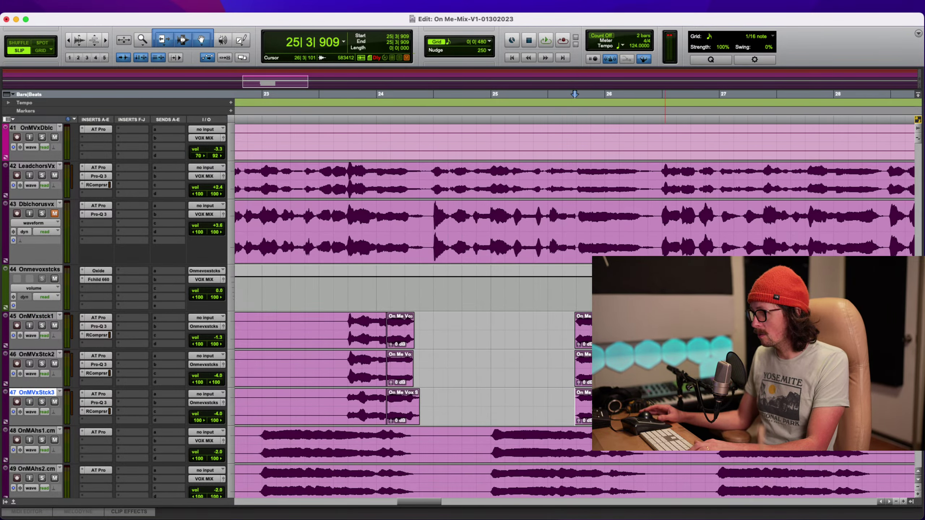
pyautogui.click(665, 321)
pyautogui.press('t')
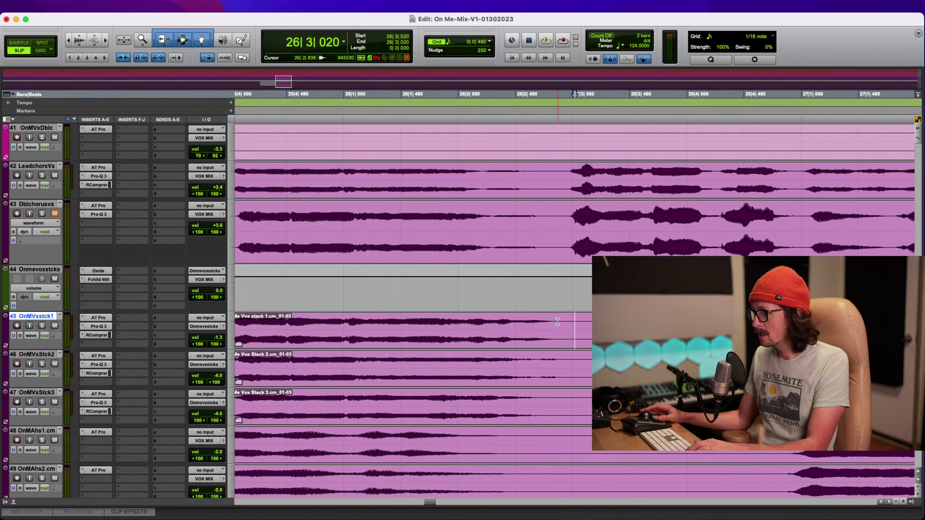
pyautogui.doubleClick(568, 329)
pyautogui.click(566, 327)
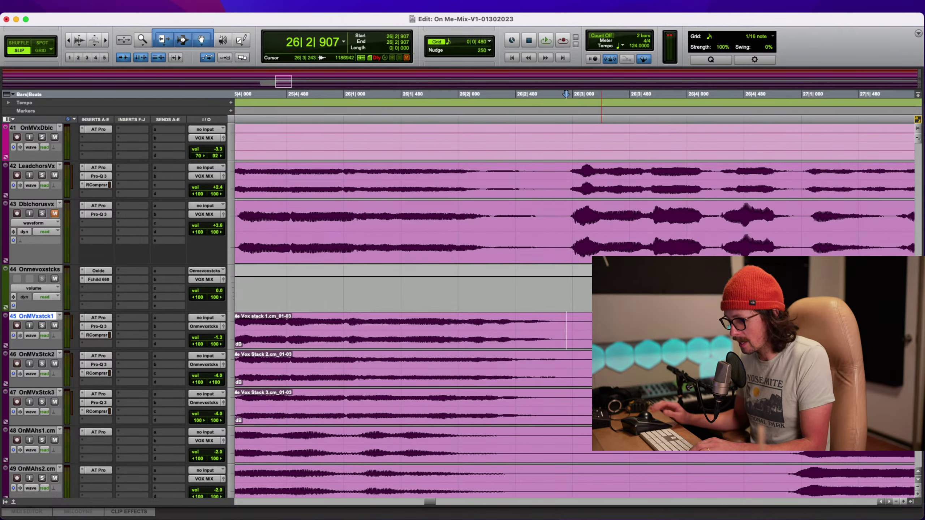
pyautogui.press('b')
pyautogui.press(';')
pyautogui.press('b')
pyautogui.press(';')
pyautogui.press('b')
pyautogui.press('r')
pyautogui.press('r')
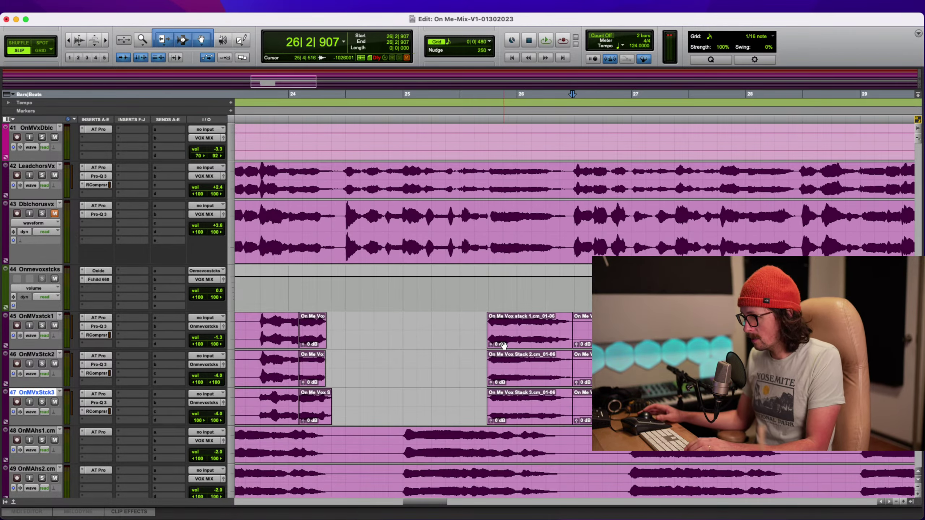
# Play from 25|3|629 to audition the trimmed vox stack clips against the chorus vocals
pyautogui.press('t')
pyautogui.click(465, 330)
pyautogui.press('t')
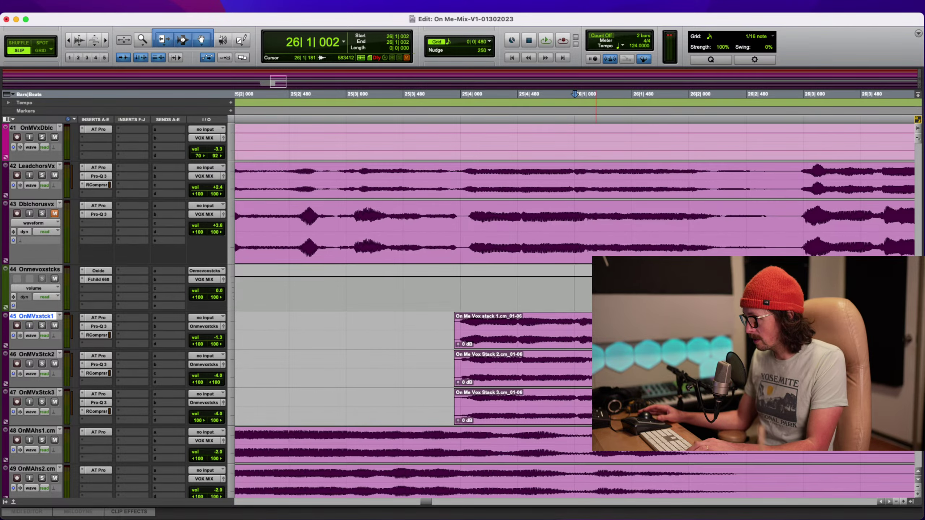
pyautogui.click(421, 319)
pyautogui.press('super+equal')
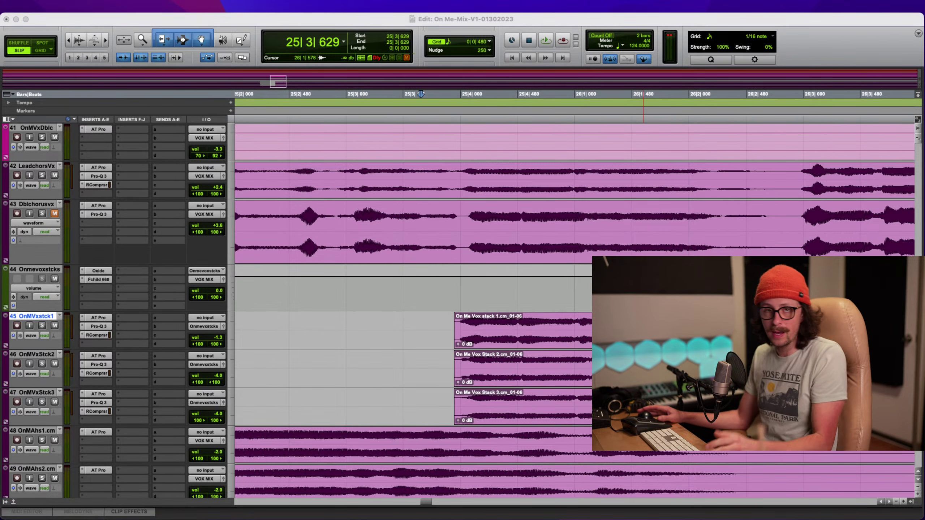
pyautogui.press('super+equal')
pyautogui.press('space')
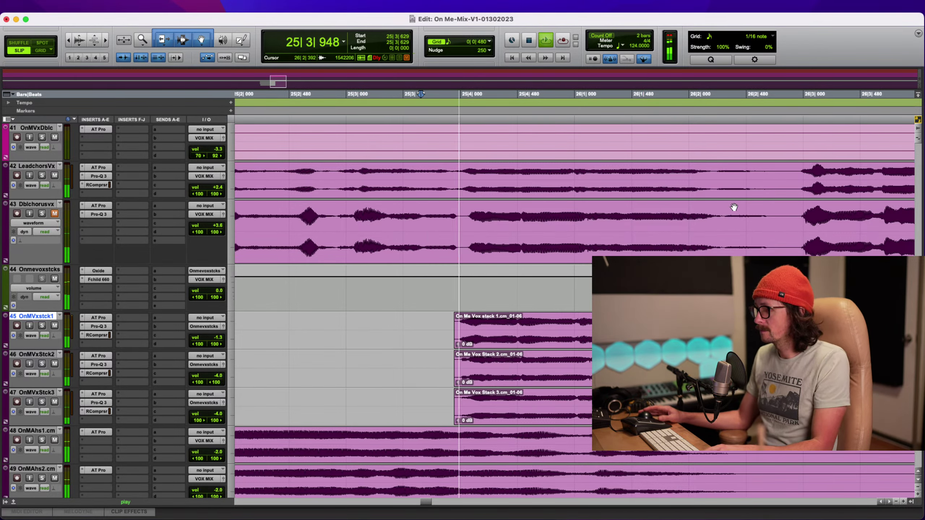
pyautogui.press('space')
pyautogui.press('super+equal')
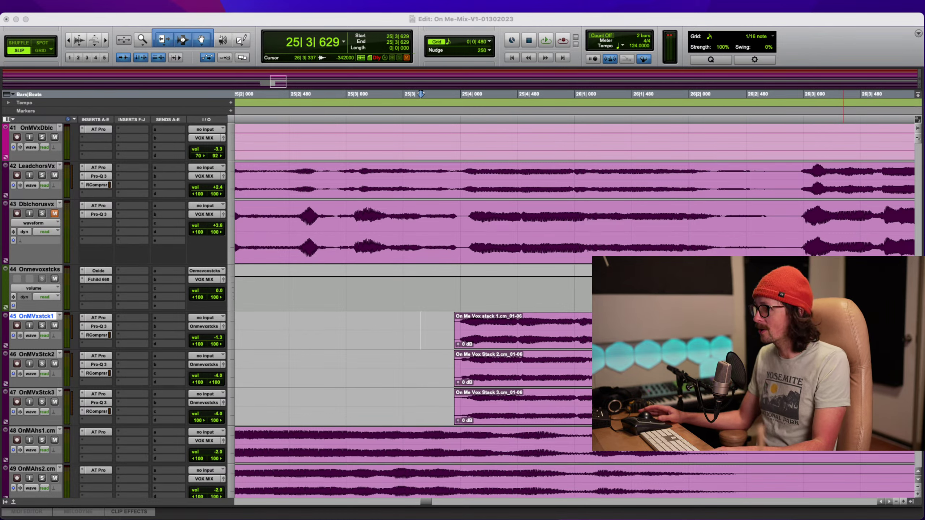
# Solo Vox Stack 1 and play it from 25|3|629
pyautogui.click(656, 328)
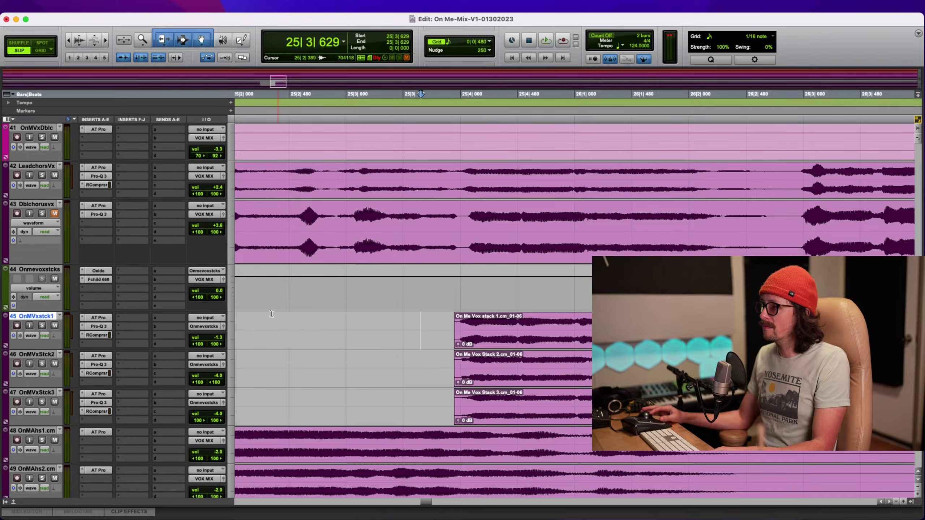
pyautogui.click(42, 326)
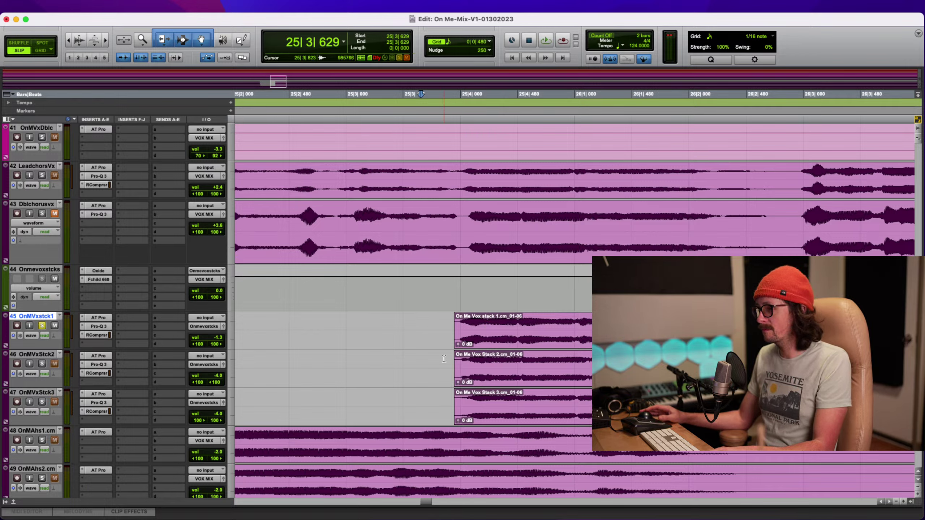
pyautogui.press('space')
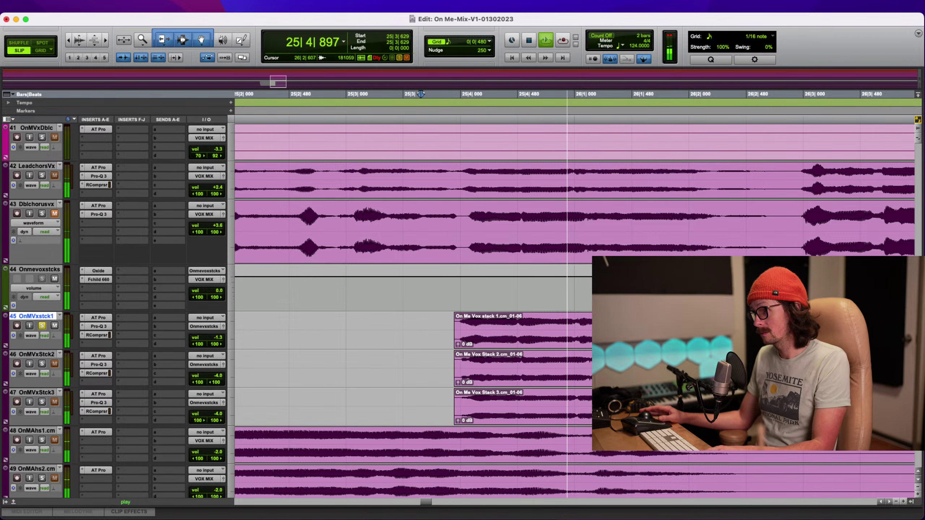
pyautogui.press('space')
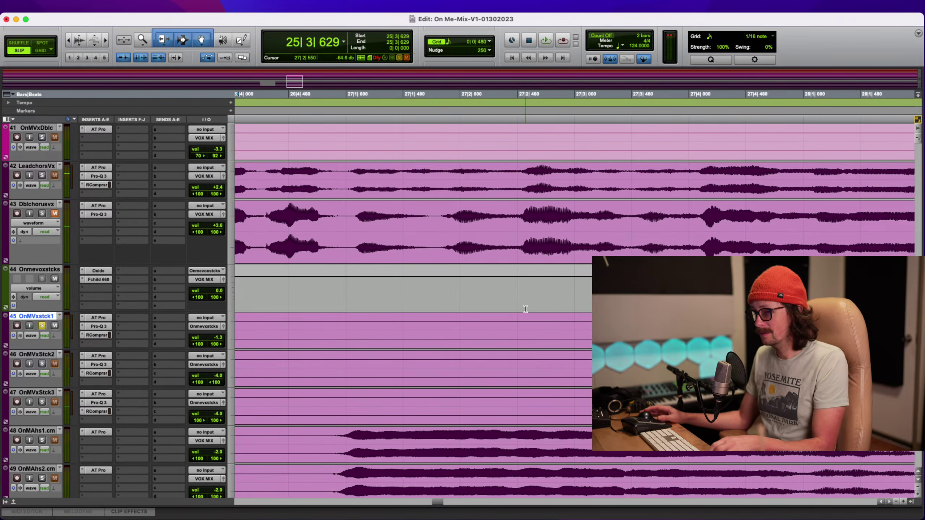
# Solo the lead chorus vocal instead of Vox Stack 1 and play from 25|3|957 to hear its phrase ending
pyautogui.scroll(-5, 525, 309)
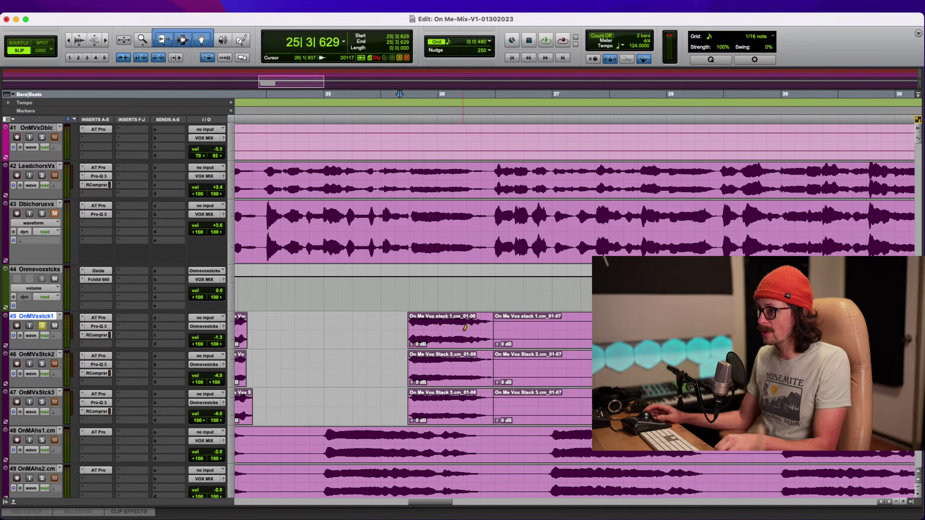
pyautogui.click(39, 176)
pyautogui.click(413, 173)
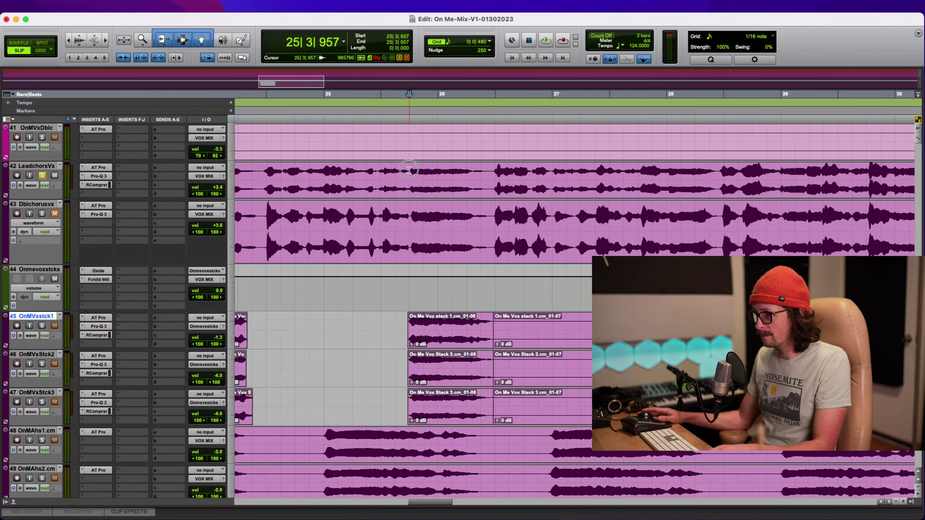
pyautogui.press('space')
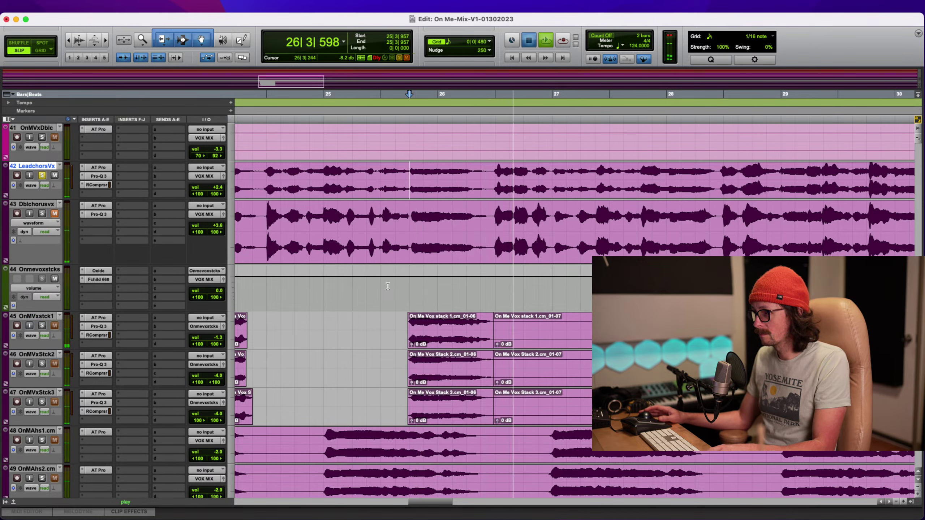
pyautogui.press('space')
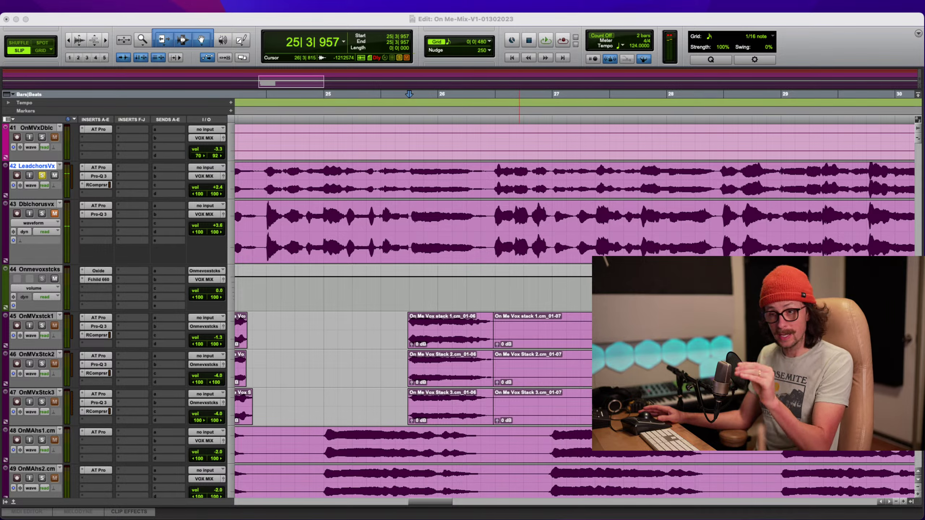
# Split the Vox Stack 1 and Vox Stack 2 clips within the held note at 26|2|060
pyautogui.click(291, 437)
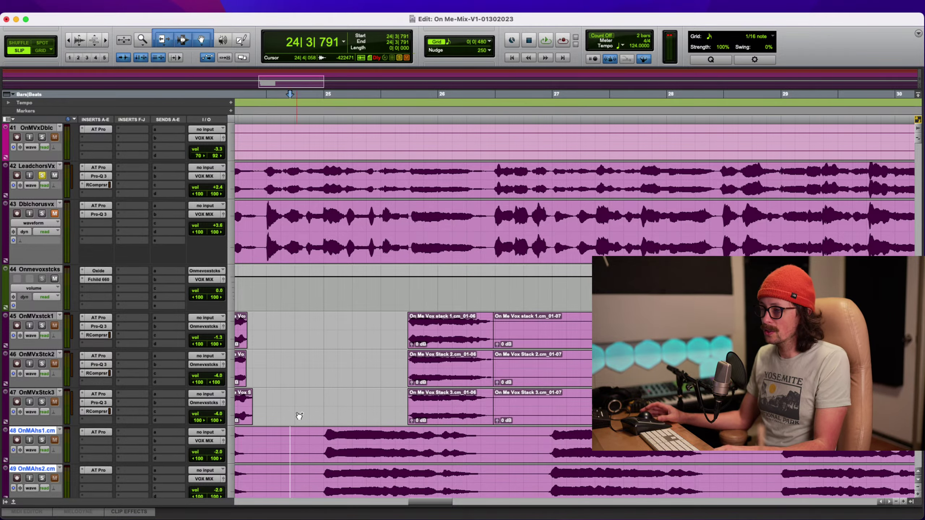
pyautogui.click(466, 318)
pyautogui.press('super+bracketright')
pyautogui.press('super+bracketright')
pyautogui.press('super+bracketright')
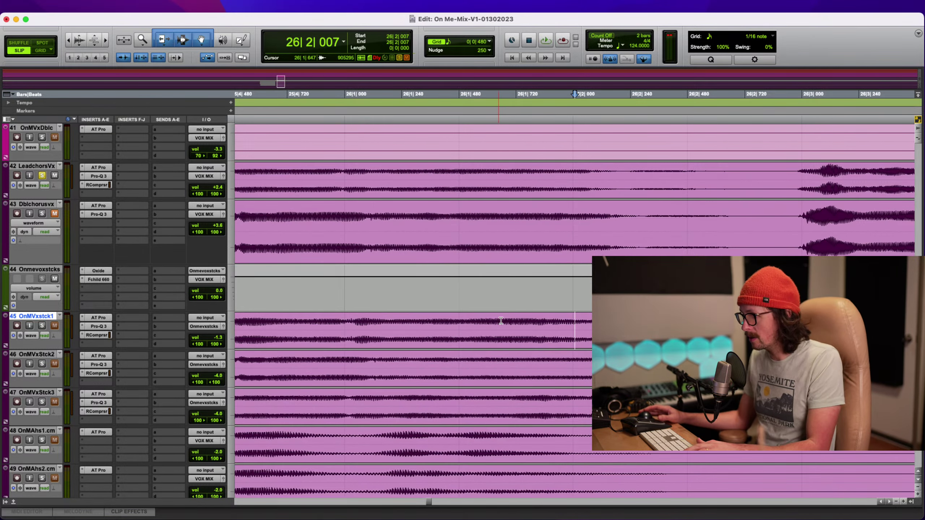
pyautogui.click(587, 325)
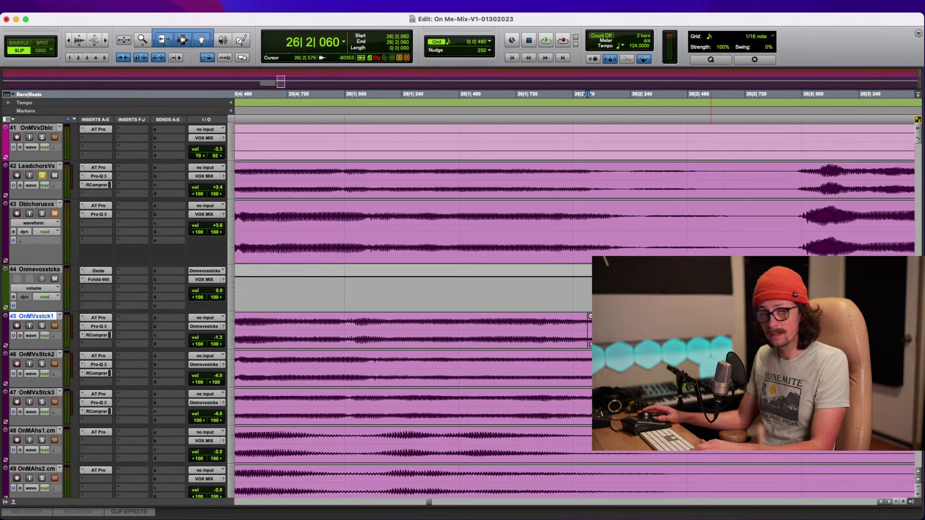
pyautogui.moveTo(684, 339); pyautogui.dragTo(641, 339)
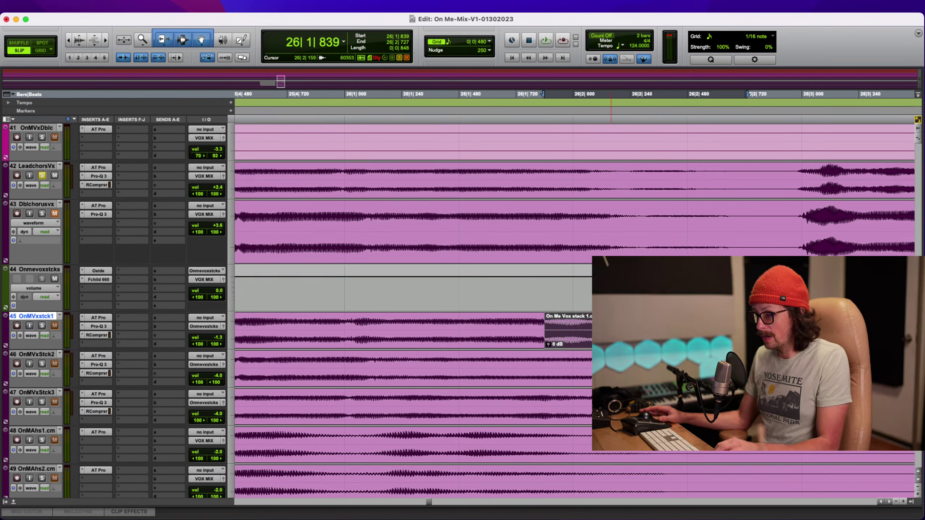
pyautogui.press('super+z')
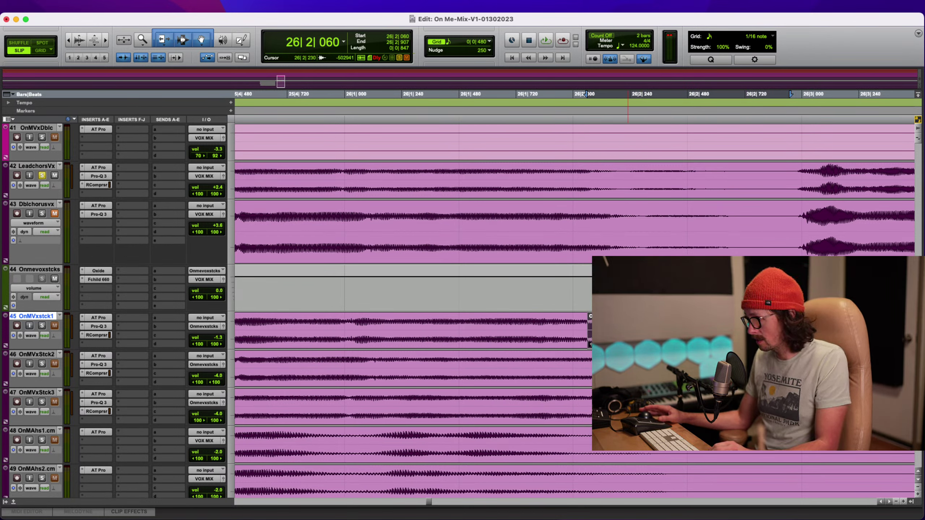
pyautogui.click(587, 363)
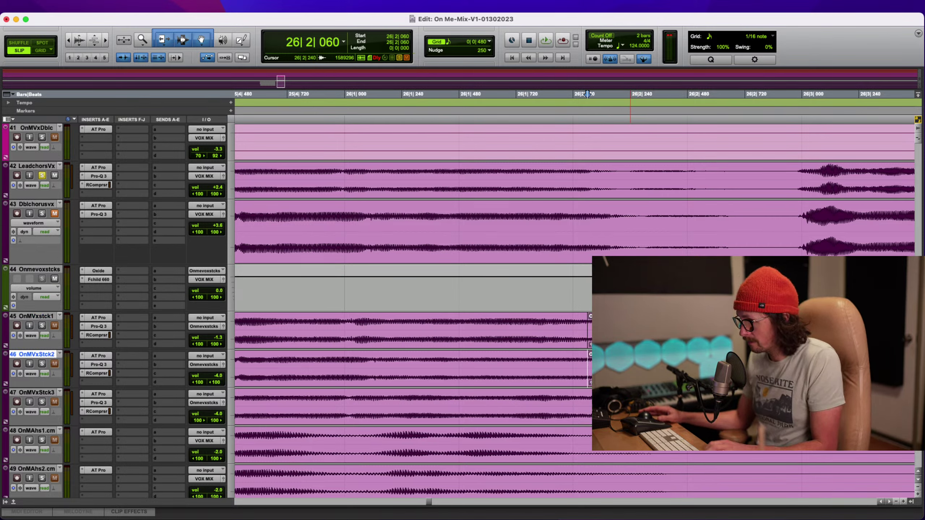
# Move the split-off tail pieces on Vox Stacks 1 and 2 earlier together so they start at 26|1|777
pyautogui.click(641, 339)
pyautogui.keyDown('shift'); pyautogui.click(643, 376); pyautogui.keyUp('shift')
pyautogui.moveTo(640, 338); pyautogui.dragTo(581, 338)
pyautogui.press('r')
pyautogui.press('r')
pyautogui.press('t')
pyautogui.press('t')
pyautogui.press('t')
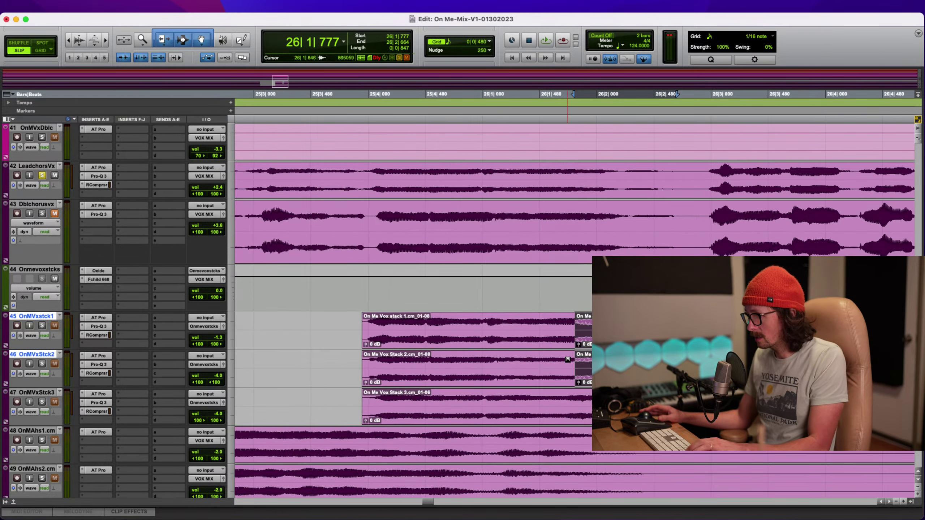
# Crossfade the joins between the held note and its moved tail on Vox Stacks 1 and 2 around 26|1|777
pyautogui.press('t')
pyautogui.moveTo(575, 381); pyautogui.dragTo(570, 381)
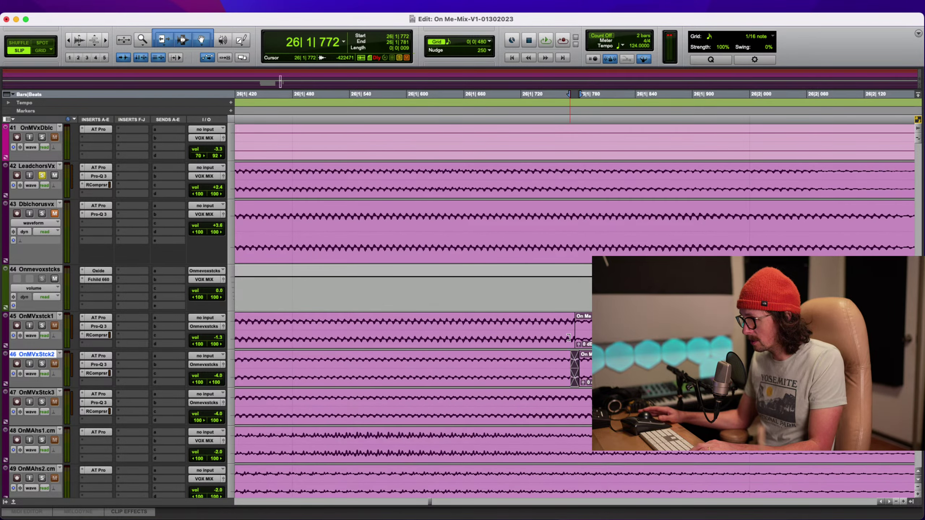
pyautogui.moveTo(580, 344); pyautogui.dragTo(568, 345)
pyautogui.press('super+z')
pyautogui.press('r')
pyautogui.press('r')
pyautogui.press('r')
pyautogui.press('r')
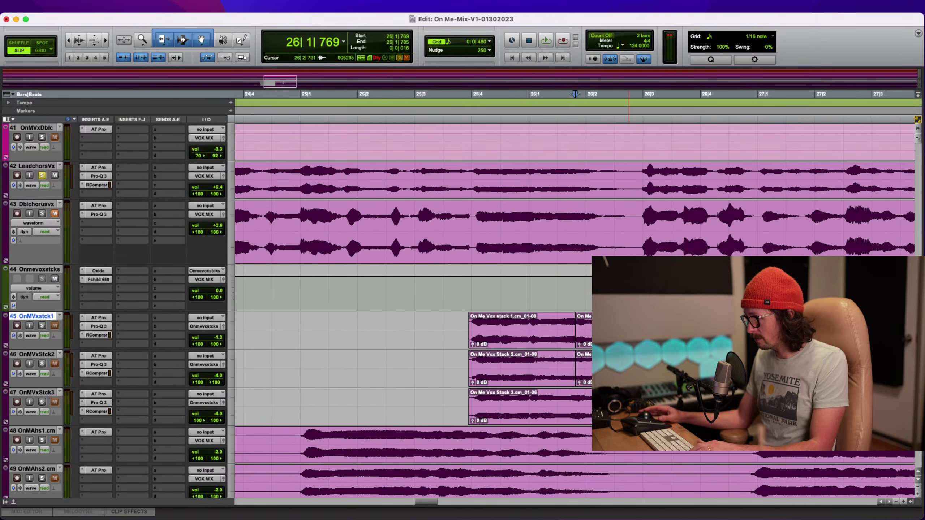
# Split the Vox Stack 3 clip at 26|2|048 and move its tail piece earlier to start at 26|1|915
pyautogui.moveTo(631, 326); pyautogui.dragTo(620, 360)
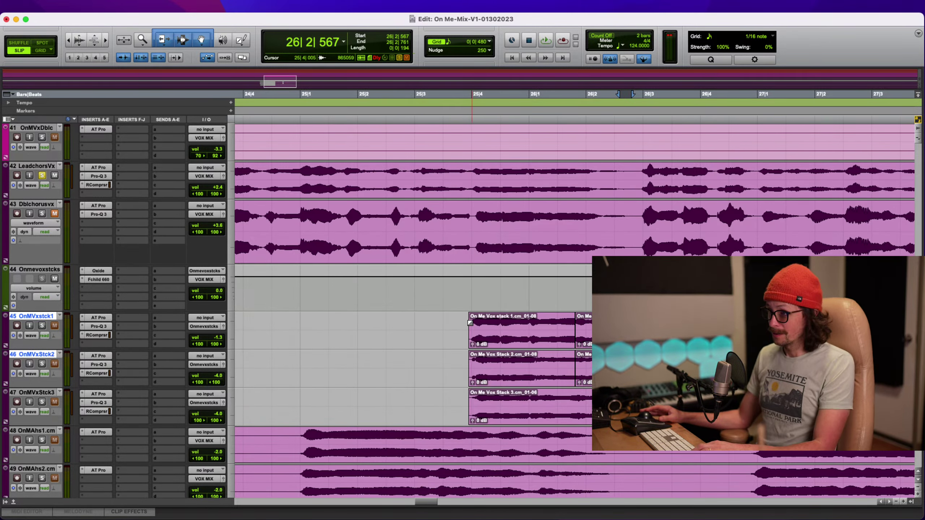
pyautogui.click(458, 319)
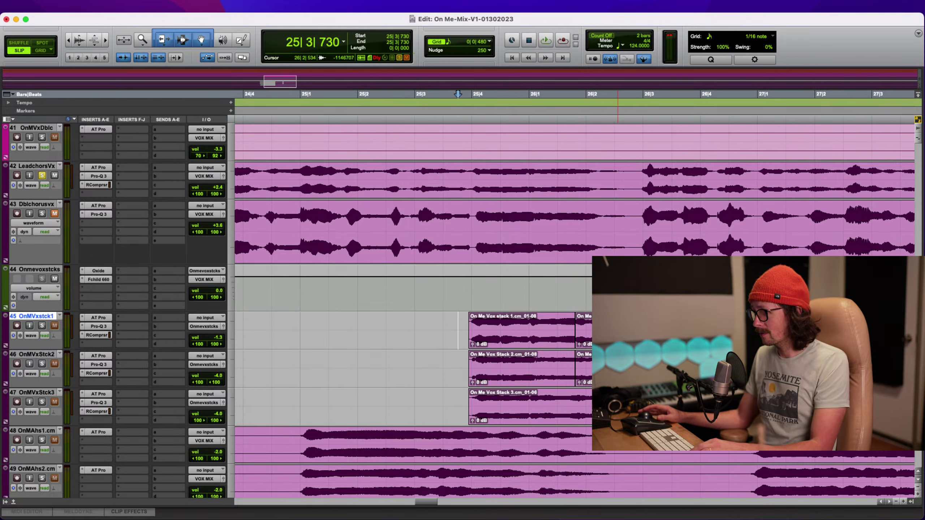
pyautogui.click(572, 407)
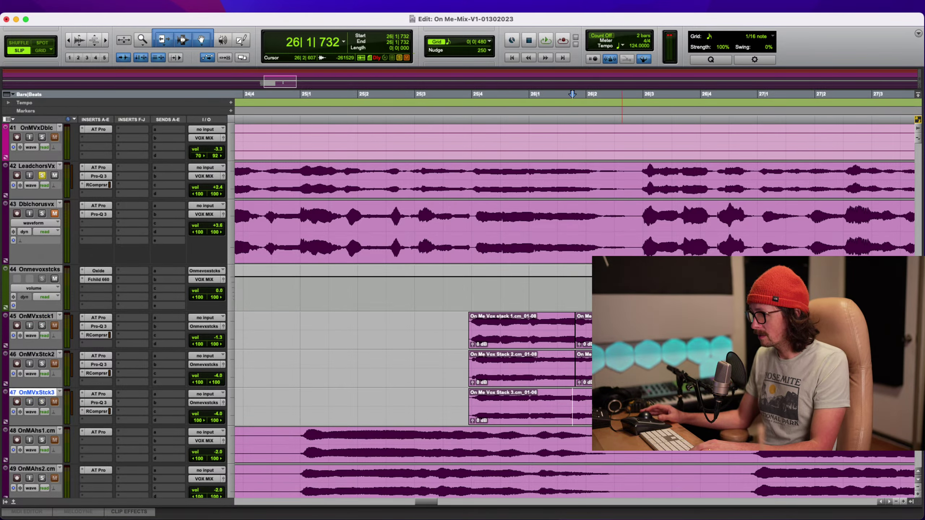
pyautogui.press('super+bracketright')
pyautogui.press('super+bracketright')
pyautogui.press('super+bracketleft')
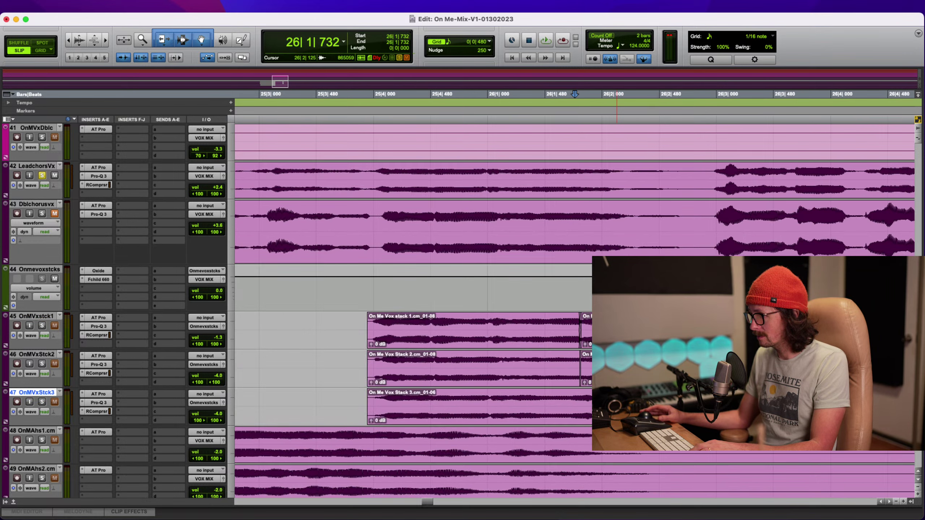
pyautogui.click(607, 398)
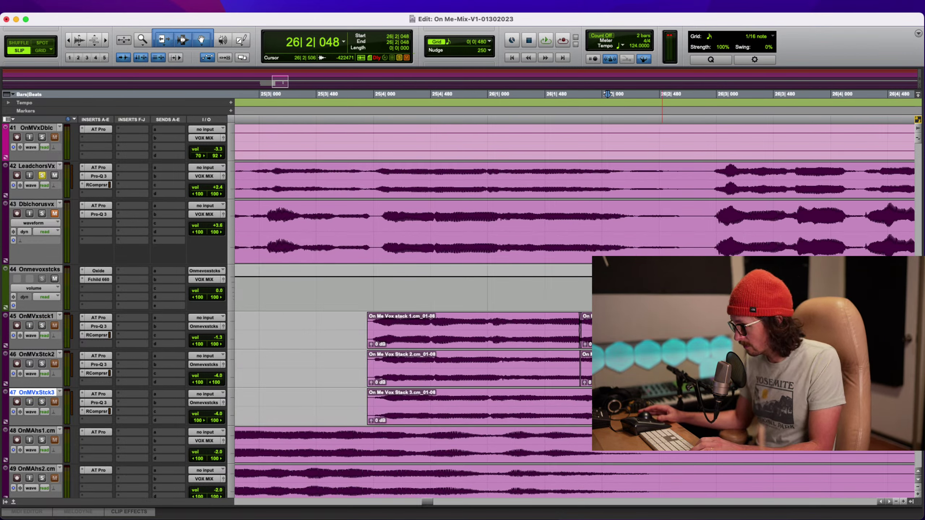
pyautogui.moveTo(655, 416); pyautogui.dragTo(647, 416)
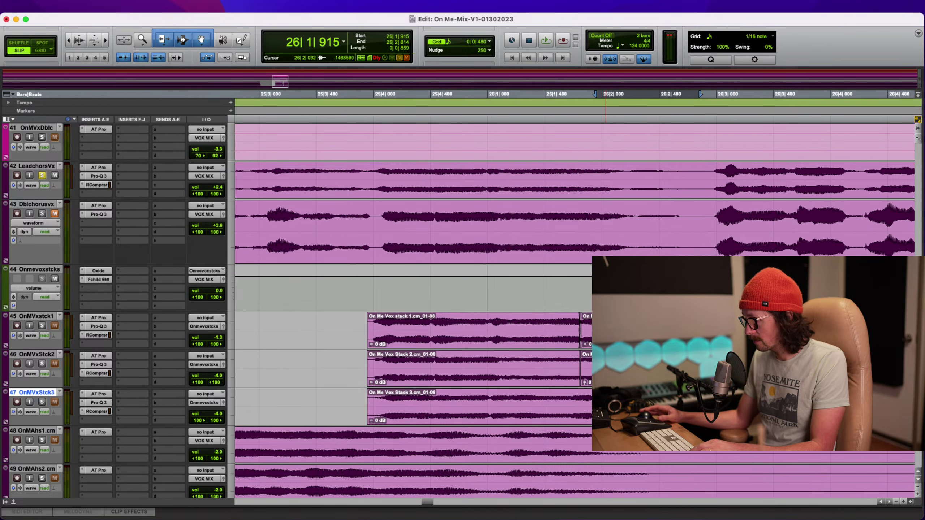
# Crossfade the join on Vox Stack 3 from 26|1|910 to 26|1|919
pyautogui.press('t')
pyautogui.press('t')
pyautogui.press('t')
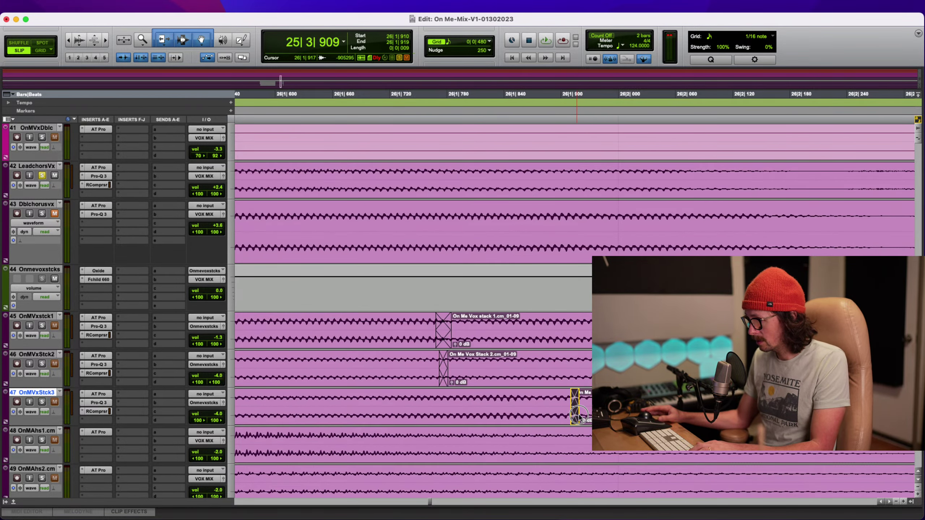
pyautogui.press('r')
pyautogui.press('r')
pyautogui.press('r')
pyautogui.press('r')
# Play from 25|2|644 to check the shortened vox stack tails against the lead chorus vocal
pyautogui.click(387, 319)
pyautogui.press('space')
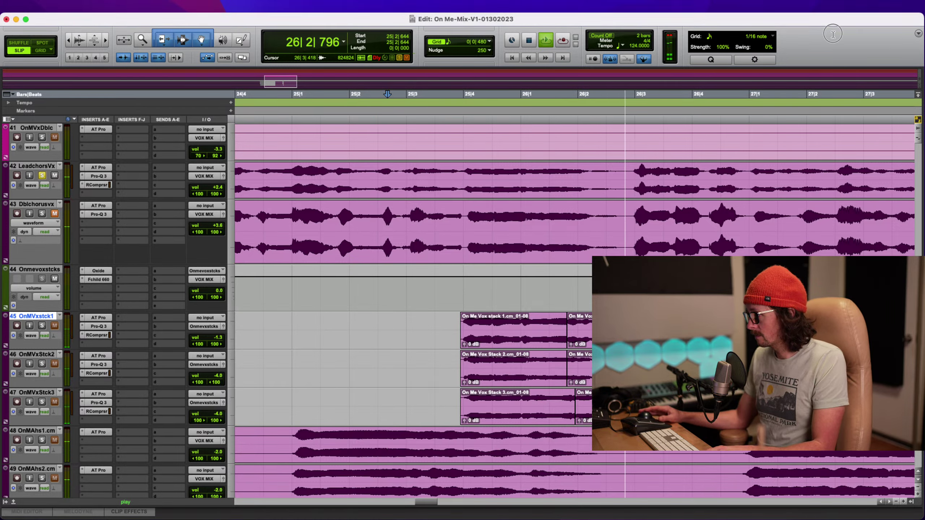
pyautogui.press('space')
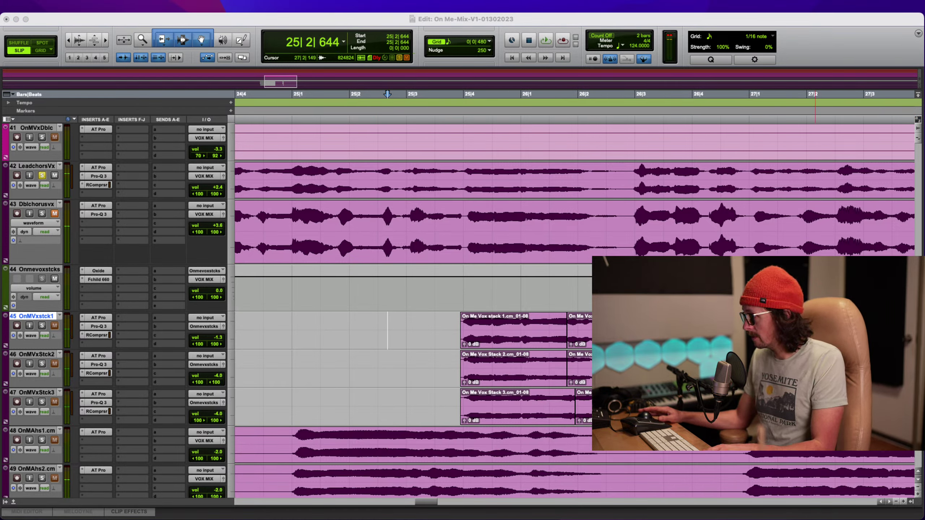
pyautogui.click(807, 56)
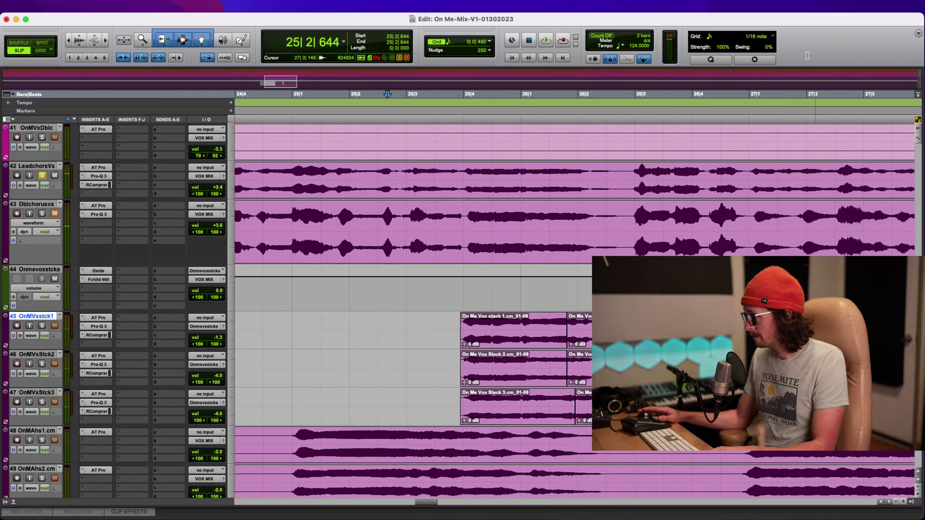
# Solo Vox Stacks 1, 2 and 3 alongside the lead chorus vocal and play from 25|2|644
pyautogui.click(42, 326)
pyautogui.click(42, 363)
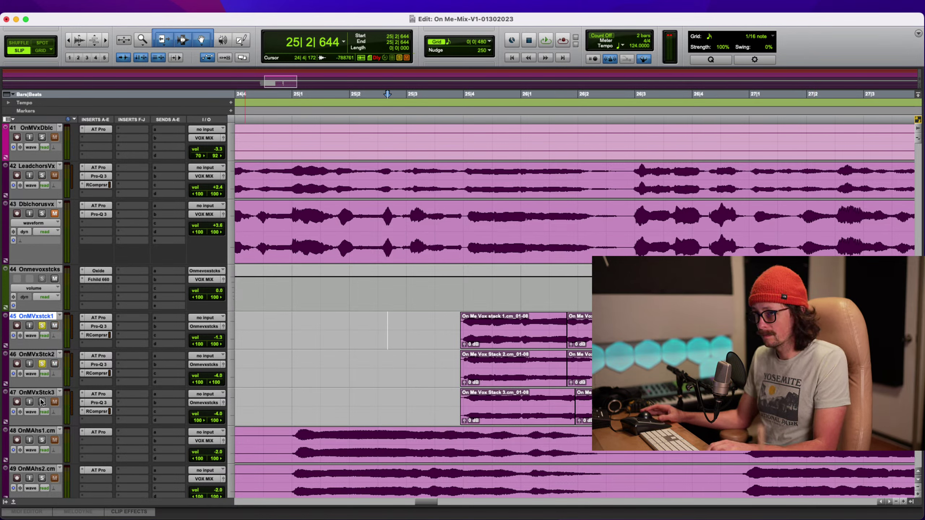
pyautogui.press('space')
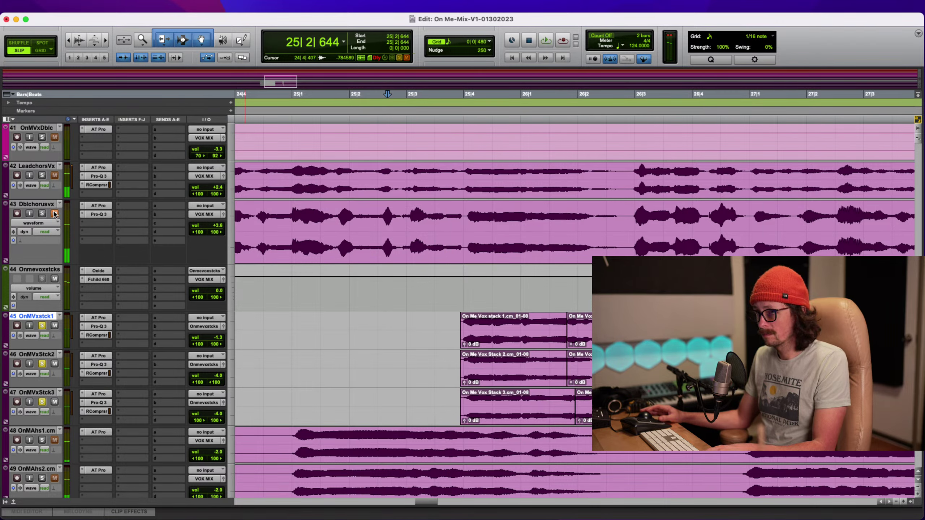
pyautogui.press('space')
pyautogui.click(42, 176)
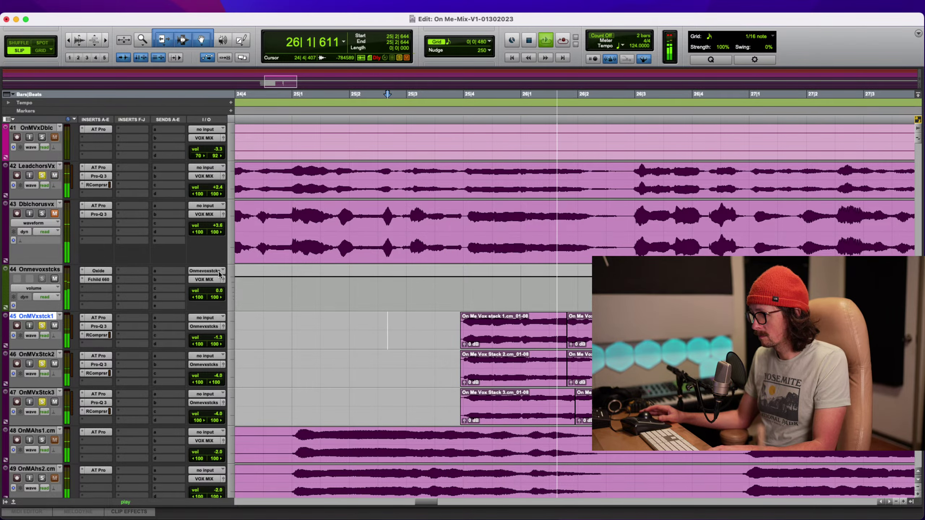
# Solo and unmute the double chorus vocal, and play from 25|2|644 to compare it with the lead and vox stacks
pyautogui.click(43, 216)
pyautogui.press('space')
pyautogui.press('space')
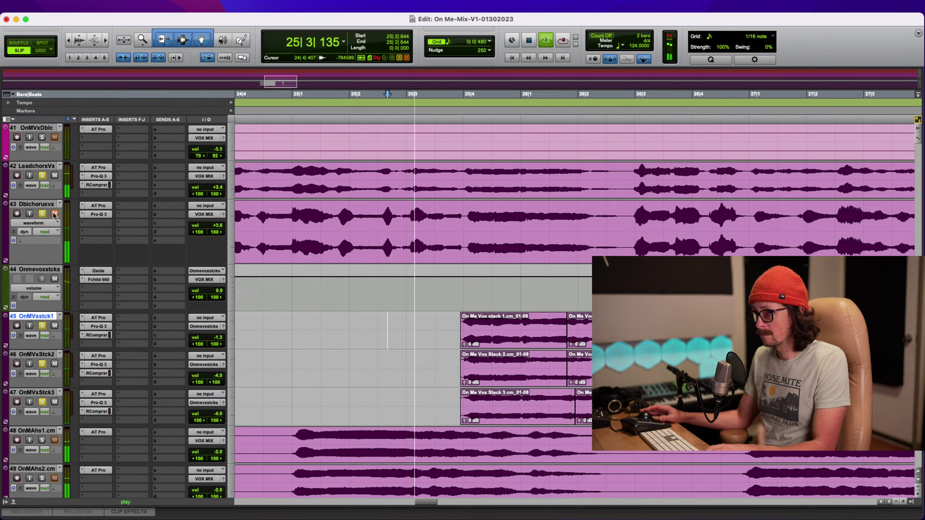
pyautogui.click(54, 212)
pyautogui.press('space')
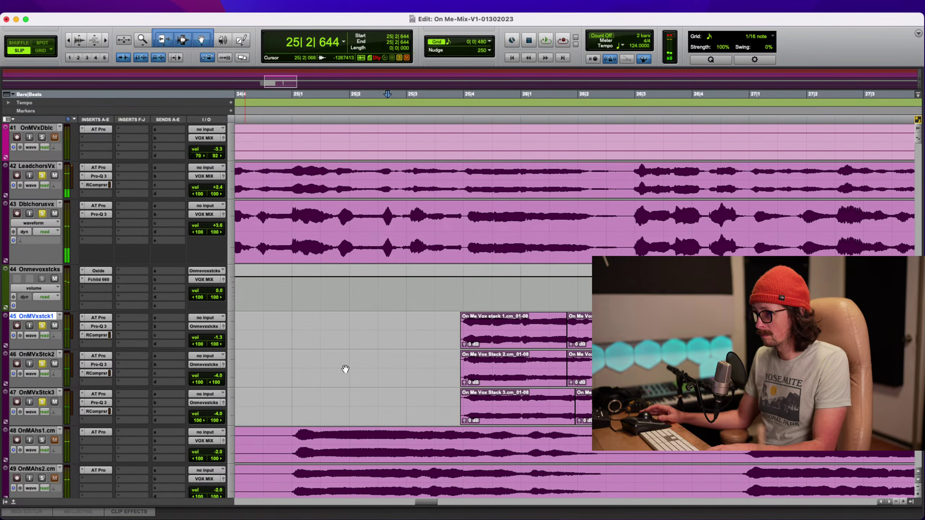
pyautogui.press('space')
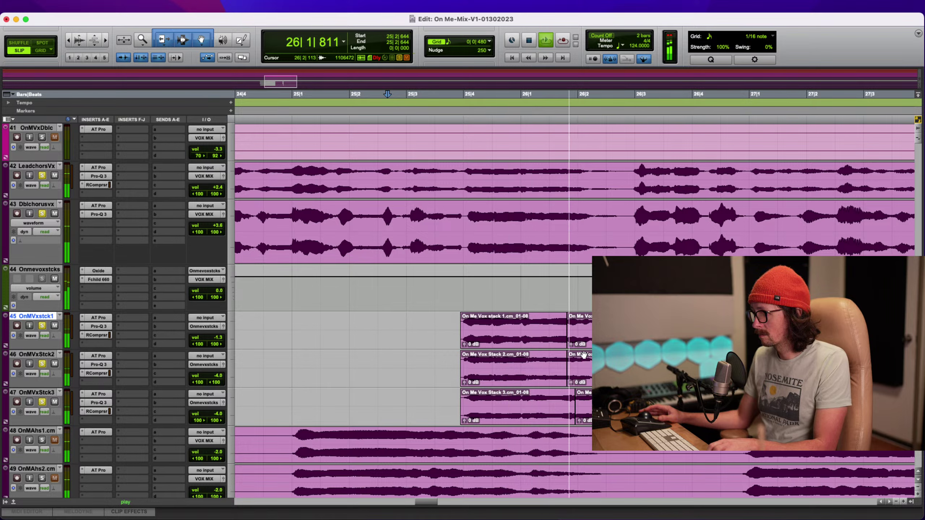
pyautogui.press('space')
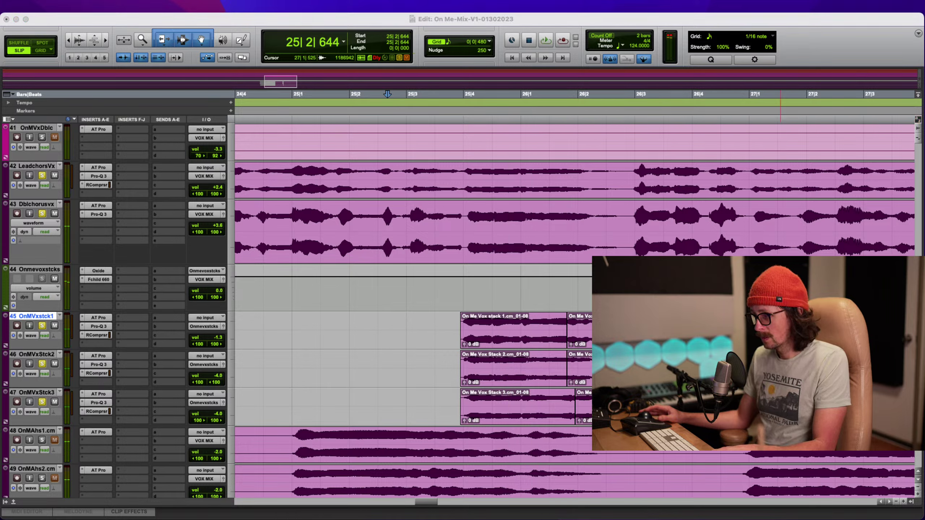
# Fade out the end of the Vox Stack 3 phrase from 26|2|526 to 26|2|668
pyautogui.click(806, 29)
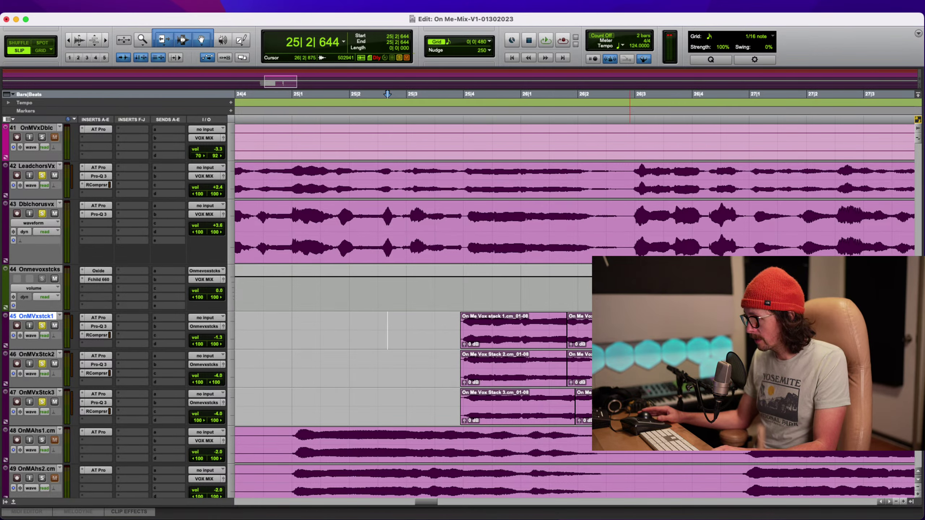
pyautogui.press('t')
pyautogui.press('t')
pyautogui.press('r')
pyautogui.press('r')
pyautogui.press('r')
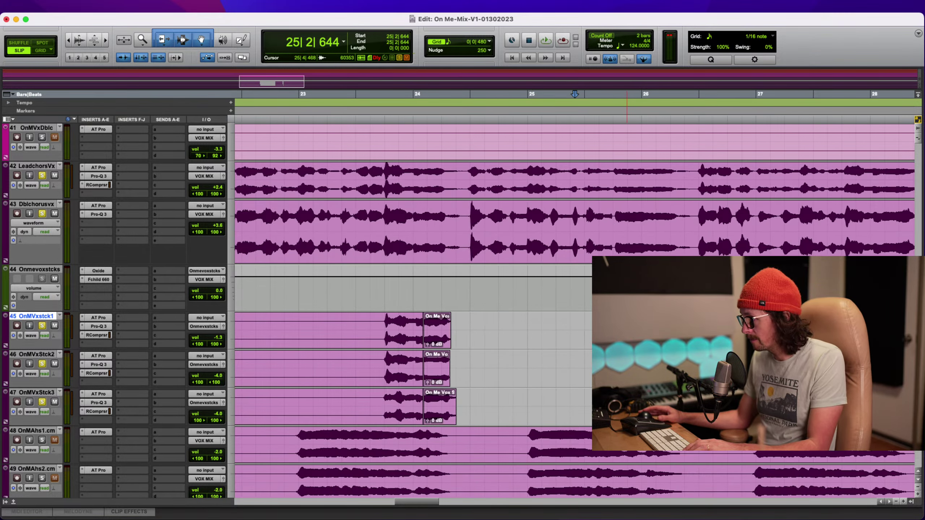
pyautogui.click(691, 411)
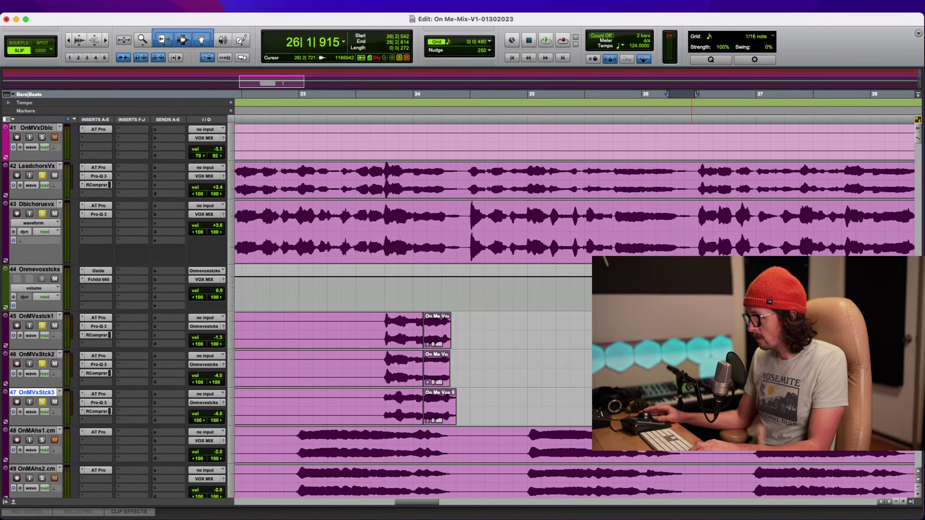
pyautogui.click(691, 411)
pyautogui.press('t')
pyautogui.press('t')
pyautogui.press('t')
pyautogui.press('r')
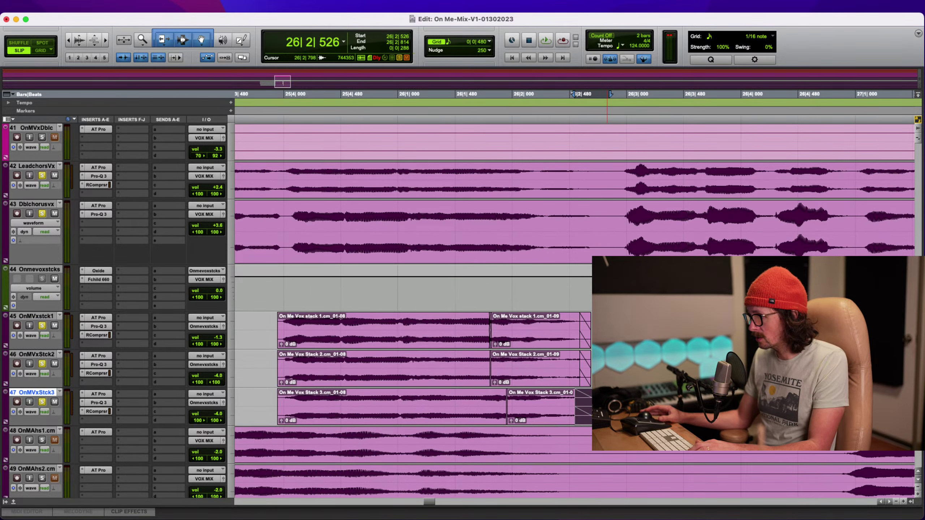
pyautogui.moveTo(607, 411); pyautogui.dragTo(592, 412)
pyautogui.press('r')
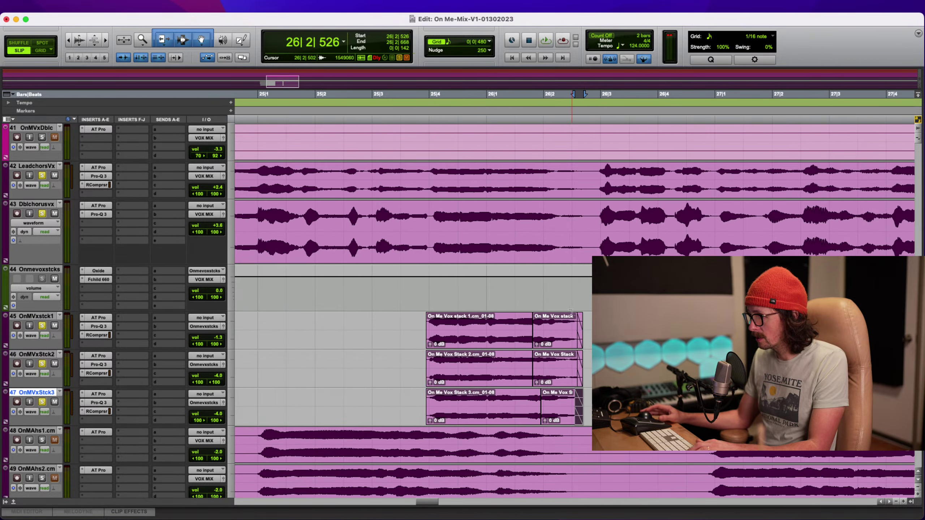
# Fade in the start of the held-note clips on Vox Stacks 1, 2 and 3 up to 25|4|068
pyautogui.press('r')
pyautogui.press('r')
pyautogui.press('t')
pyautogui.press('t')
pyautogui.press('t')
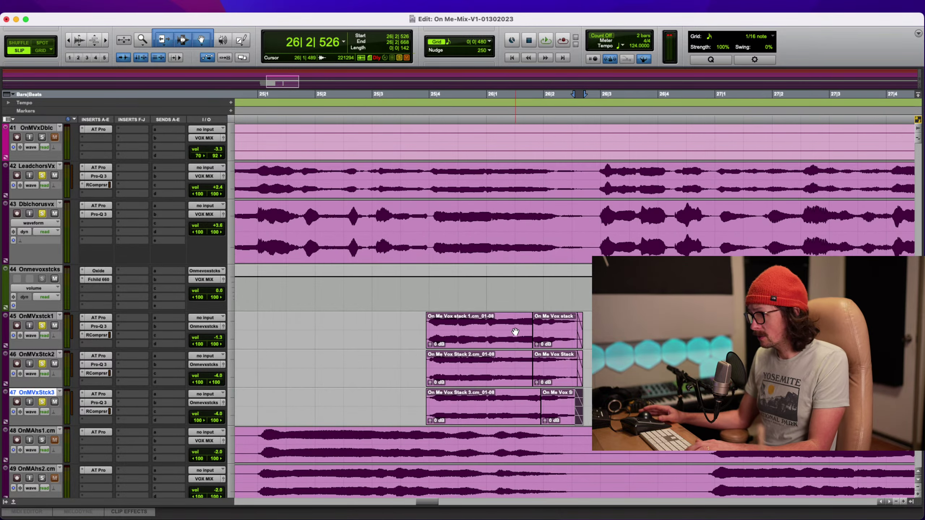
pyautogui.click(288, 322)
pyautogui.press('t')
pyautogui.press('t')
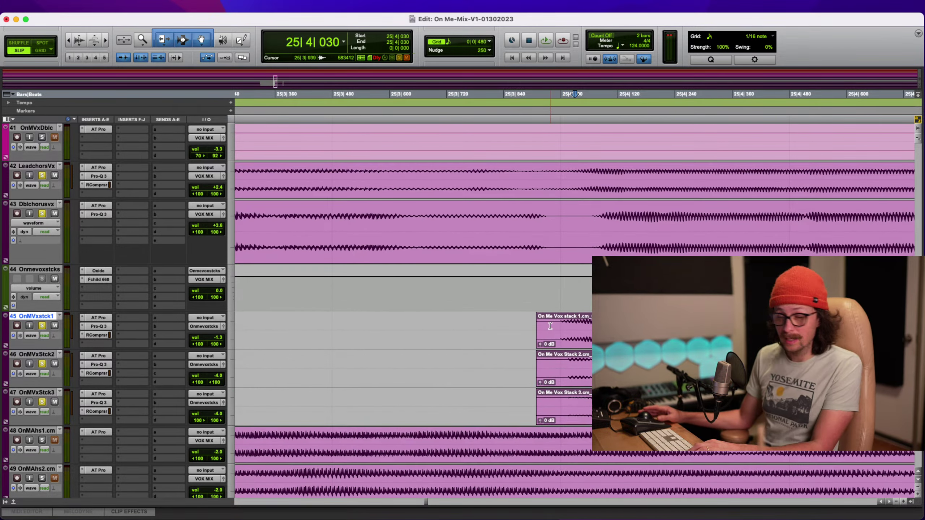
pyautogui.moveTo(593, 330); pyautogui.dragTo(499, 401)
pyautogui.hotkey('ctrl', 'f')
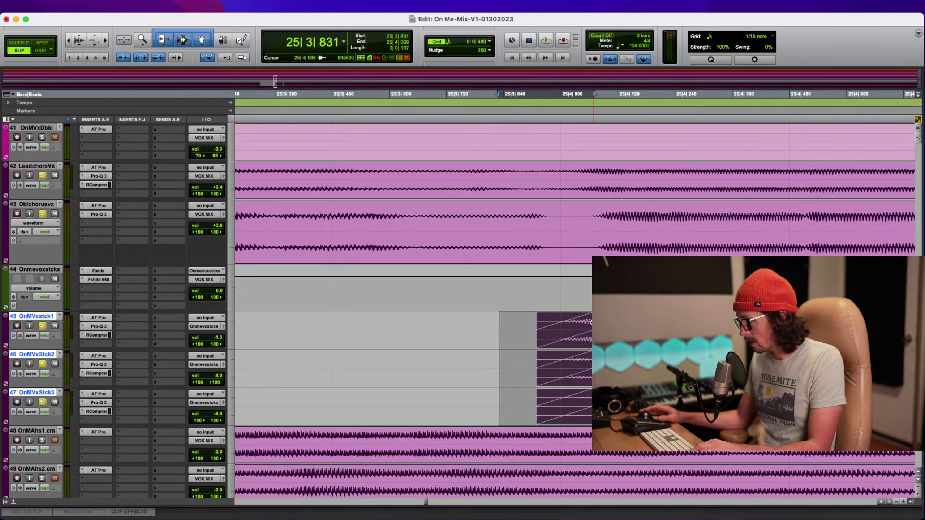
# Split the double chorus vocal clip at 25|4|053
pyautogui.click(587, 227)
pyautogui.press('super+e')
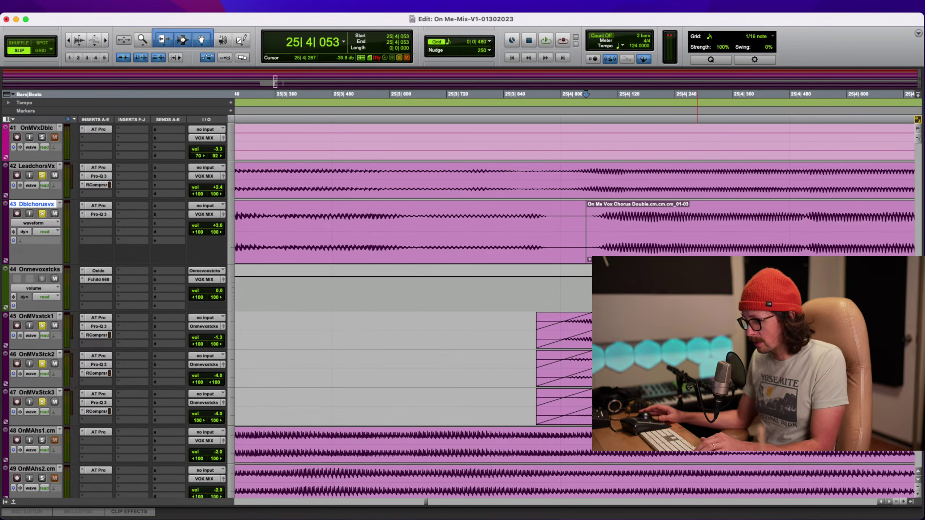
# Try to move everything after the double chorus vocal split earlier and crossfade the join around 25|4|003
pyautogui.press('t')
pyautogui.press('r')
pyautogui.press('r')
pyautogui.press('r')
pyautogui.press('t')
pyautogui.press('t')
pyautogui.press('t')
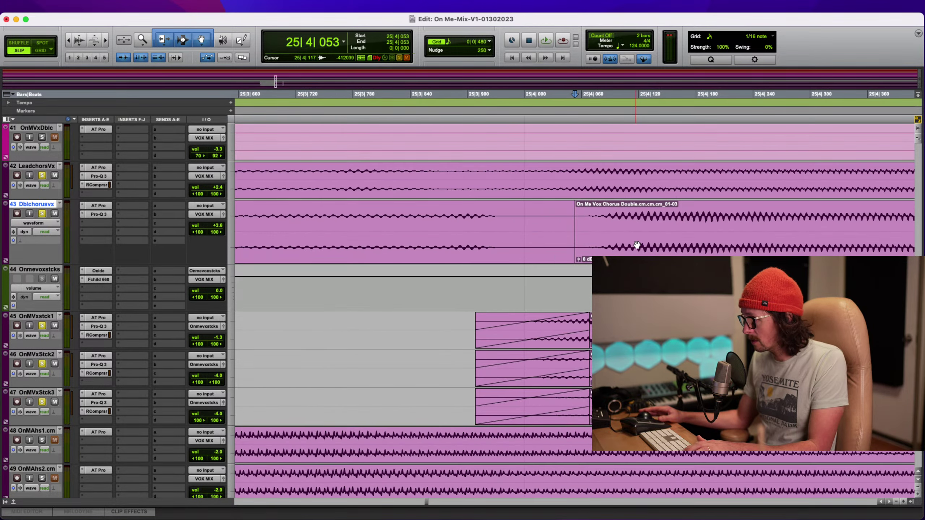
pyautogui.moveTo(636, 245); pyautogui.dragTo(551, 258)
pyautogui.press('r')
pyautogui.press('r')
pyautogui.press('r')
pyautogui.press('r')
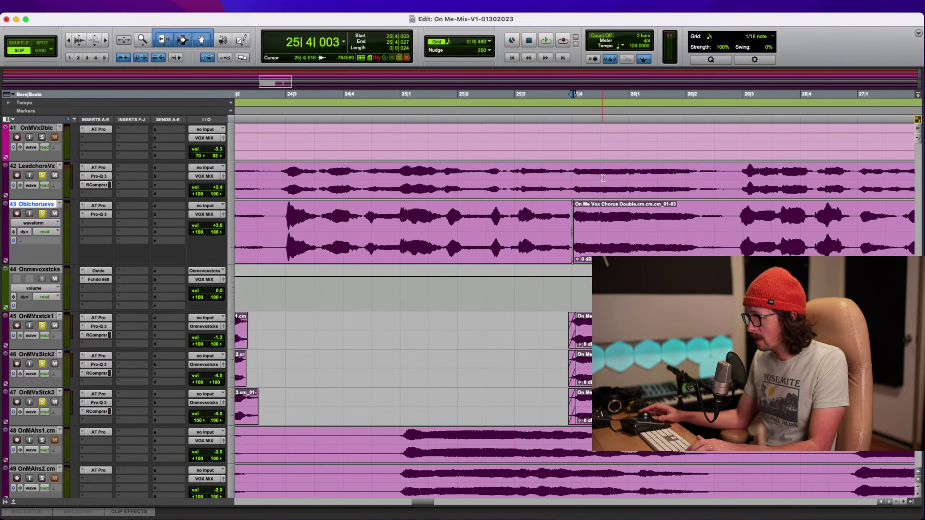
pyautogui.click(733, 223)
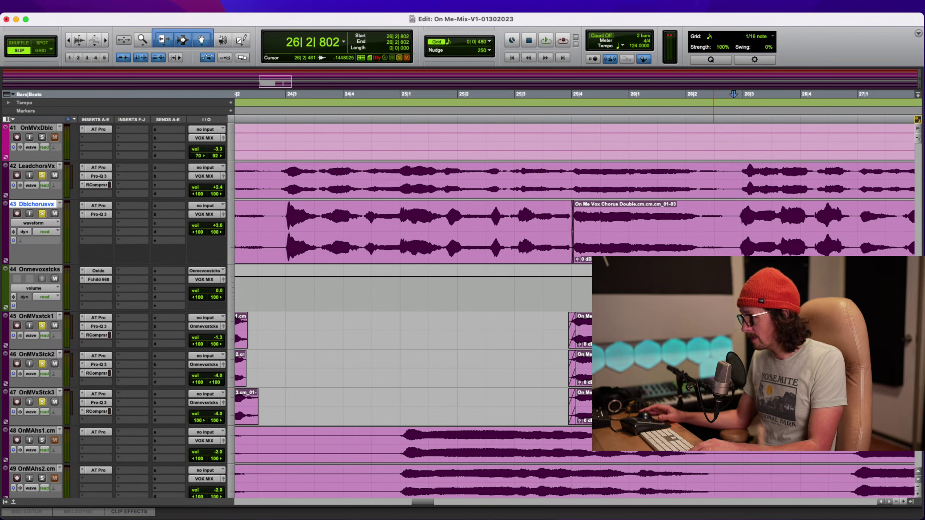
pyautogui.tripleClick(713, 226)
pyautogui.click(731, 253)
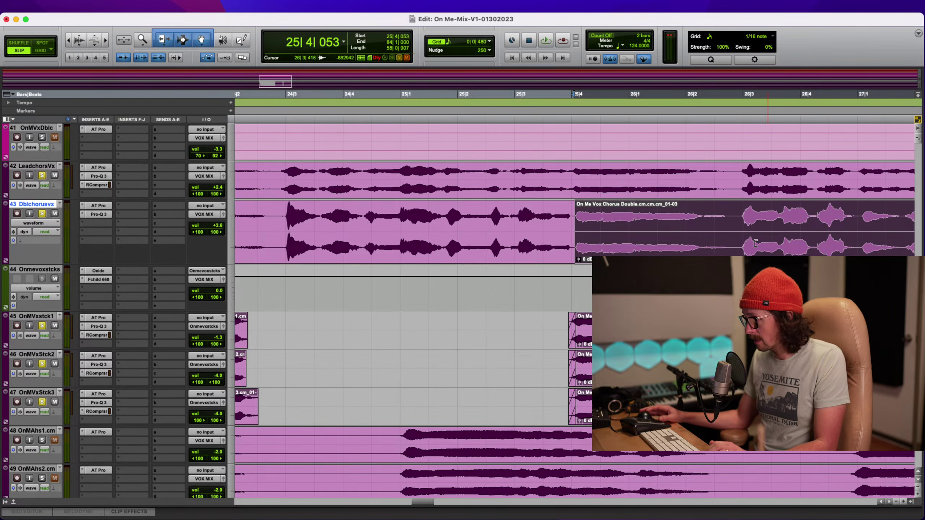
# Split the double chorus vocal at 26|2|834 and move the following clip earlier to start at 26|2|830
pyautogui.click(735, 221)
pyautogui.press('b')
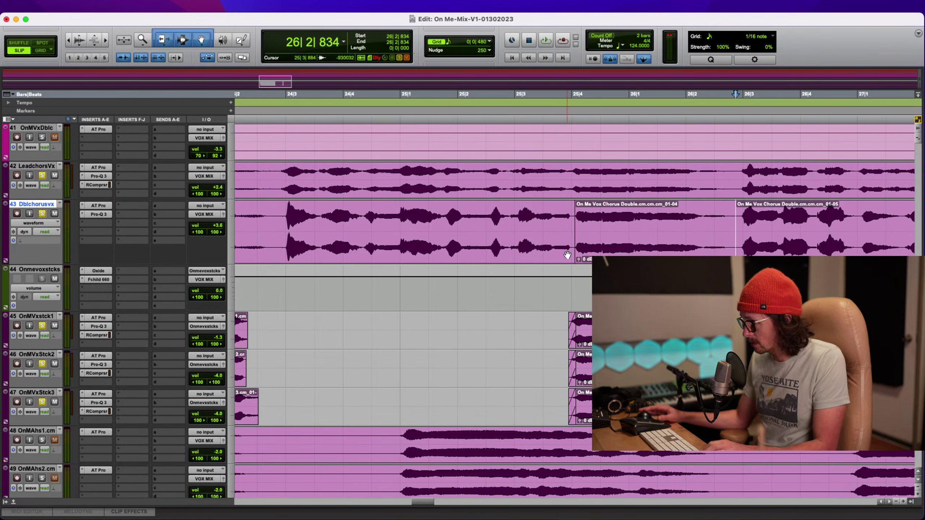
pyautogui.press('t')
pyautogui.press('t')
pyautogui.press('t')
pyautogui.press('t')
pyautogui.click(651, 244)
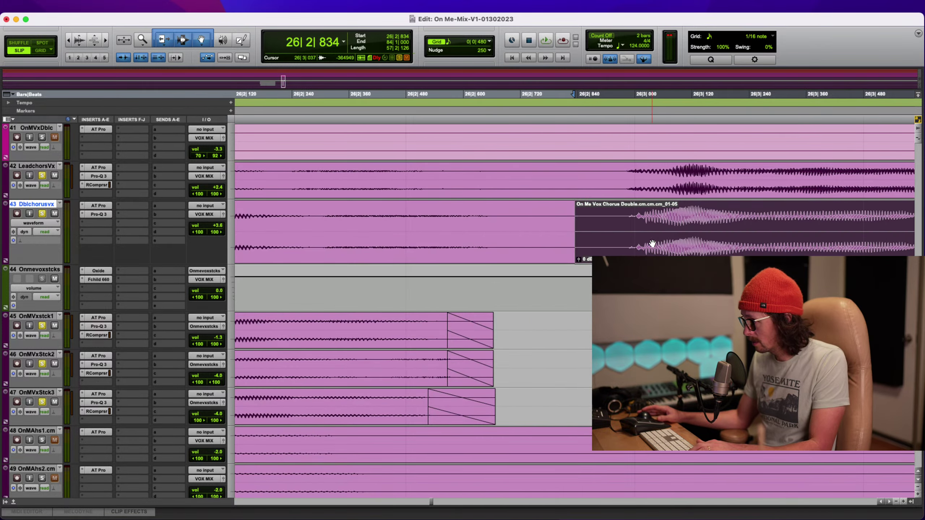
pyautogui.moveTo(692, 247); pyautogui.dragTo(688, 245)
# Crossfade the double chorus vocal join from 26|2|786 to 26|2|875
pyautogui.press('r')
pyautogui.press('r')
pyautogui.press('r')
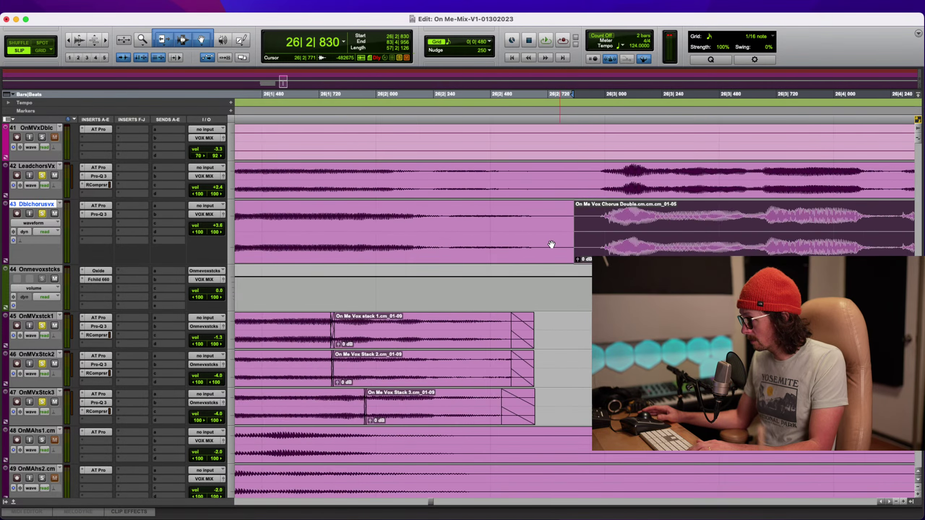
pyautogui.moveTo(575, 260); pyautogui.dragTo(569, 260)
pyautogui.press('r')
pyautogui.press('r')
pyautogui.press('r')
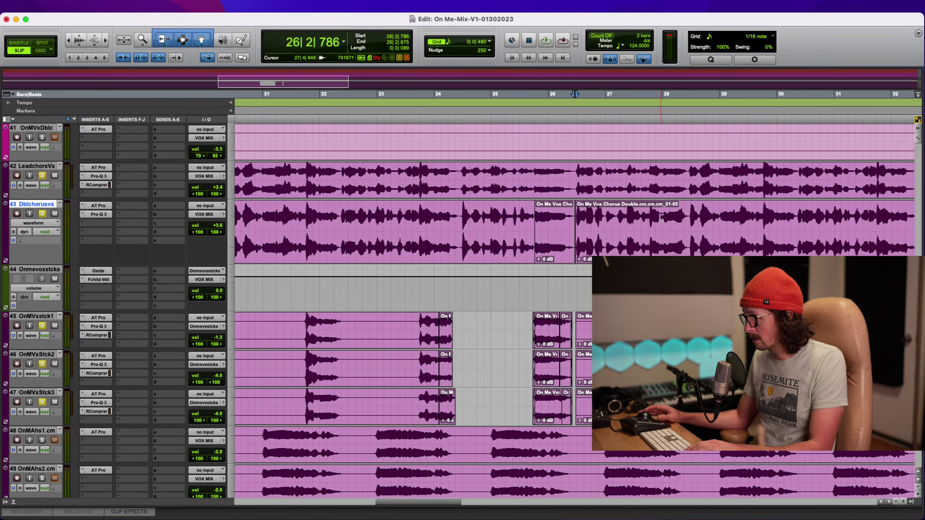
# Move the isolated double chorus vocal phrase earlier to match the lead and crossfade its front join from 25|3|935 to 25|4|016
pyautogui.click(557, 256)
pyautogui.press('t')
pyautogui.press('t')
pyautogui.press('t')
pyautogui.press('t')
pyautogui.press('t')
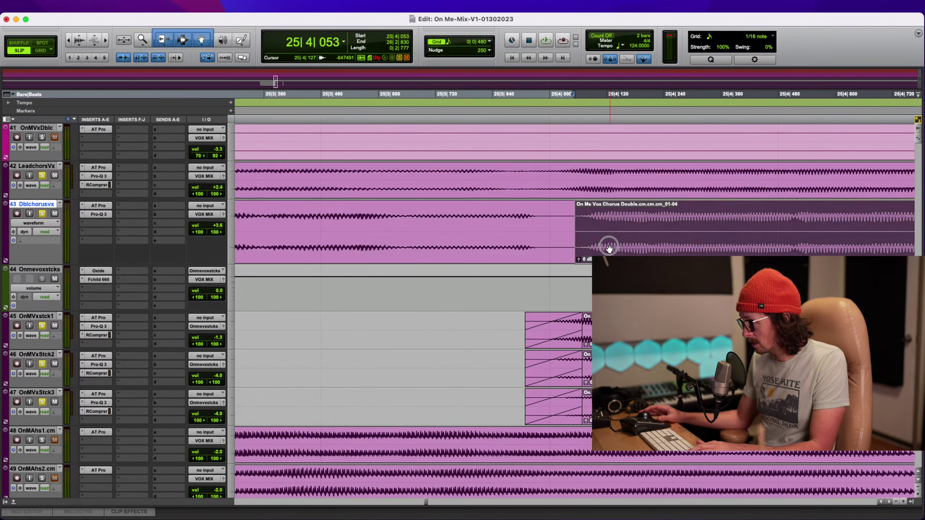
pyautogui.moveTo(609, 248); pyautogui.dragTo(568, 259)
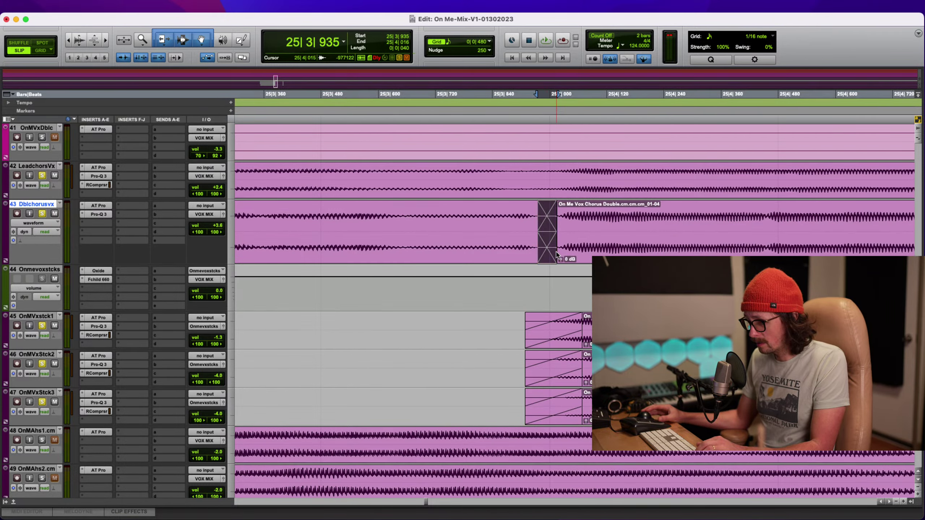
pyautogui.press('r')
pyautogui.press('r')
pyautogui.press('r')
pyautogui.press('r')
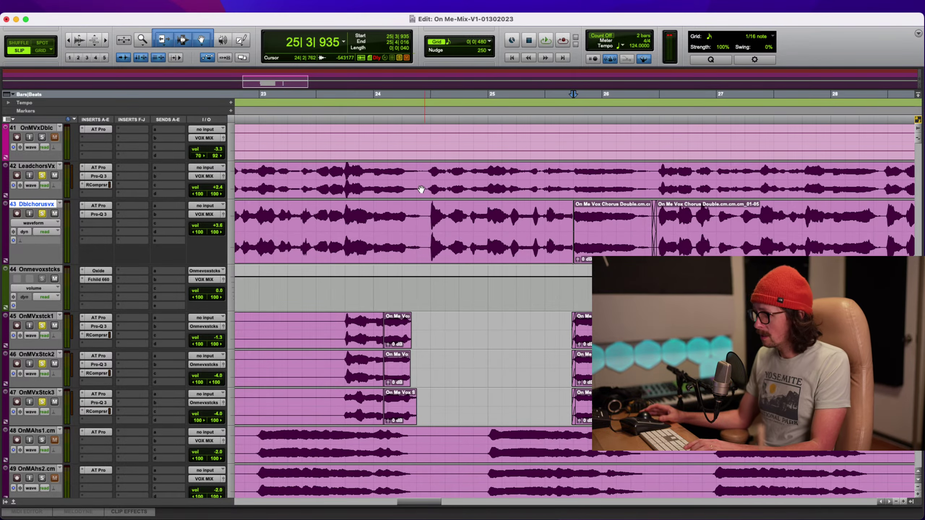
# Examine how the double chorus vocal lines up with the lead around 24|2|778 and 23|2|418
pyautogui.click(425, 208)
pyautogui.press('t')
pyautogui.press('t')
pyautogui.press('t')
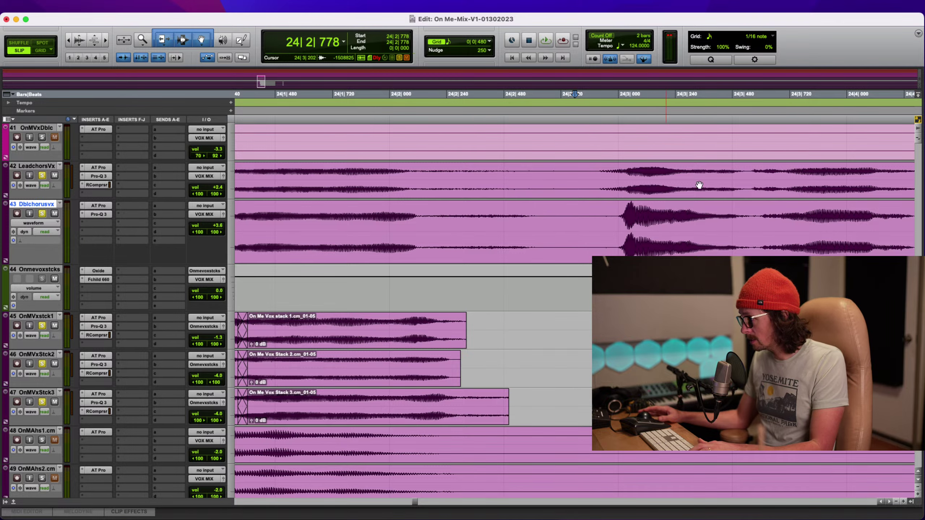
pyautogui.press('r')
pyautogui.press('r')
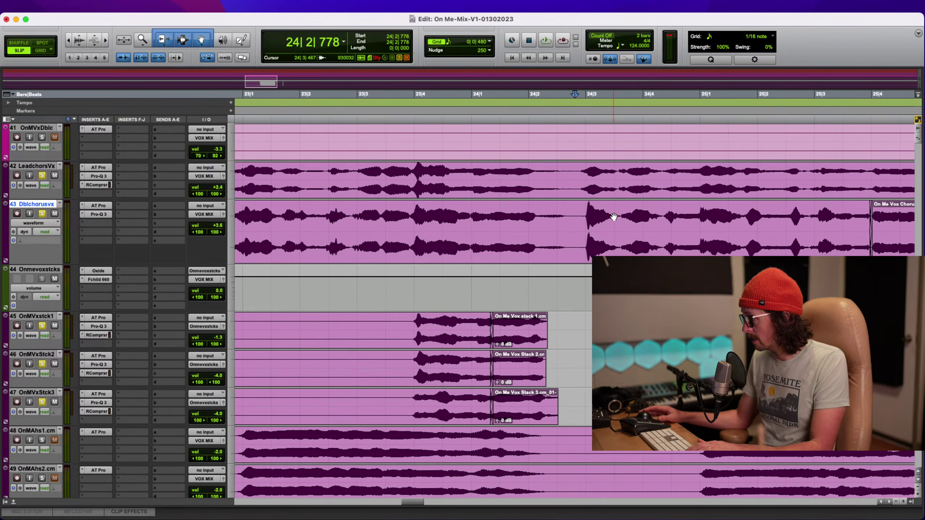
pyautogui.click(323, 171)
pyautogui.press('t')
pyautogui.press('t')
pyautogui.press('t')
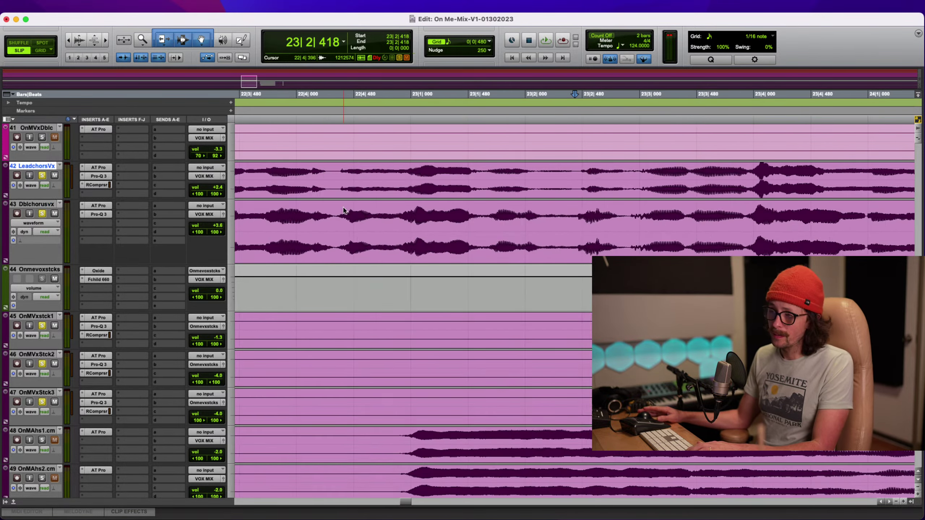
pyautogui.press('r')
pyautogui.press('r')
pyautogui.press('r')
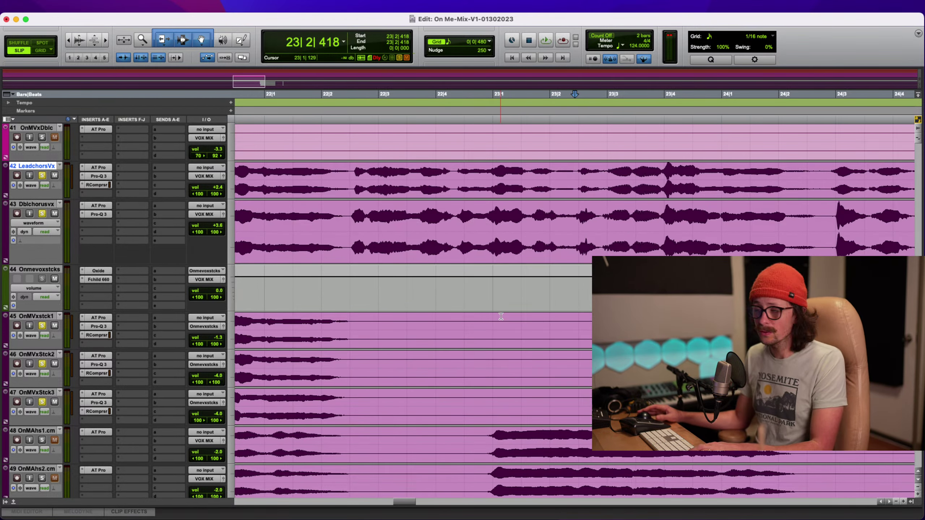
pyautogui.press('r')
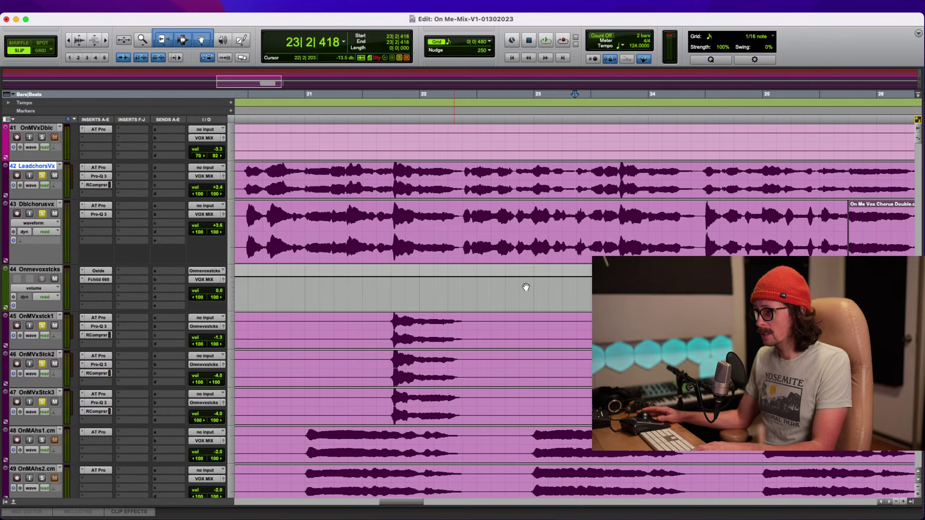
# Examine the chorus opening on the lead and double vocals at 20|2|796 and on Vox Stack 1 around 21|1|008
pyautogui.click(241, 170)
pyautogui.press('t')
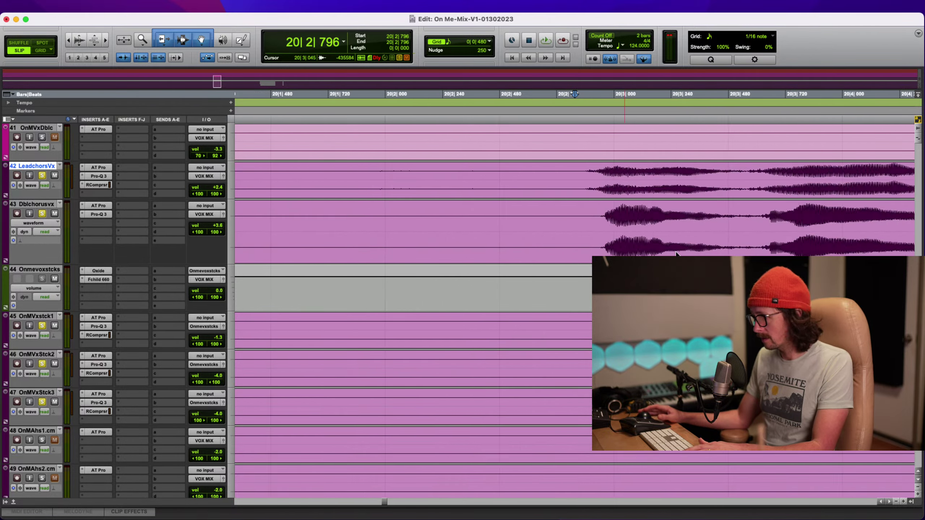
pyautogui.press('r')
pyautogui.press('r')
pyautogui.press('r')
pyautogui.press('r')
pyautogui.press('r')
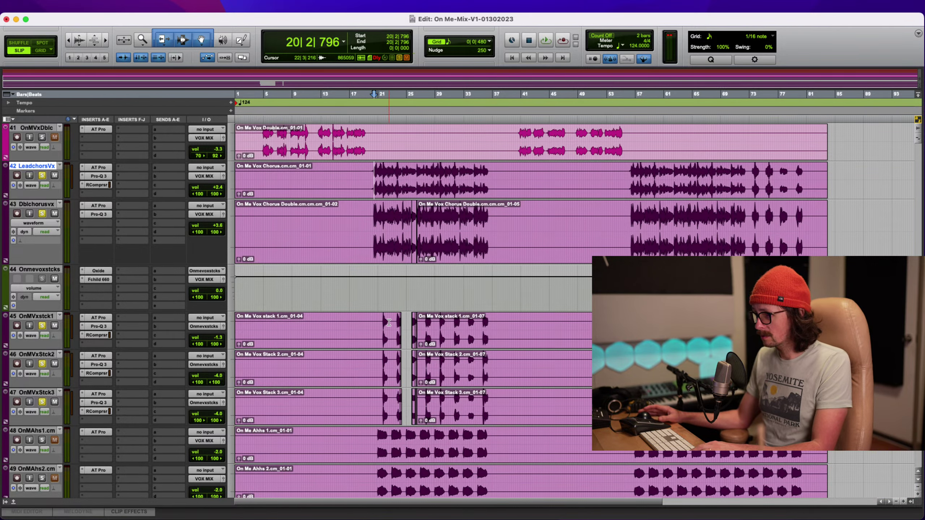
pyautogui.click(377, 323)
pyautogui.press('t')
pyautogui.press('t')
pyautogui.press('t')
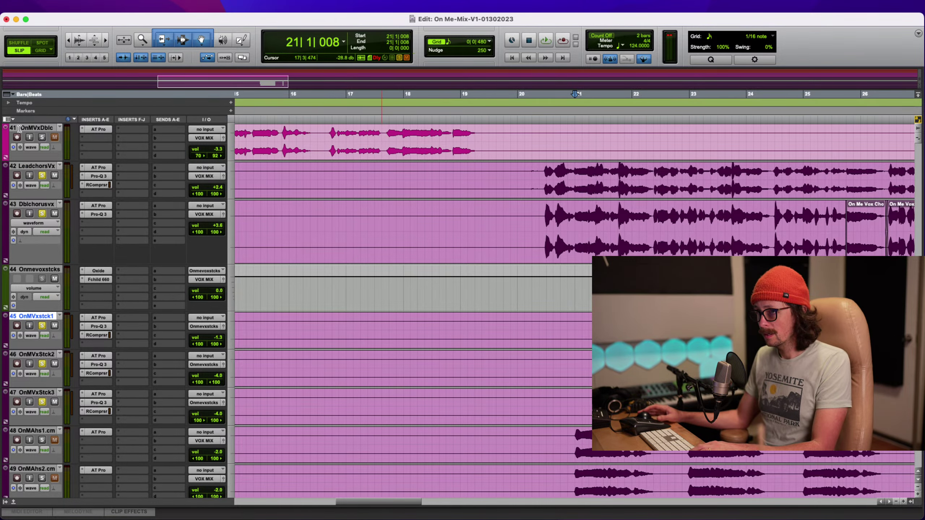
# Clear the solos on the chorus vocal tracks and play the session from 19|4|916
pyautogui.keyDown('alt'); pyautogui.click(41, 213); pyautogui.keyUp('alt')
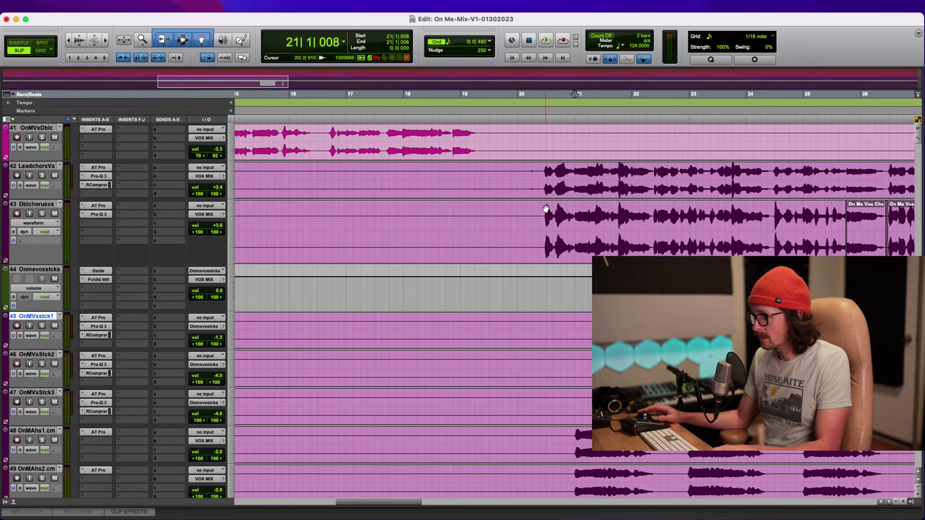
pyautogui.click(516, 170)
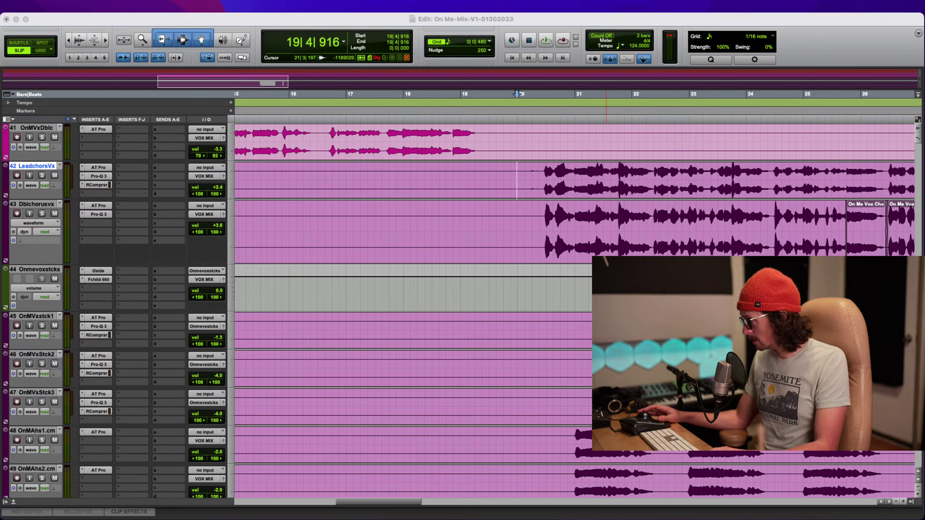
pyautogui.press('space')
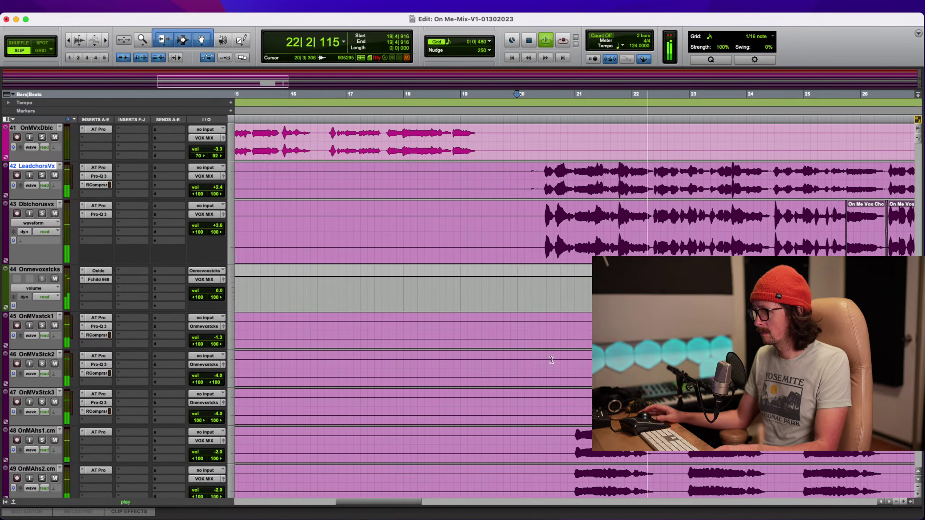
# In the lead chorus vocal's Pro-Q 3, add a 1.37 dB bell cut near 323 Hz with Q 1.814 and slightly raise the low cut's Q
pyautogui.click(98, 176)
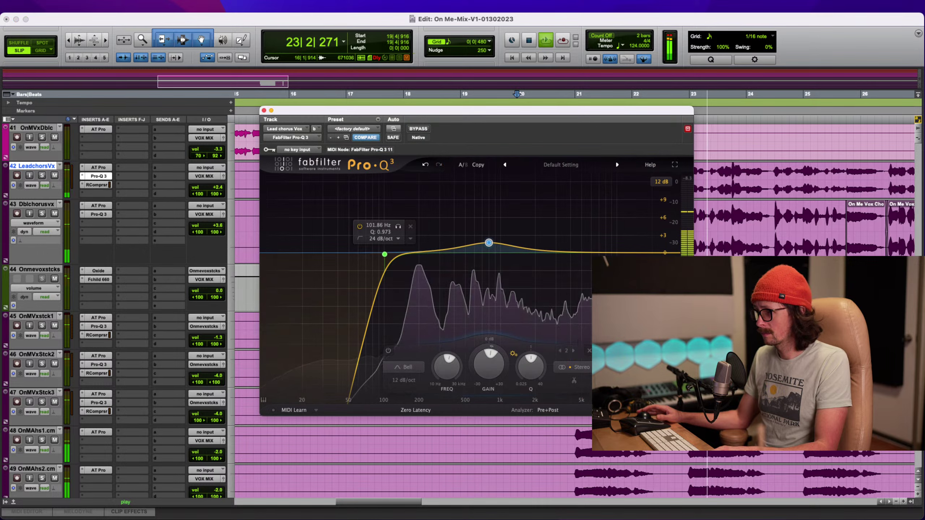
pyautogui.moveTo(431, 253); pyautogui.dragTo(443, 261)
pyautogui.moveTo(486, 361); pyautogui.dragTo(489, 355)
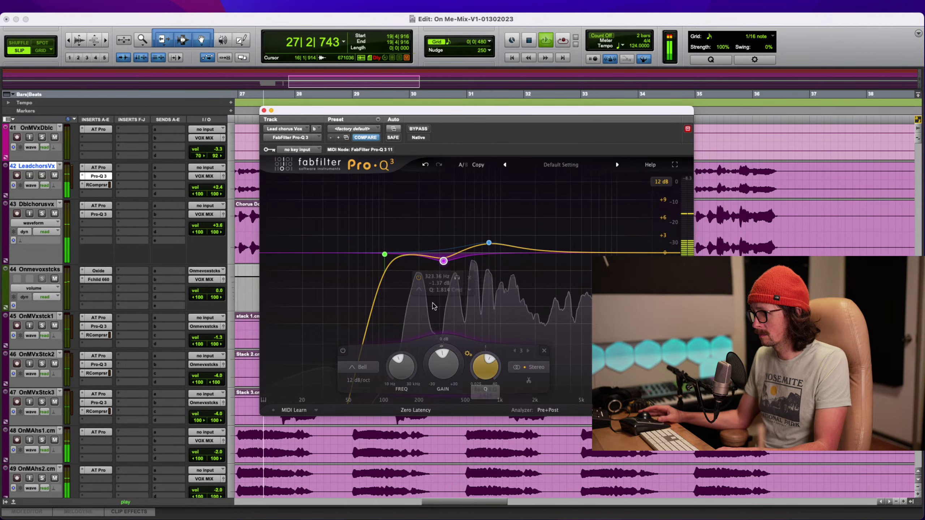
pyautogui.moveTo(384, 254); pyautogui.dragTo(386, 247)
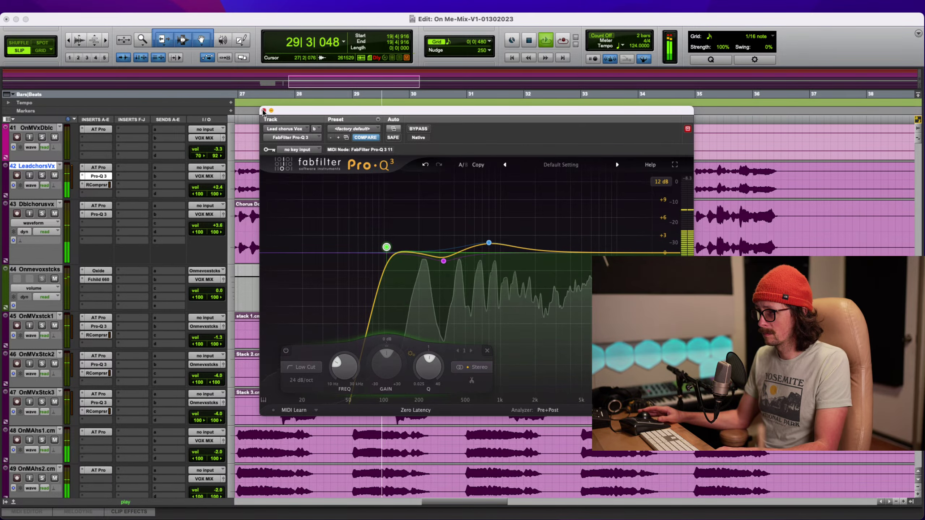
pyautogui.click(97, 175)
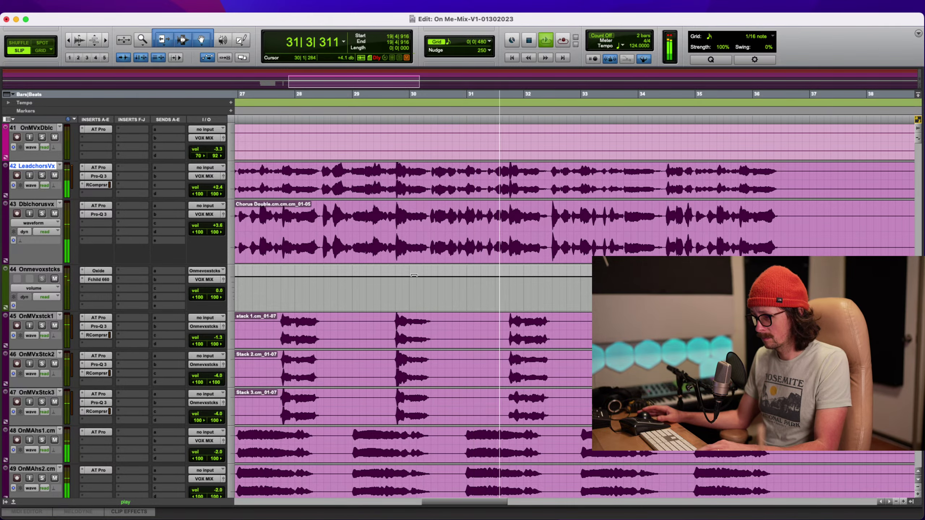
# Solo the six "ah" backing vocal tracks, 48 through 53
pyautogui.press('super+bracketleft')
pyautogui.press('super+bracketleft')
pyautogui.scroll(-5, 497, 336)
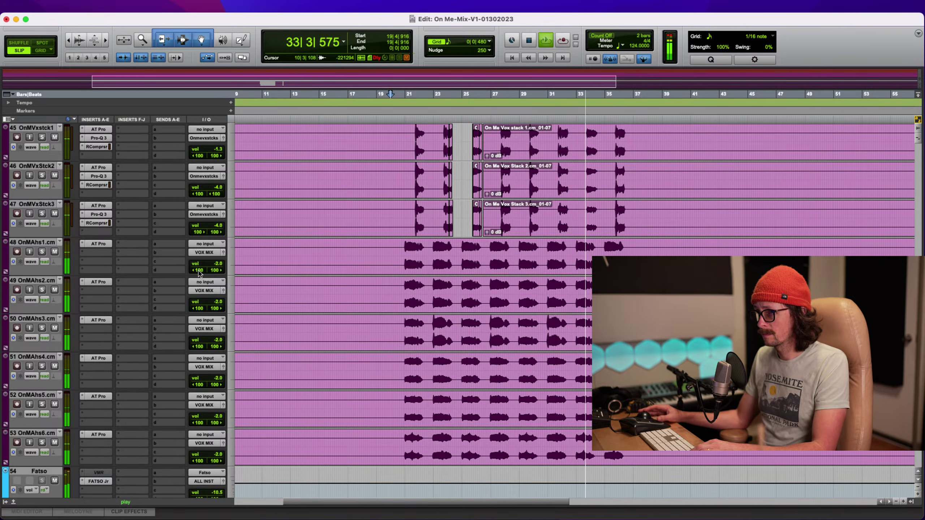
pyautogui.click(42, 251)
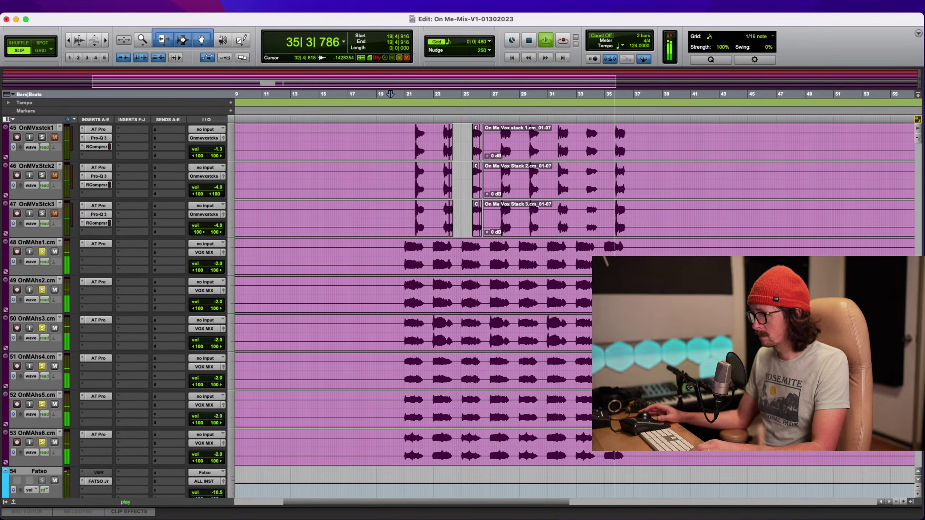
pyautogui.press('super+equal')
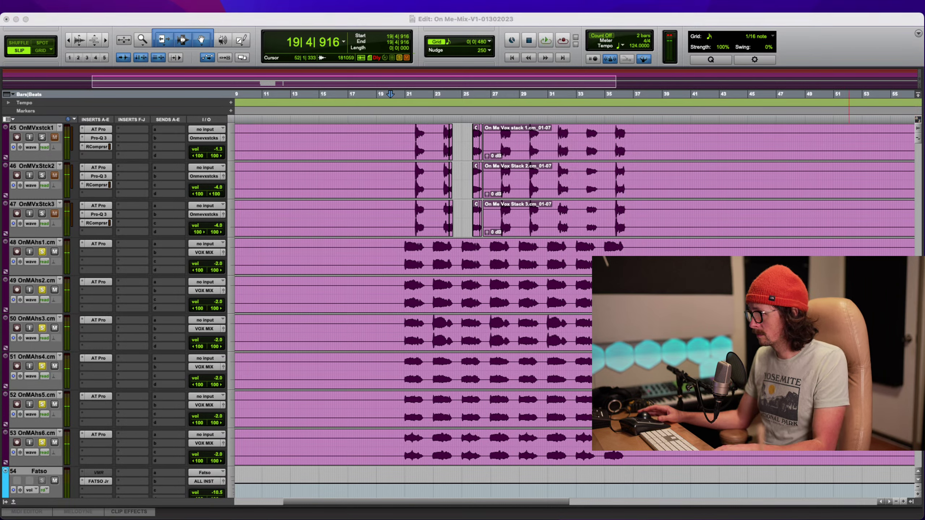
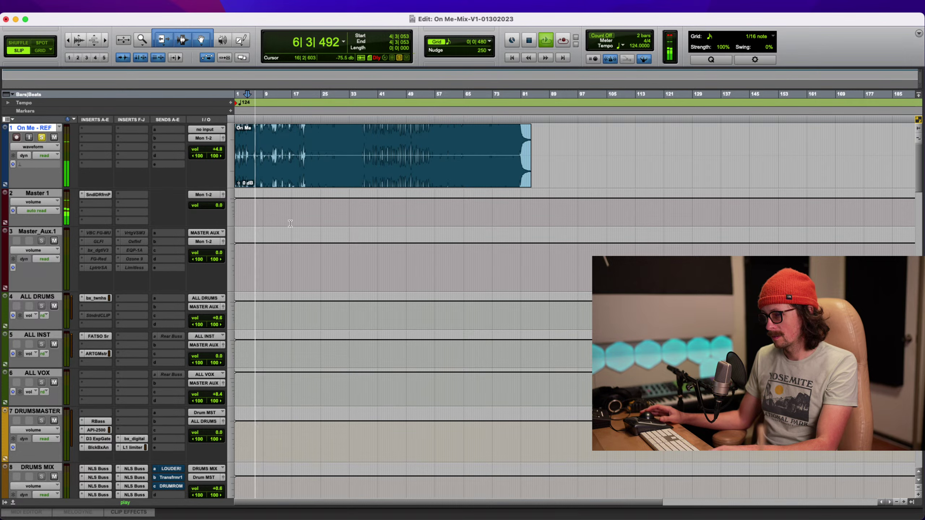
# Unsolo and mute the On Me reference track, and play the mix from 4|3|053
pyautogui.press('t')
pyautogui.press('t')
pyautogui.press('r')
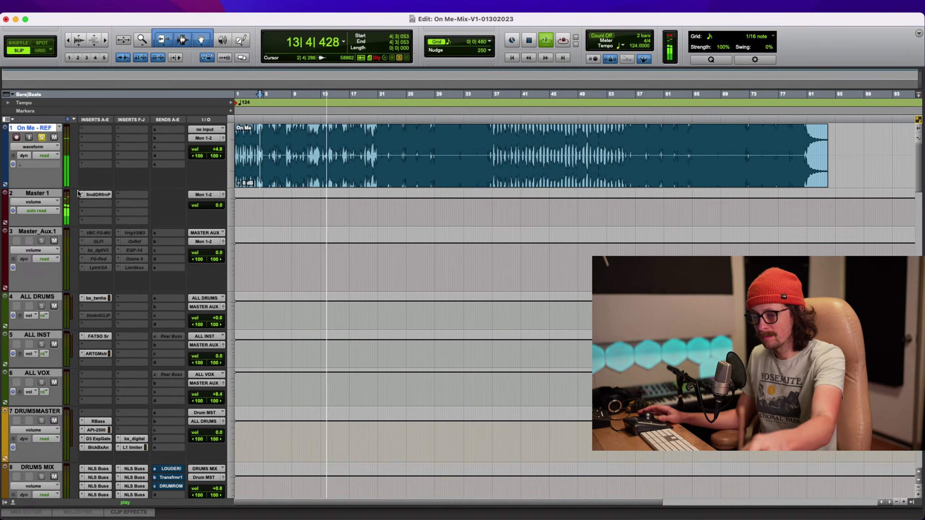
pyautogui.click(42, 137)
pyautogui.press('space')
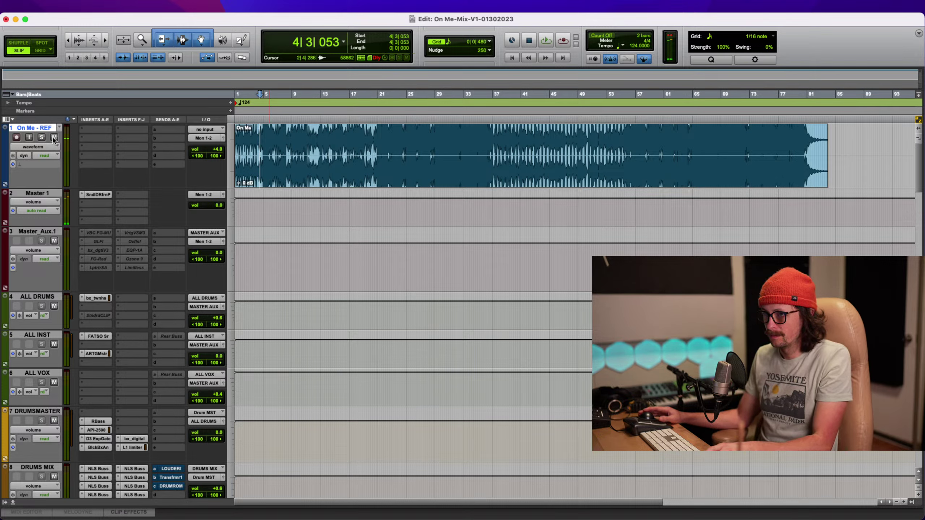
pyautogui.press('space')
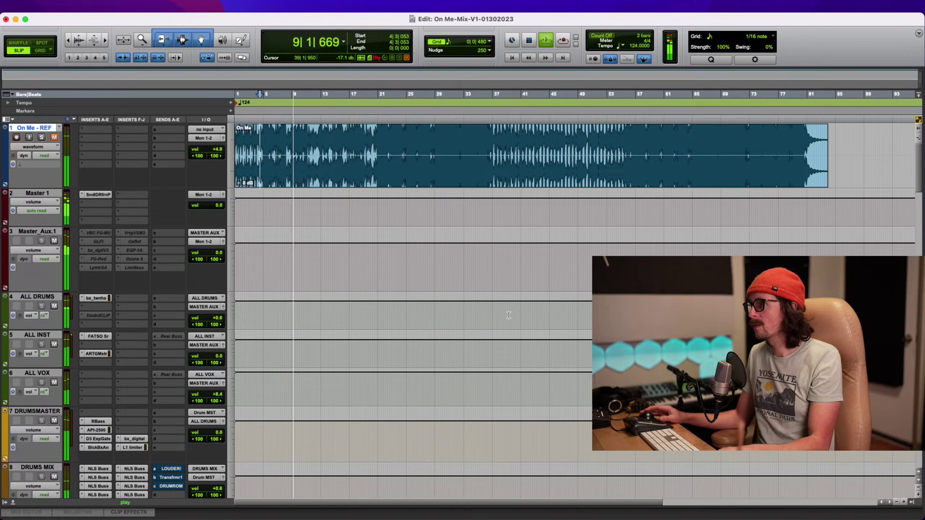
# Examine the mid/side Tone settings of the TG Mastering Chain on the ALL INST bus
pyautogui.press('super+Tab')
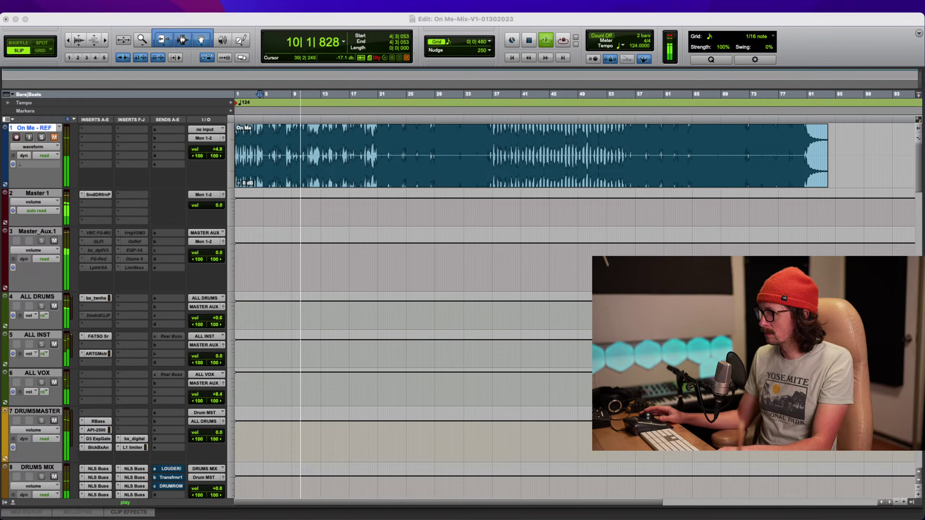
pyautogui.click(272, 22)
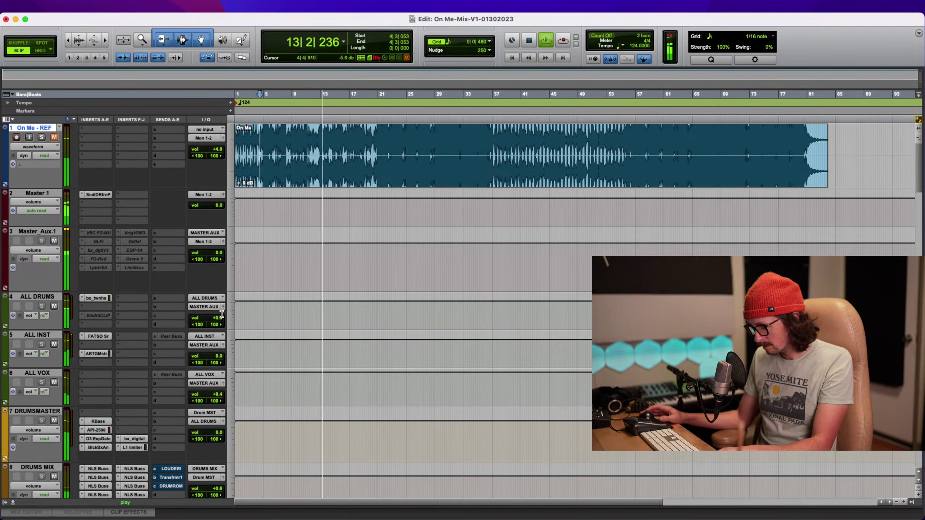
pyautogui.click(103, 354)
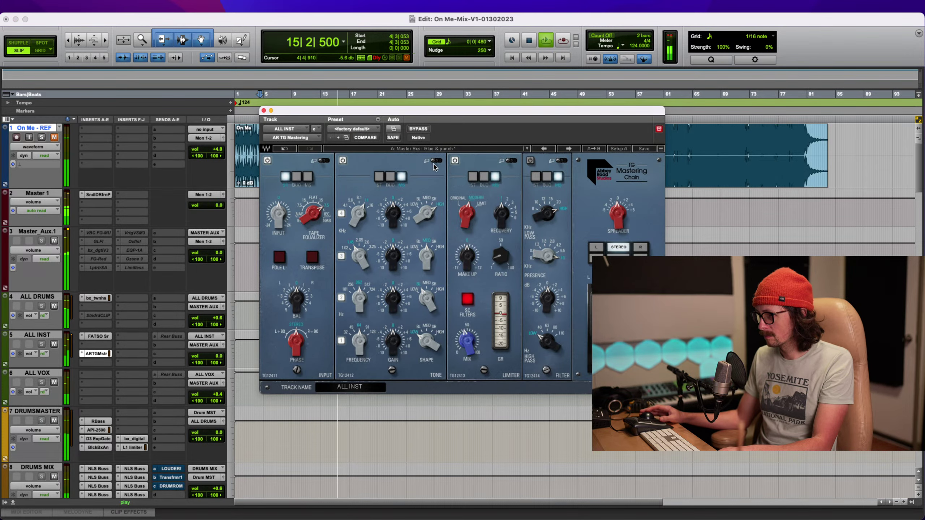
pyautogui.click(435, 161)
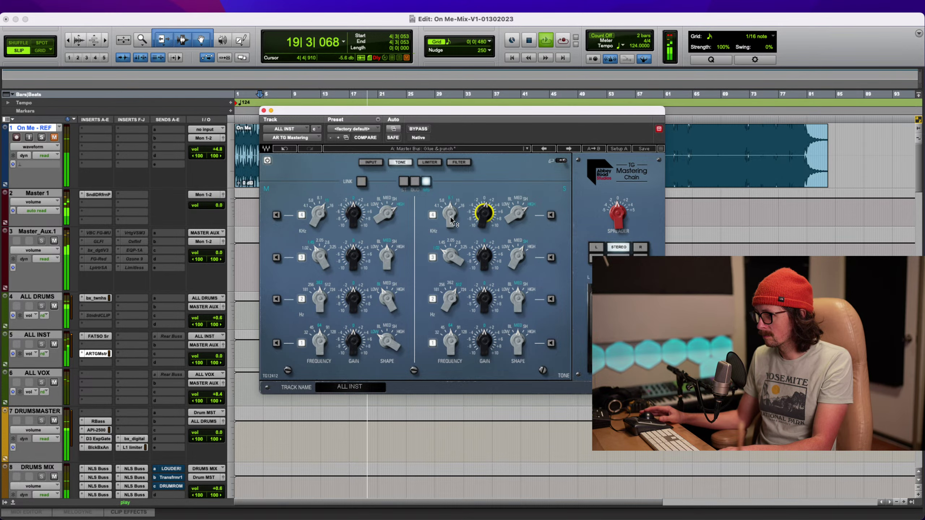
pyautogui.click(263, 111)
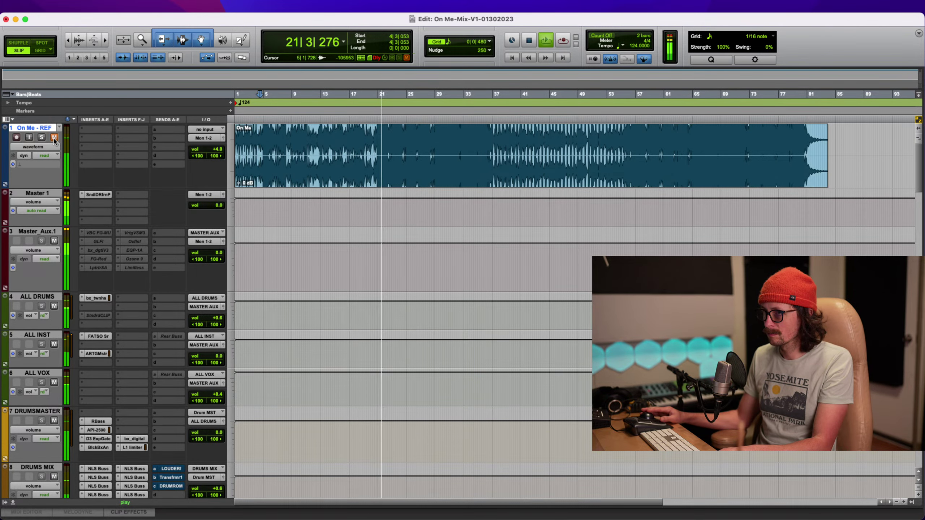
# Compare the soloed reference track with the mix from 20|2|553, unsoloing and muting the reference for the mix playback
pyautogui.hotkey('shift', 's')
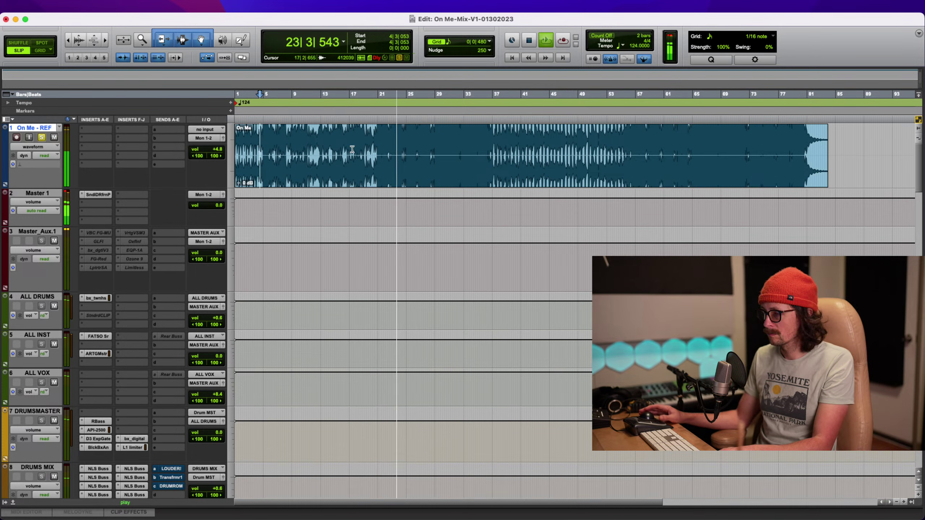
pyautogui.click(372, 138)
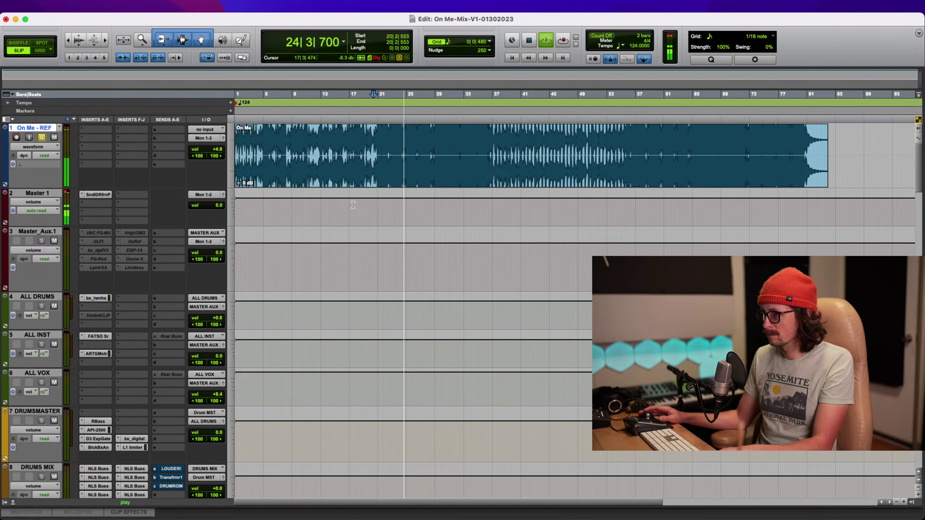
pyautogui.press('space')
pyautogui.click(42, 137)
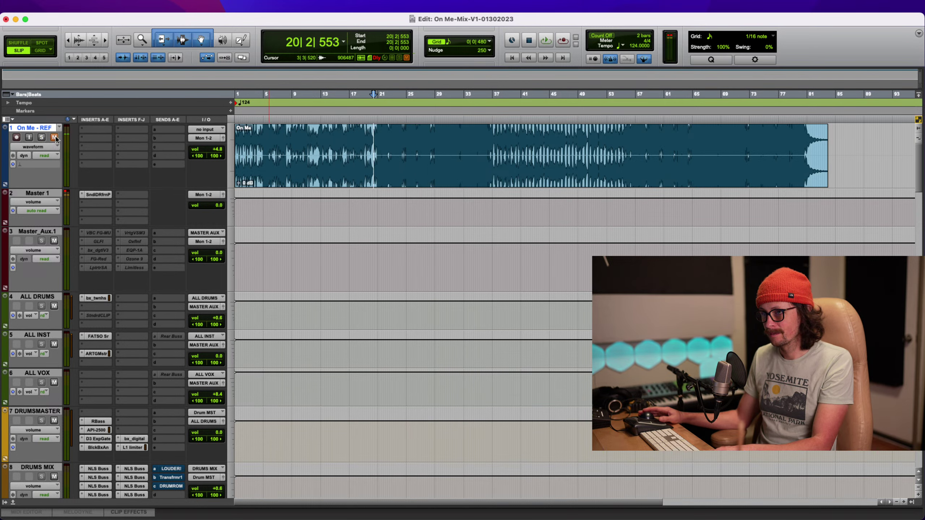
pyautogui.press('space')
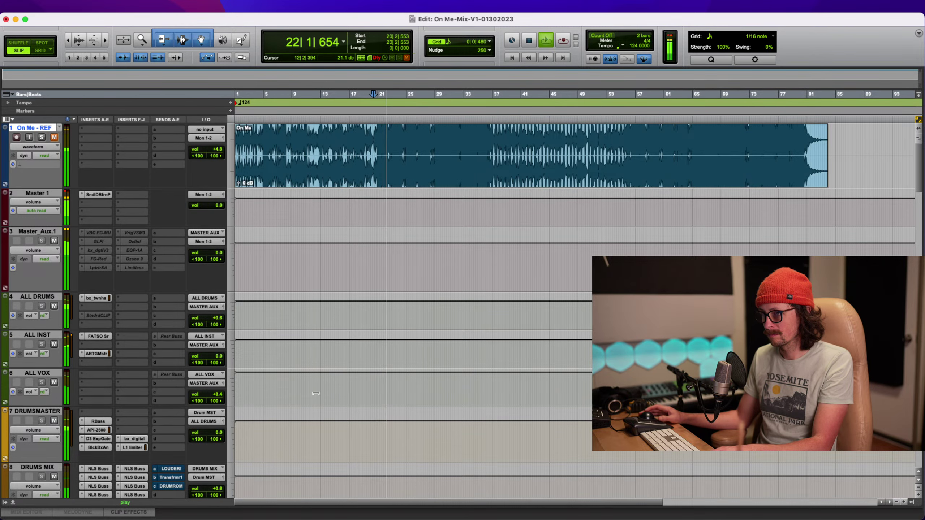
# Boost the middle Warm band of Spectre on VOX MIX by about 1.74 dB near 808 Hz
pyautogui.scroll(-5, 315, 393)
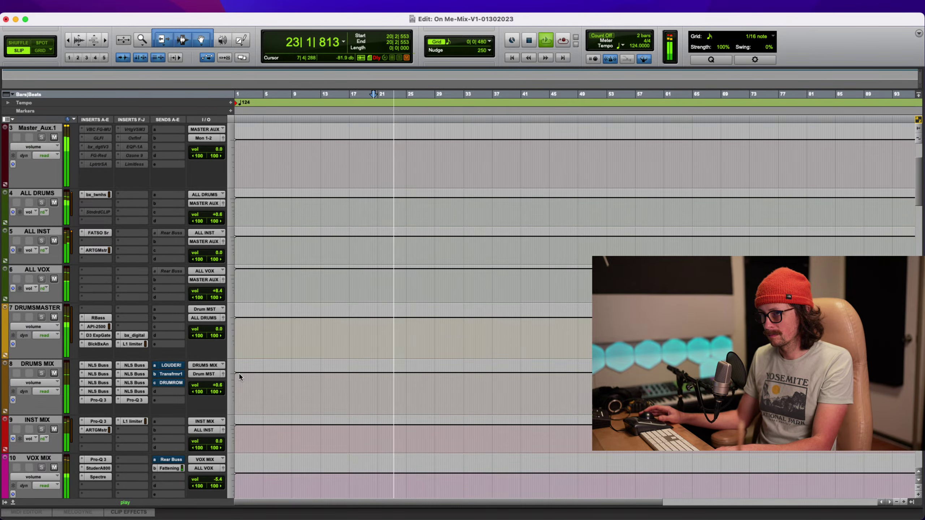
pyautogui.scroll(-3, 239, 377)
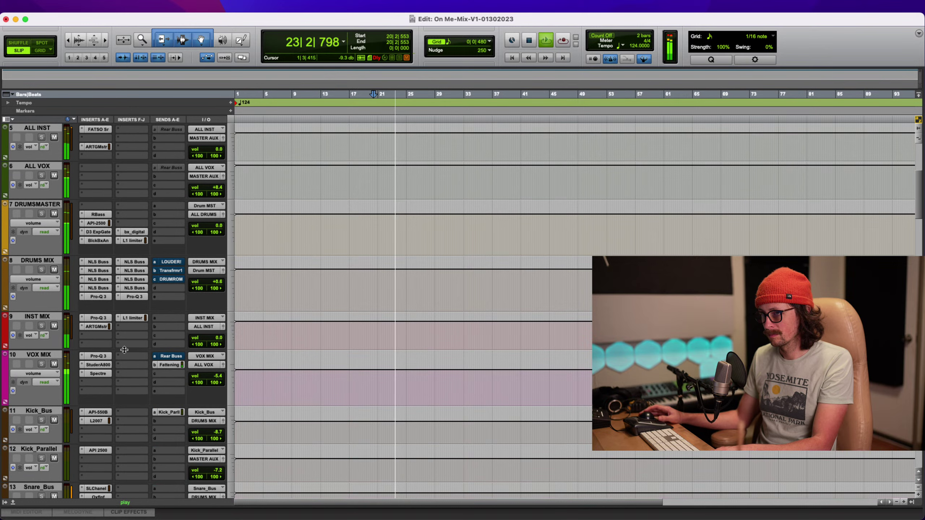
pyautogui.click(97, 373)
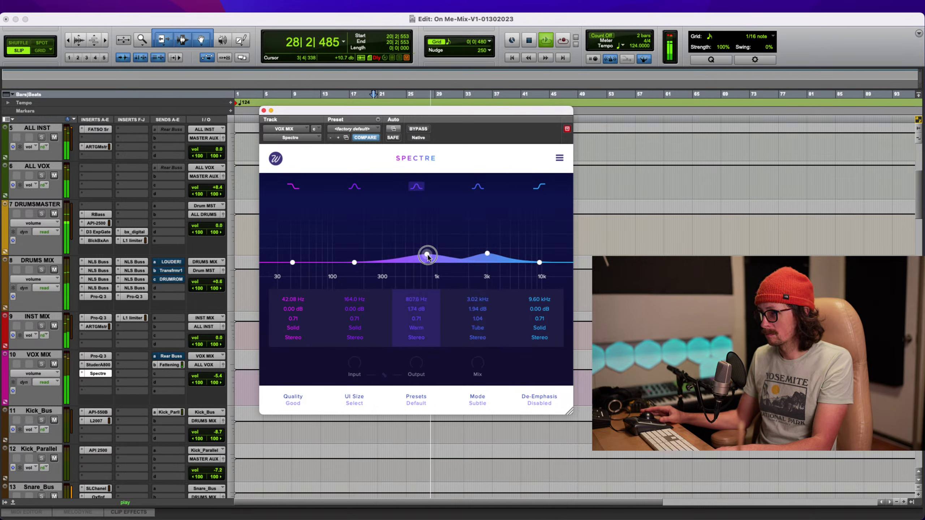
pyautogui.click(263, 111)
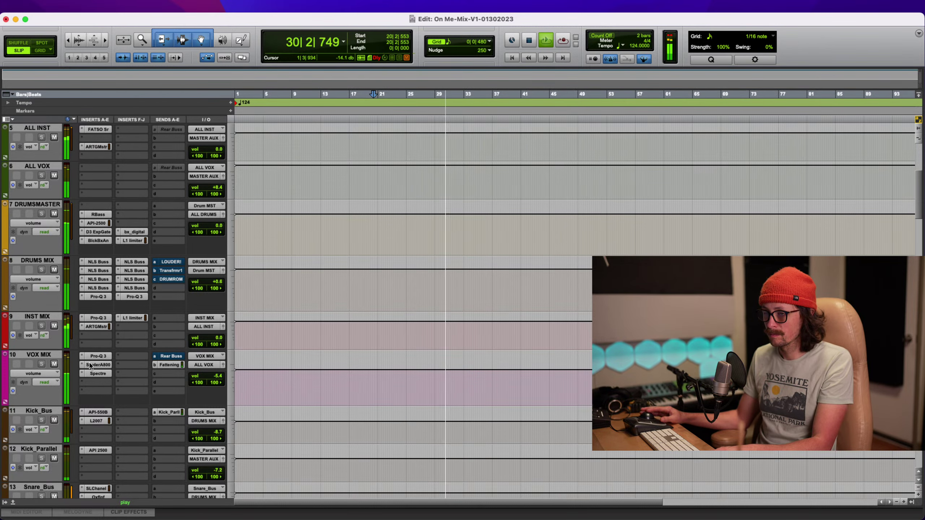
# Set a Pro-Q 3 bell cut on VOX MIX at 2288.3 Hz, -1.26 dB with Q 1.167
pyautogui.click(98, 356)
pyautogui.moveTo(474, 254); pyautogui.dragTo(472, 258)
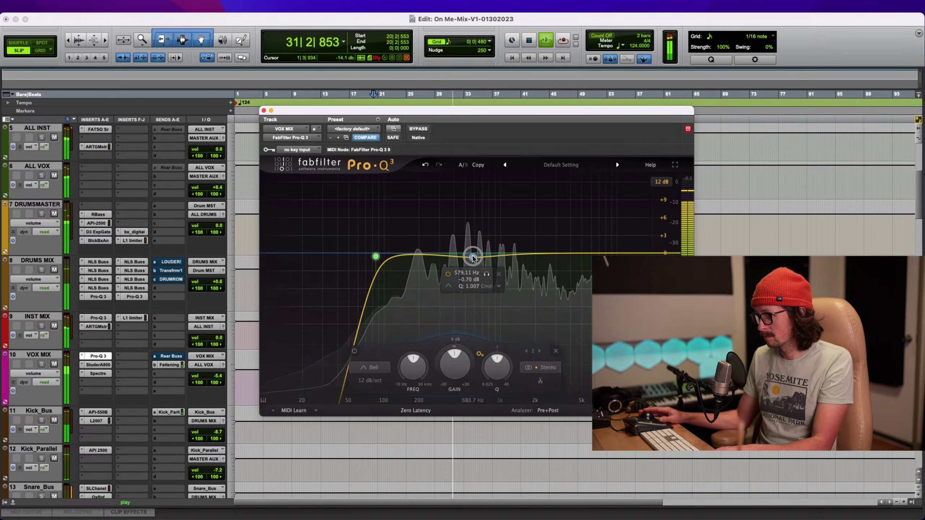
pyautogui.scroll(3, 479, 262)
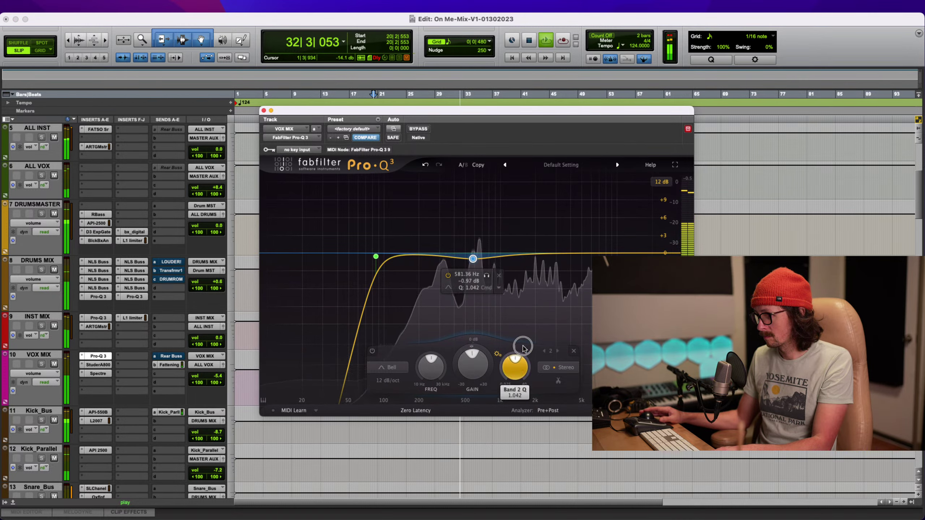
pyautogui.moveTo(472, 259); pyautogui.dragTo(554, 281)
pyautogui.click(550, 277)
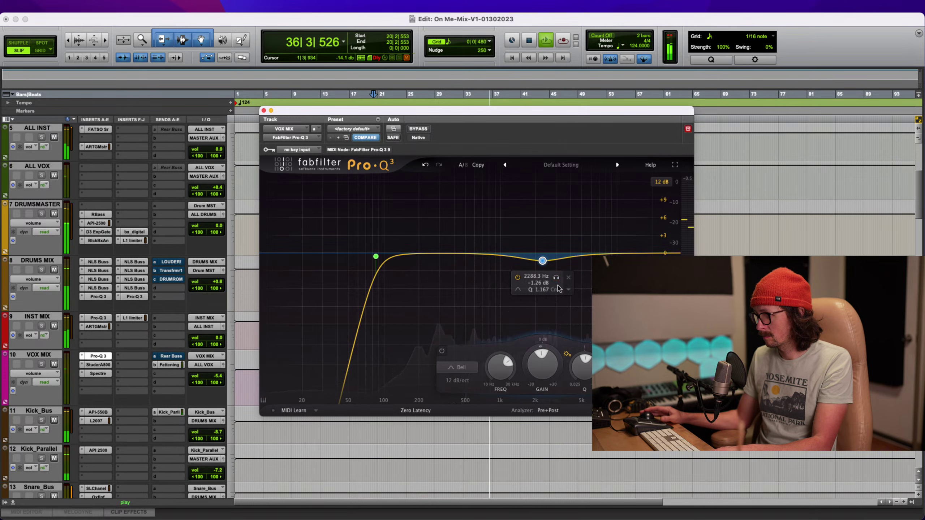
# Make the 2288.3 Hz cut on VOX MIX dynamic, with Q 1.598 and gain -1.34 dB, and replay from 20|2|553
pyautogui.click(568, 290)
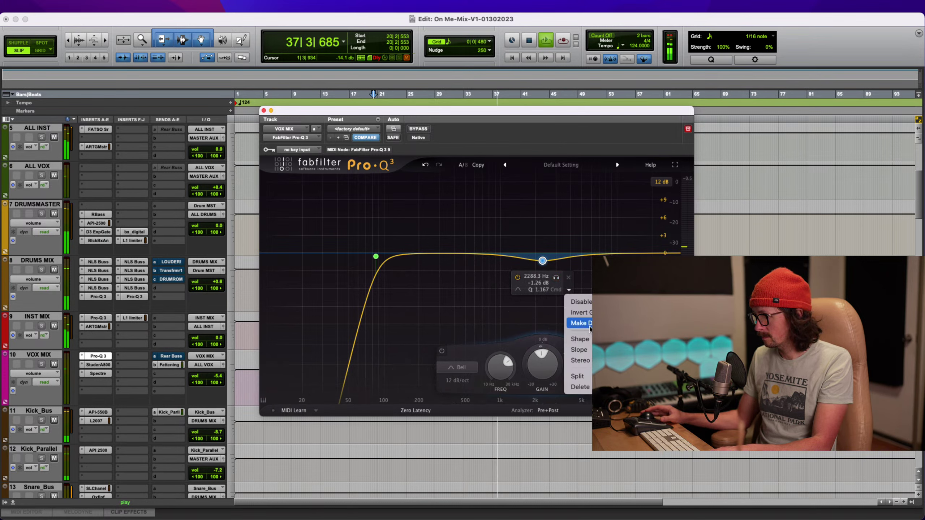
pyautogui.click(590, 328)
pyautogui.press('space')
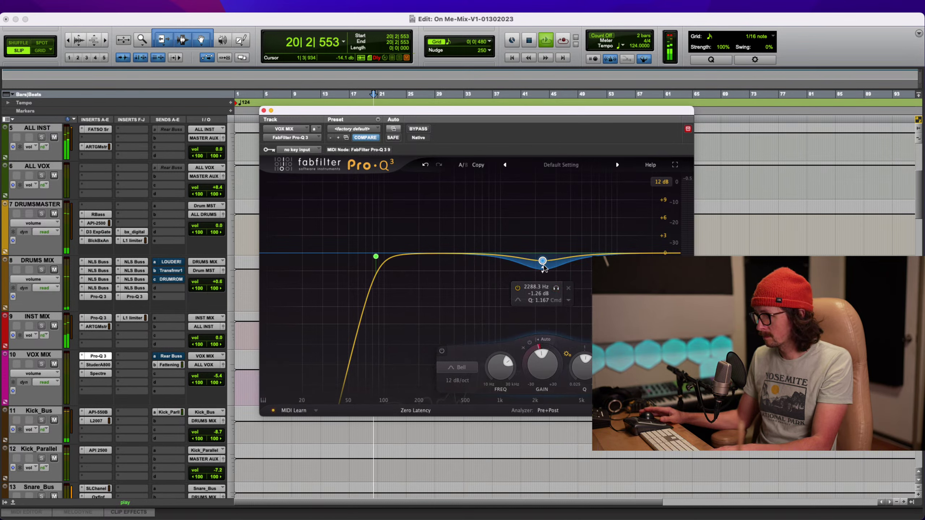
pyautogui.moveTo(585, 357); pyautogui.dragTo(584, 351)
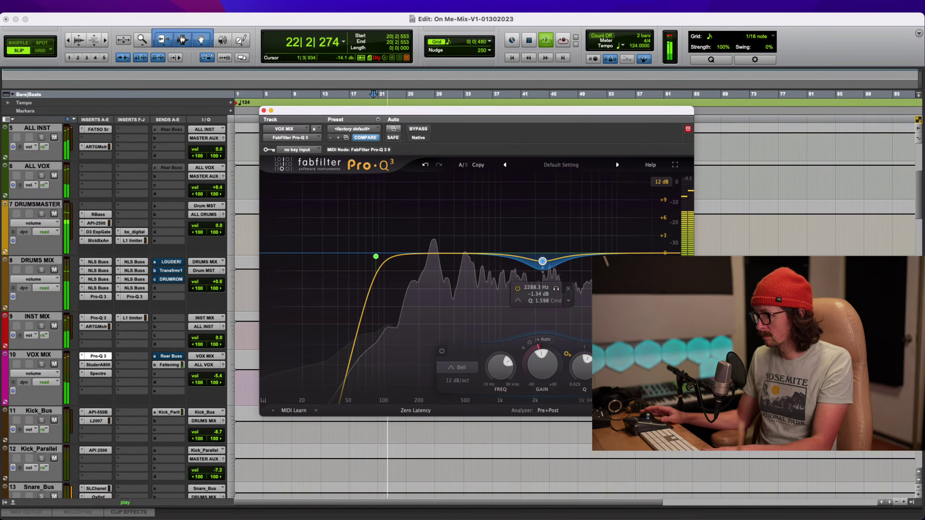
# Add a gentle bell boost of about 1 dB in the top end of VOX MIX and fine-tune the dynamic cut's Q
pyautogui.moveTo(608, 253); pyautogui.dragTo(647, 247)
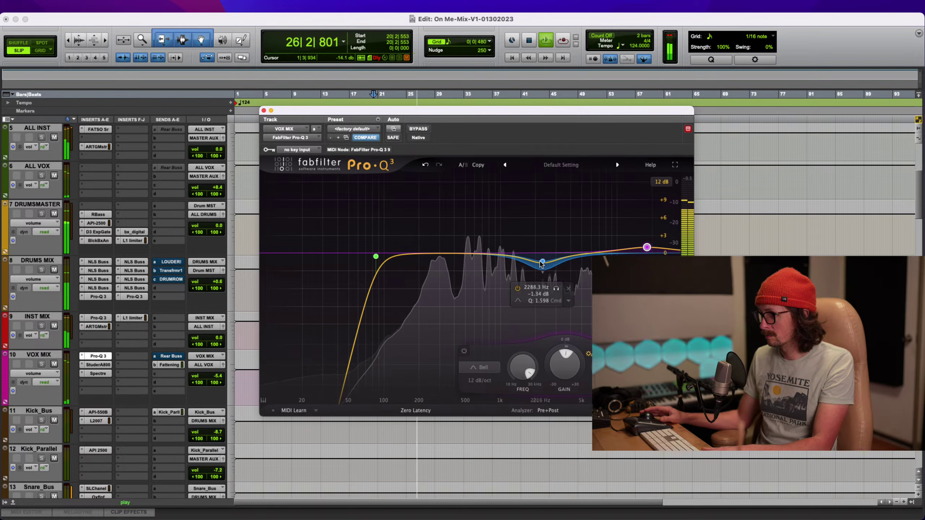
pyautogui.click(560, 298)
pyautogui.moveTo(584, 356); pyautogui.dragTo(586, 359)
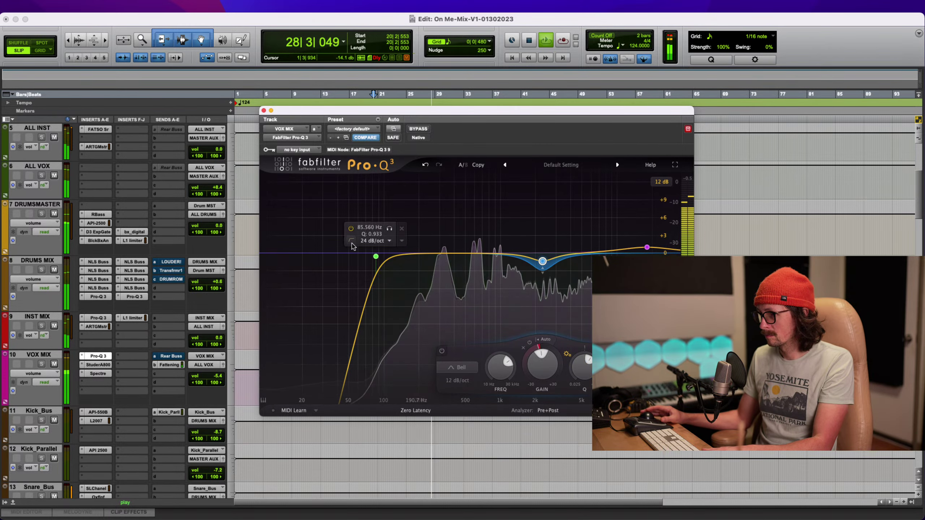
# Close the VOX MIX equalizer, solo the On Me - REF track for a listen, and return playback to the mix for comparison
pyautogui.click(264, 111)
pyautogui.scroll(5, 46, 143)
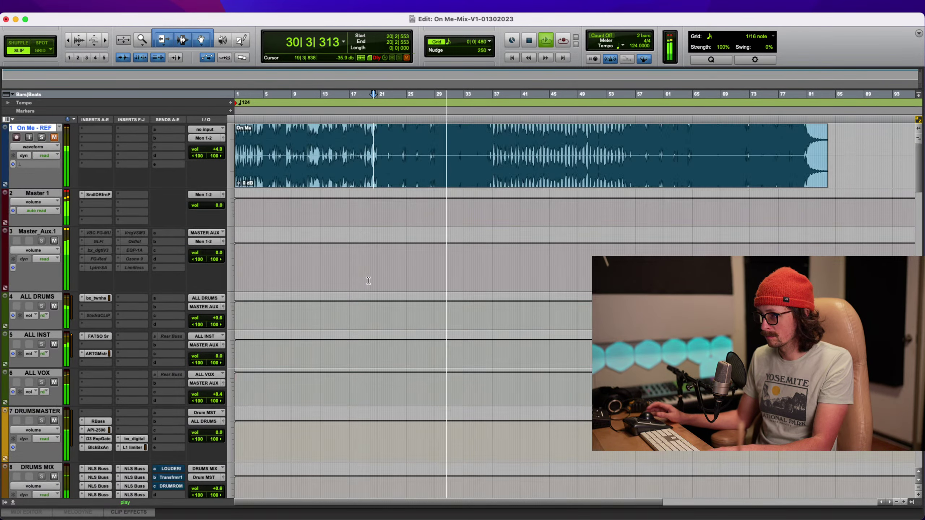
pyautogui.click(42, 137)
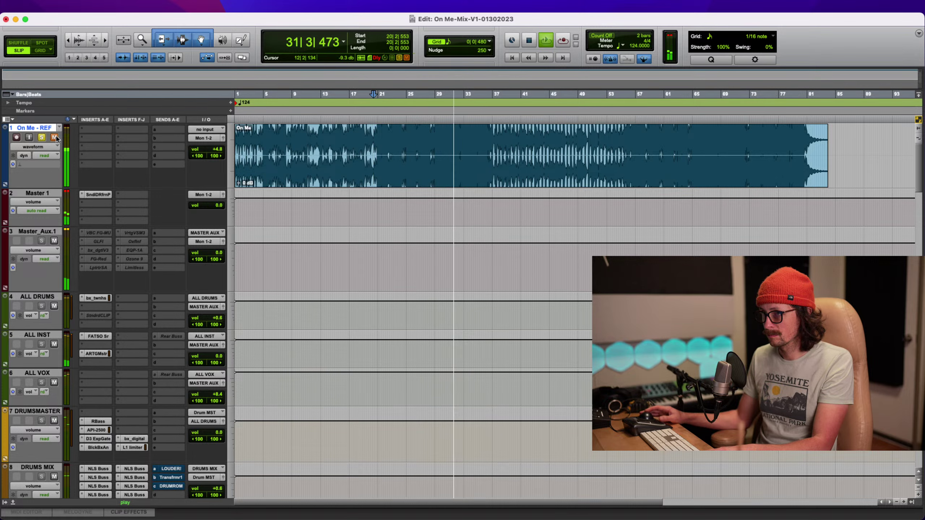
pyautogui.press('space')
pyautogui.press('space')
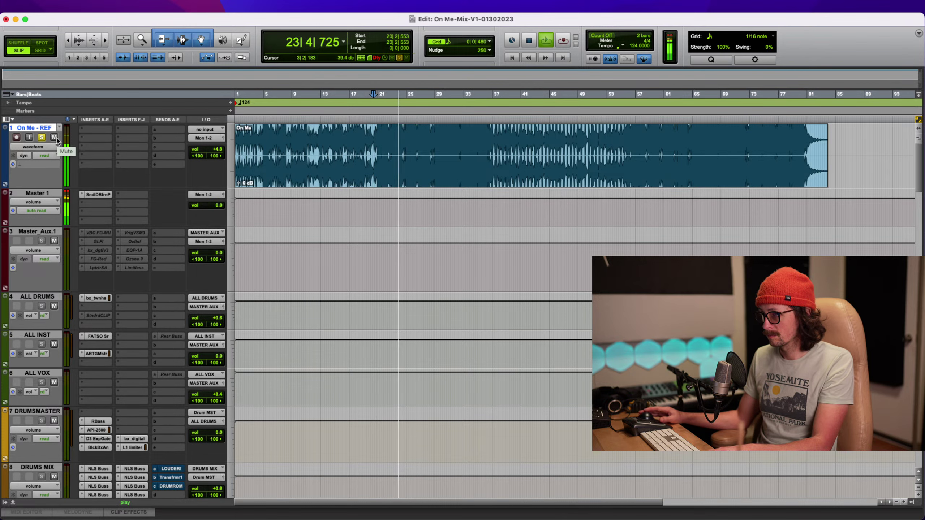
pyautogui.press('space')
pyautogui.click(43, 137)
pyautogui.press('space')
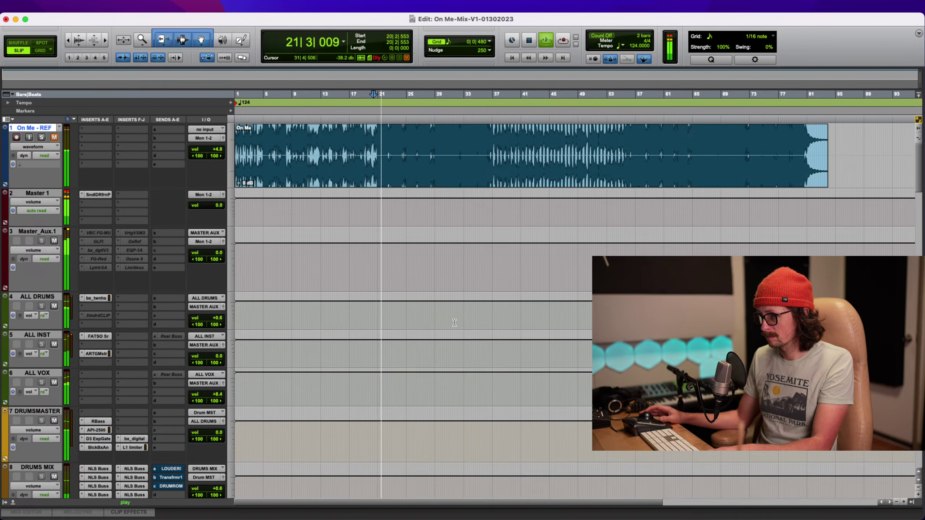
# Rebalance the pick guitar levels and narrow their panning, setting OnMPckGtrL to 57 left/30 right and OnMPckGtrR to 30 left/57 right
pyautogui.scroll(-15, 455, 323)
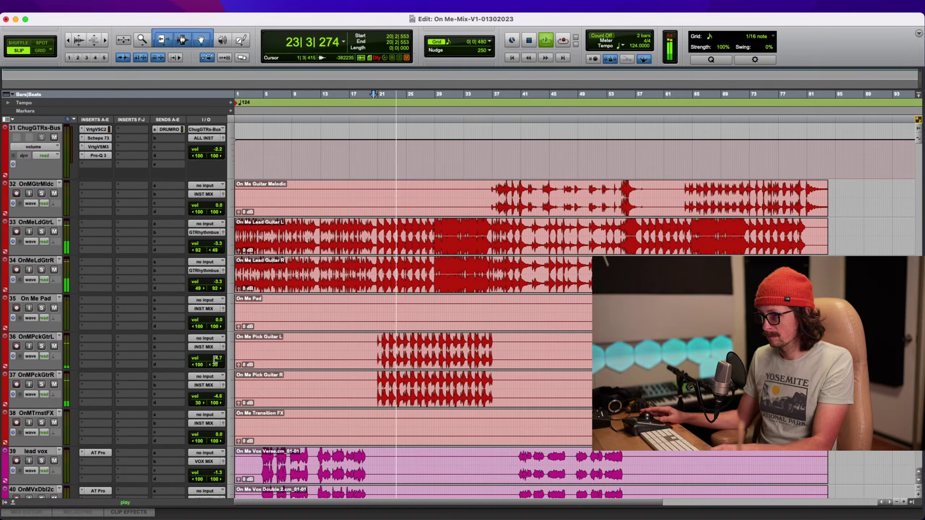
pyautogui.moveTo(220, 397); pyautogui.dragTo(206, 407)
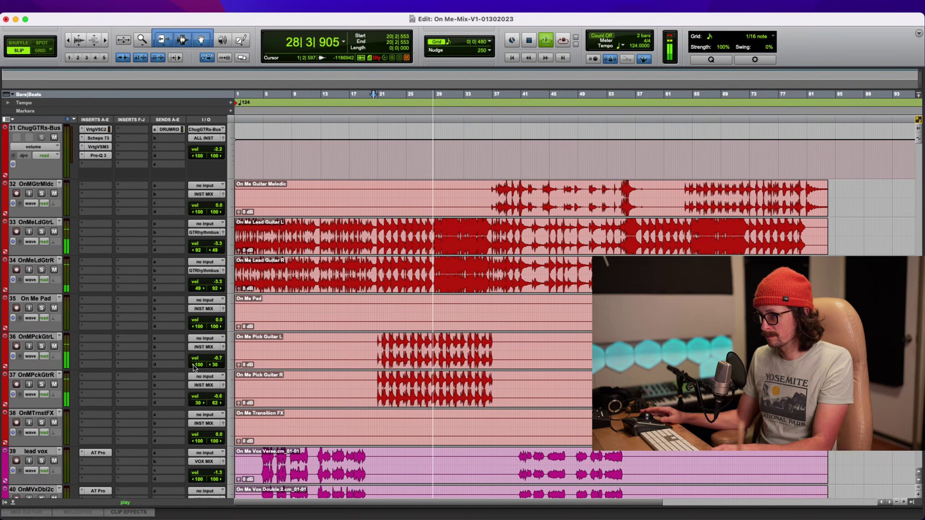
pyautogui.moveTo(194, 366); pyautogui.dragTo(201, 360)
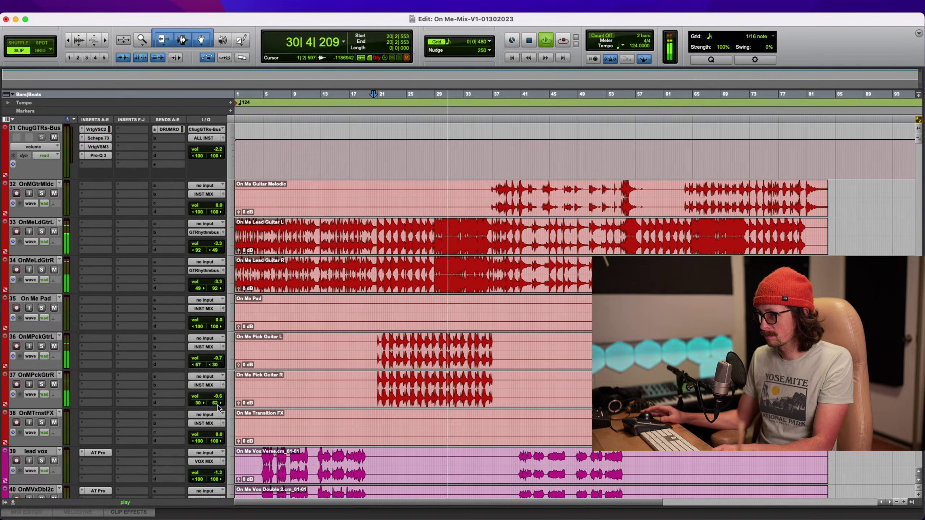
pyautogui.moveTo(217, 408); pyautogui.dragTo(216, 410)
pyautogui.press('space')
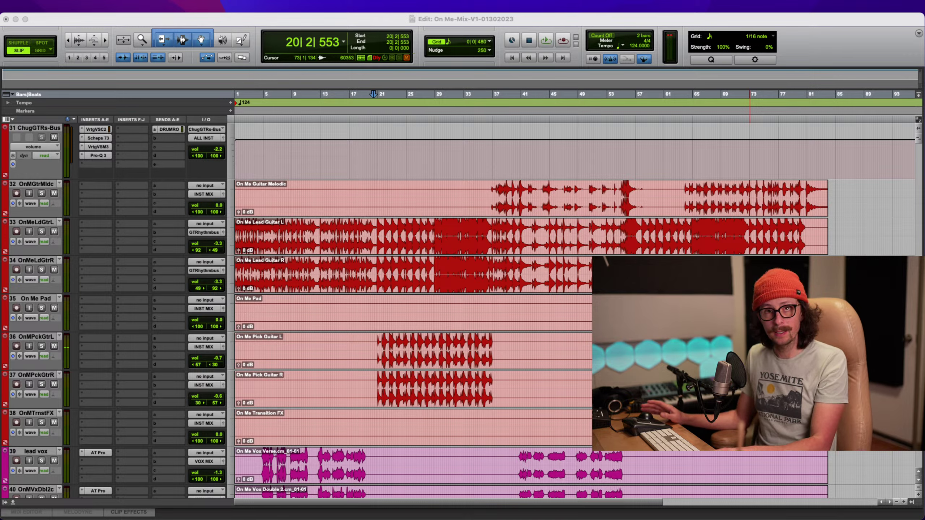
# Switch from the Edit window to the Mix window
pyautogui.click(372, 403)
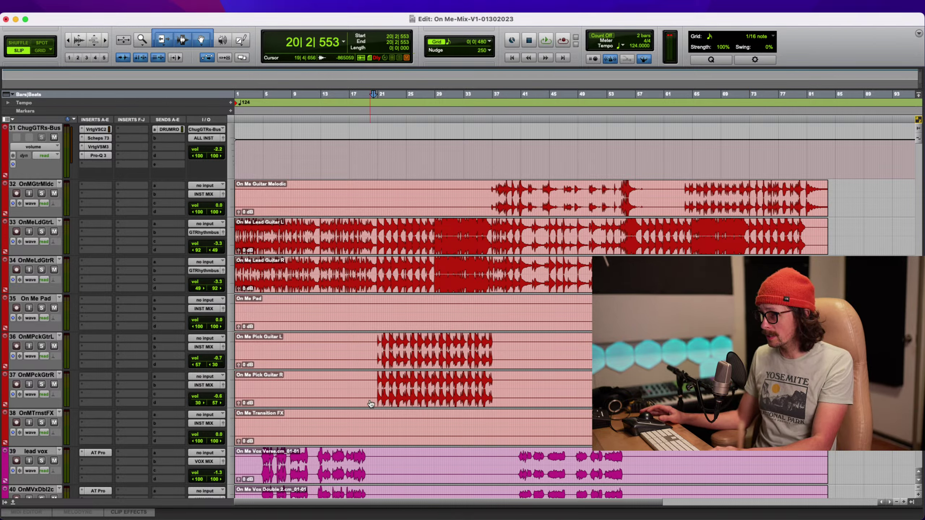
pyautogui.press('super+equal')
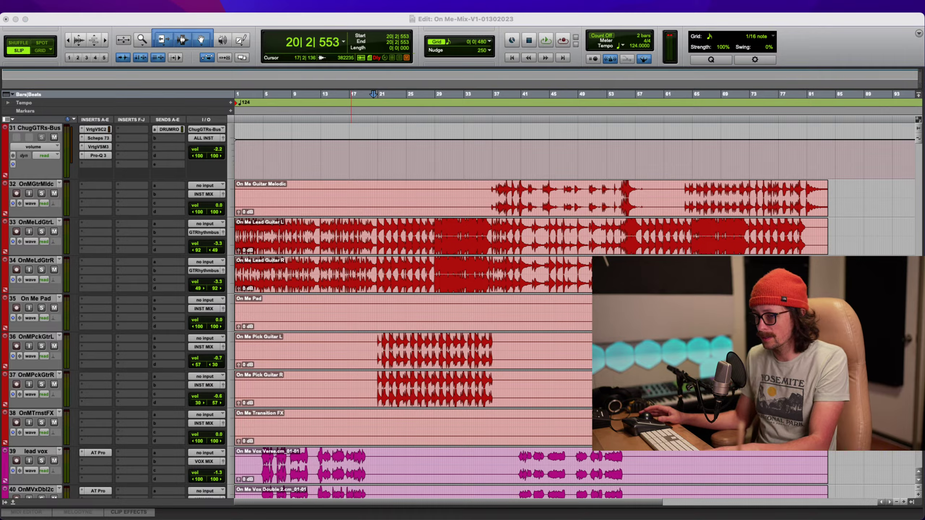